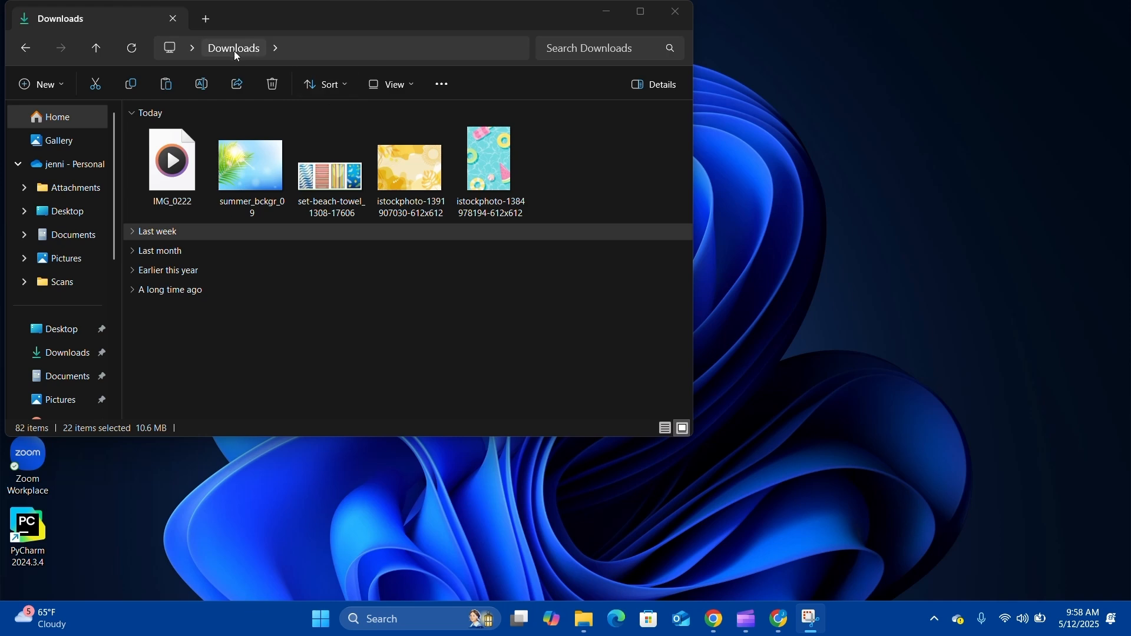
Launch Microsoft Word and create a new blank document
left_click(429, 613)
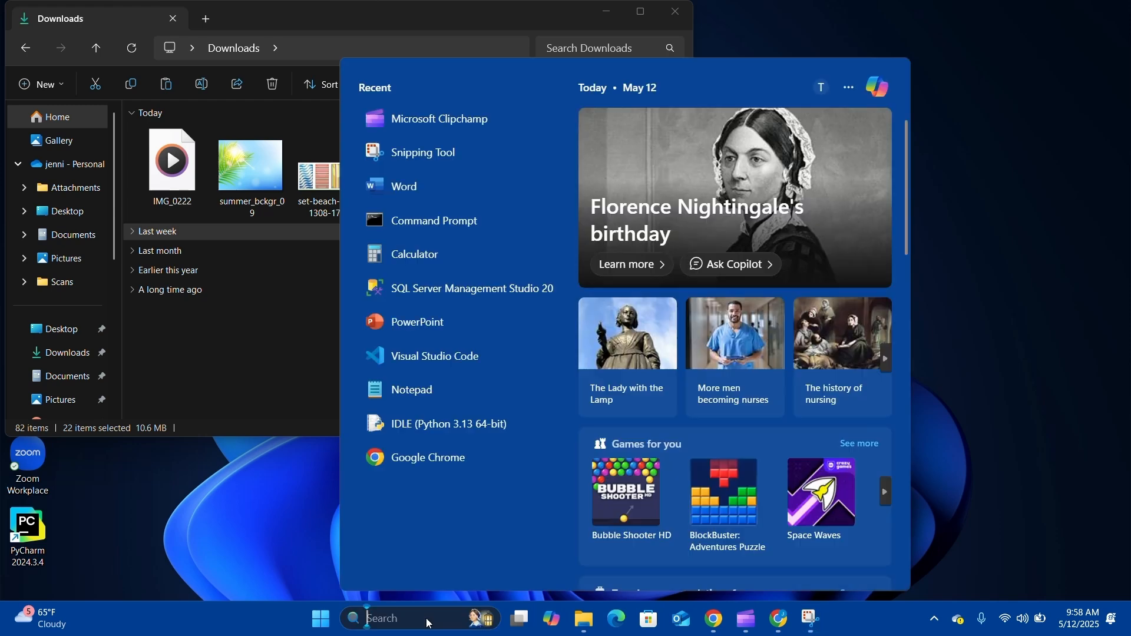
left_click(405, 186)
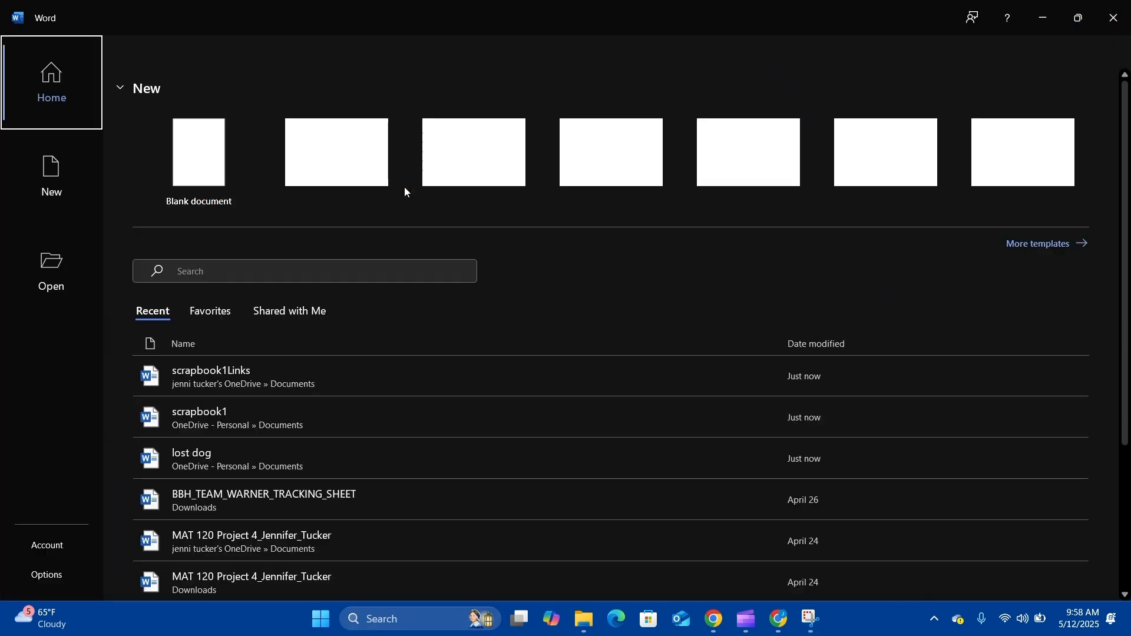
left_click(202, 174)
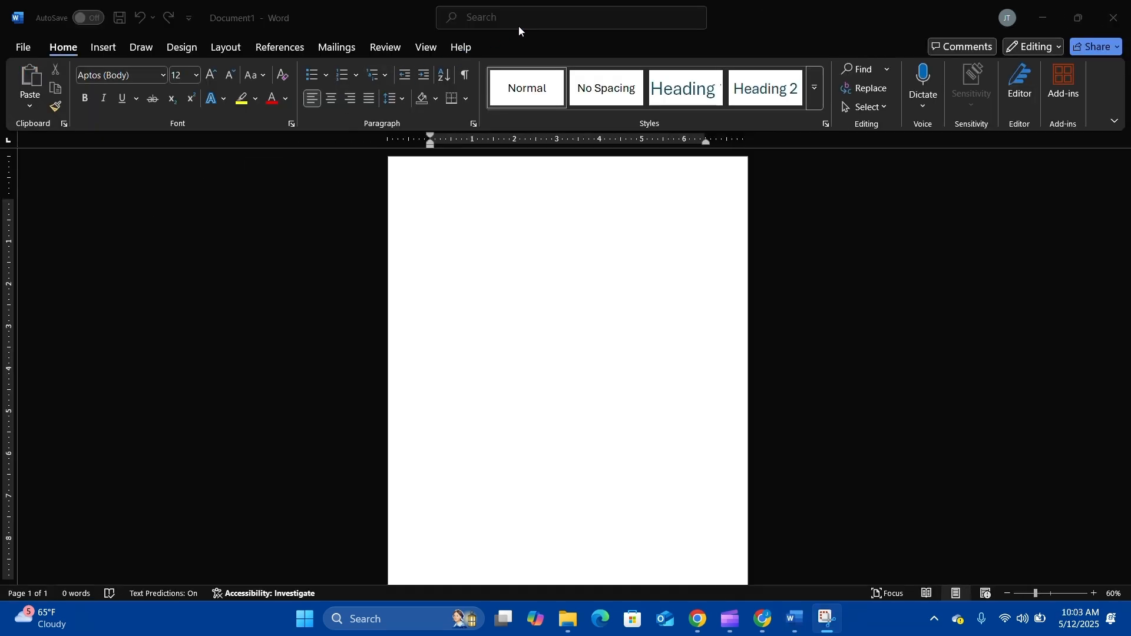
Insert the picture summer_bckgr_09 from the Downloads folder on this device
left_click(105, 52)
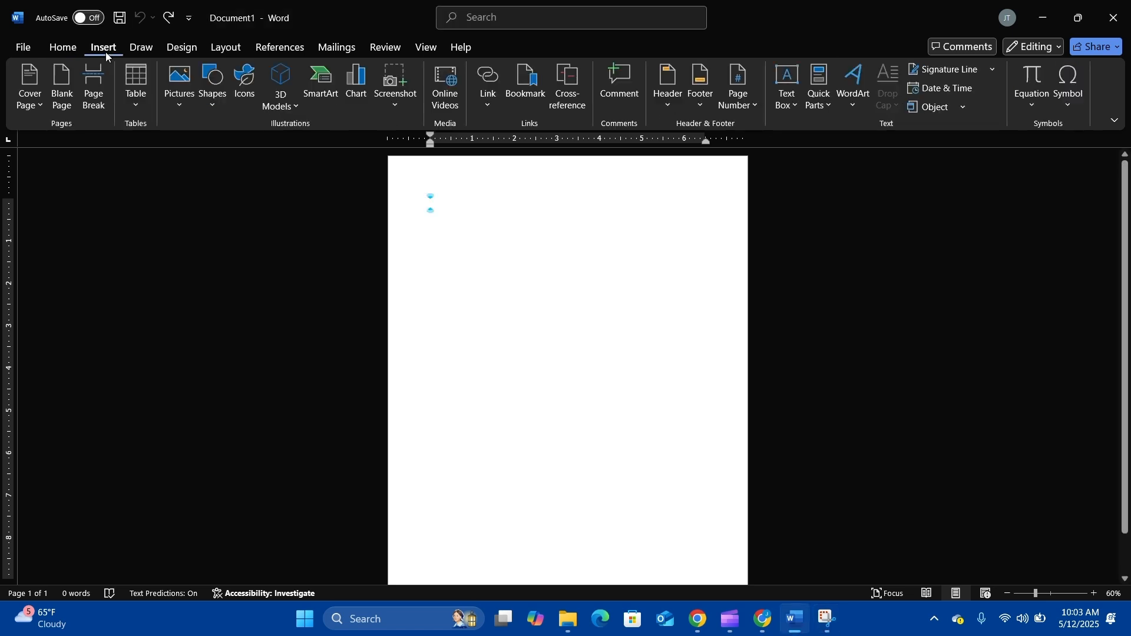
left_click(182, 108)
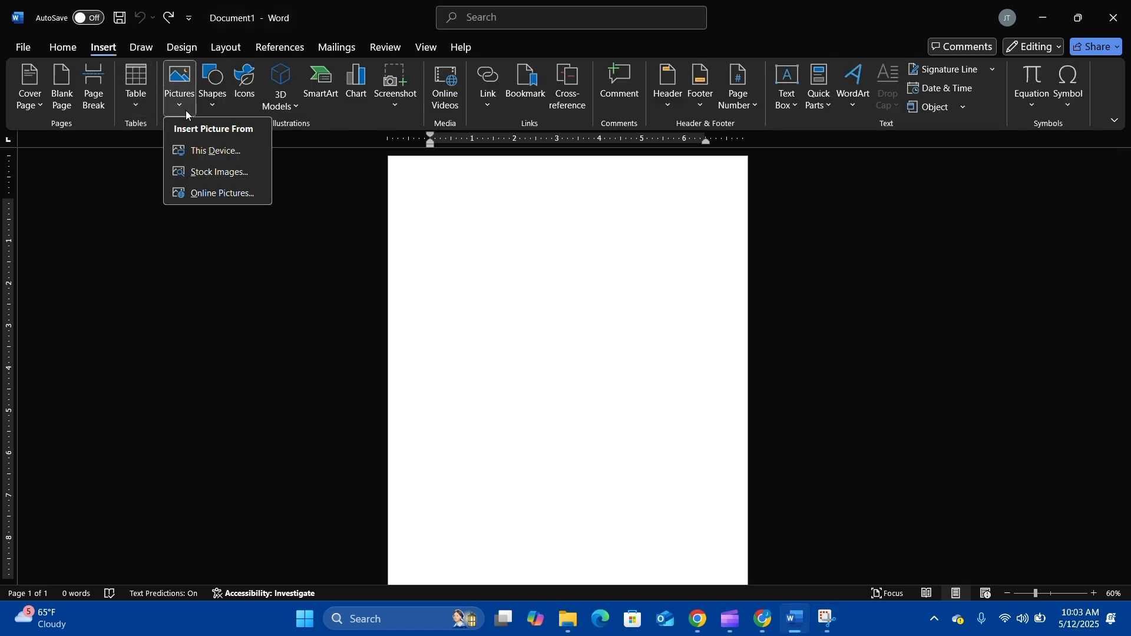
left_click(214, 150)
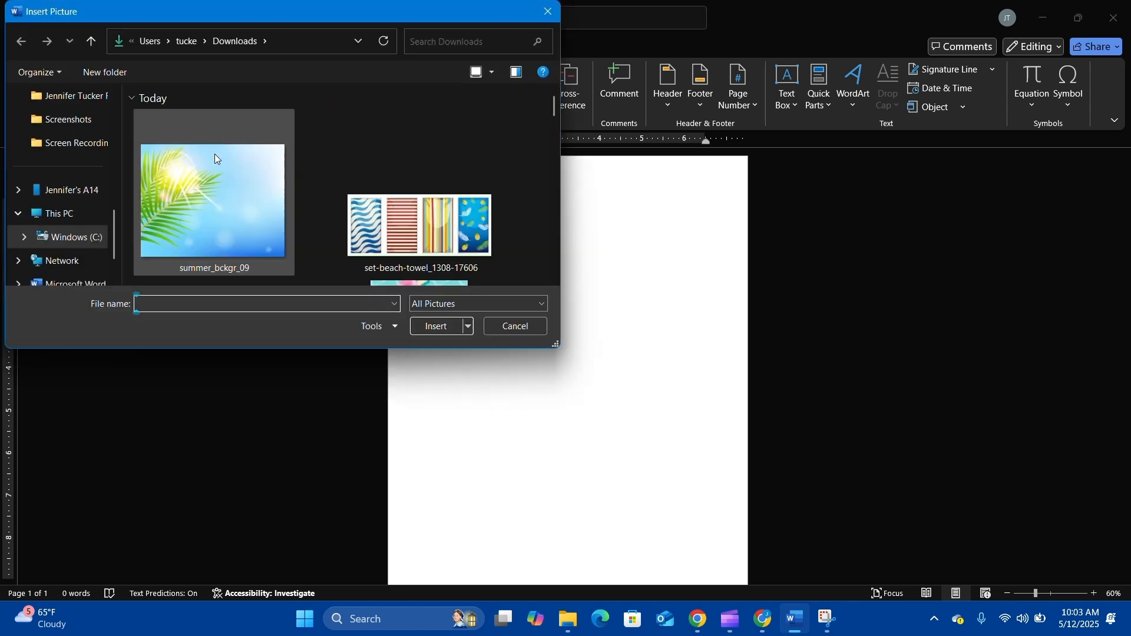
left_click(206, 199)
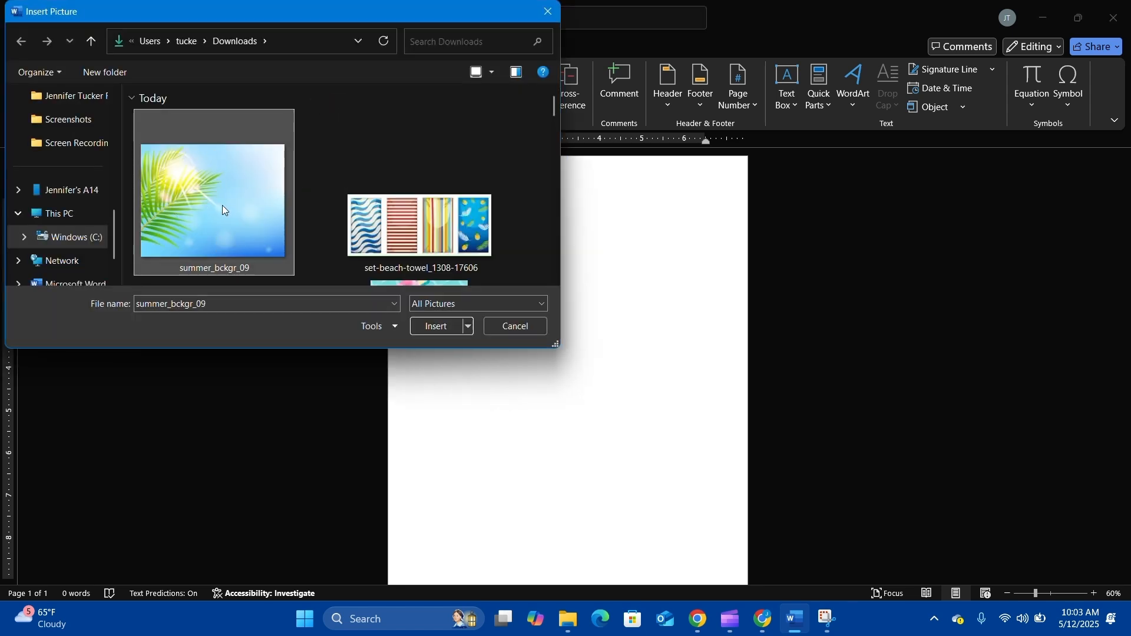
left_click(446, 326)
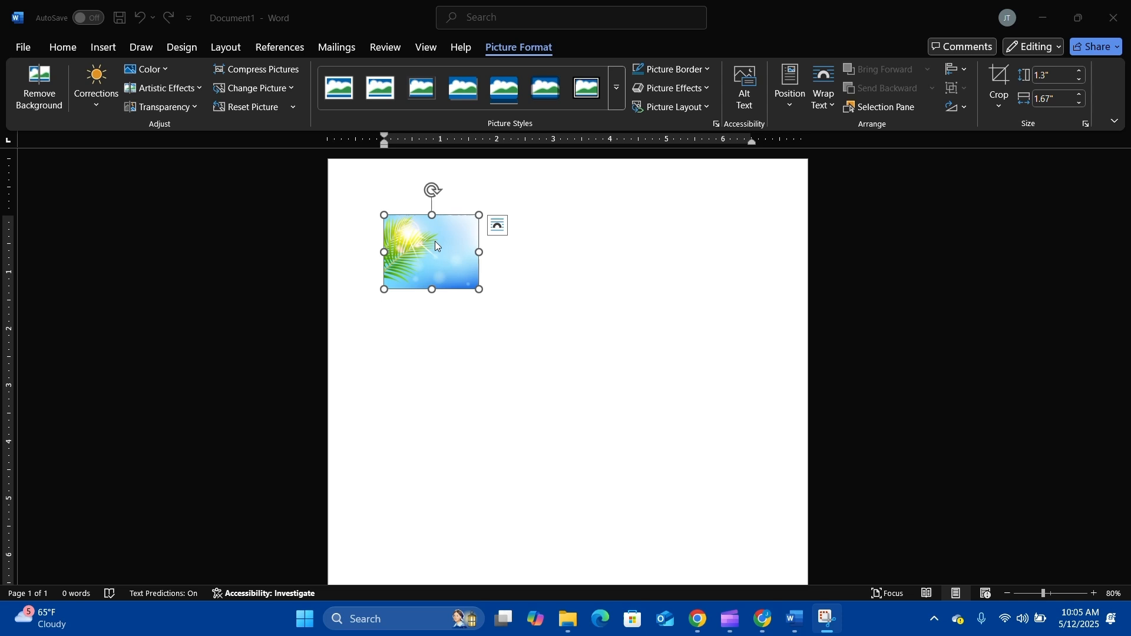
Set the summer picture's text wrapping to Behind Text and move it into the page's top-left corner
left_click(501, 234)
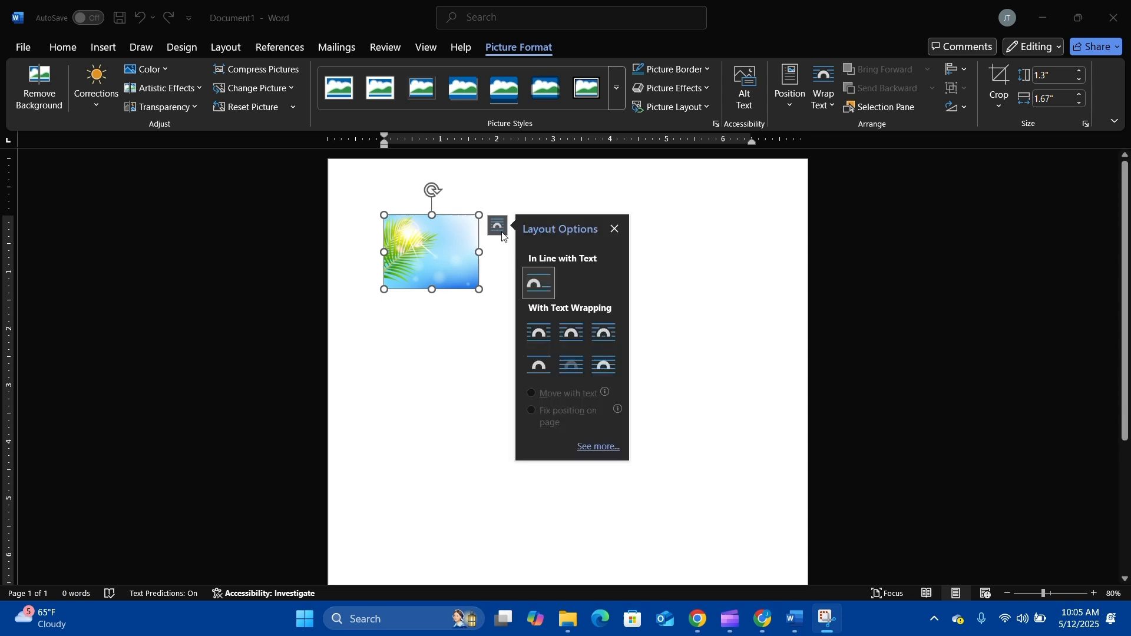
left_click(573, 367)
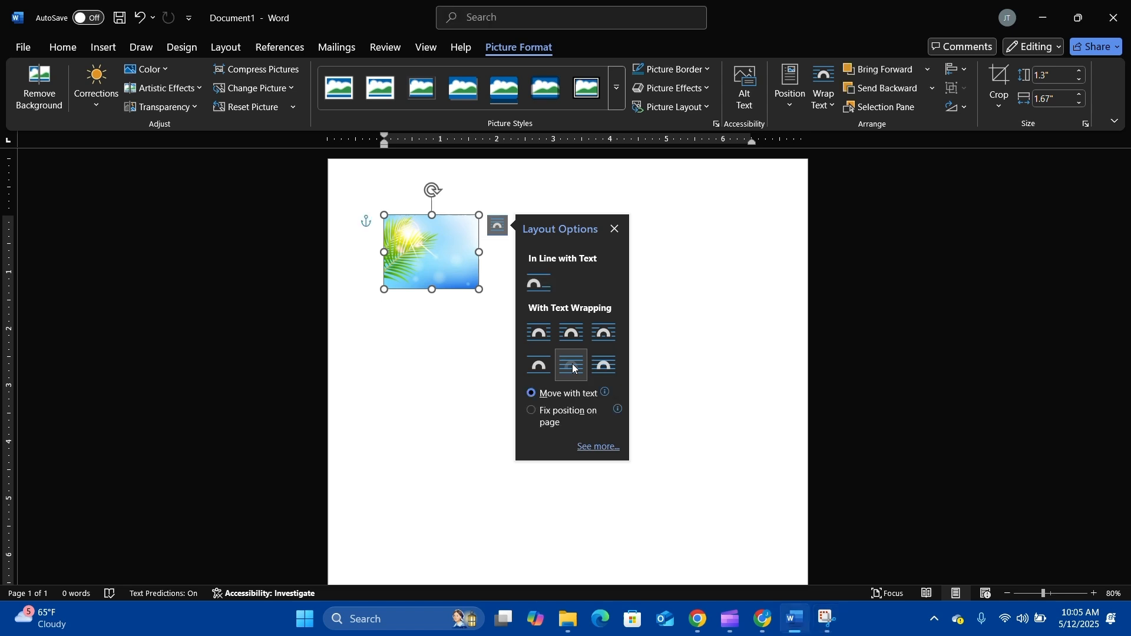
left_click(410, 233)
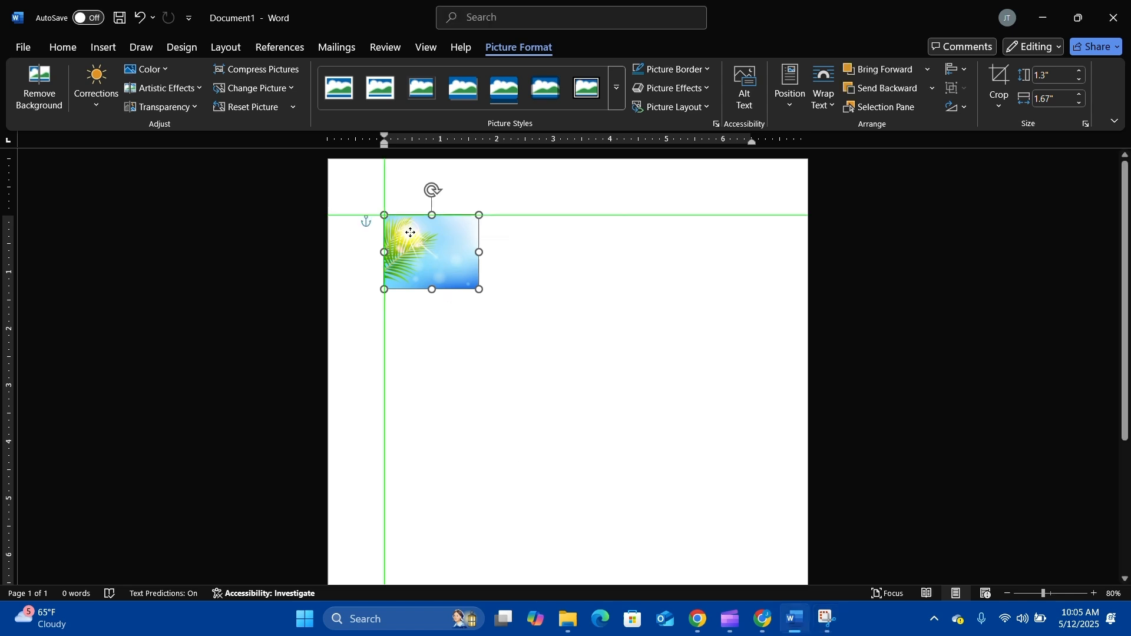
left_click_drag(411, 233, 361, 180)
Enlarge the summer picture proportionally until it covers the whole page as a background
left_click(1008, 593)
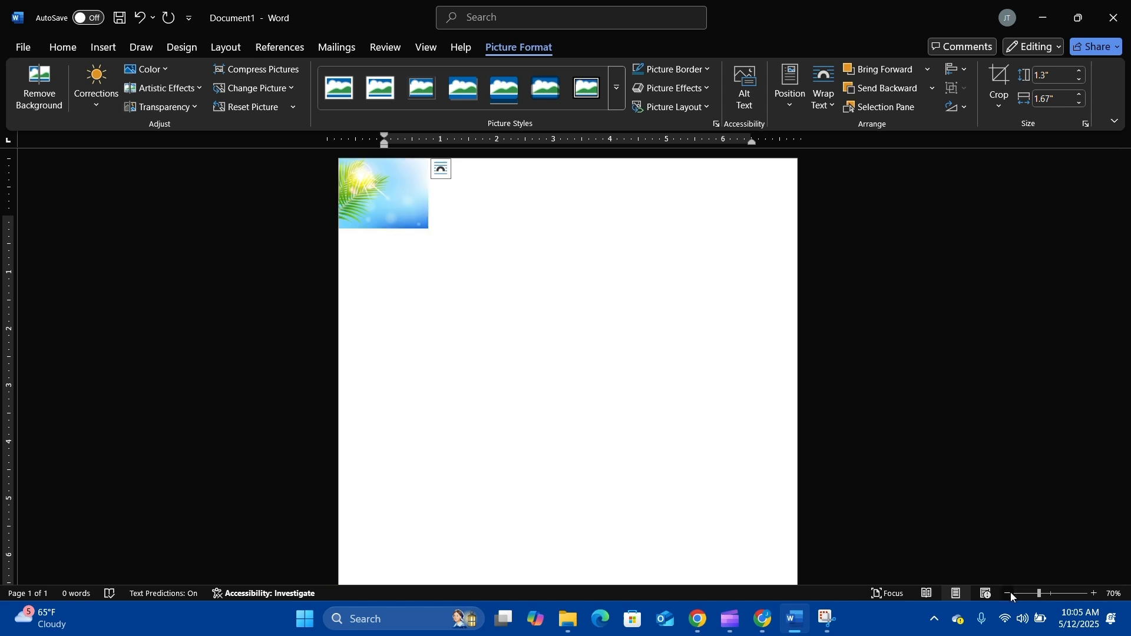
left_click(1009, 593)
left_click(1009, 593)
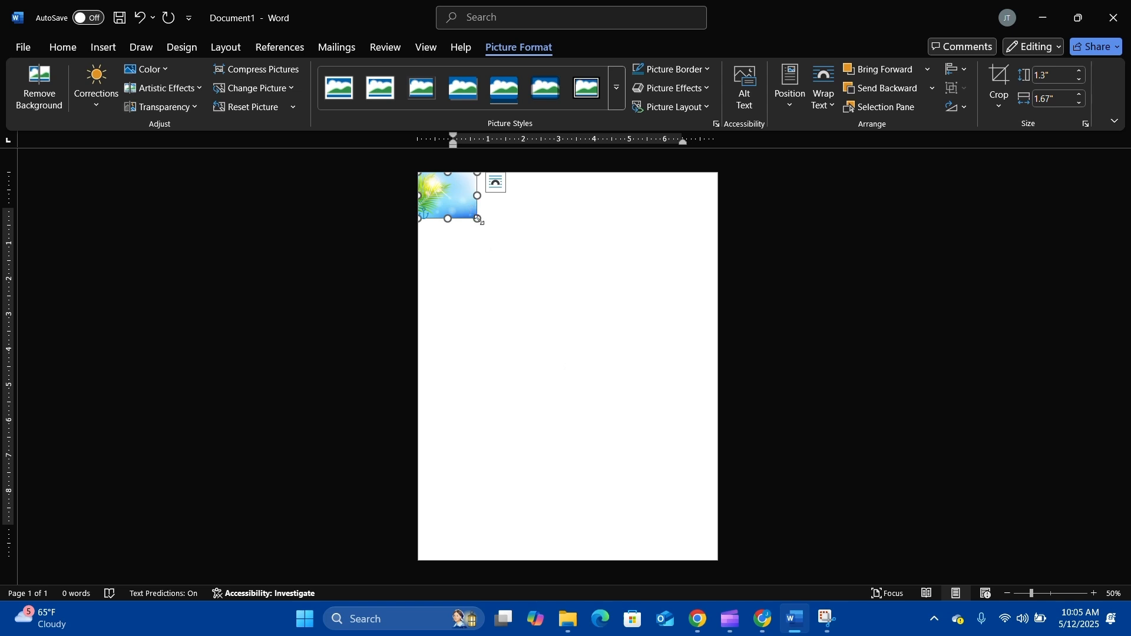
left_click_drag(477, 218, 815, 566)
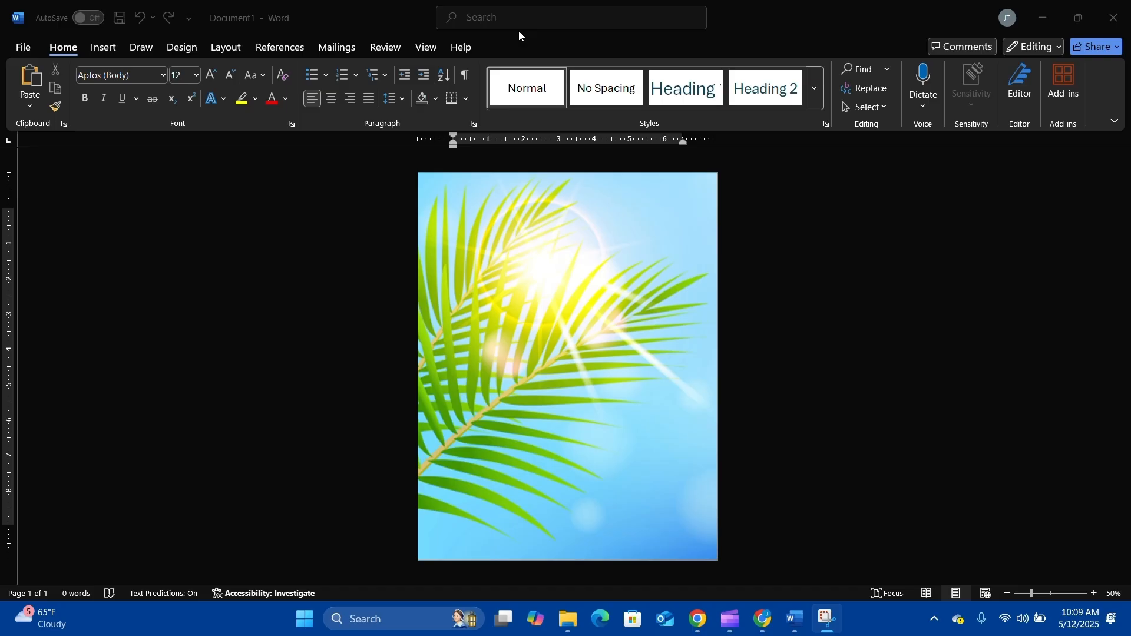
Draw a rounded rectangle about 4.12" wide and 2.35" high near the top centre of the page
left_click(103, 47)
left_click(207, 106)
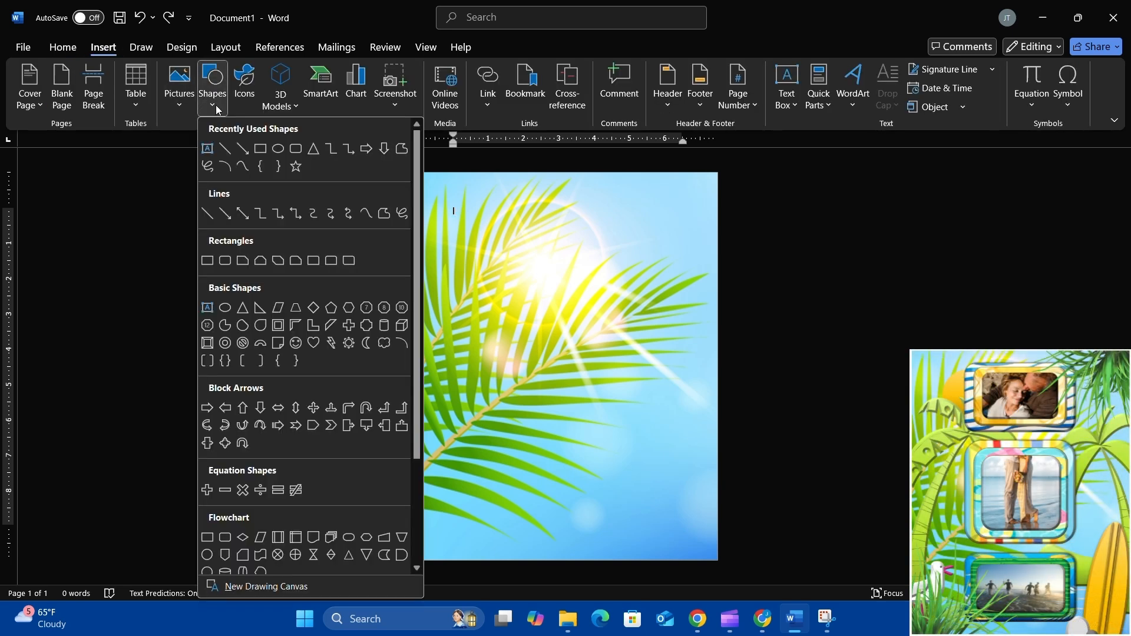
left_click(296, 148)
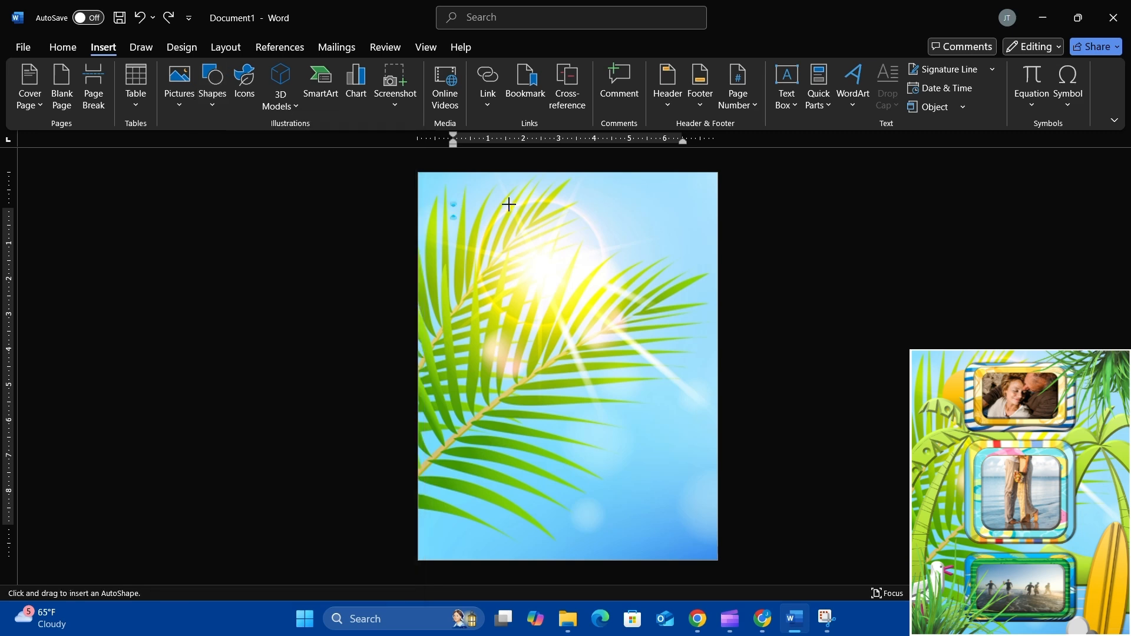
left_click_drag(498, 204, 640, 287)
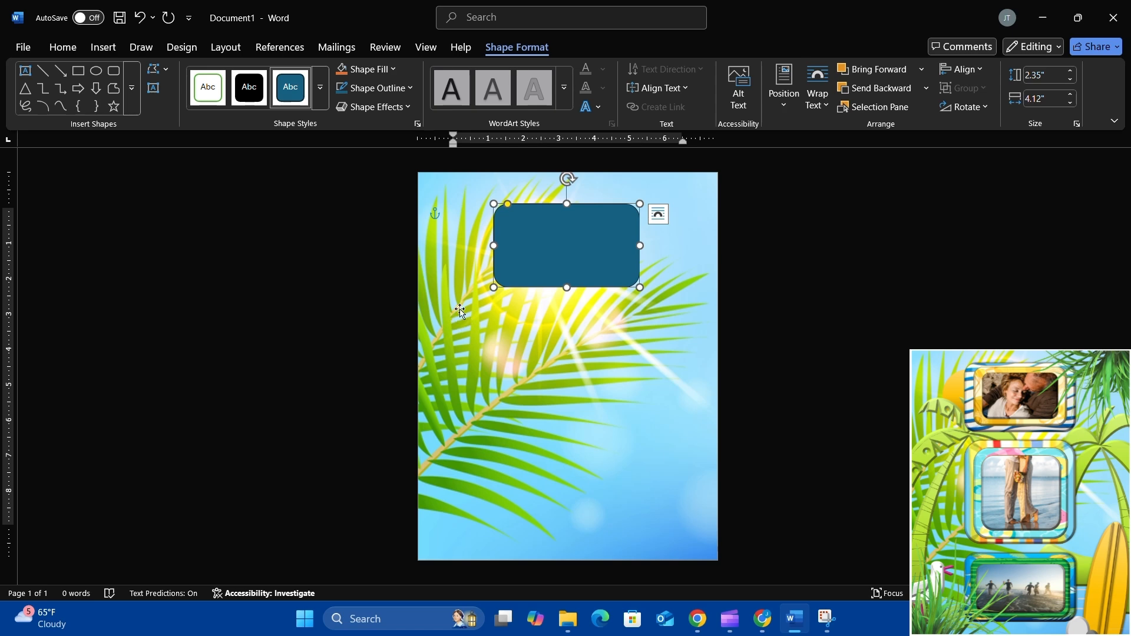
Fill the rounded rectangle with the picture file set-beach-towel_1308-17606 from Downloads
left_click(393, 70)
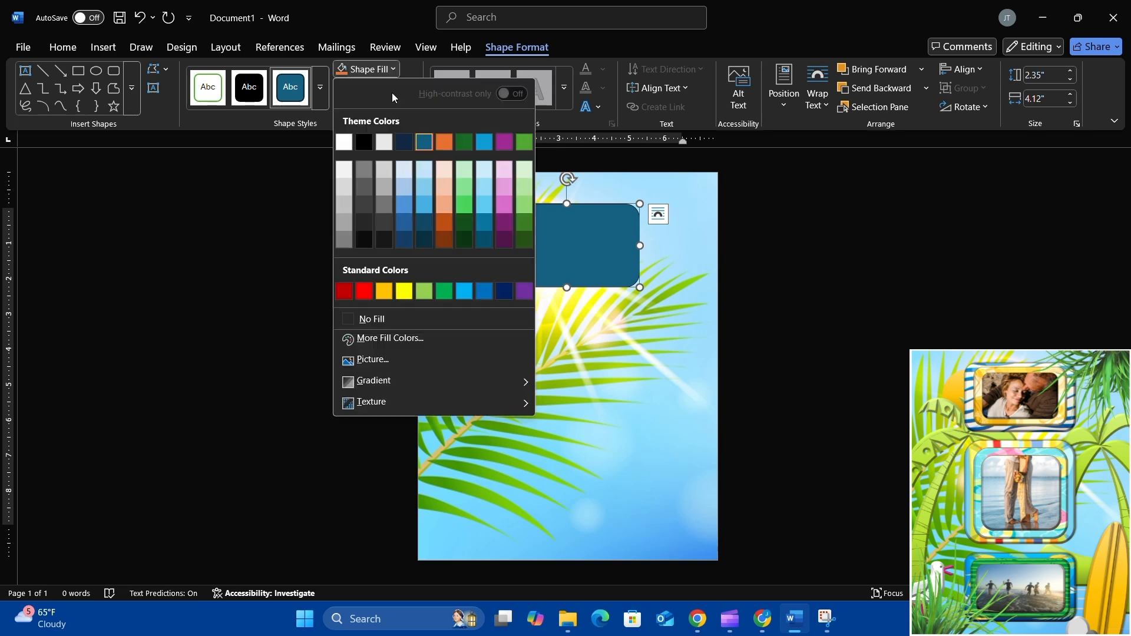
left_click(398, 365)
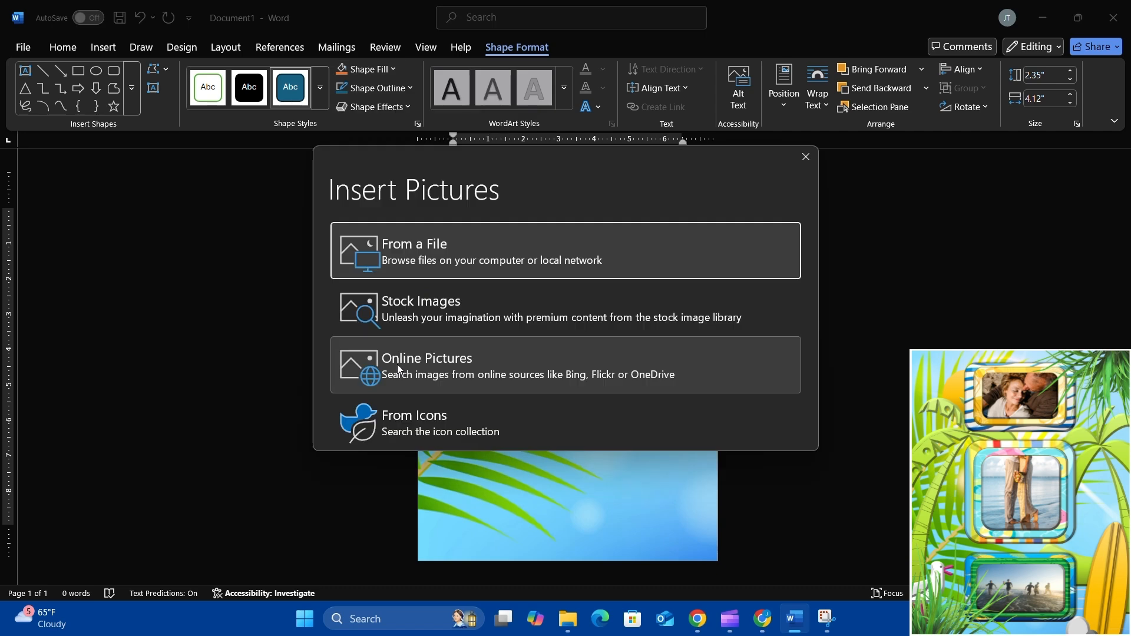
left_click(420, 254)
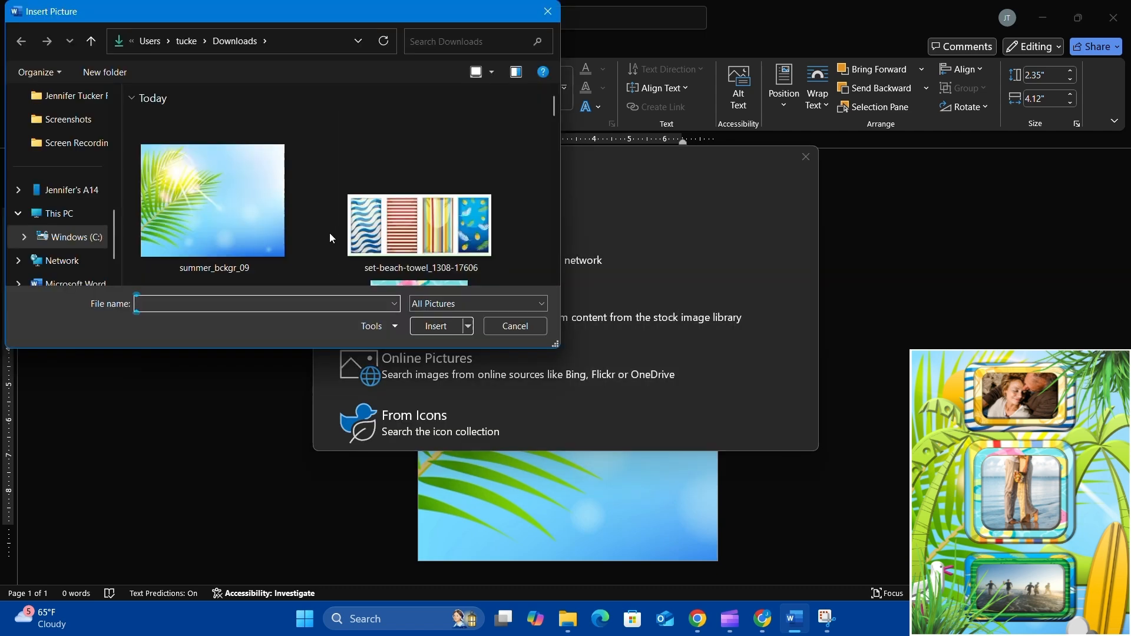
double_click(437, 229)
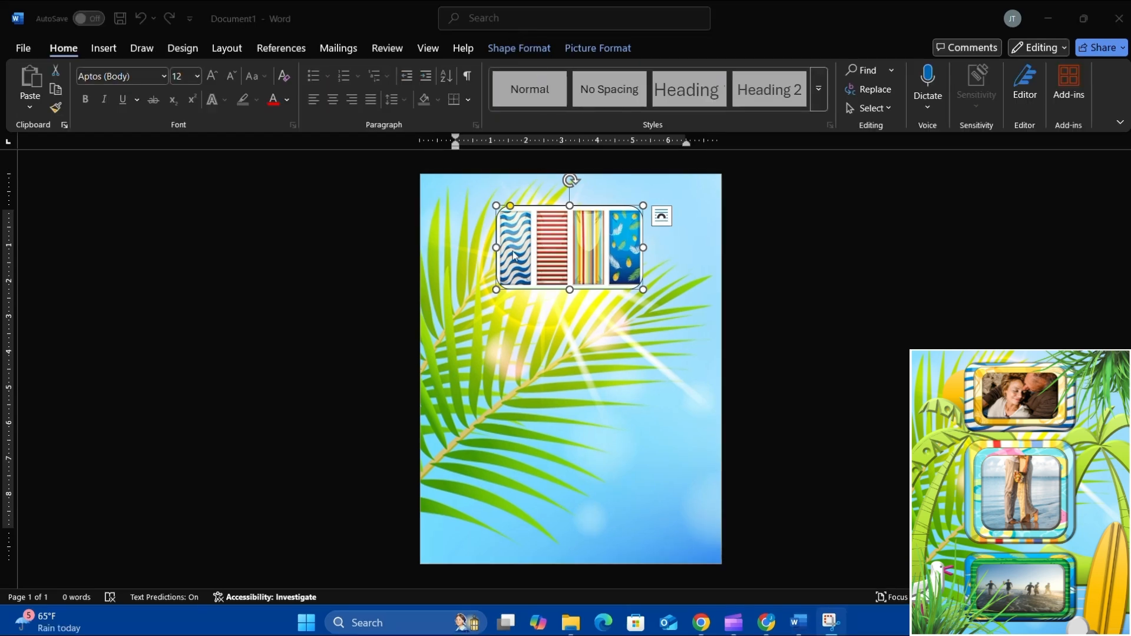
Crop the rounded rectangle's picture to the blue wavy towel and enlarge the shape to about 4.2" wide by 2.6" high
left_click(589, 52)
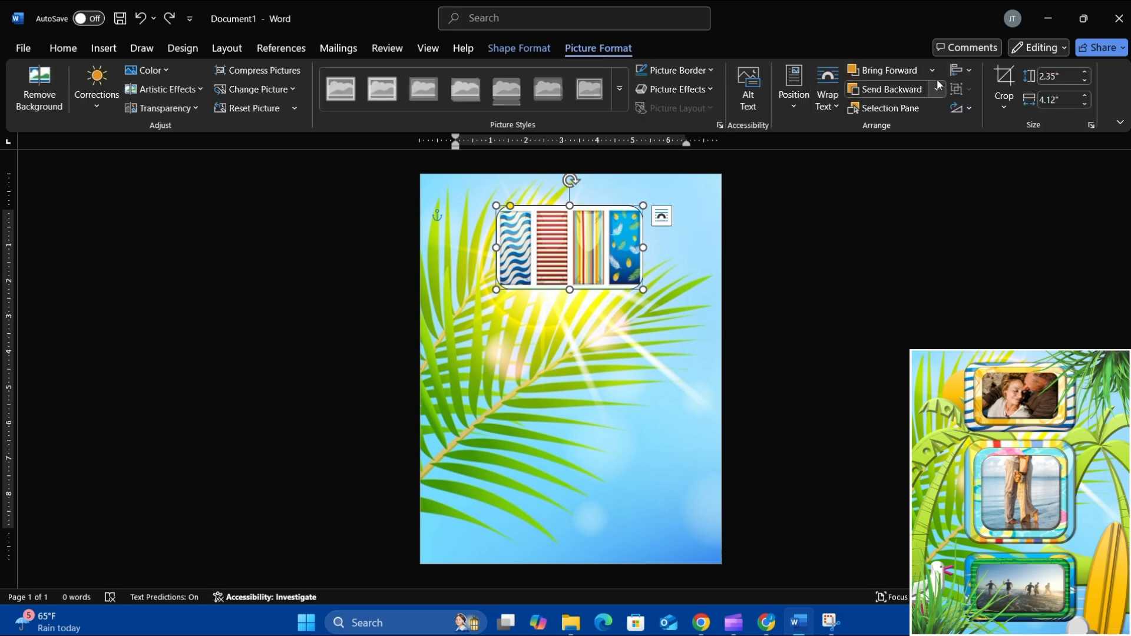
left_click(1016, 83)
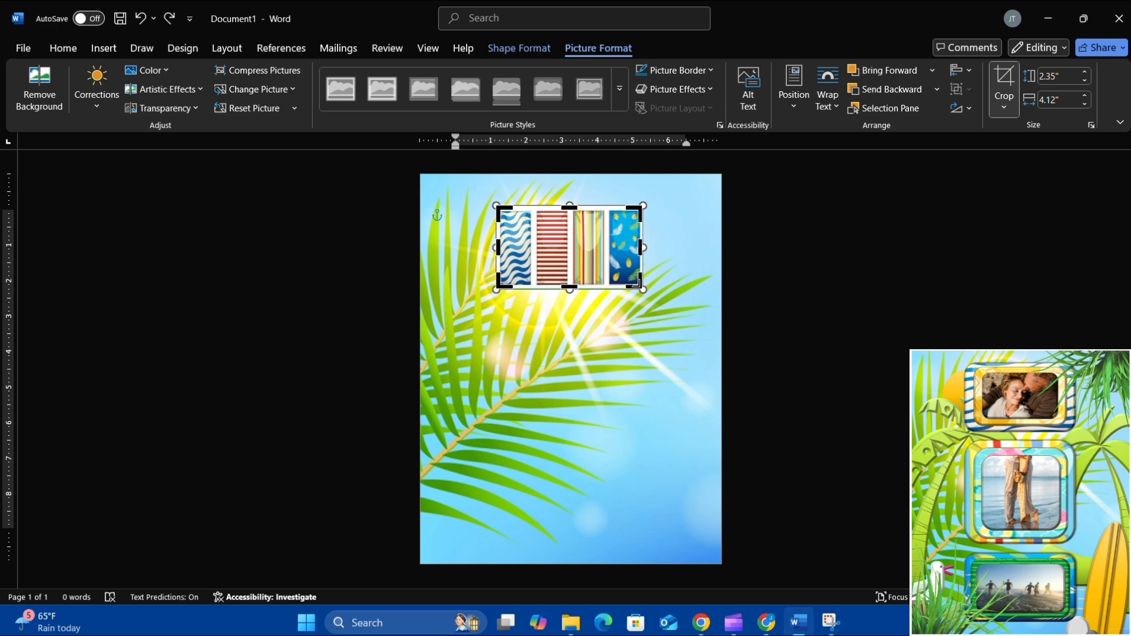
left_click_drag(631, 287, 528, 288)
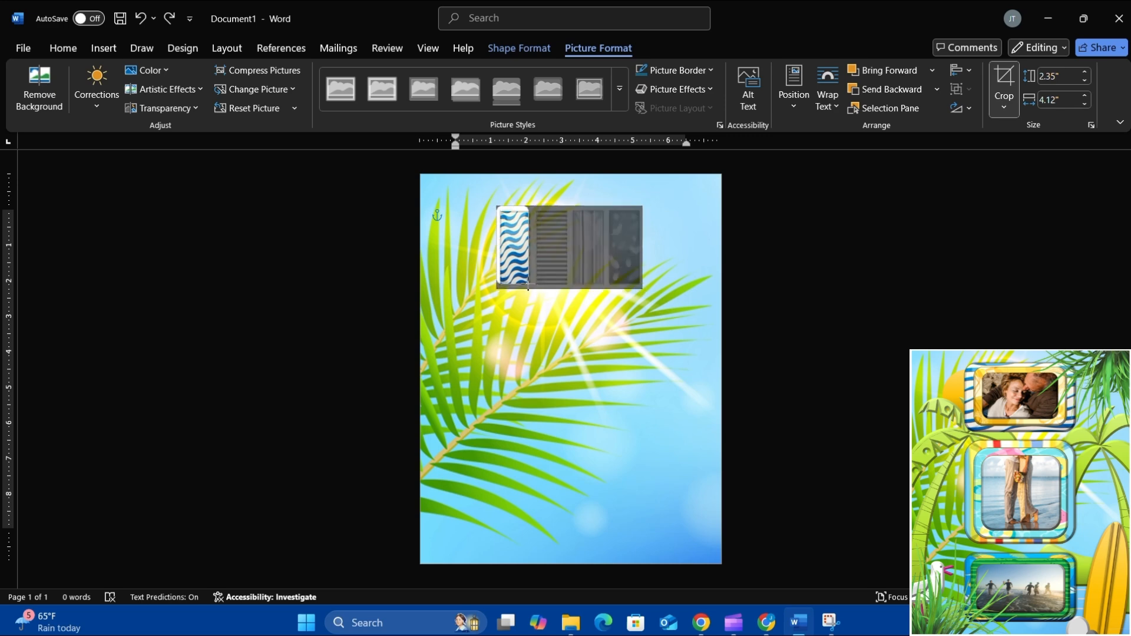
left_click_drag(528, 285, 527, 281)
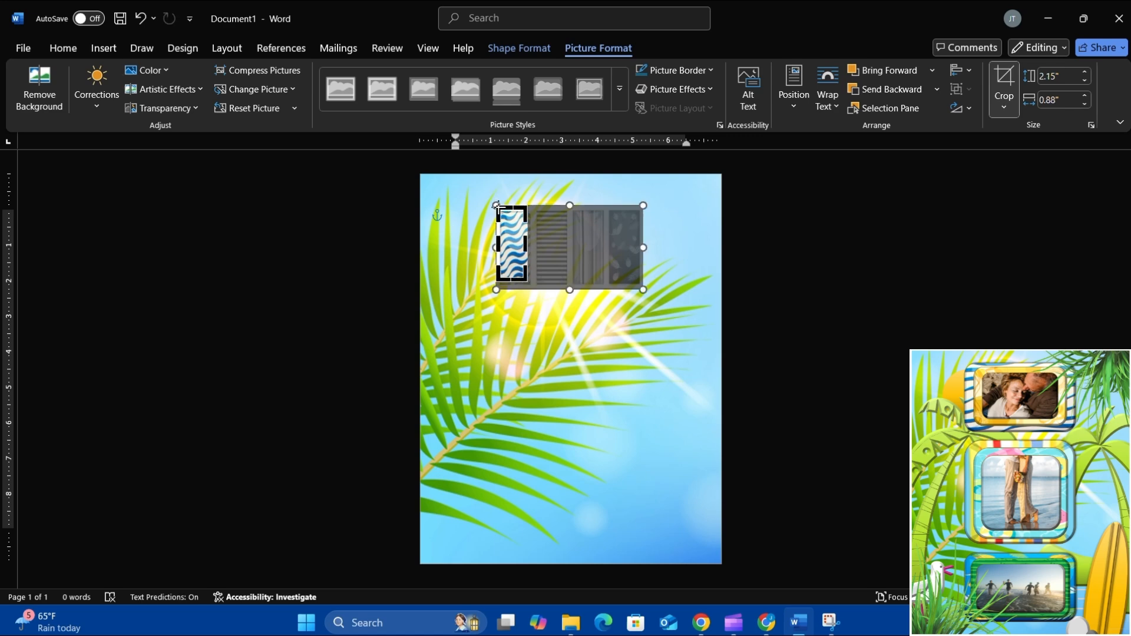
left_click_drag(496, 206, 500, 216)
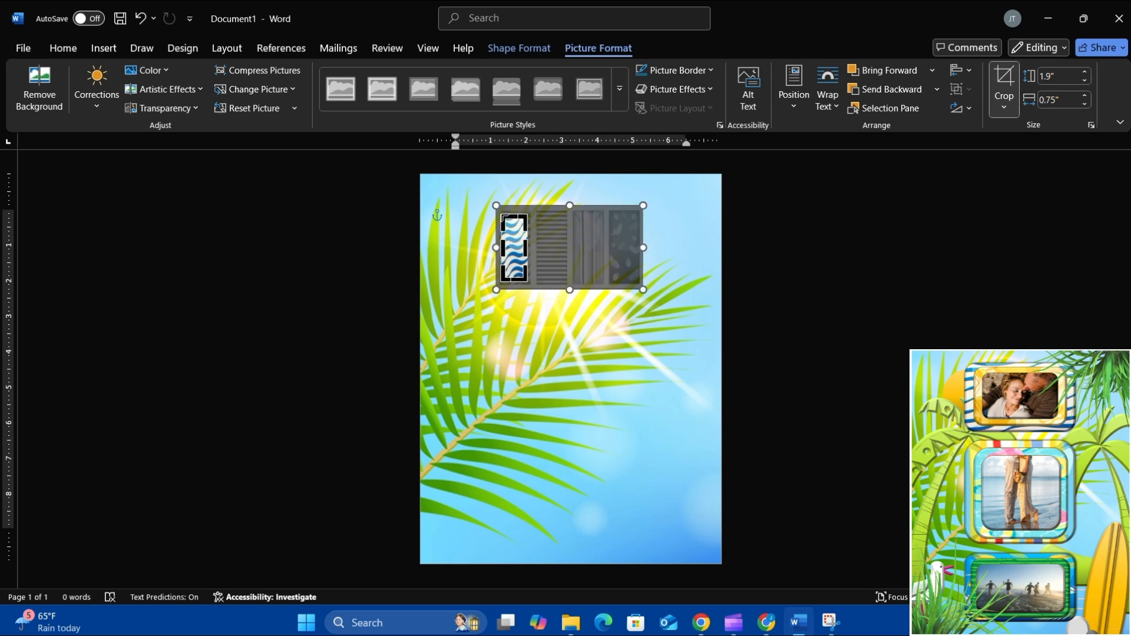
left_click_drag(505, 218, 505, 220)
key("Escape")
left_click_drag(528, 281, 652, 311)
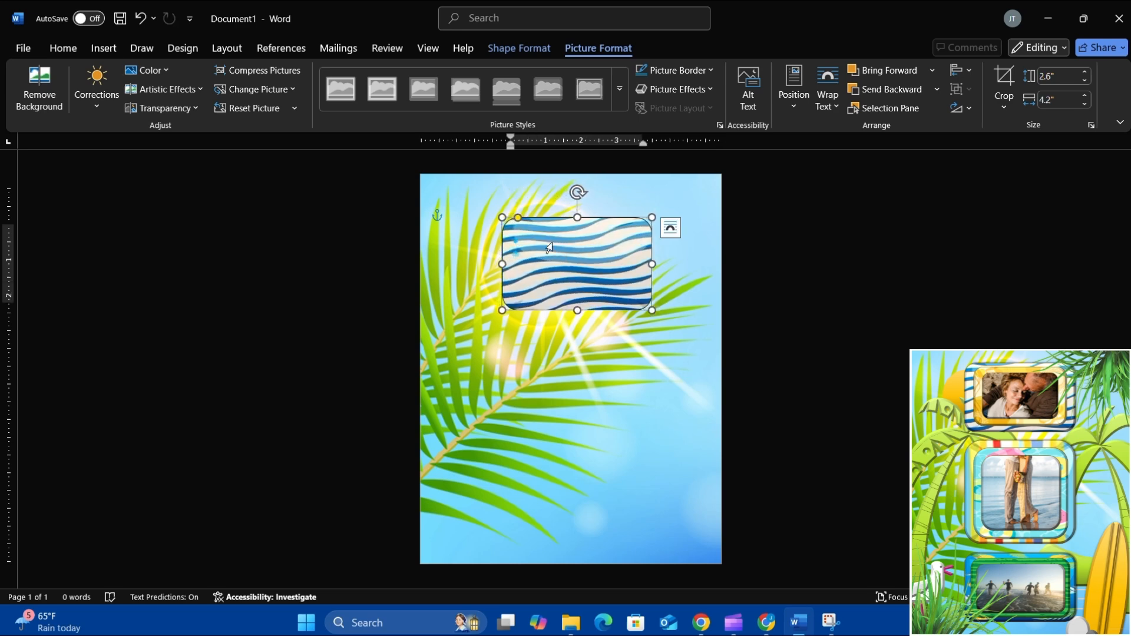
Apply Narrow page margins and stretch the background picture down to the bottom edge of the page
left_click(233, 52)
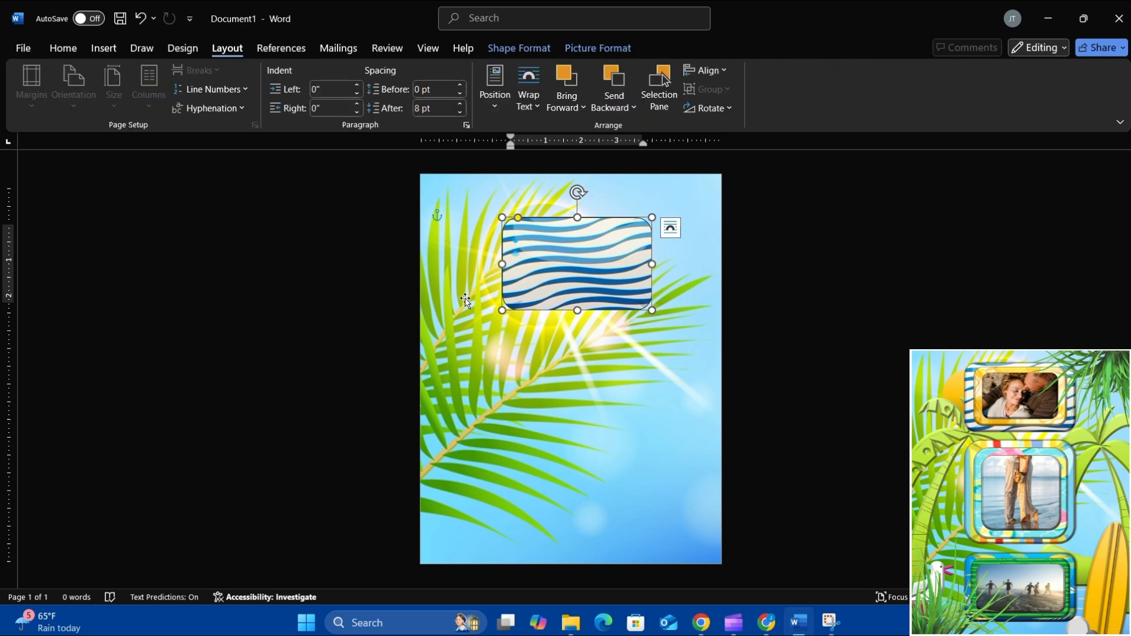
left_click(488, 320)
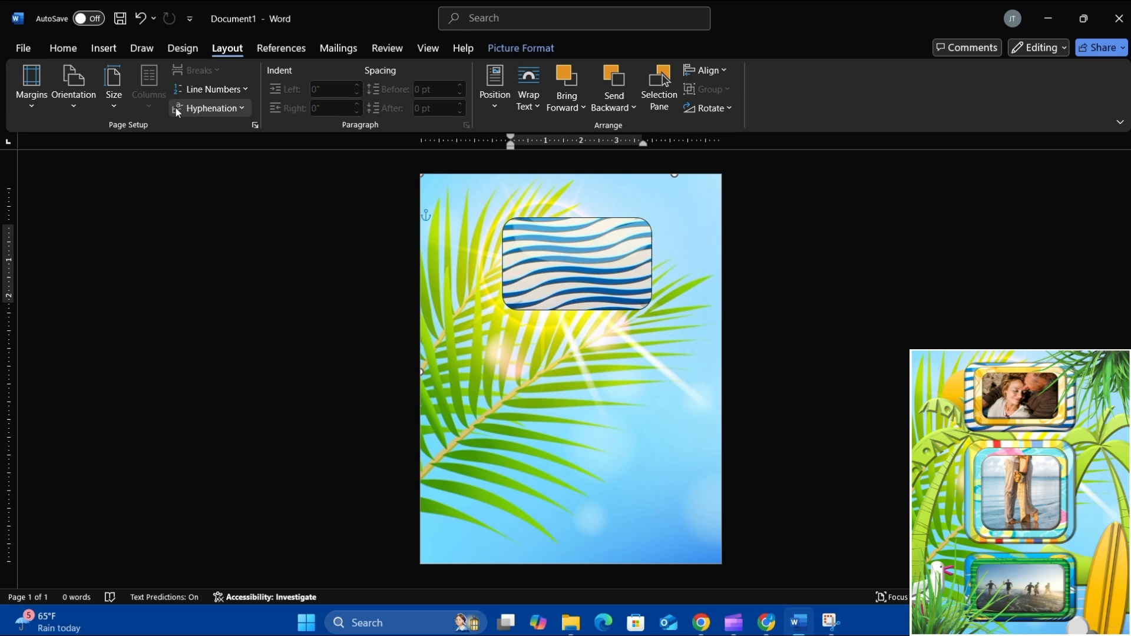
left_click(39, 107)
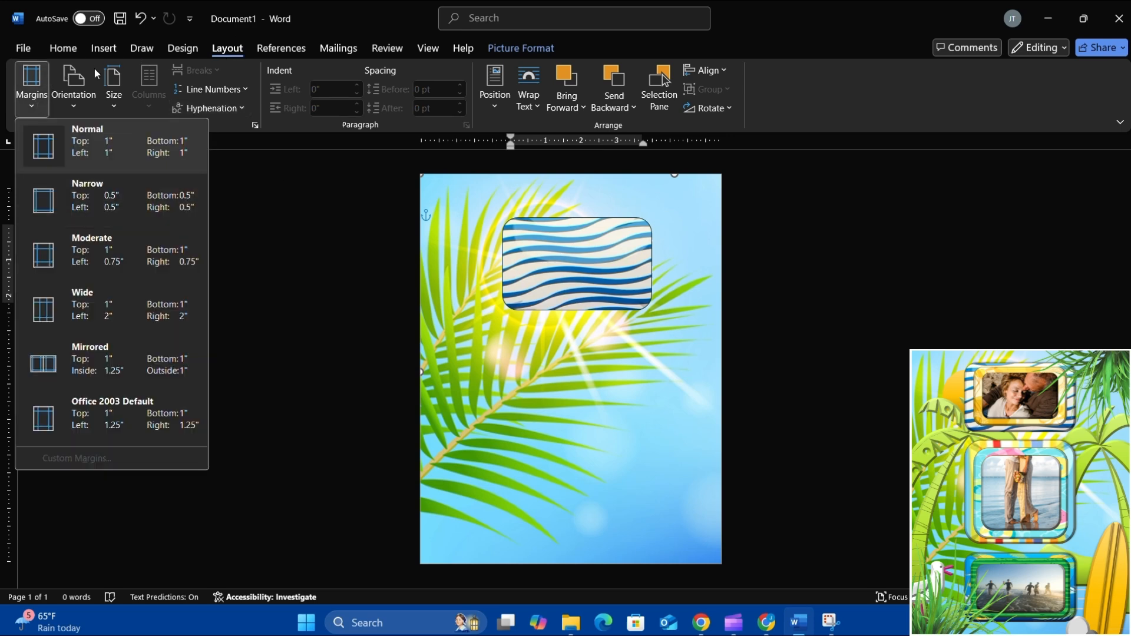
left_click(71, 198)
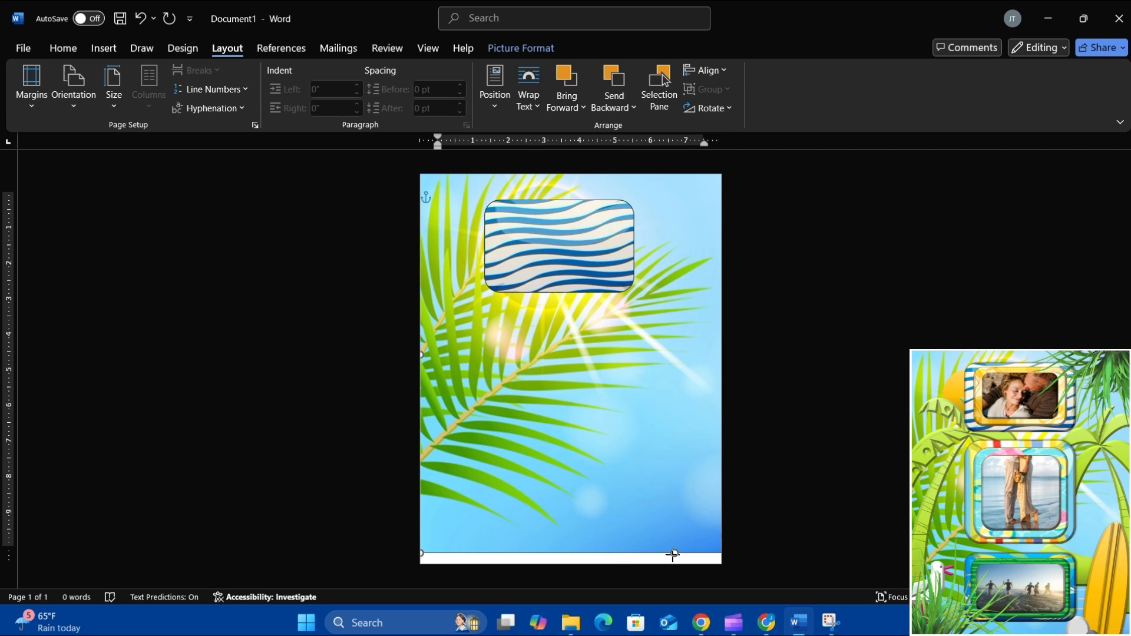
left_click_drag(674, 554, 675, 589)
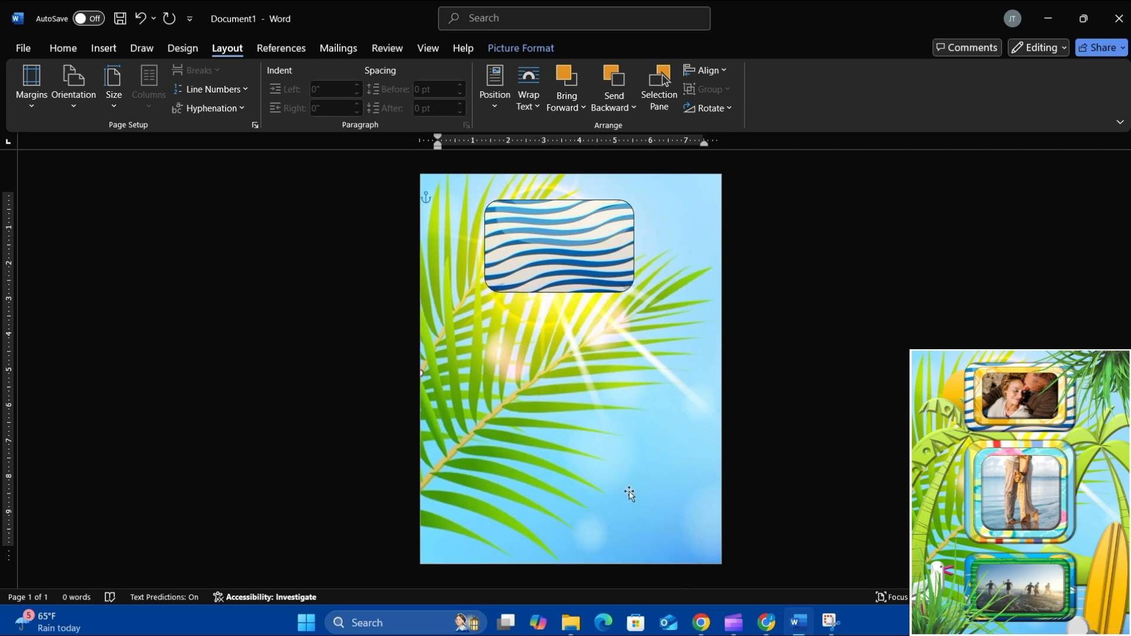
Move the blue wavy rounded rectangle slightly up and right so it is centred near the top of the page
left_click(569, 263)
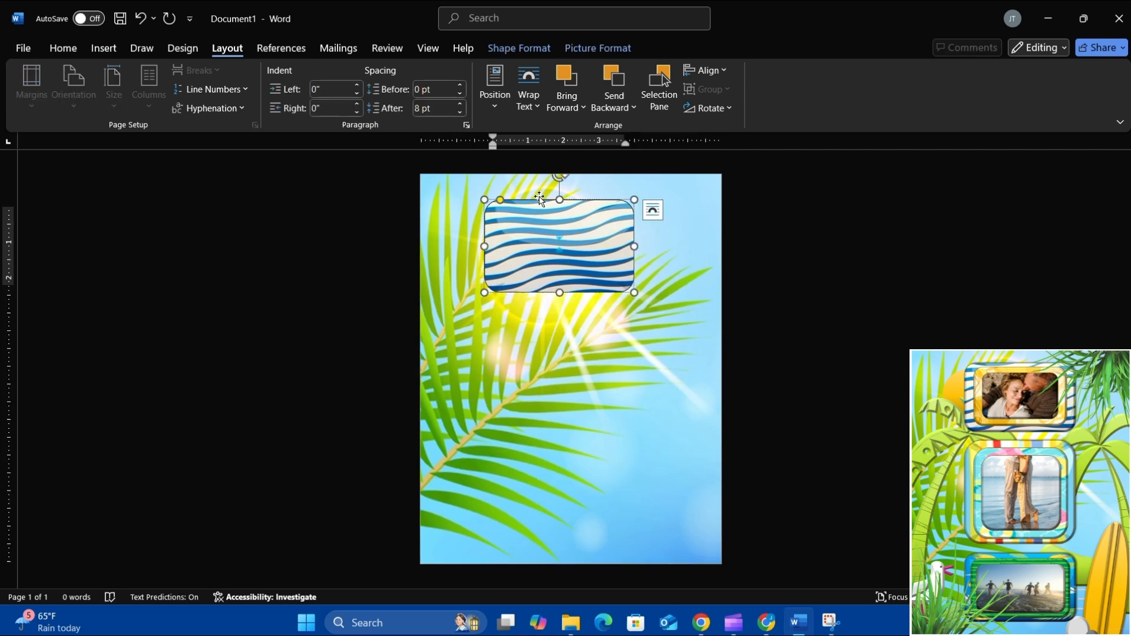
left_click(549, 200)
left_click_drag(550, 200, 564, 189)
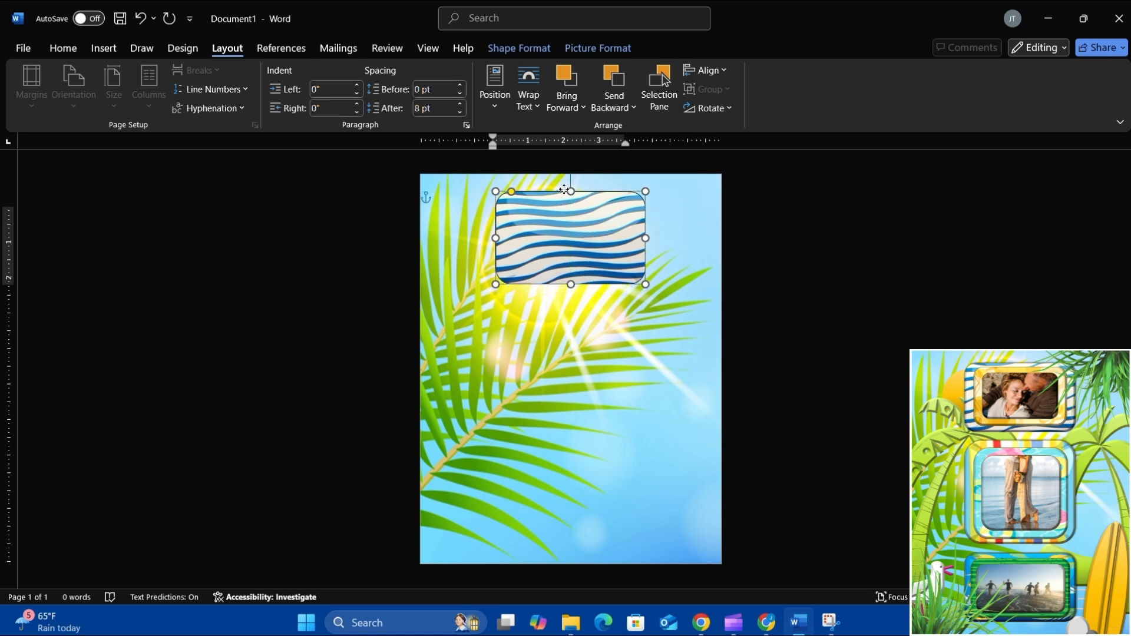
Apply a bevel effect and an outer shadow to the blue wavy rounded rectangle
left_click(521, 38)
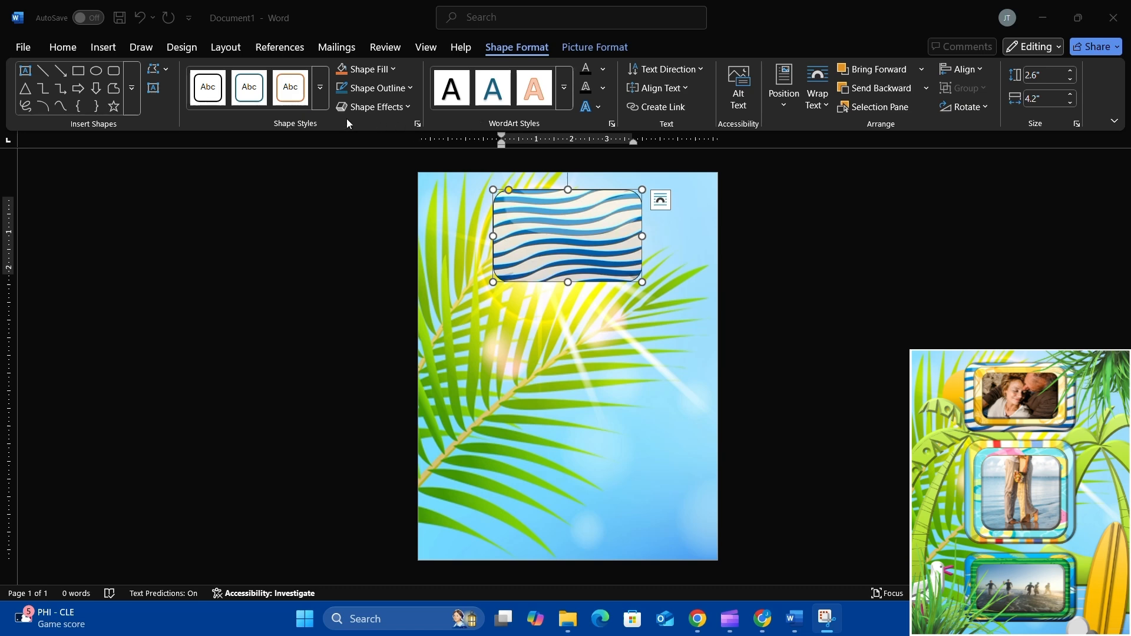
left_click(409, 107)
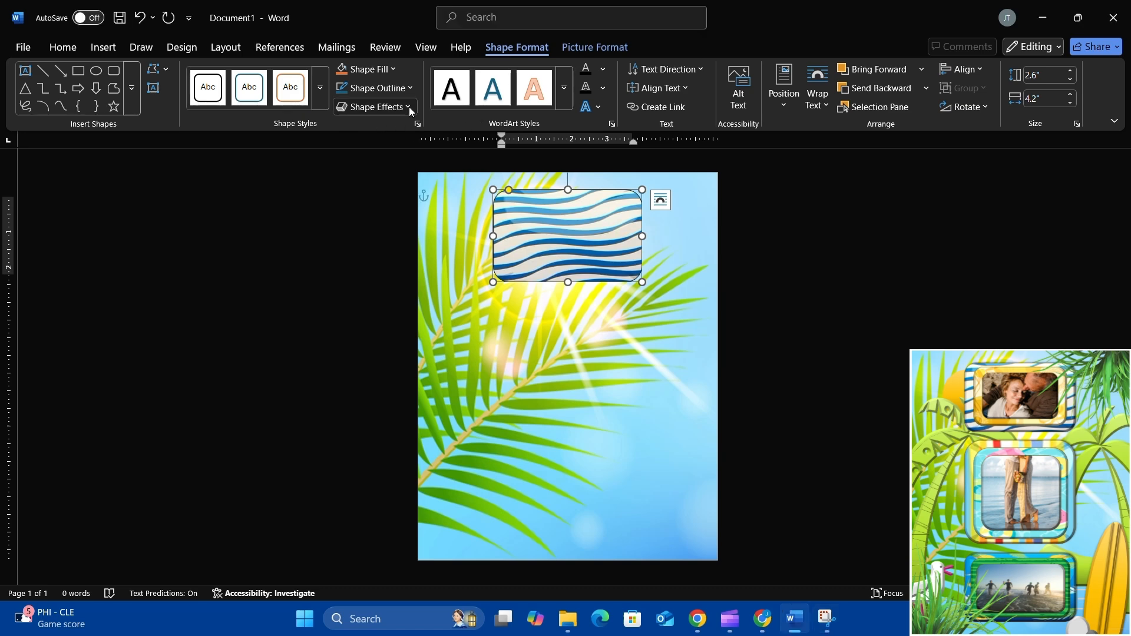
left_click(409, 107)
mouse_move(393, 293)
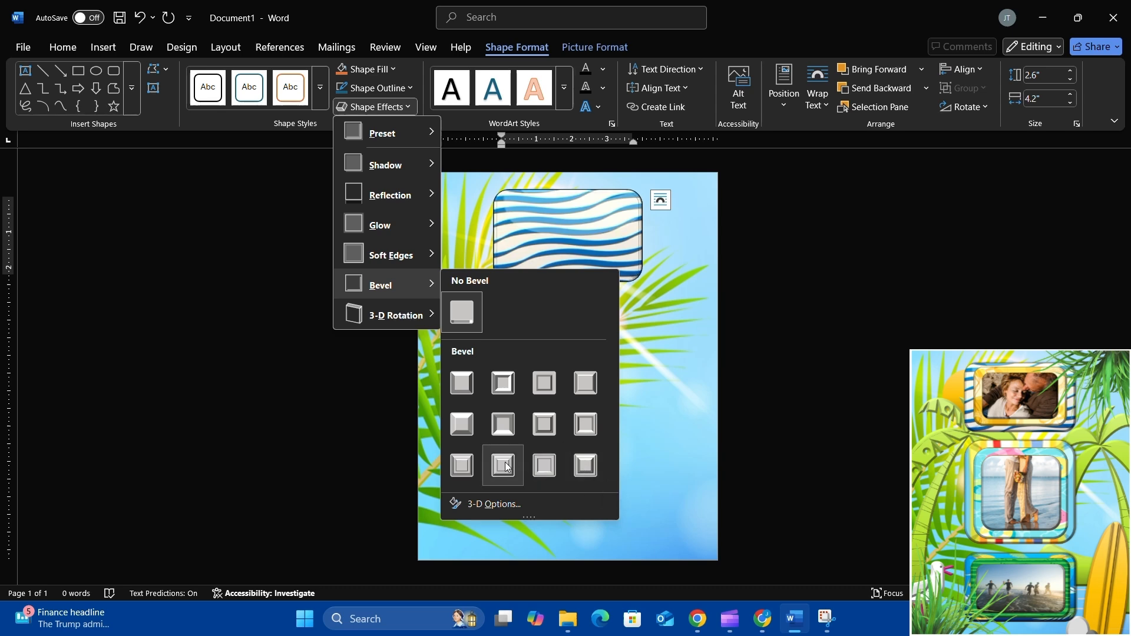
left_click(459, 435)
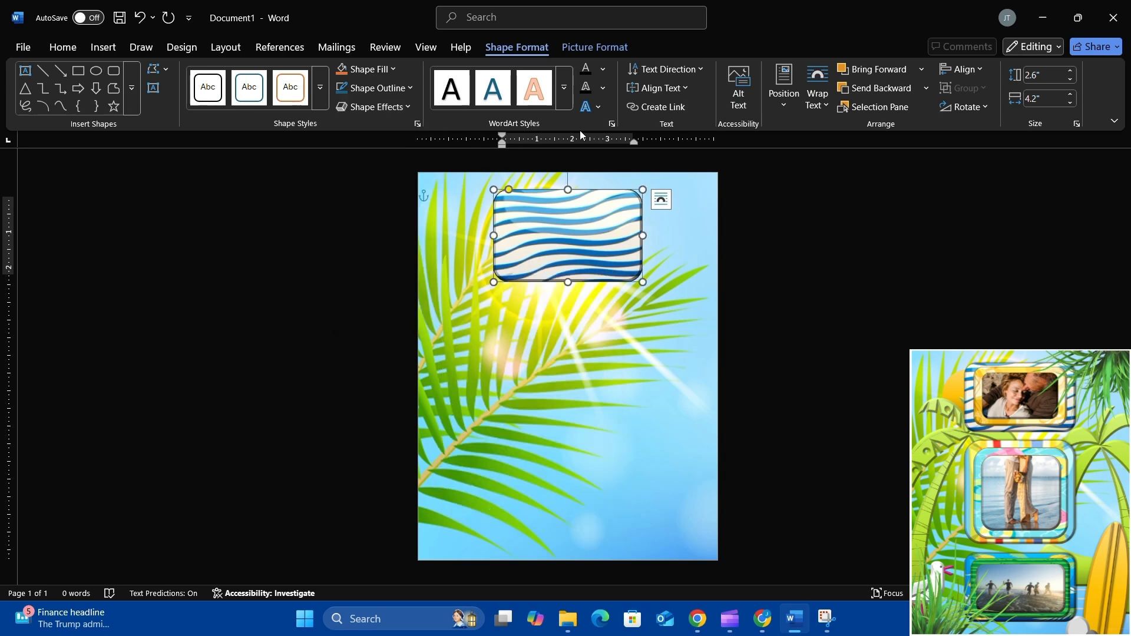
left_click(405, 110)
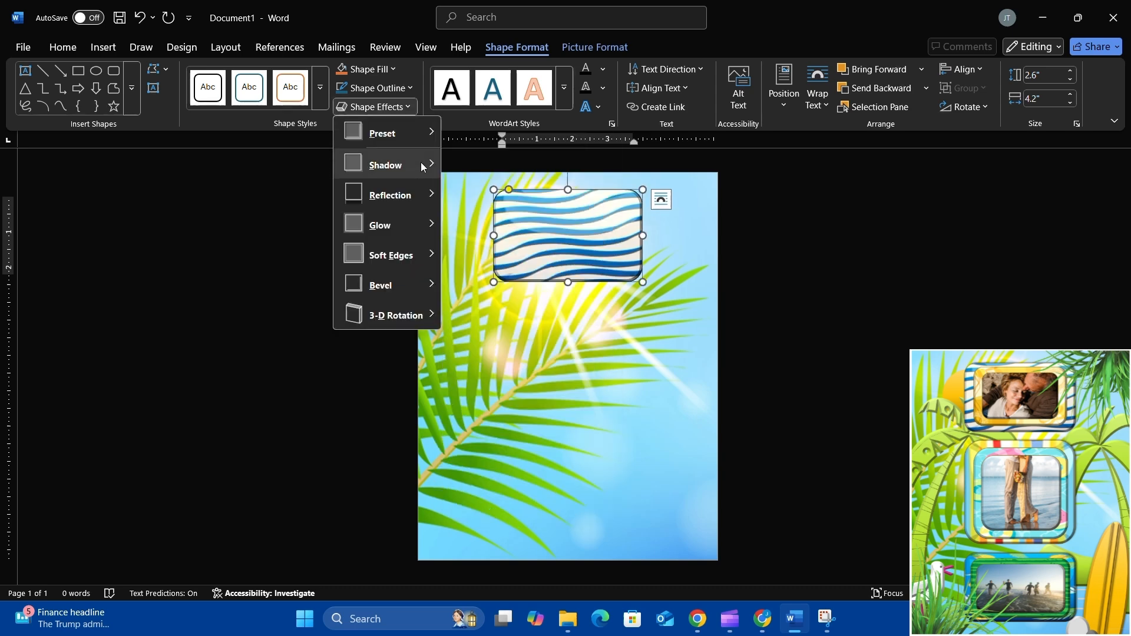
mouse_move(423, 167)
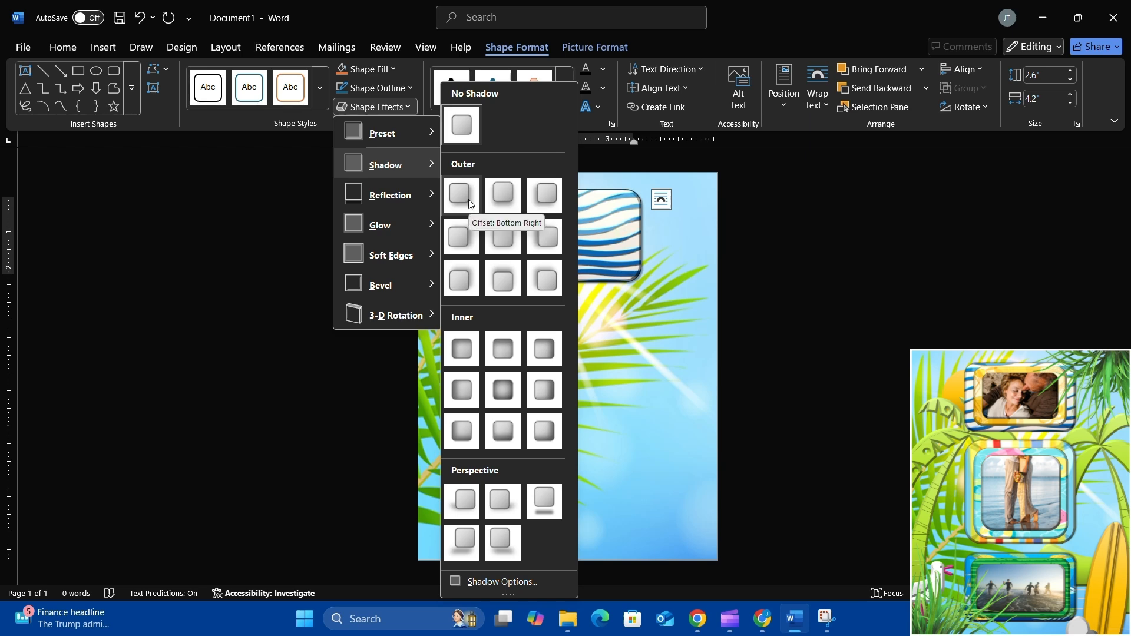
left_click(462, 280)
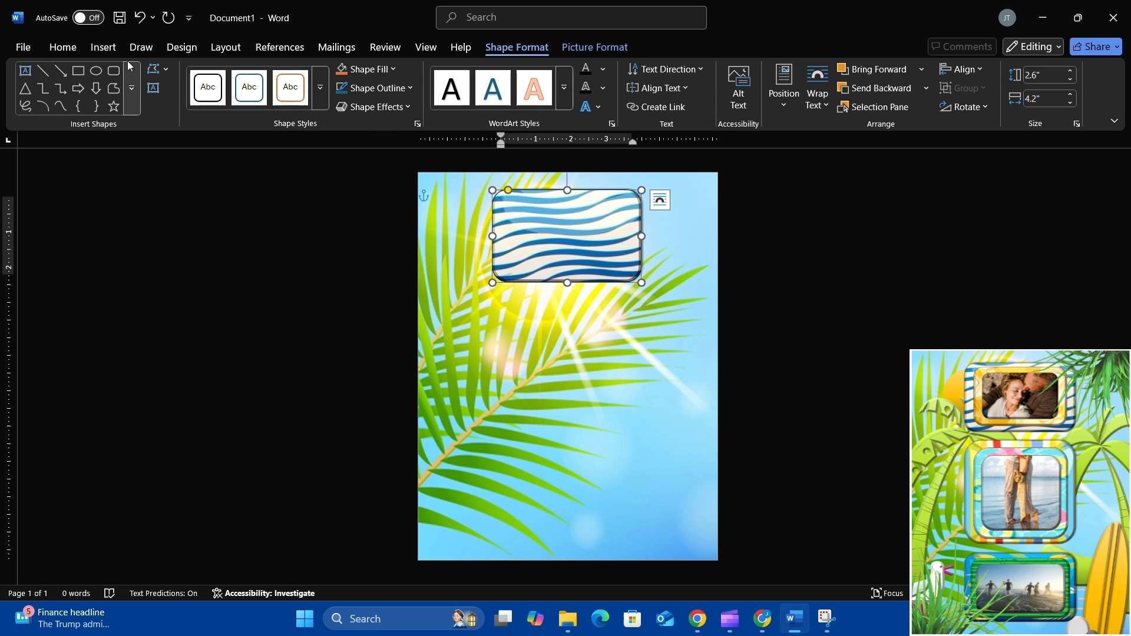
Draw a second rounded rectangle about 3.5" wide by 1.9" high, centred inside the blue wavy frame
left_click(106, 51)
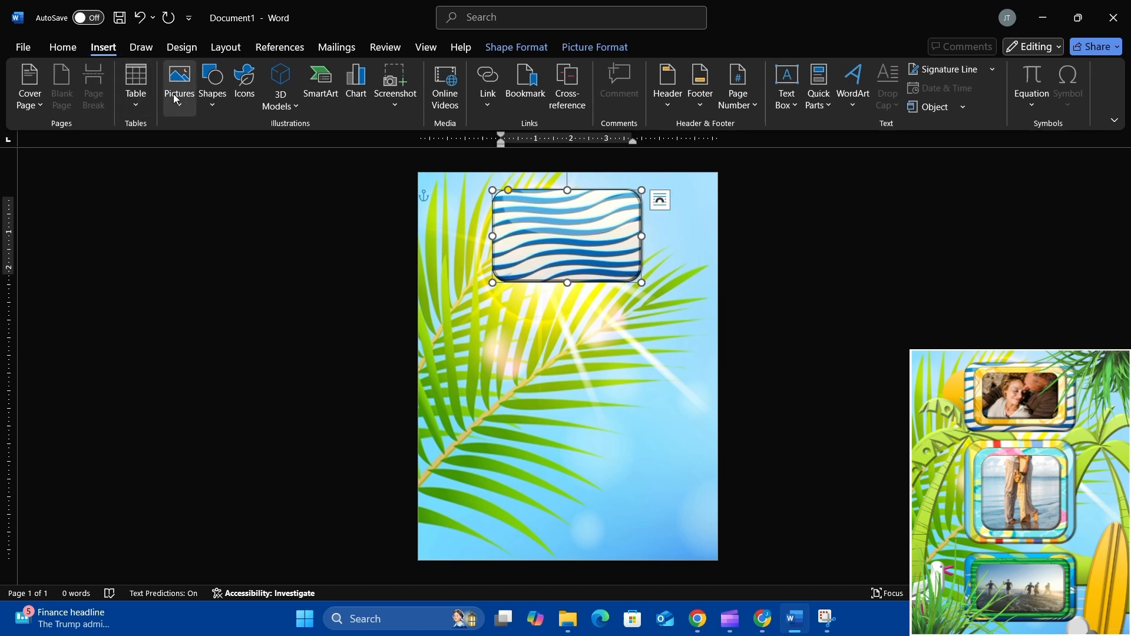
left_click(230, 99)
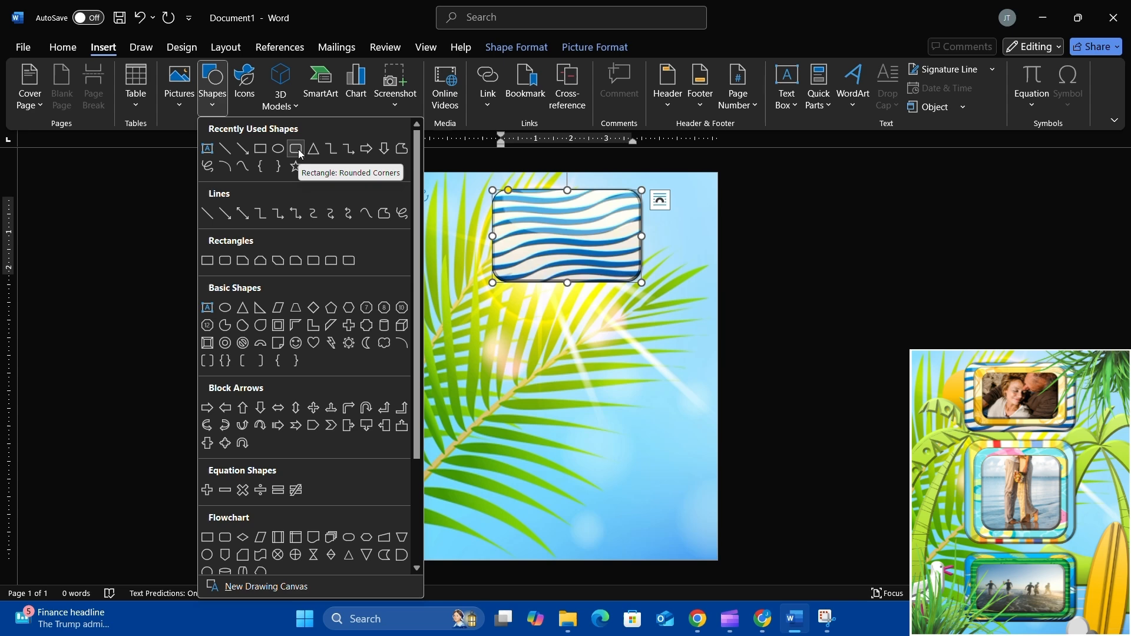
left_click(296, 149)
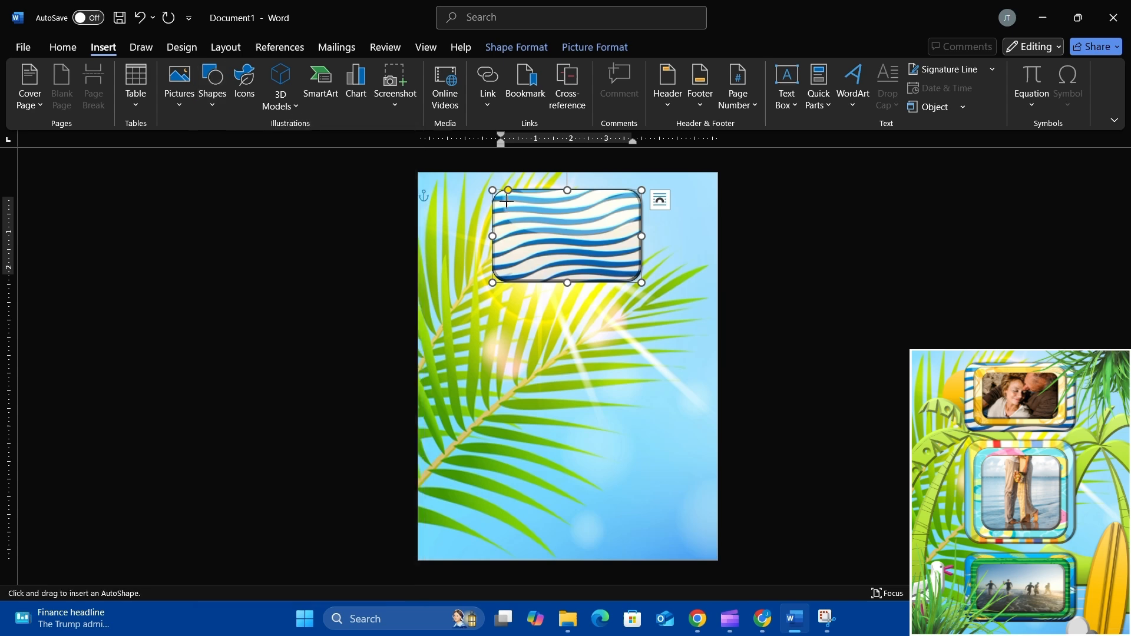
left_click_drag(507, 202, 631, 269)
left_click_drag(579, 237, 578, 239)
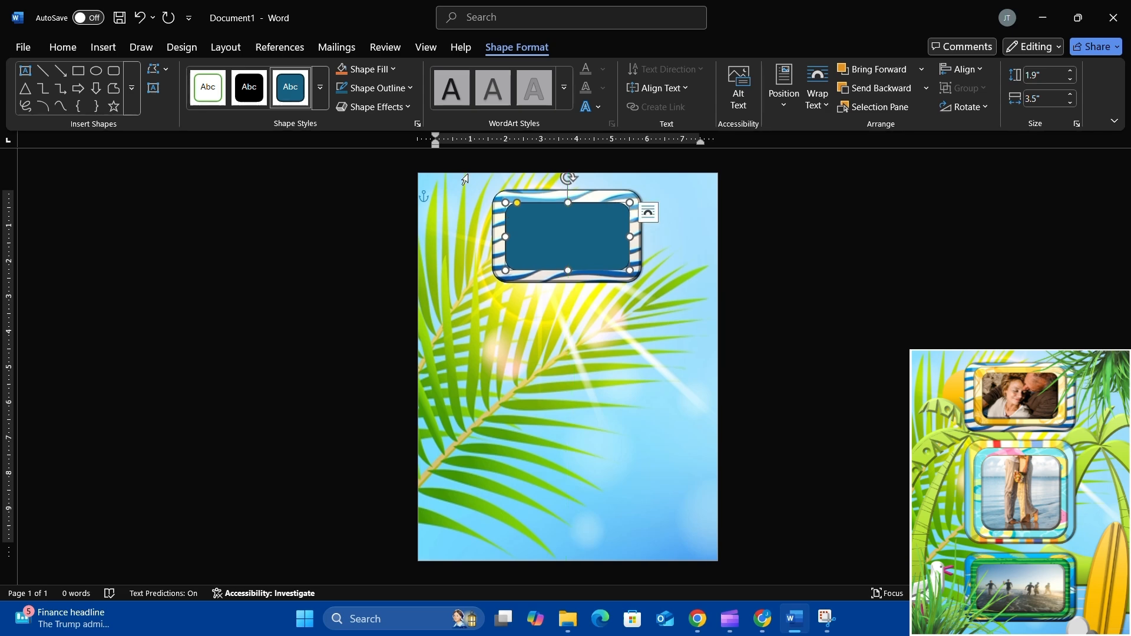
Fill the inner rounded rectangle with the yellow beach-pattern picture file from the Downloads folder
left_click(393, 73)
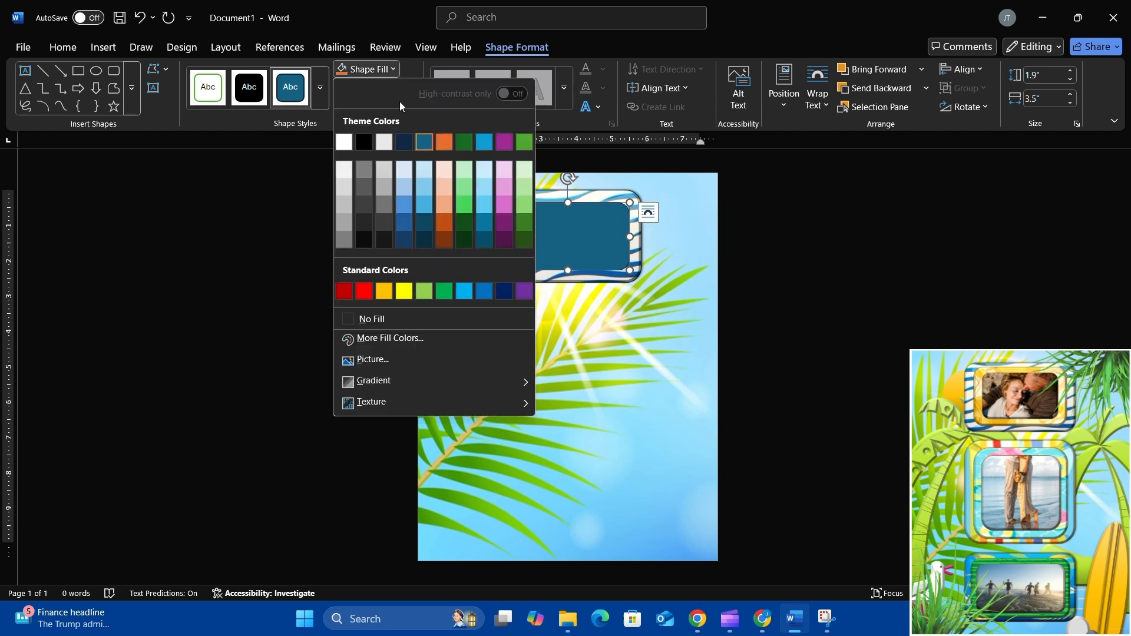
left_click(365, 369)
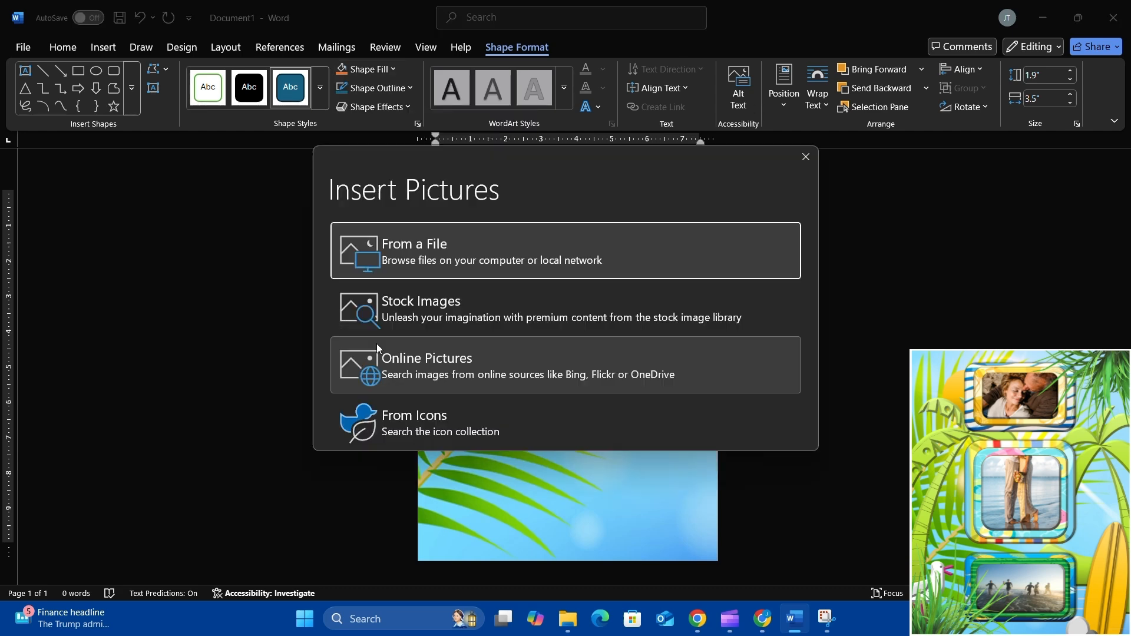
left_click(432, 250)
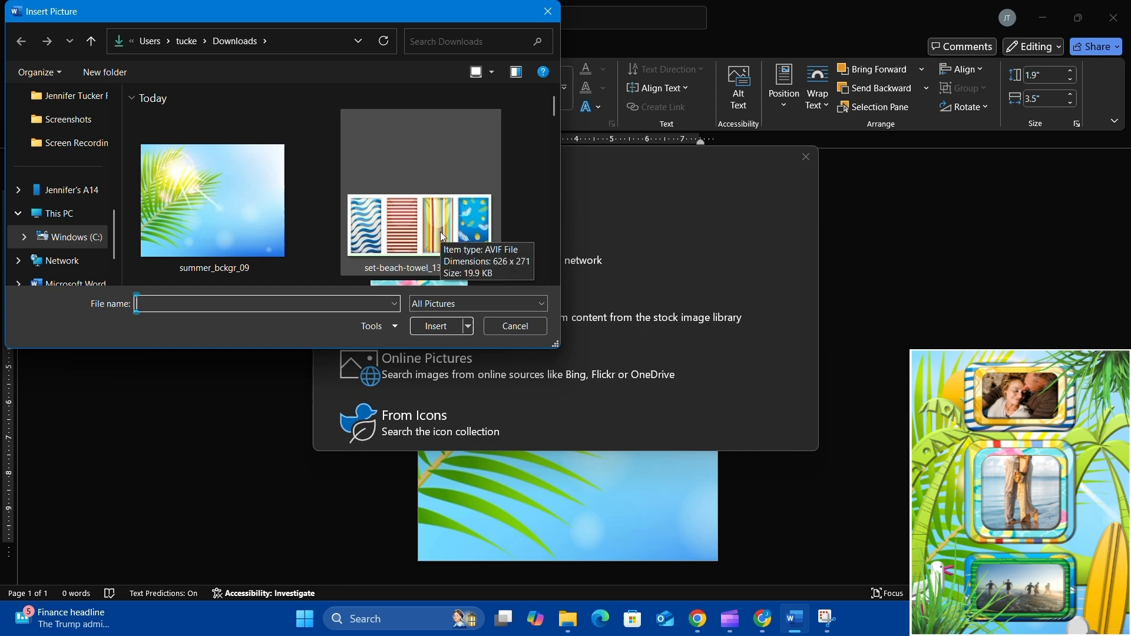
scroll(440, 233, "down", 3)
double_click(237, 223)
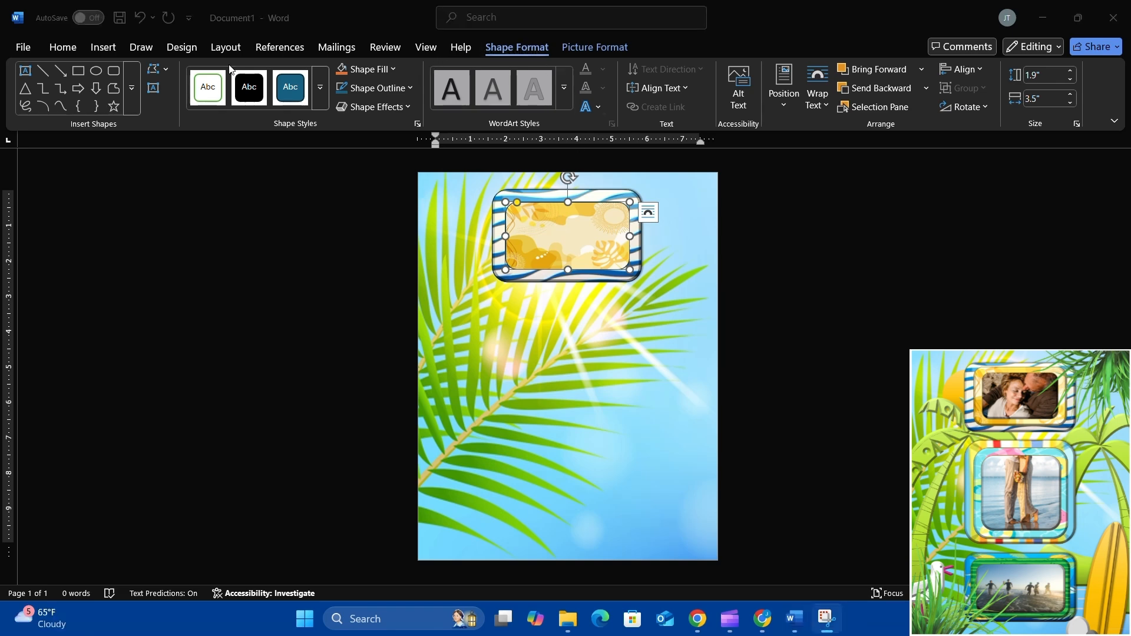
Draw a third rounded rectangle about 2.95" wide by 1.42" high, centred inside the yellow patterned frame
left_click(106, 48)
left_click(211, 99)
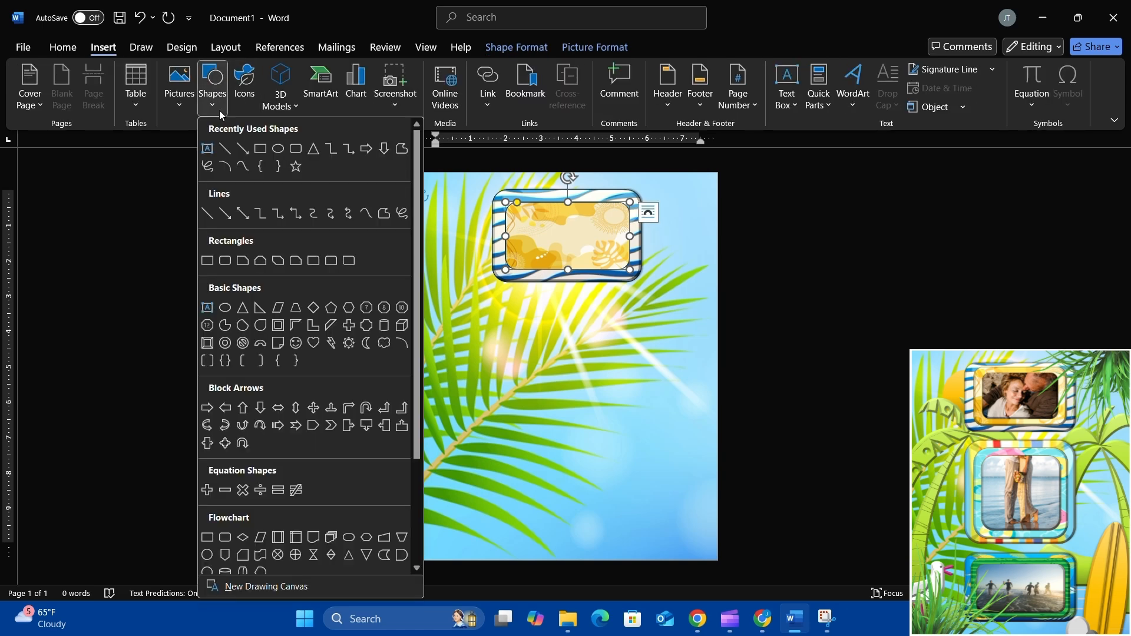
left_click(296, 152)
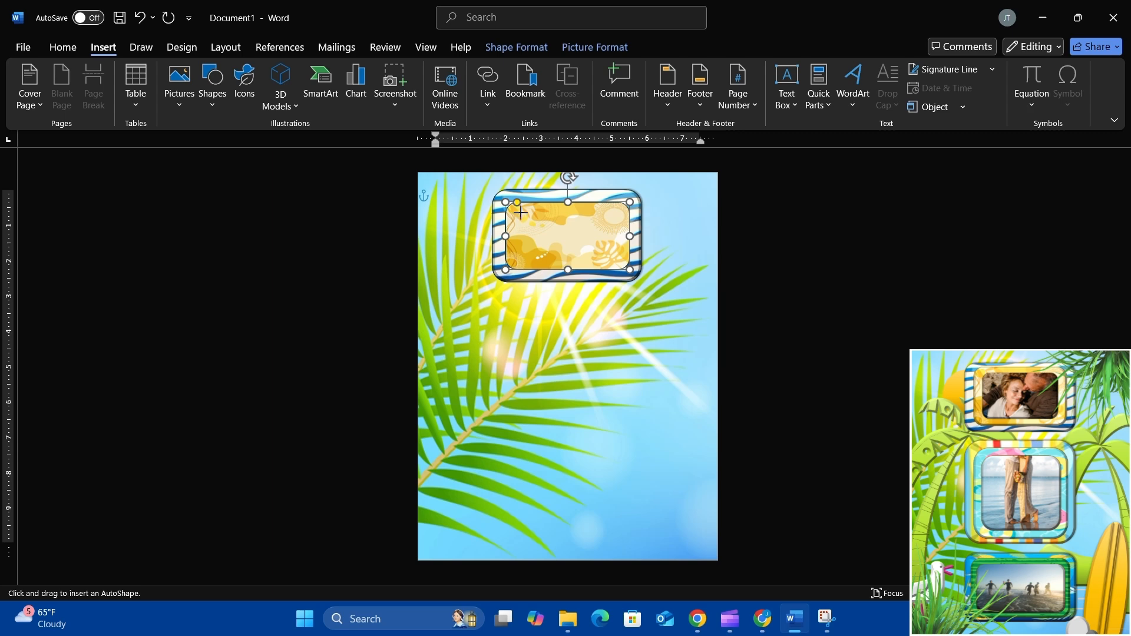
left_click_drag(516, 213, 621, 263)
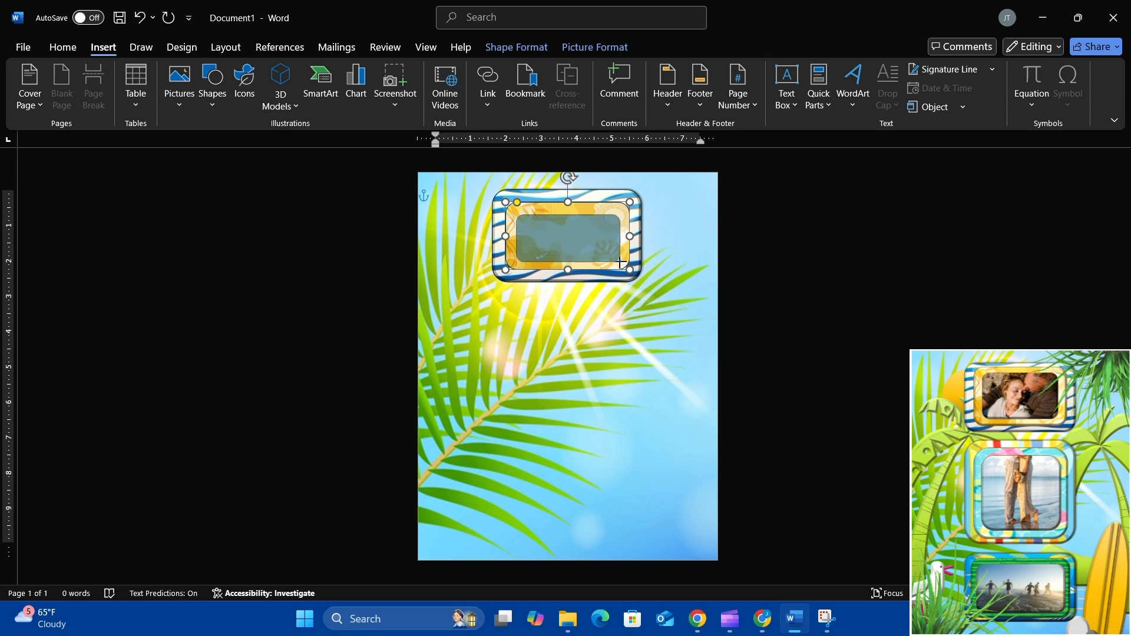
left_click_drag(620, 263, 577, 236)
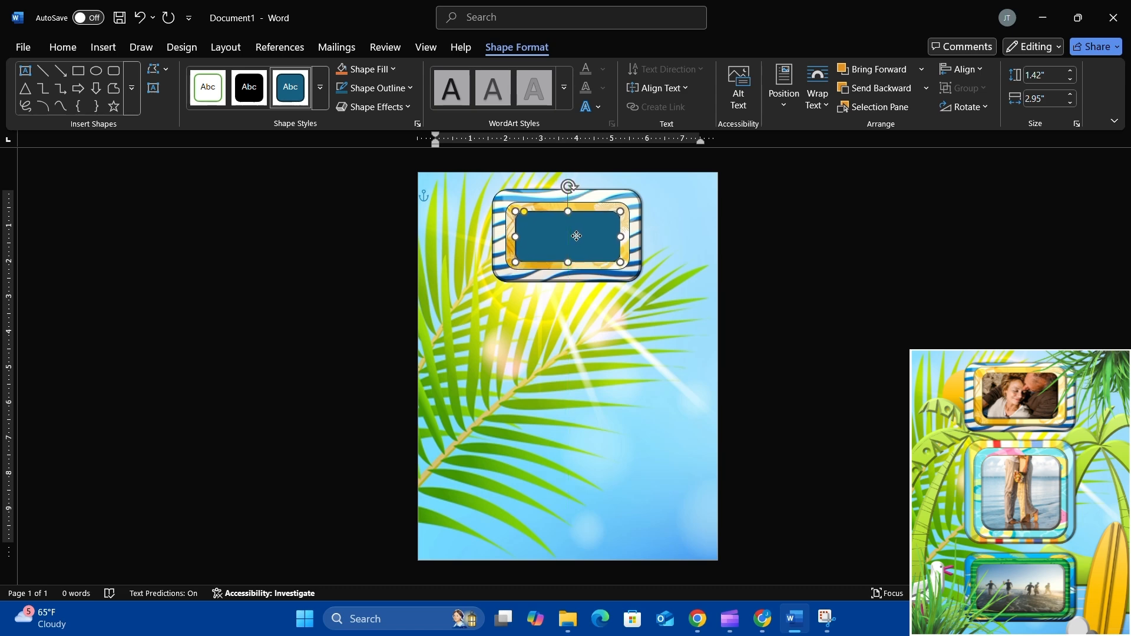
Fill the innermost rounded rectangle with the embracing couple photo from a stock image search for "beach day"
left_click(394, 70)
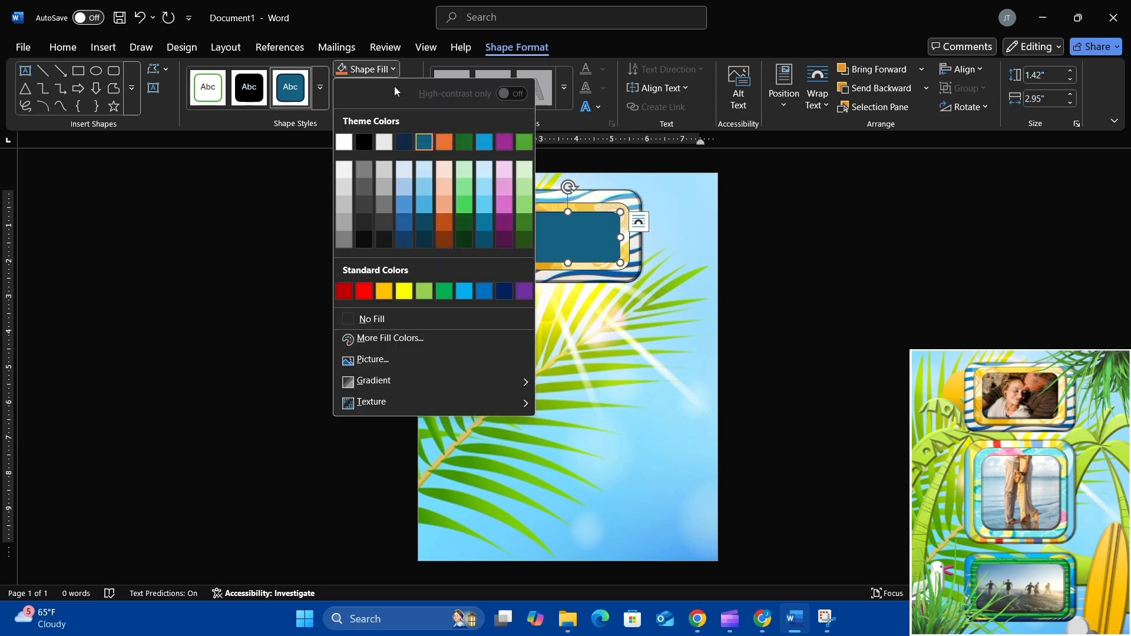
left_click(376, 362)
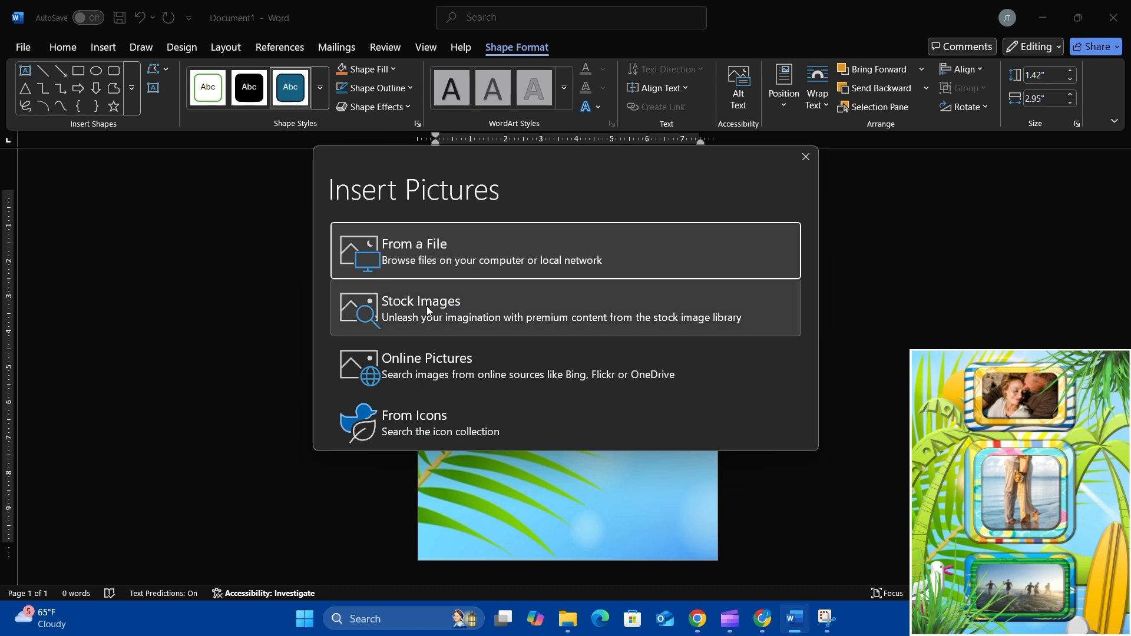
left_click(429, 310)
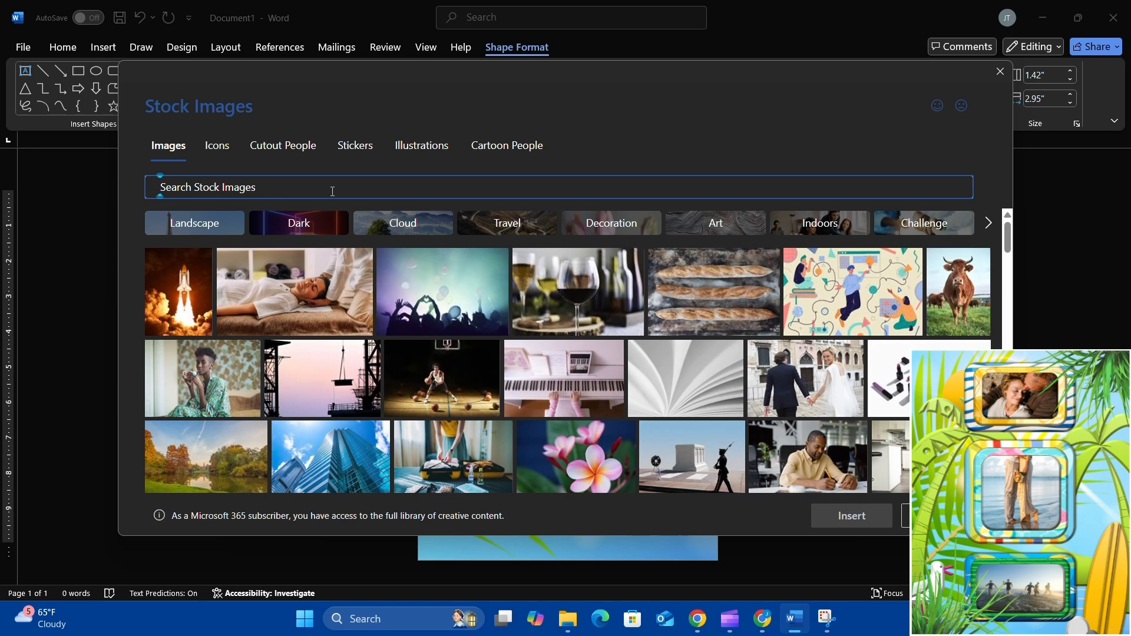
type("beach")
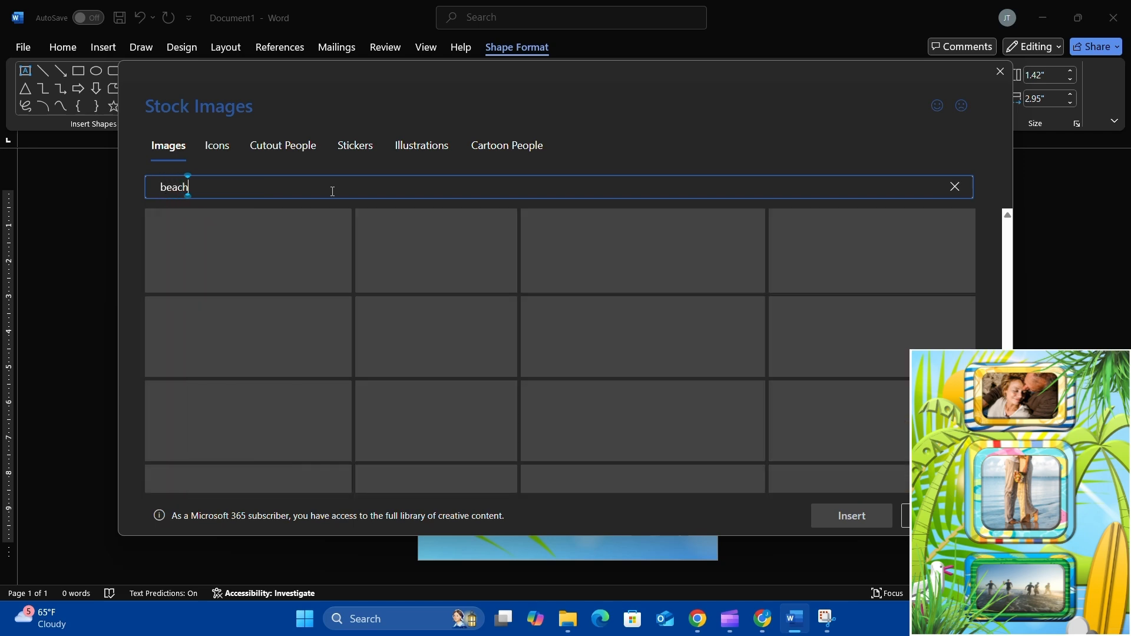
type(" day")
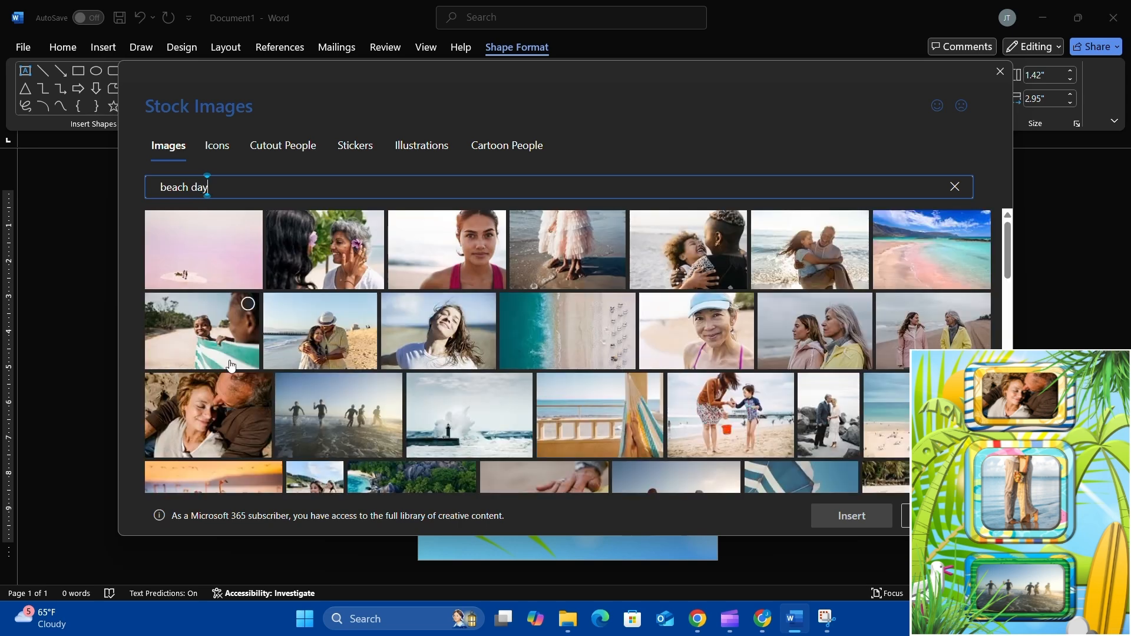
left_click(261, 386)
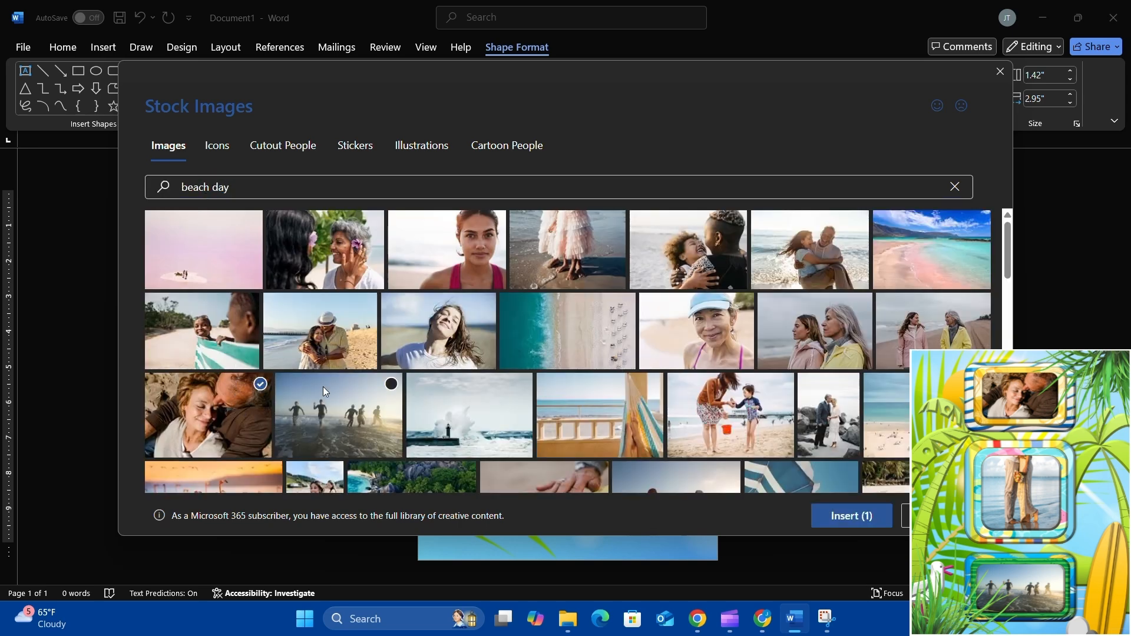
left_click(863, 520)
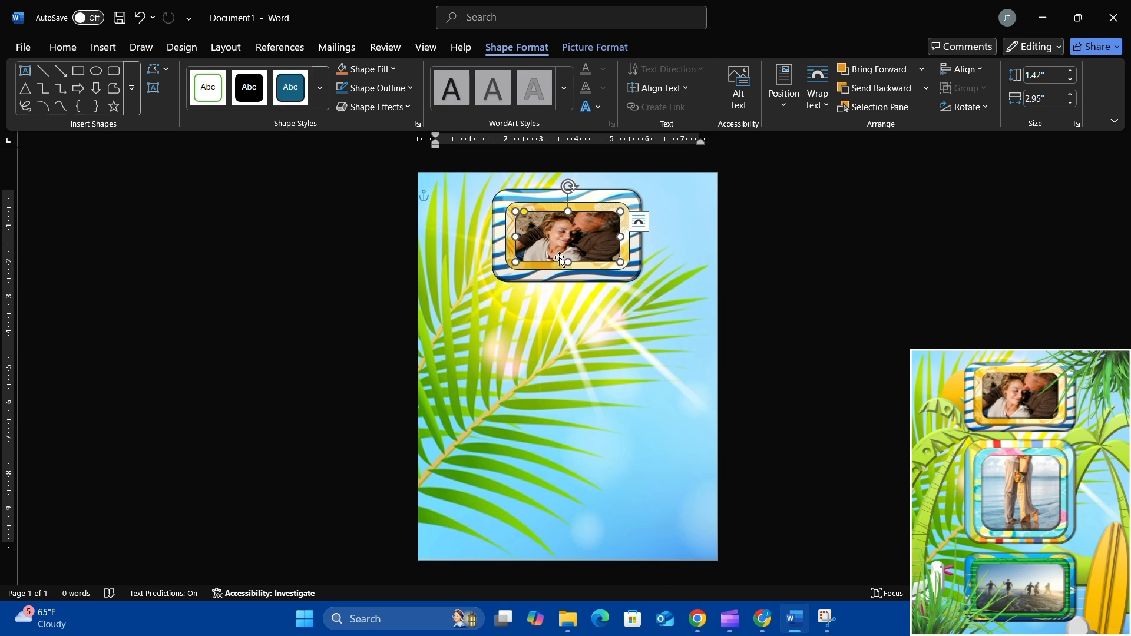
Resize the photo shape to about 2.87" wide by 1.75" high and refit the yellow and blue wavy frames around it lower on the page
left_click_drag(512, 210, 518, 199)
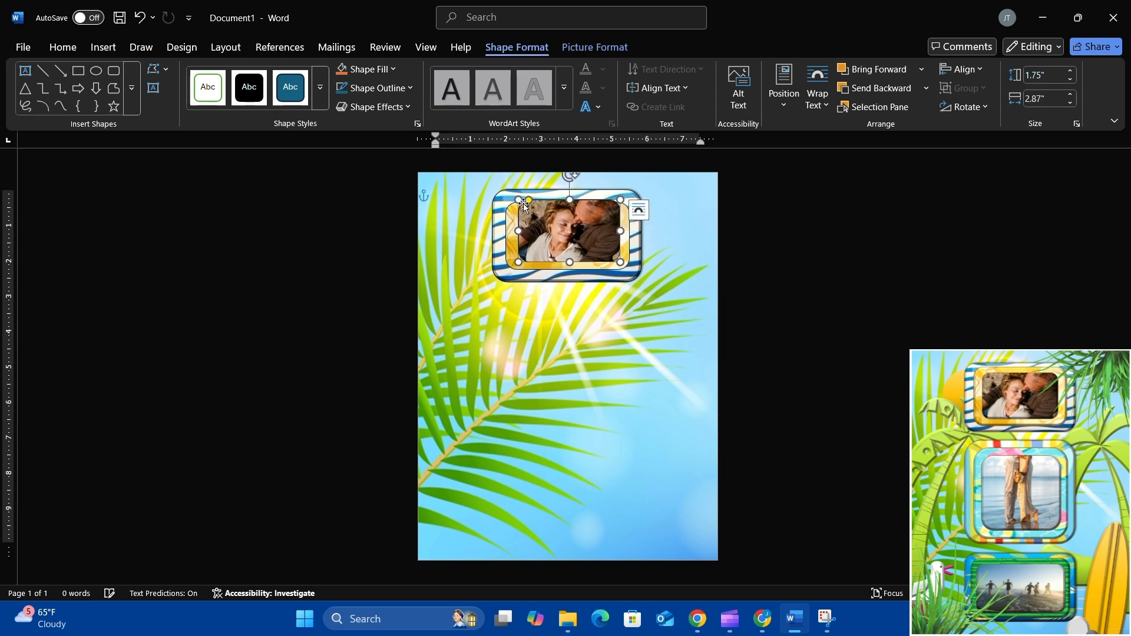
left_click_drag(563, 232, 561, 322)
left_click_drag(555, 232, 559, 311)
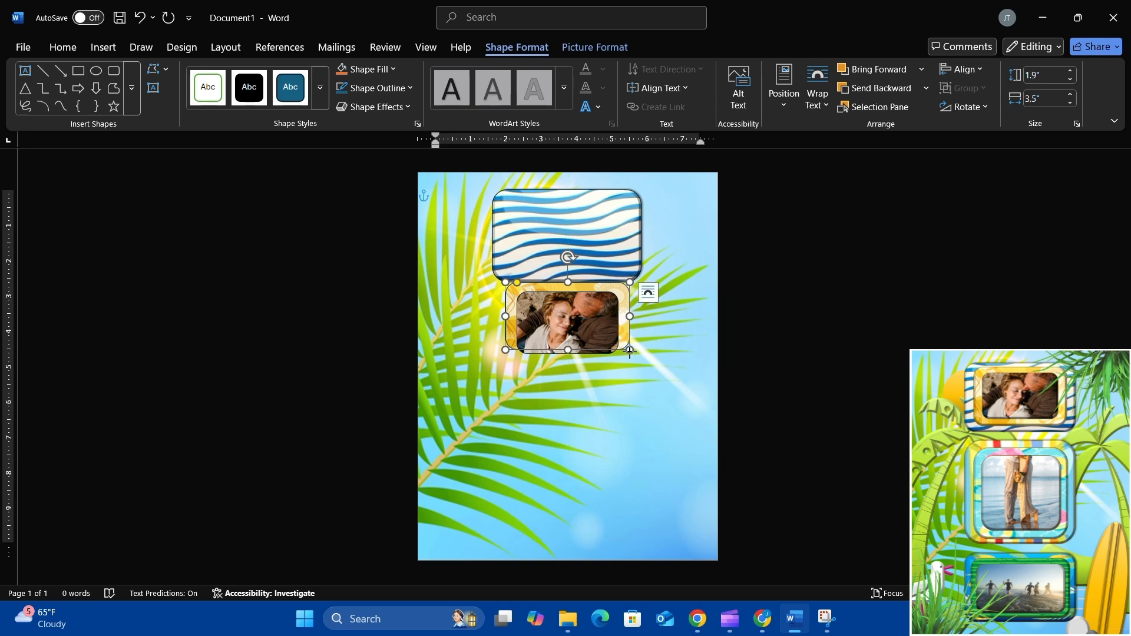
mouse_move(630, 350)
left_mouse_down()
mouse_move(629, 363)
mouse_move(624, 348)
left_mouse_up()
left_click(635, 199)
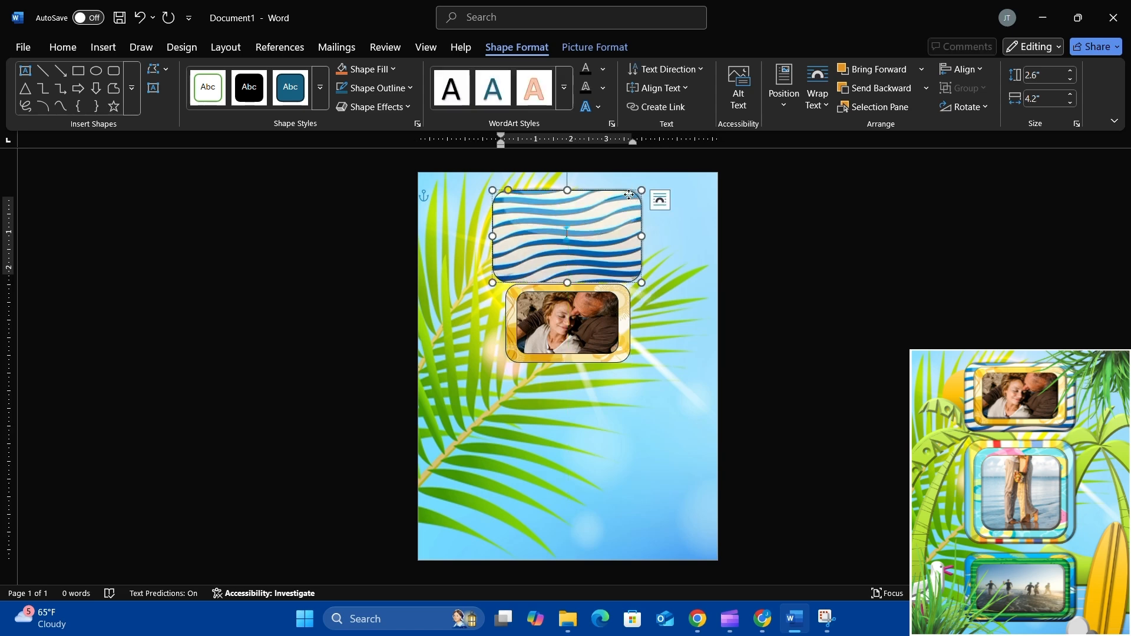
left_click_drag(629, 195, 628, 282)
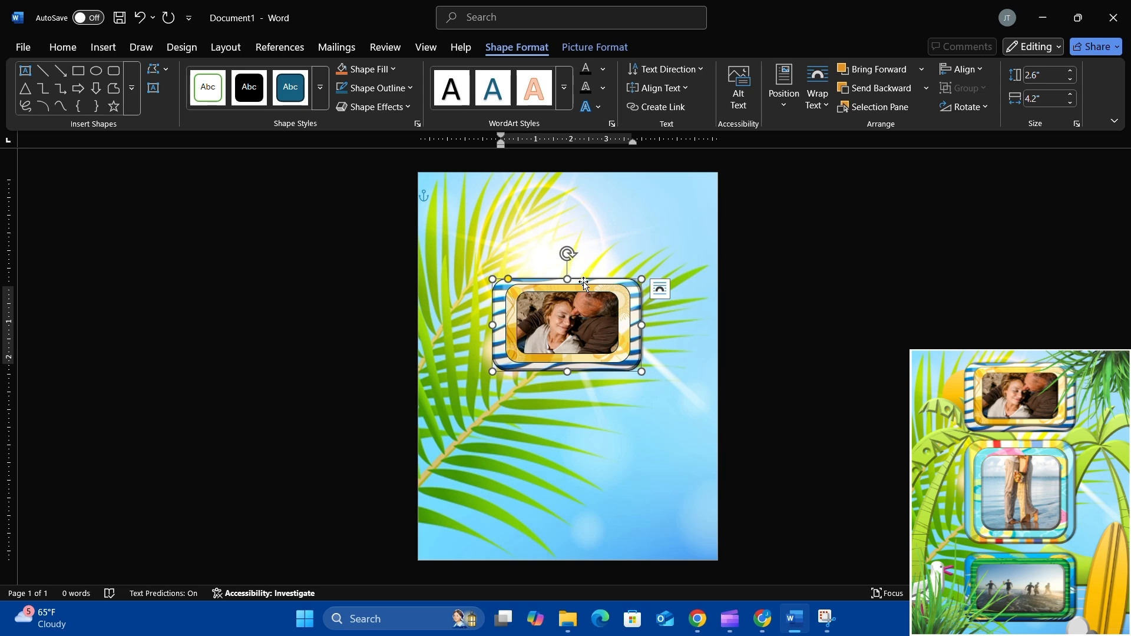
Group the blue wavy frame, yellow frame and couple photo, and move the group up to the top centre of the page
left_click(511, 303, "shift")
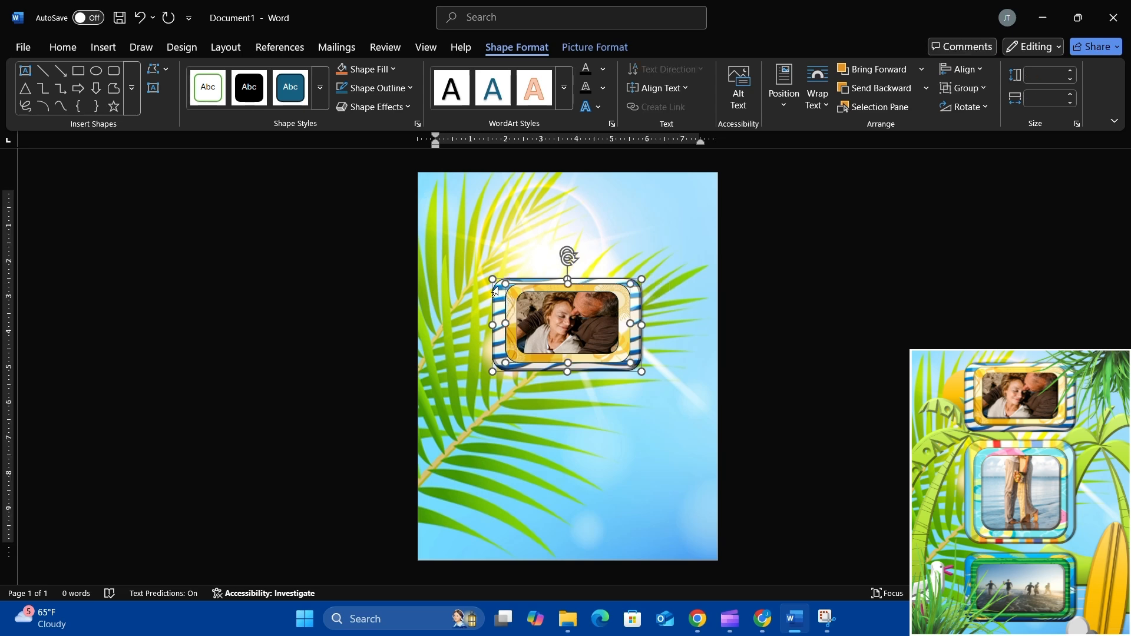
left_click(535, 308, "shift")
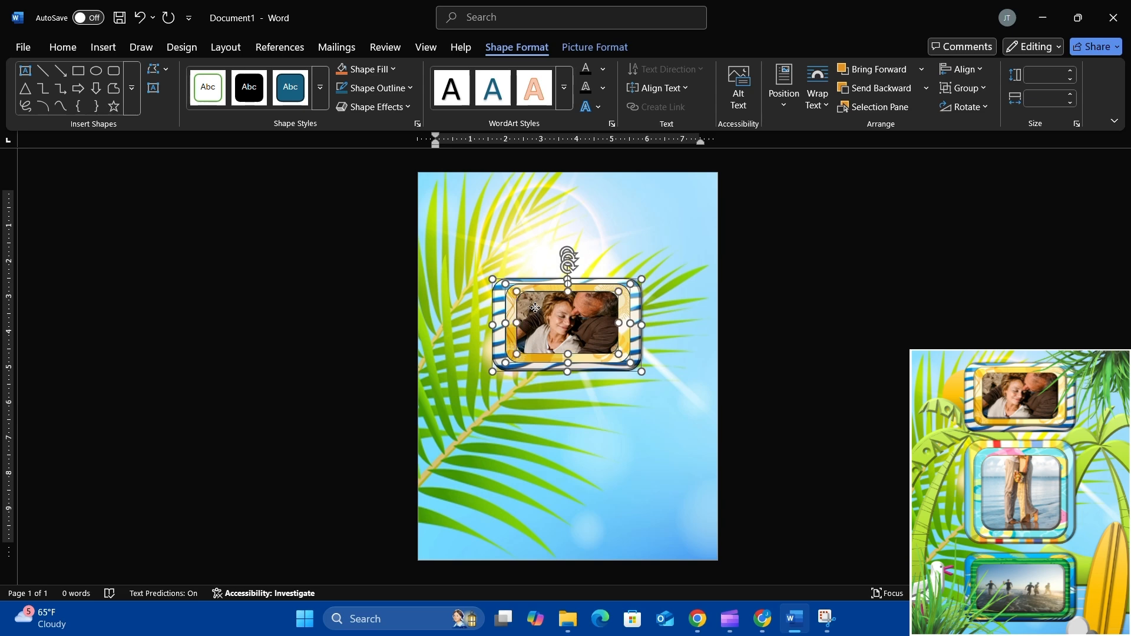
right_click(535, 308)
mouse_move(617, 366)
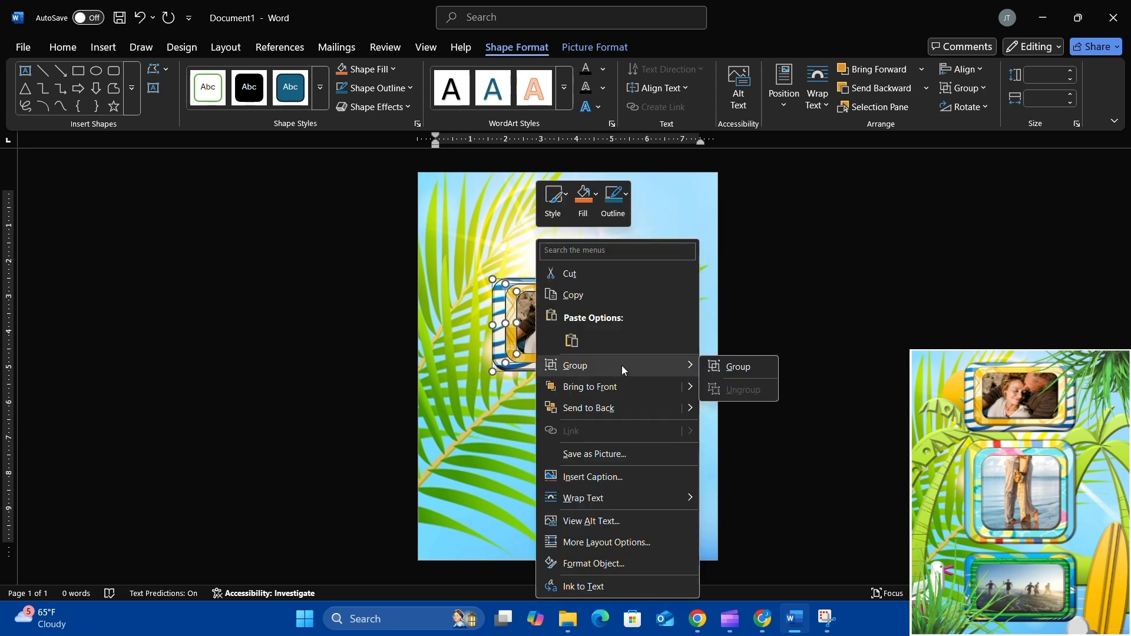
left_click(744, 366)
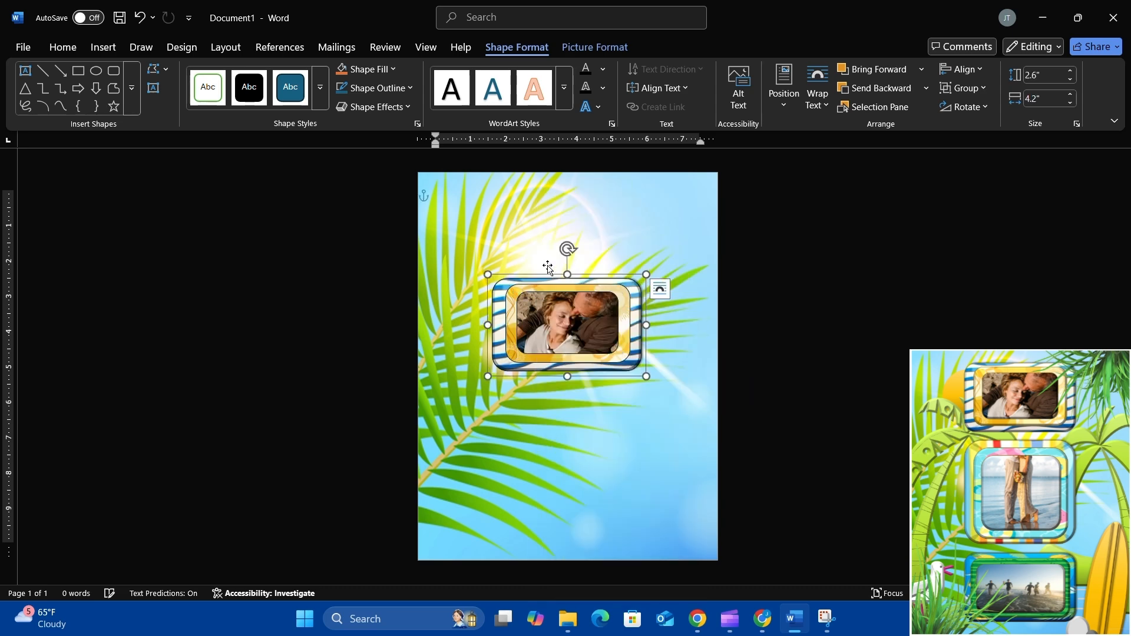
left_click_drag(561, 286, 567, 193)
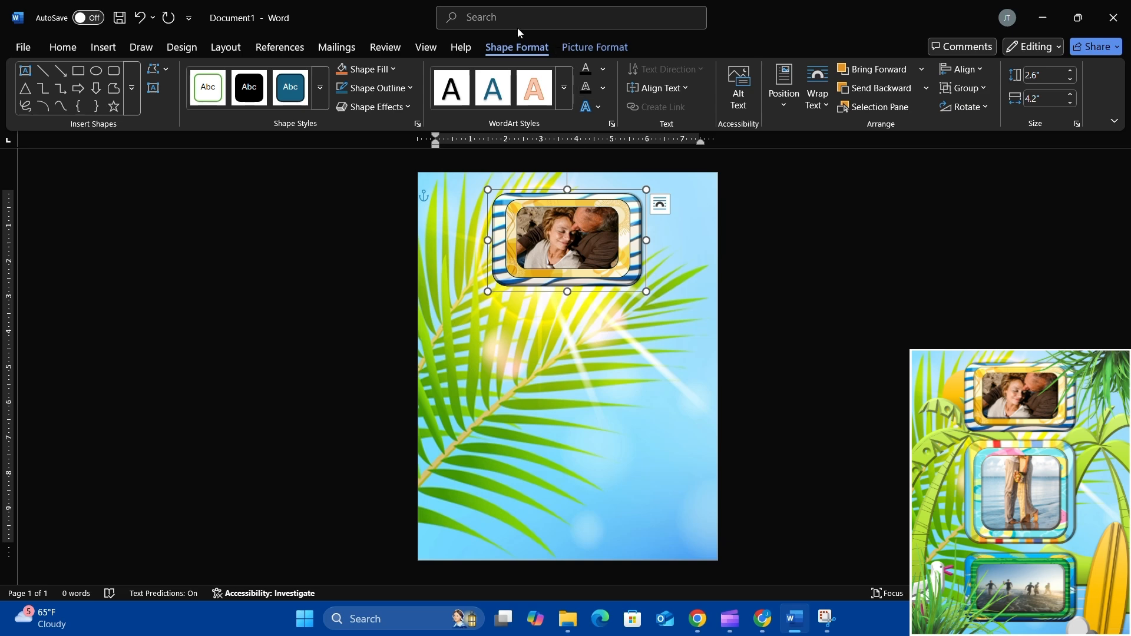
Draw a rounded rectangle about 5.8" wide by 4.42" high on the page below the grouped couple photo frame
left_click(483, 28)
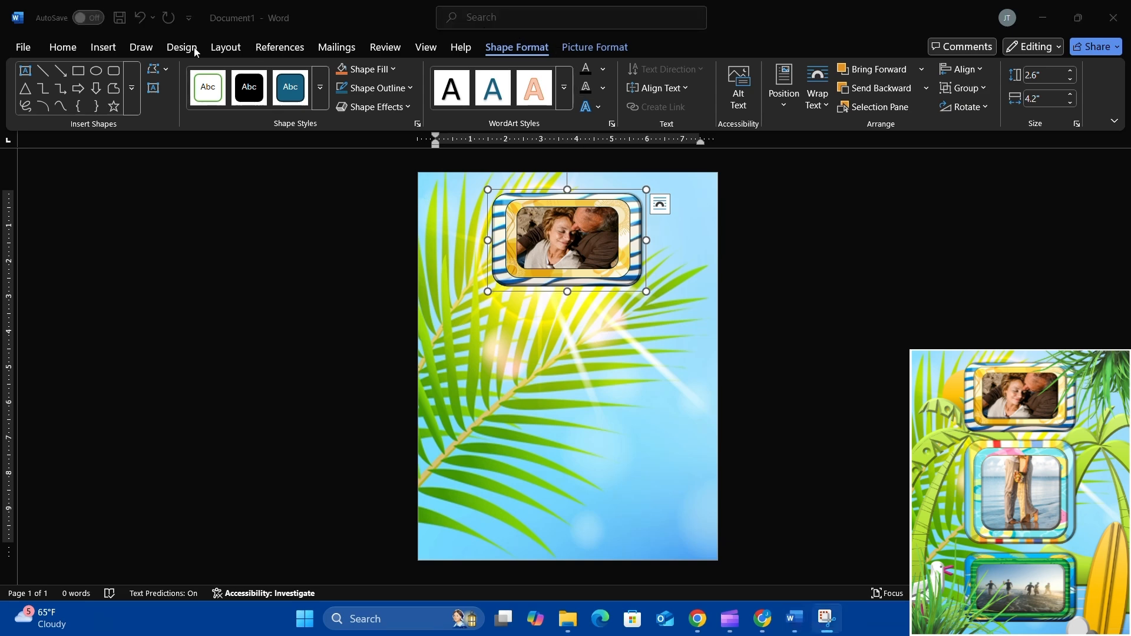
left_click(101, 49)
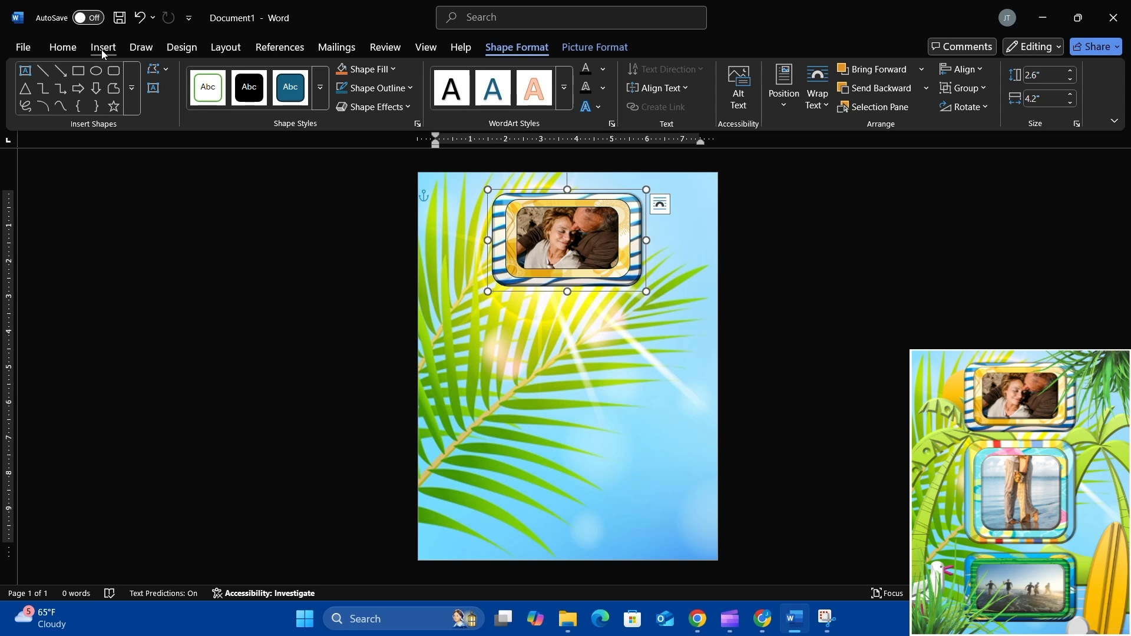
left_click(101, 50)
left_click(212, 91)
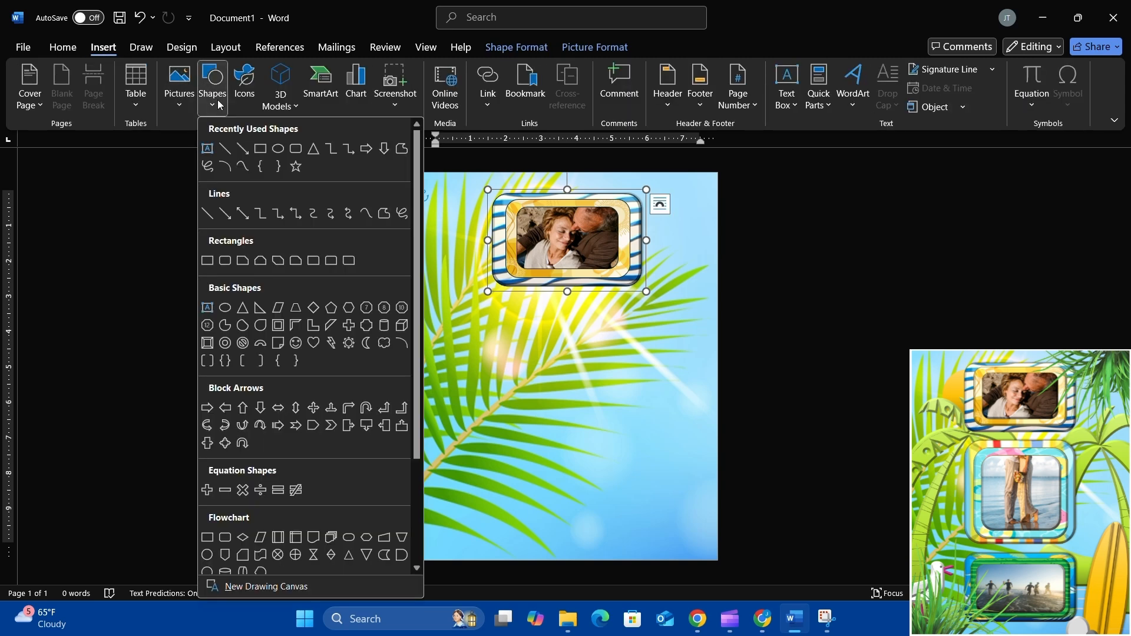
left_click(299, 155)
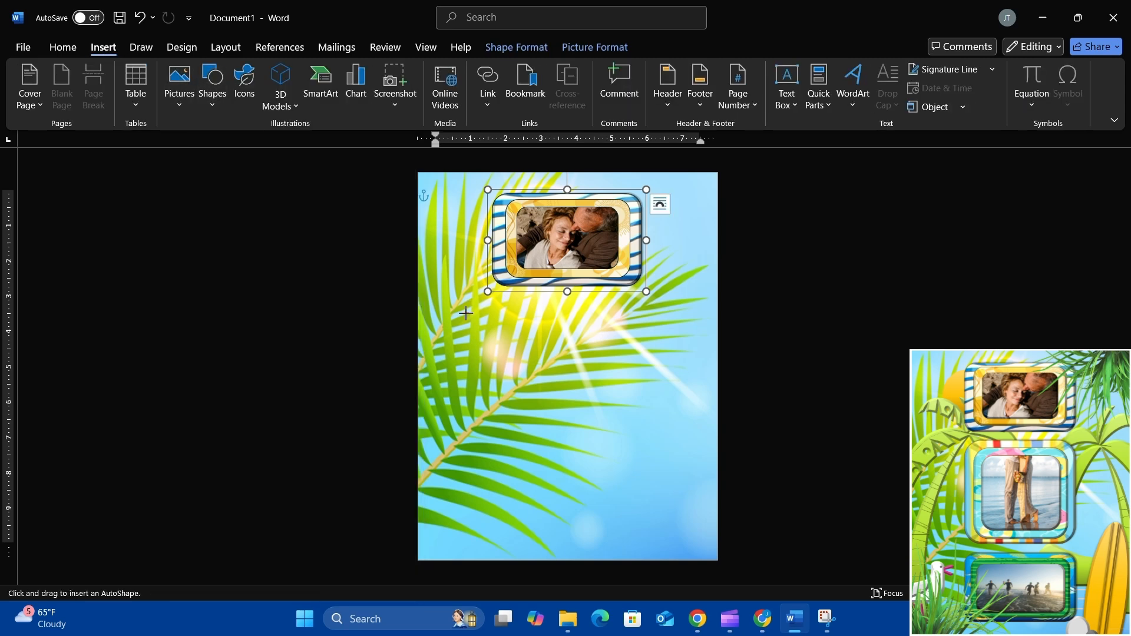
left_click_drag(463, 313, 662, 468)
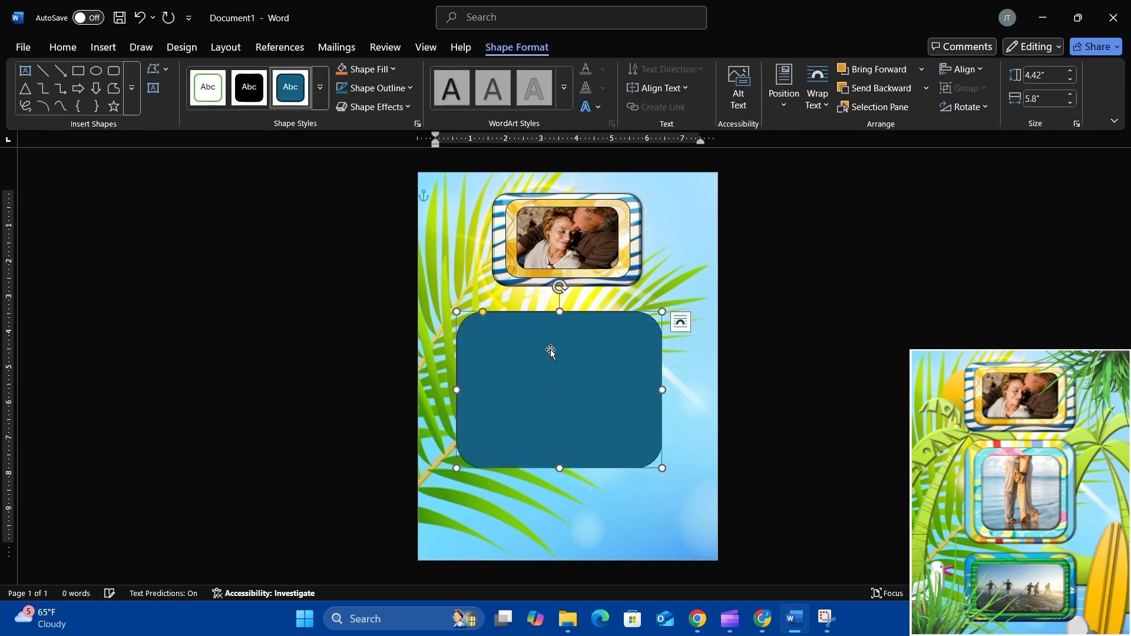
Fill the new rounded rectangle with the picture file set-beach-towel_1308-17606 from the Downloads folder
left_click(393, 71)
left_click(389, 361)
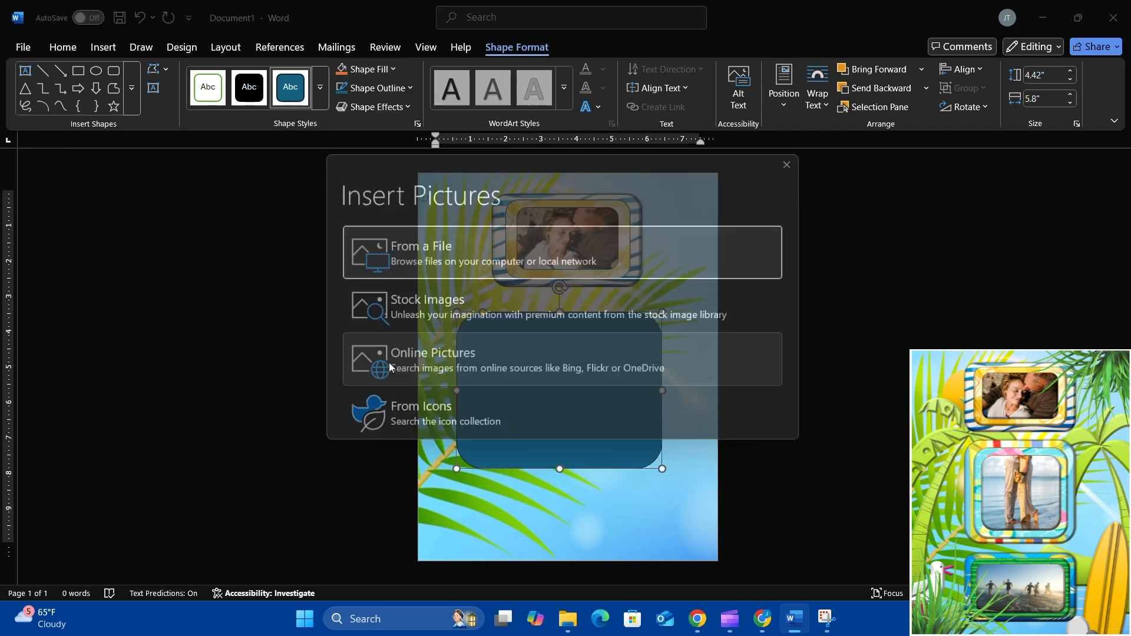
left_click(417, 246)
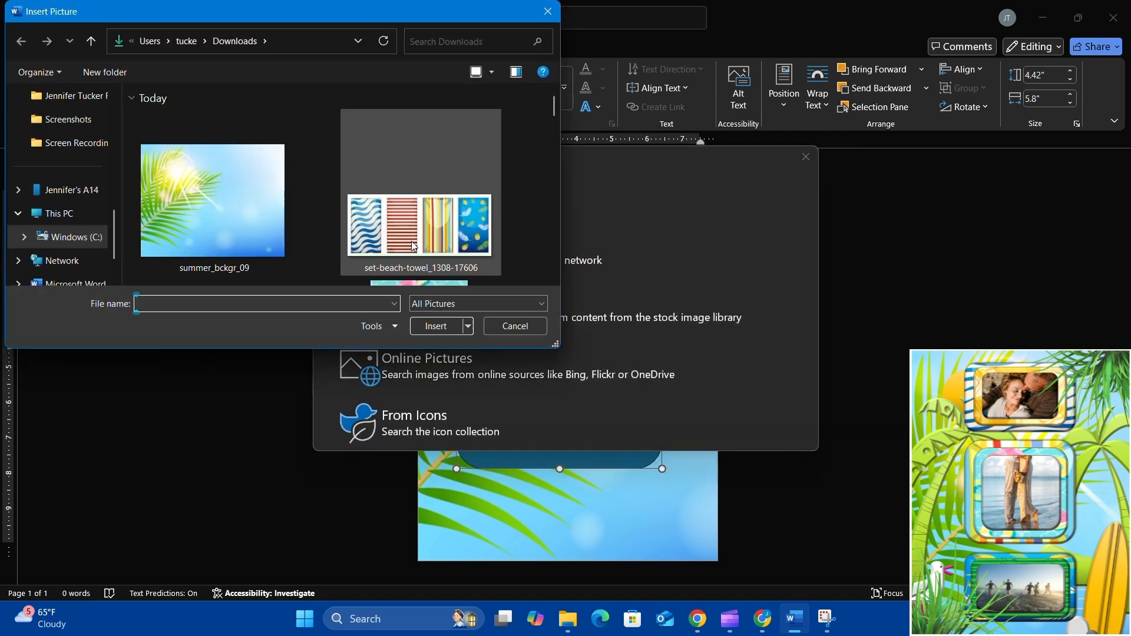
double_click(444, 246)
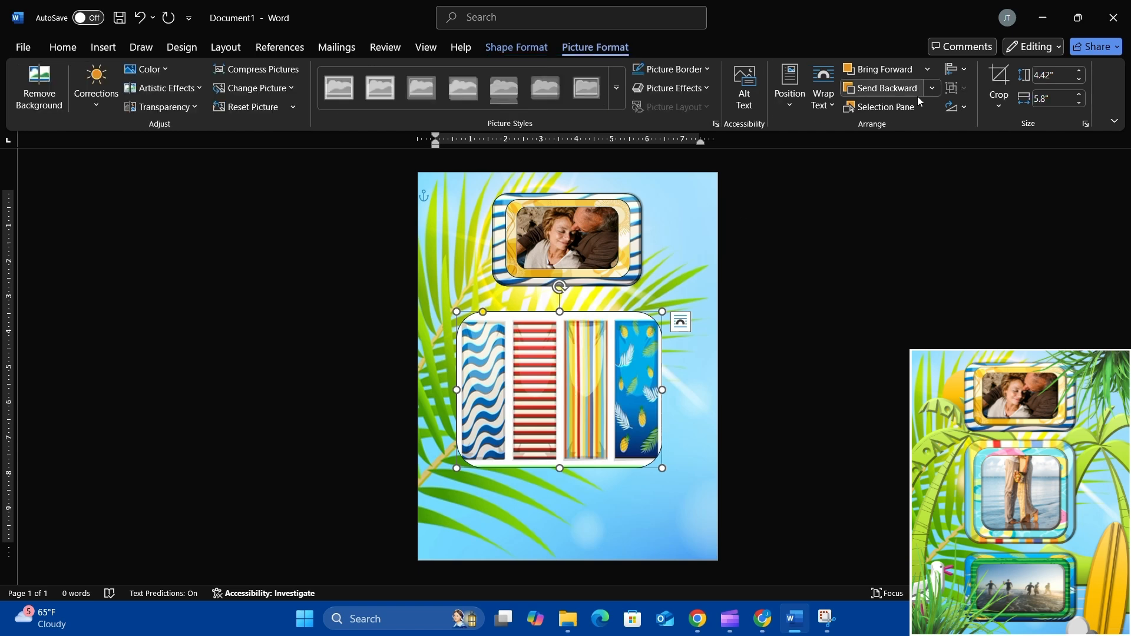
Crop the towel picture to the multicoloured vertically striped towel and enlarge the shape to about 5.8" wide by 4.85" high
left_click(999, 79)
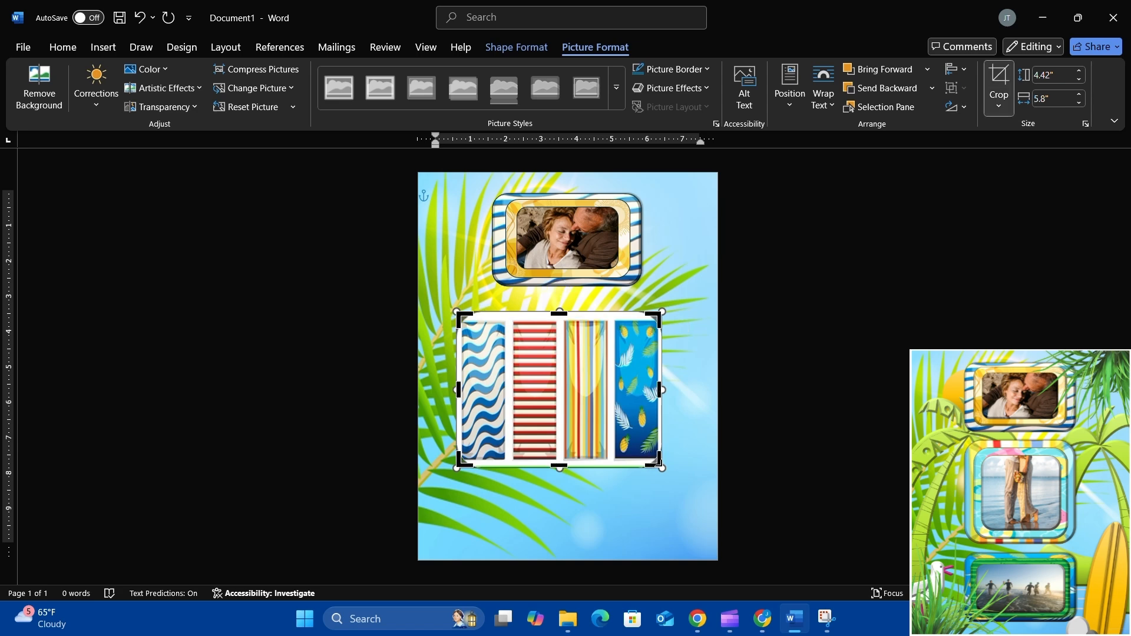
left_click_drag(658, 461, 605, 462)
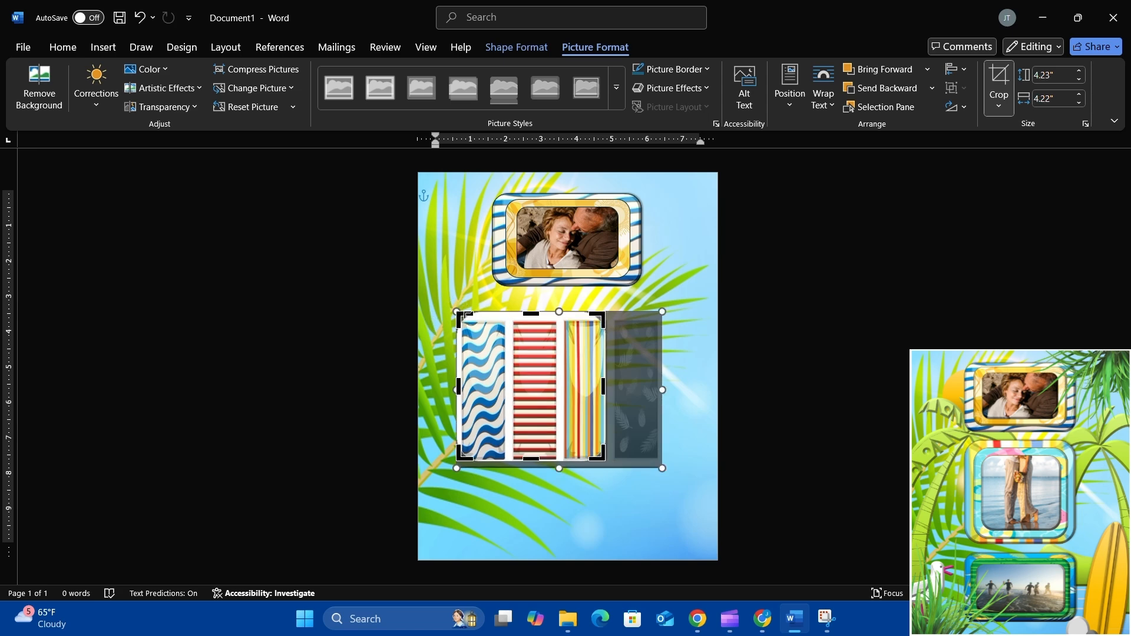
left_click_drag(465, 316, 567, 323)
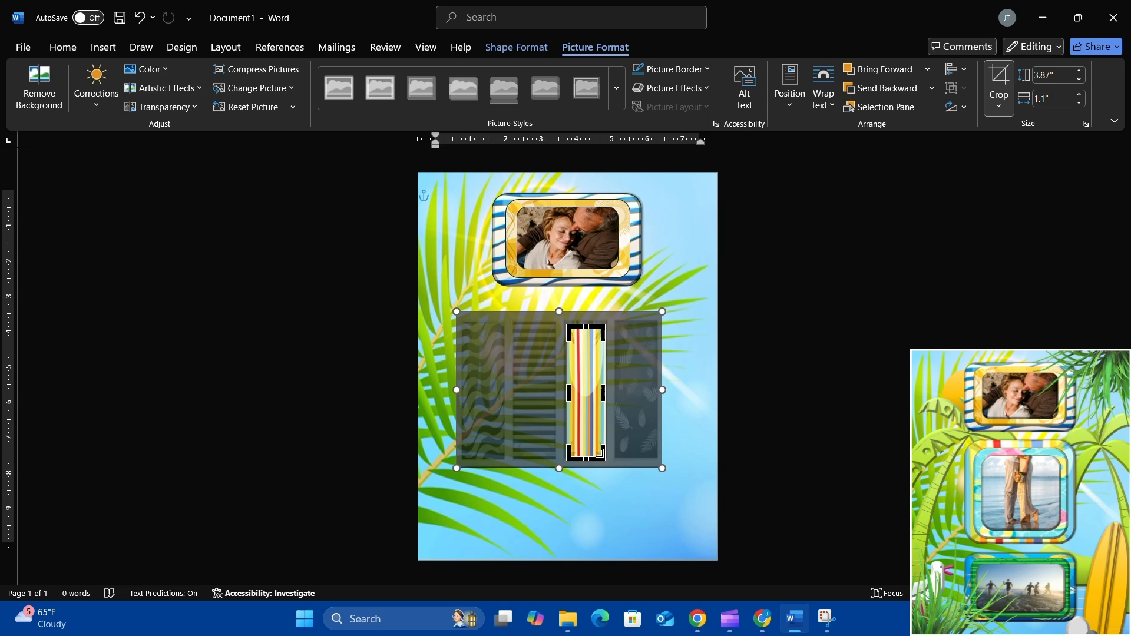
left_click_drag(603, 456, 601, 452)
key("Escape")
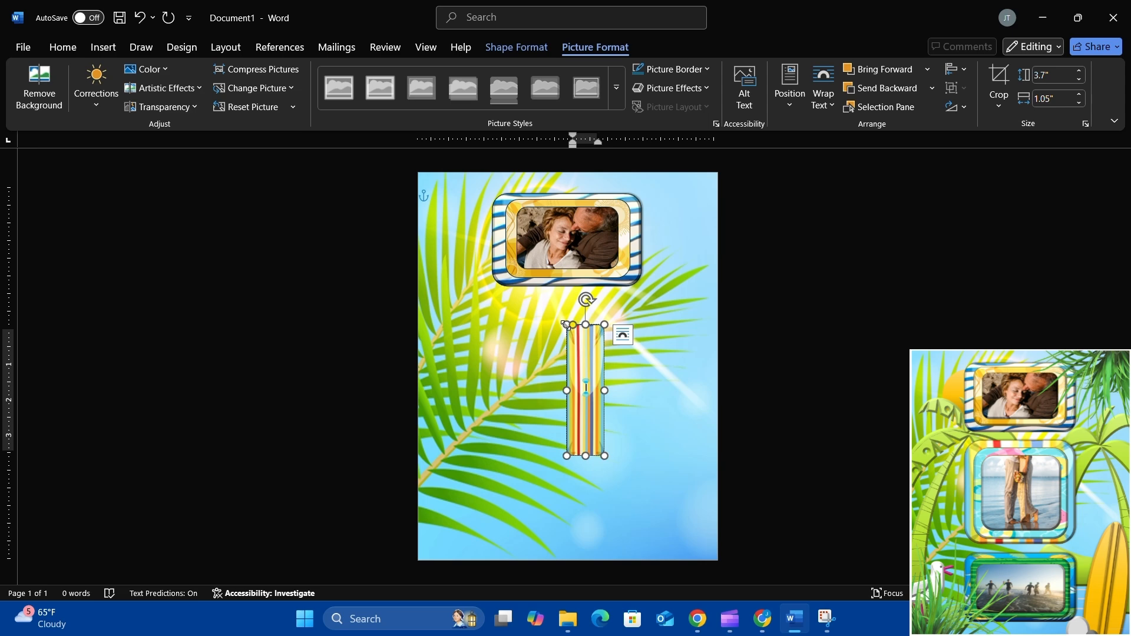
left_click_drag(567, 325, 444, 292)
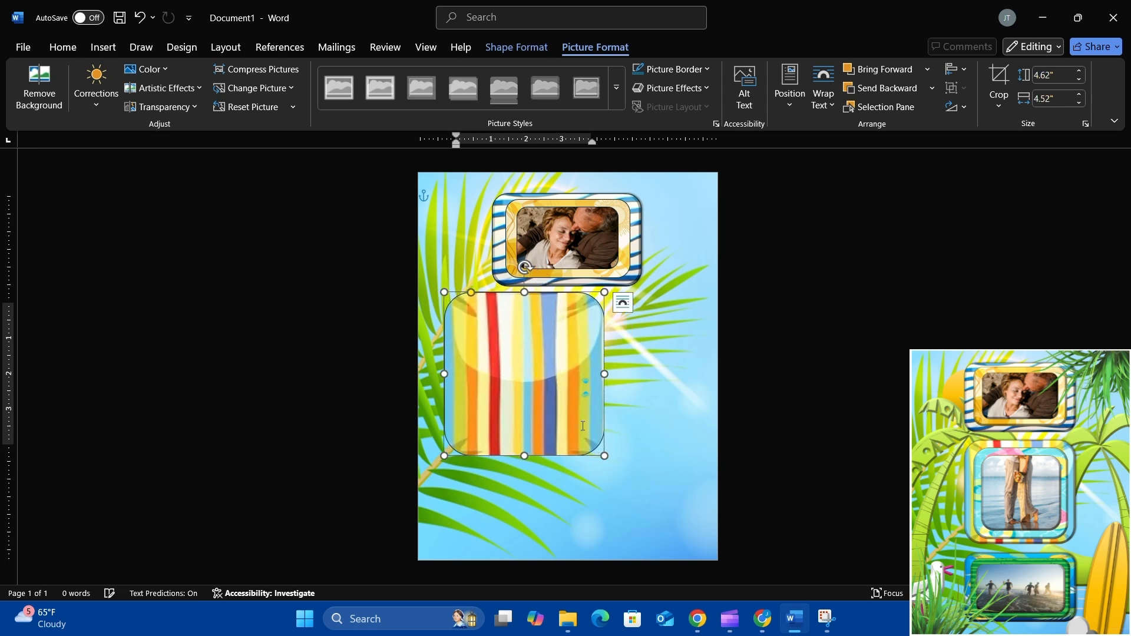
left_click_drag(605, 454, 650, 464)
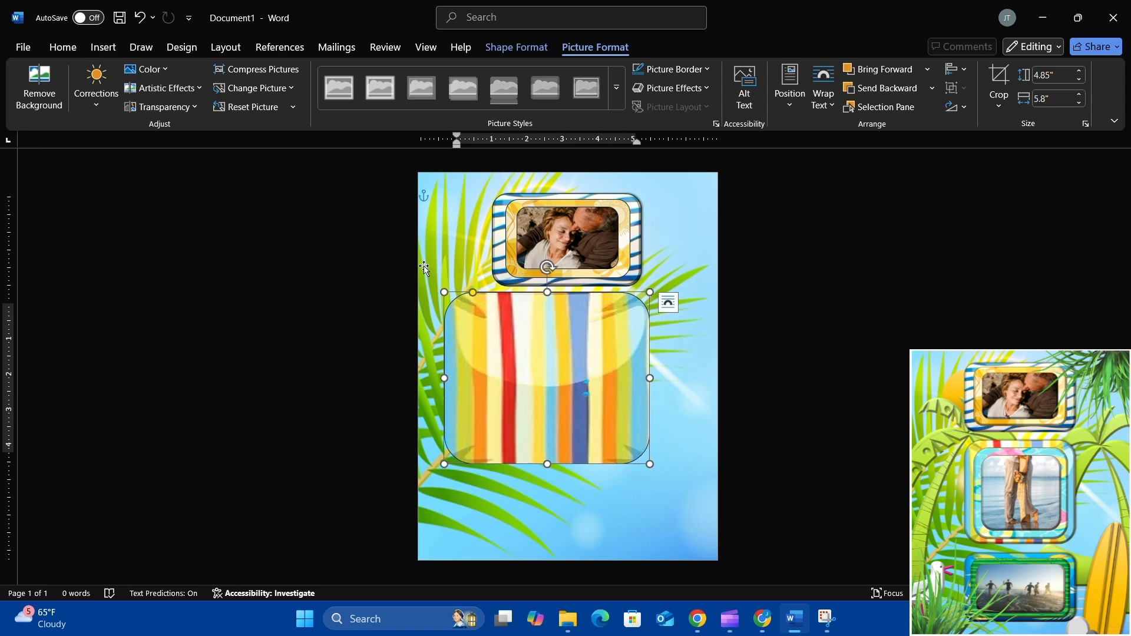
Draw a second rounded rectangle about 4.67" wide by 4.17" high inside the striped towel frame
left_click(104, 48)
left_click(213, 89)
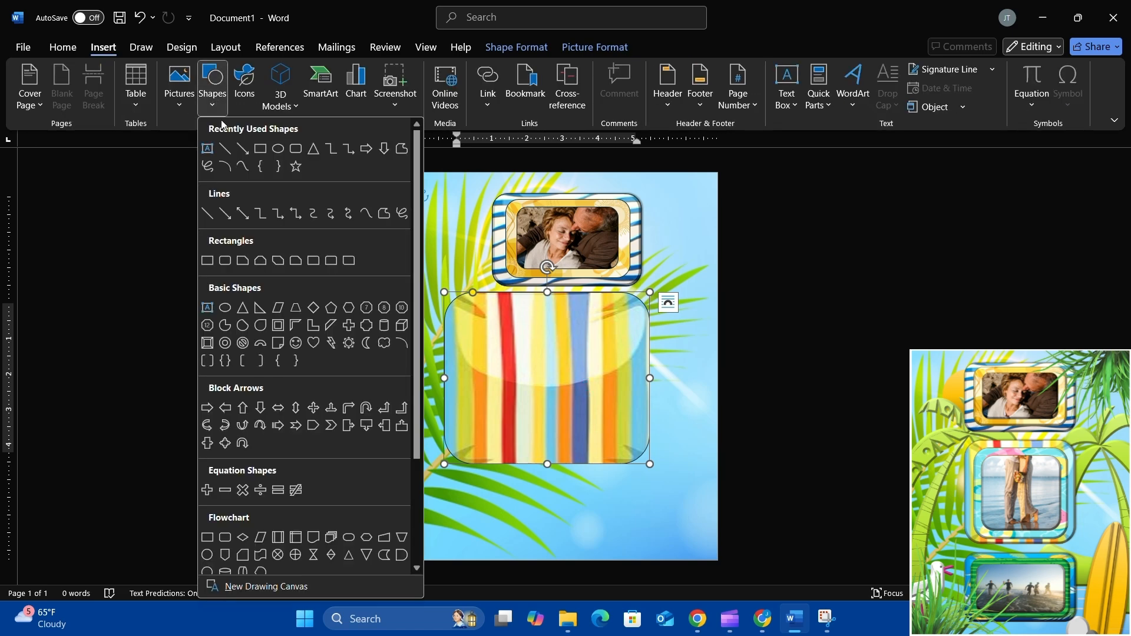
left_click(296, 148)
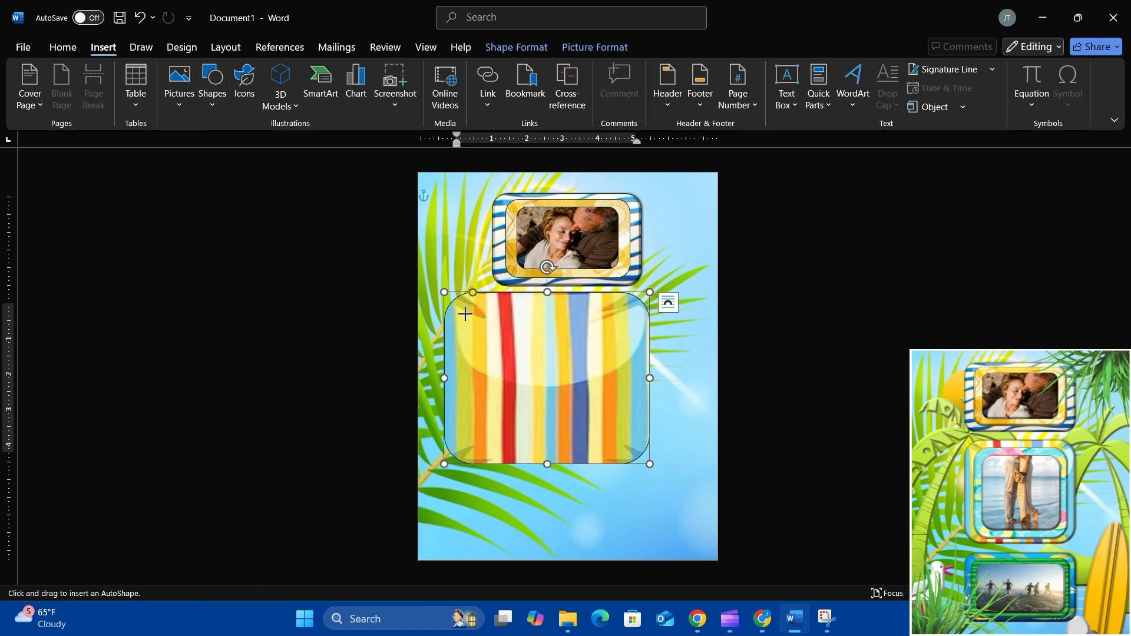
left_click_drag(465, 314, 631, 461)
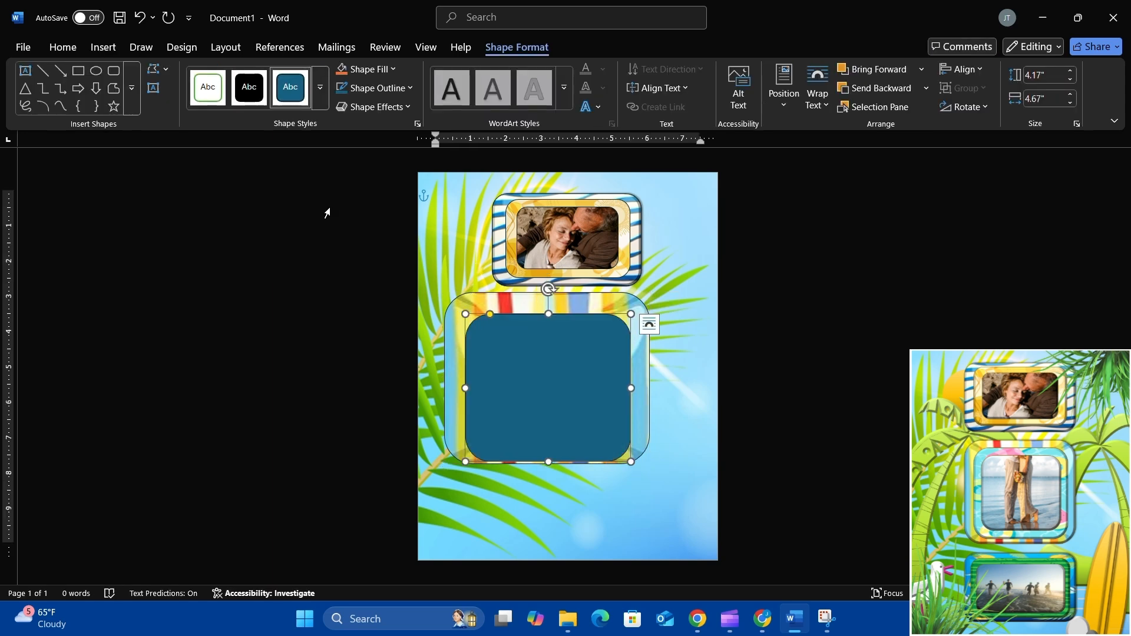
left_click(393, 71)
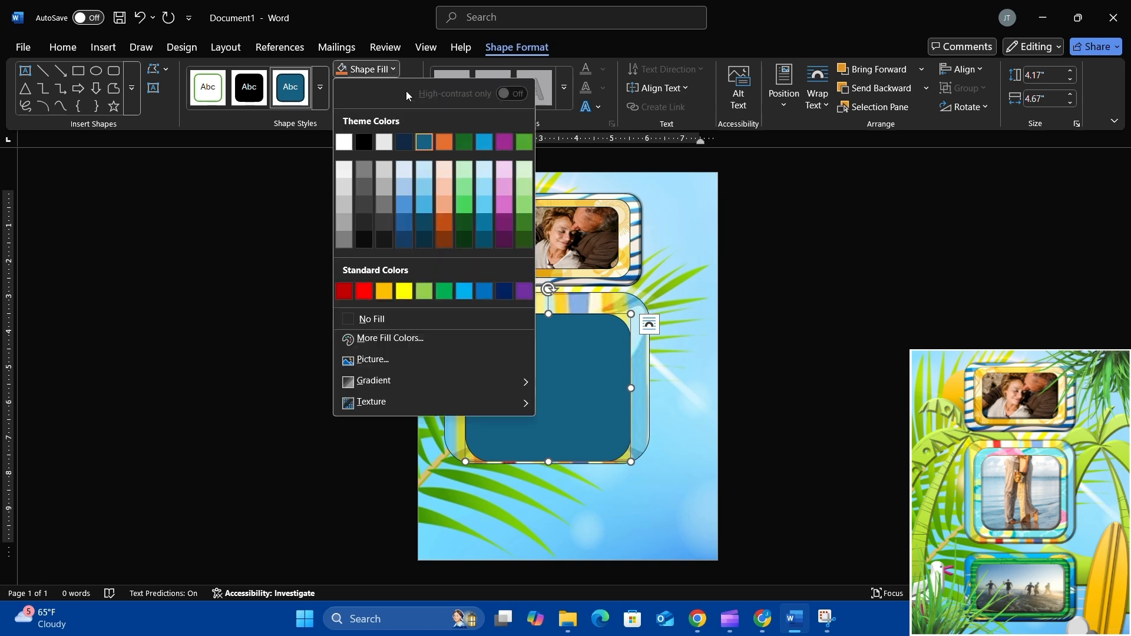
left_click(376, 361)
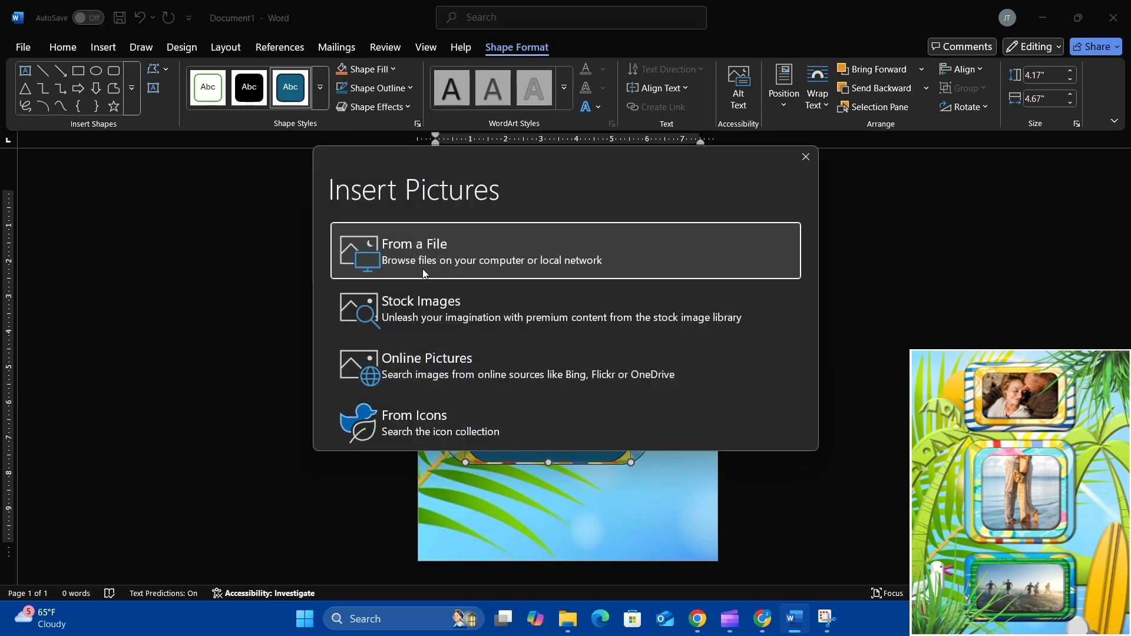
left_click(426, 252)
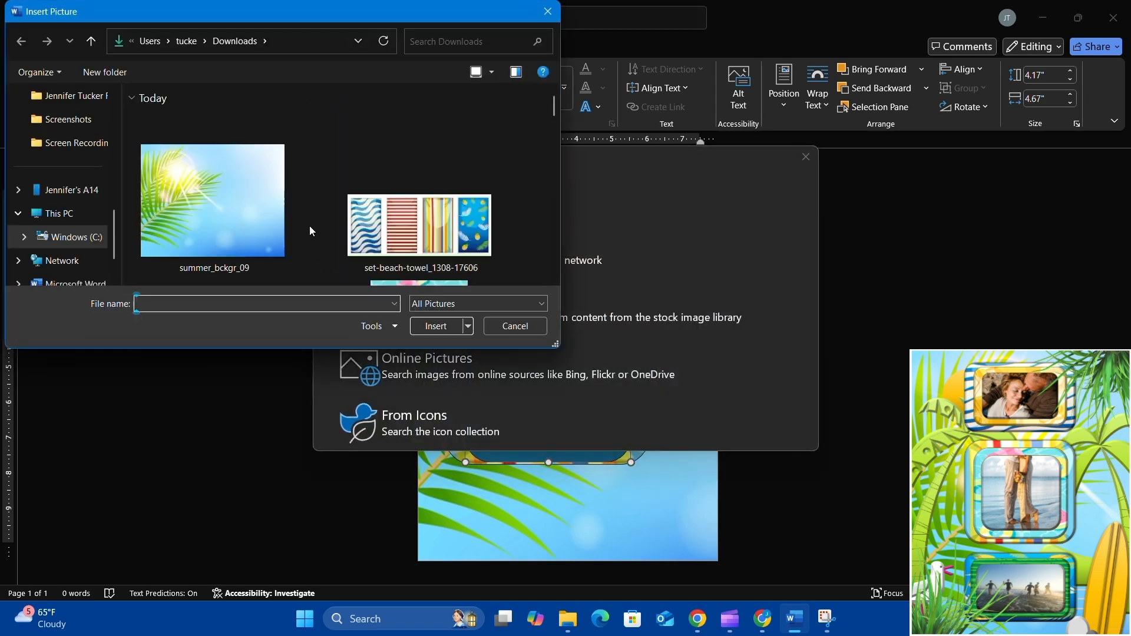
scroll(307, 223, "down", 3)
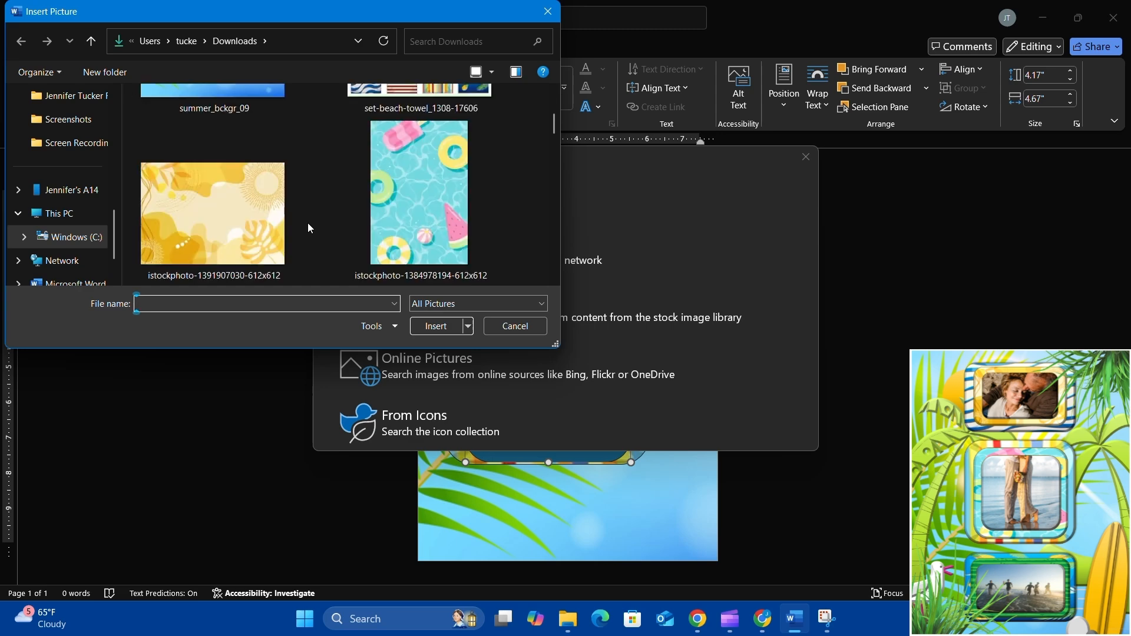
left_click(412, 217)
double_click(412, 219)
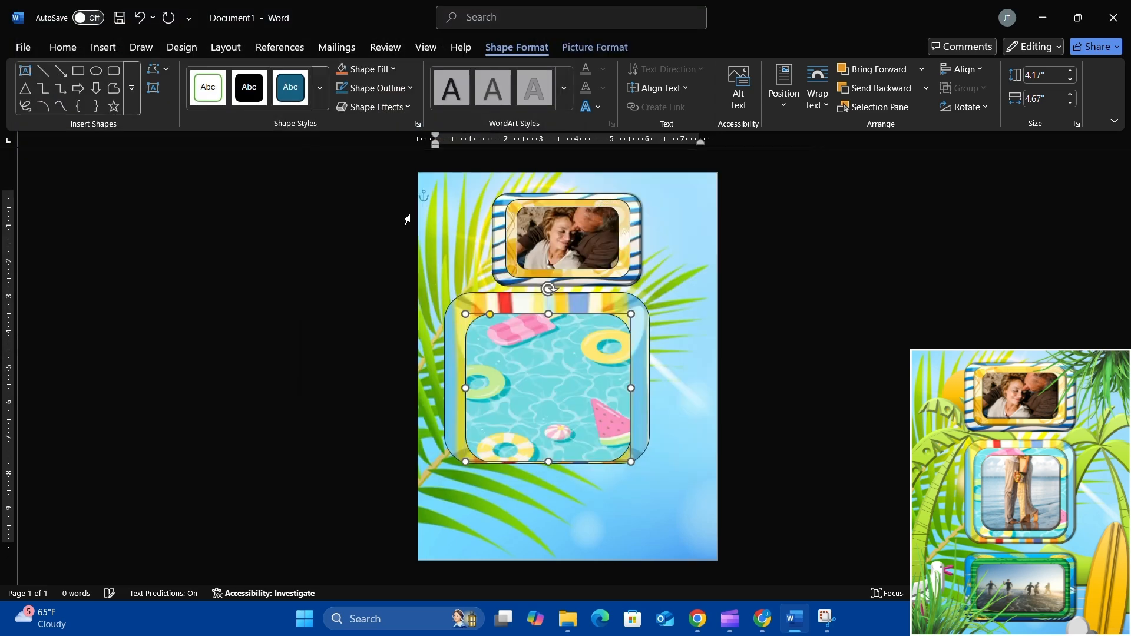
left_click_drag(540, 362, 540, 354)
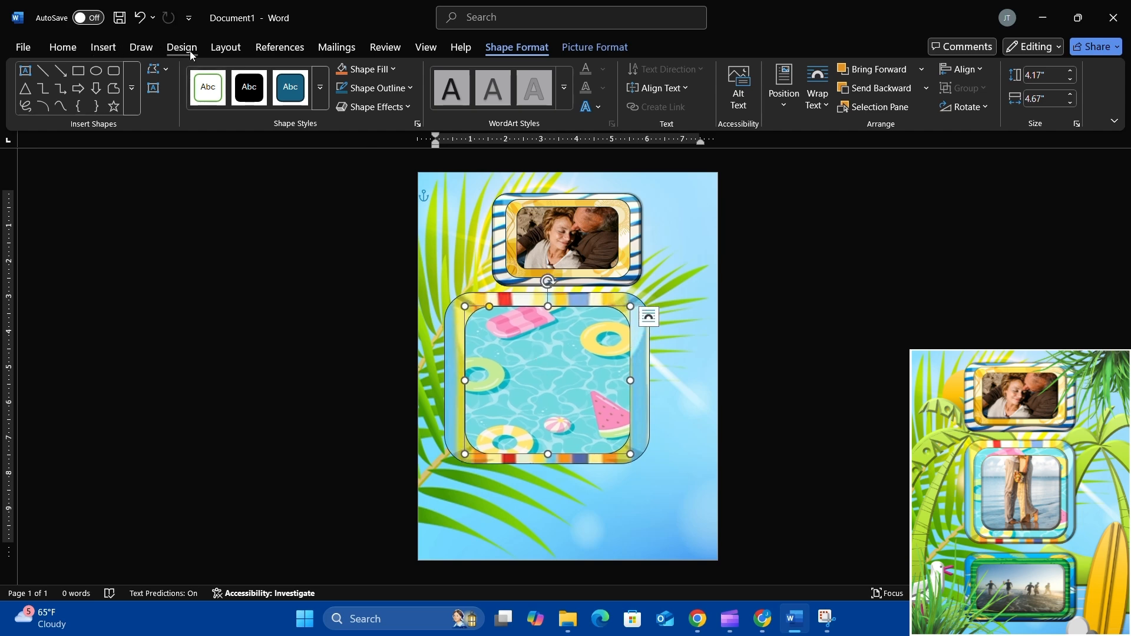
Draw a third rounded rectangle about 3.68" wide by 3.38" high inside the pool-patterned frame
left_click(101, 51)
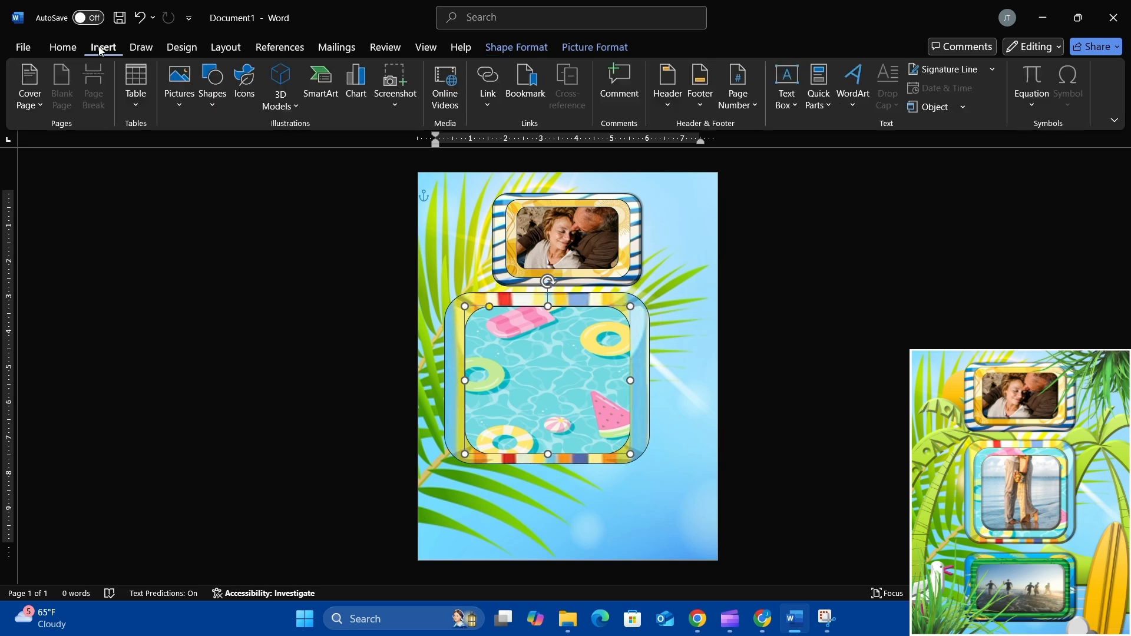
left_click(213, 88)
left_click(296, 148)
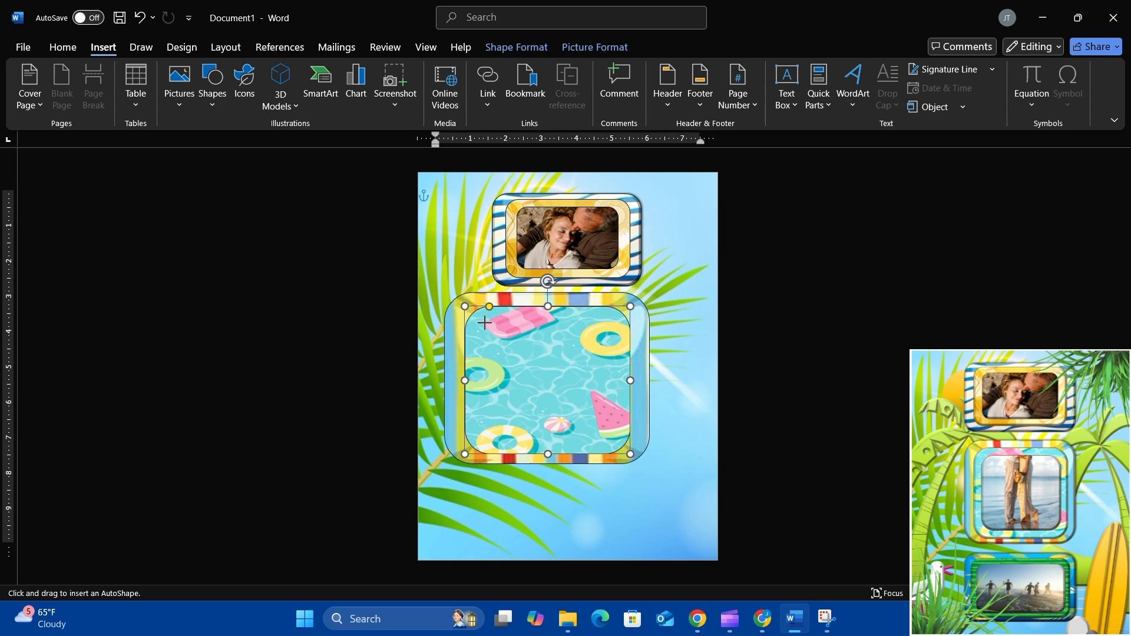
left_click_drag(484, 322, 612, 442)
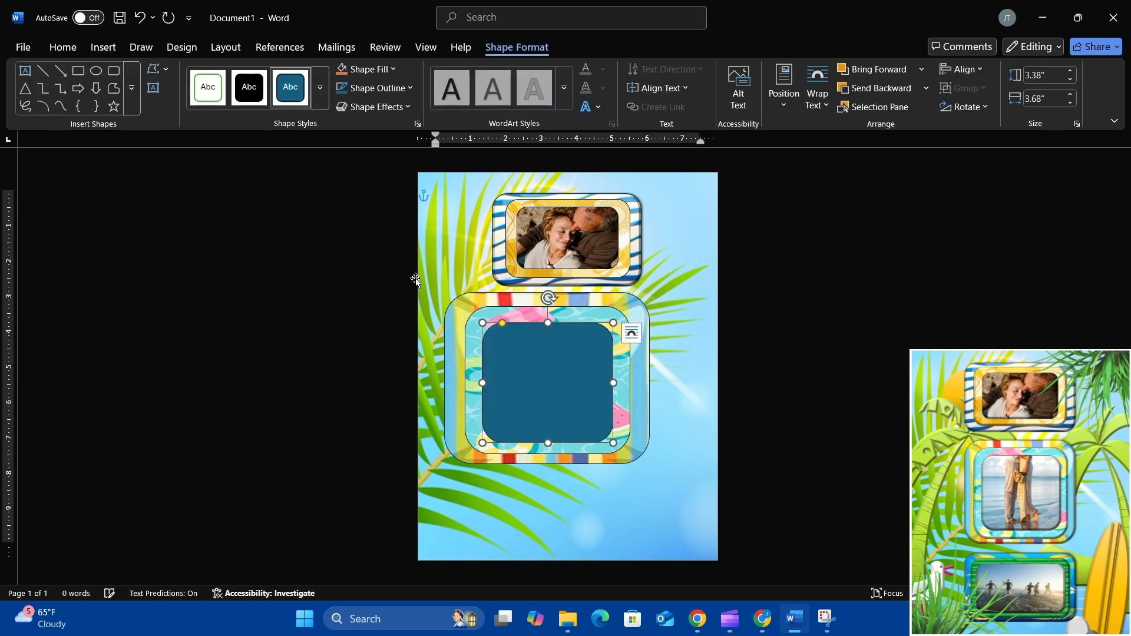
Fill the innermost rounded rectangle with the stock image of a couple's legs at the shoreline, found by searching "beach"
left_click(392, 70)
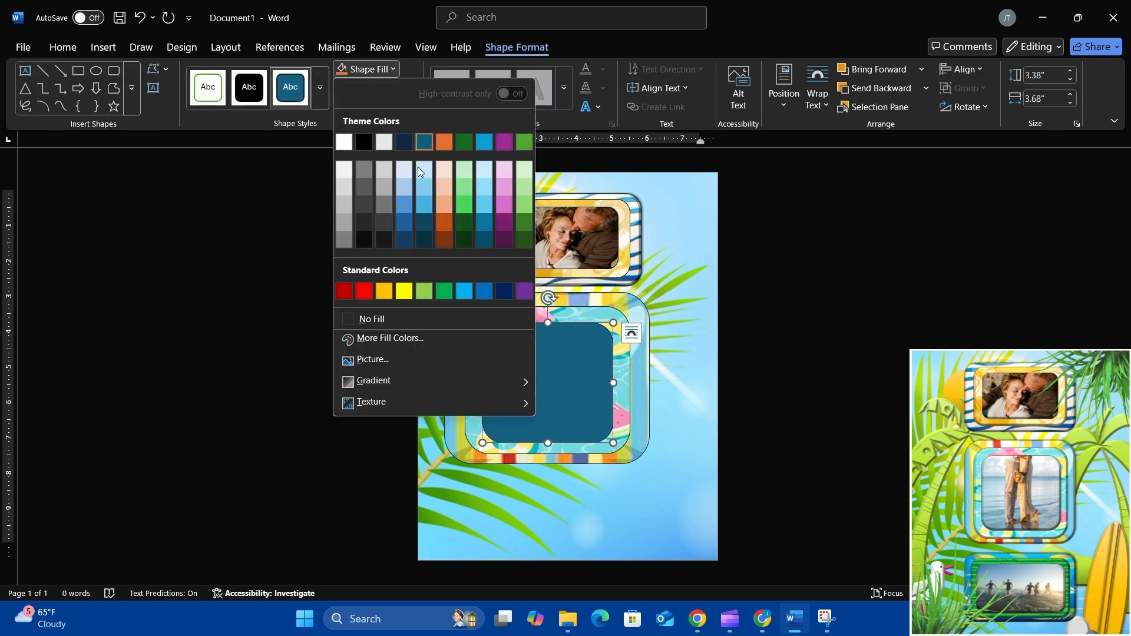
left_click(368, 361)
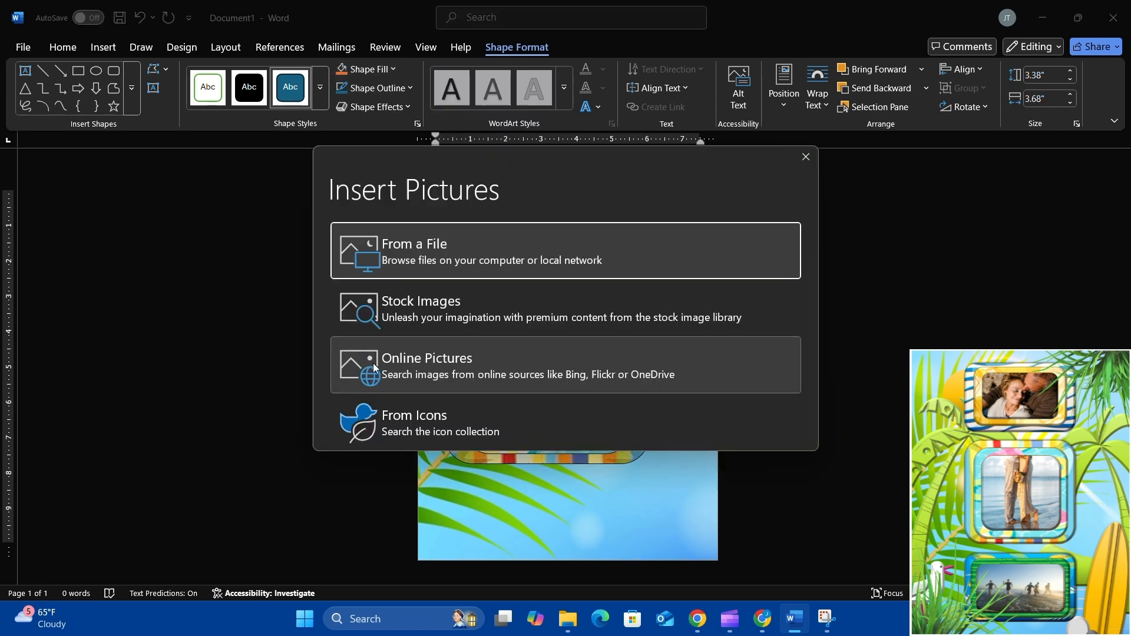
left_click(423, 305)
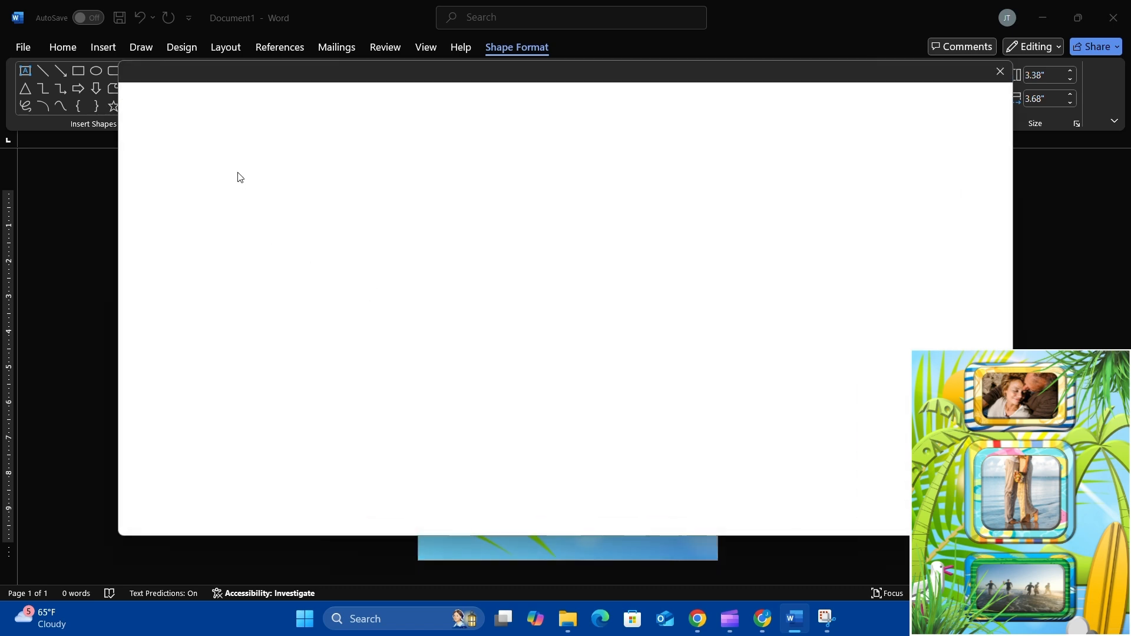
type("beach")
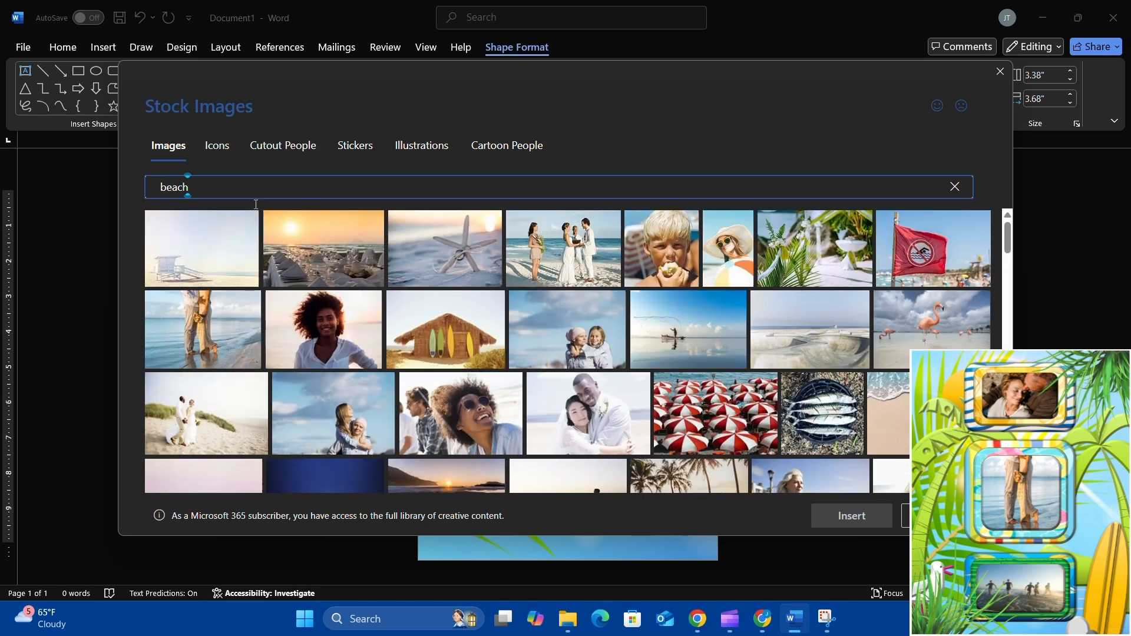
left_click(250, 301)
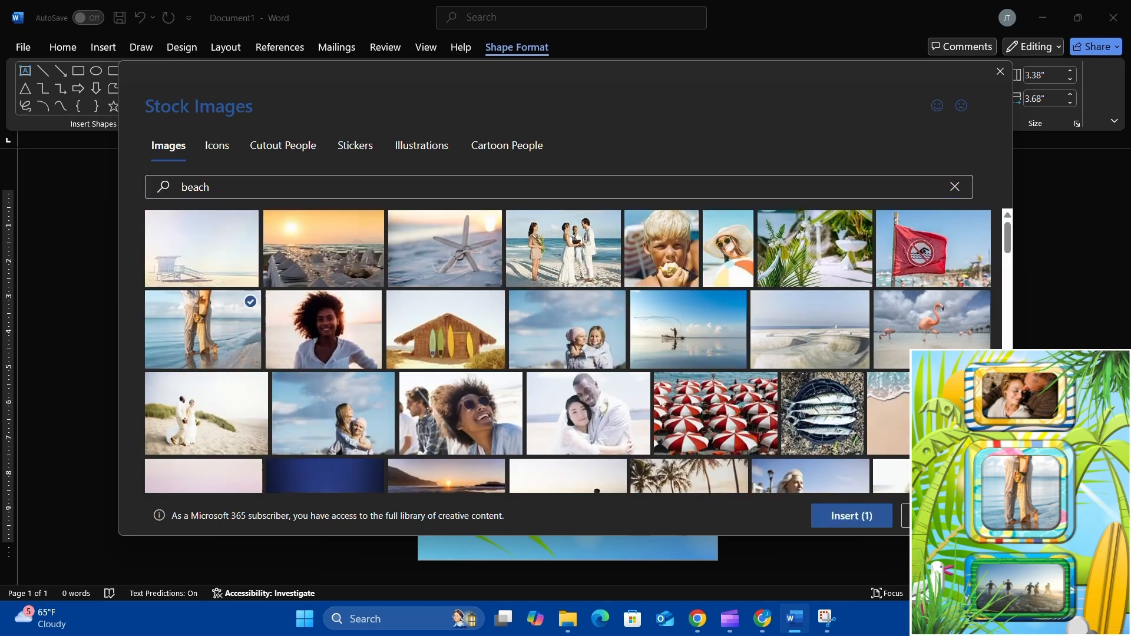
left_click(854, 517)
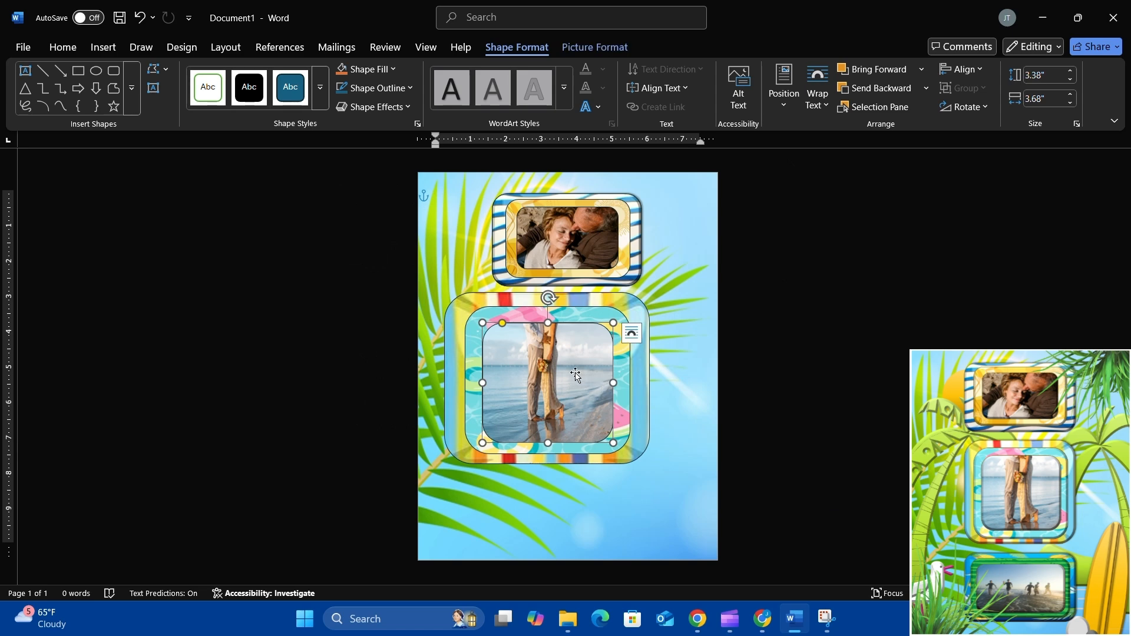
Crop the couple's-legs photo in the innermost rounded rectangle on all sides to about 2.47" wide by 2.55" high
left_click(594, 56)
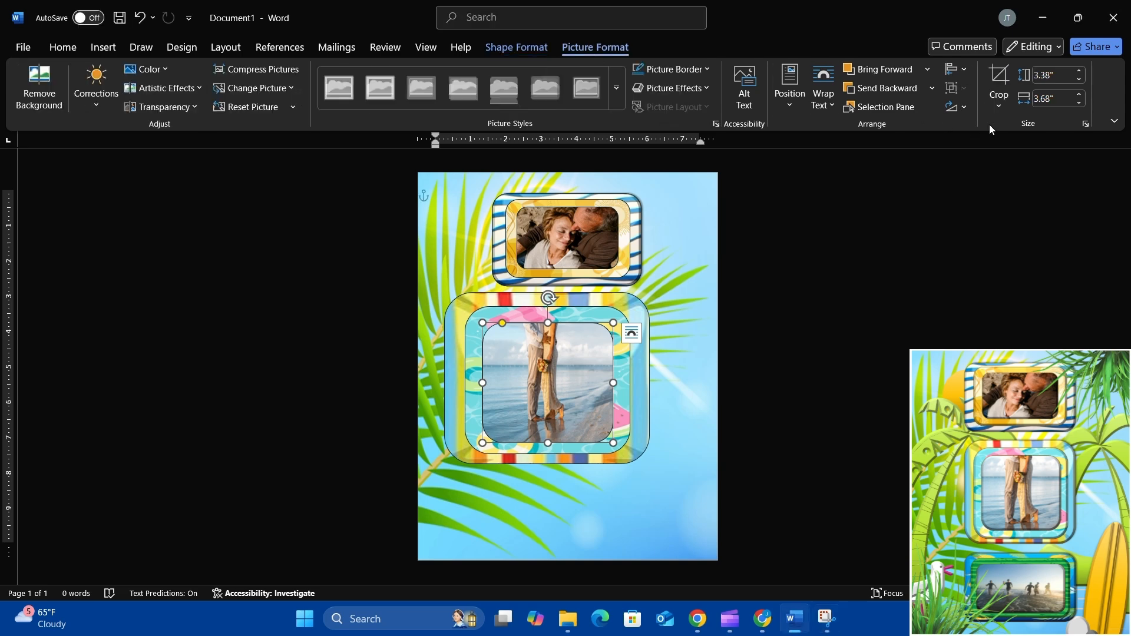
left_click(991, 82)
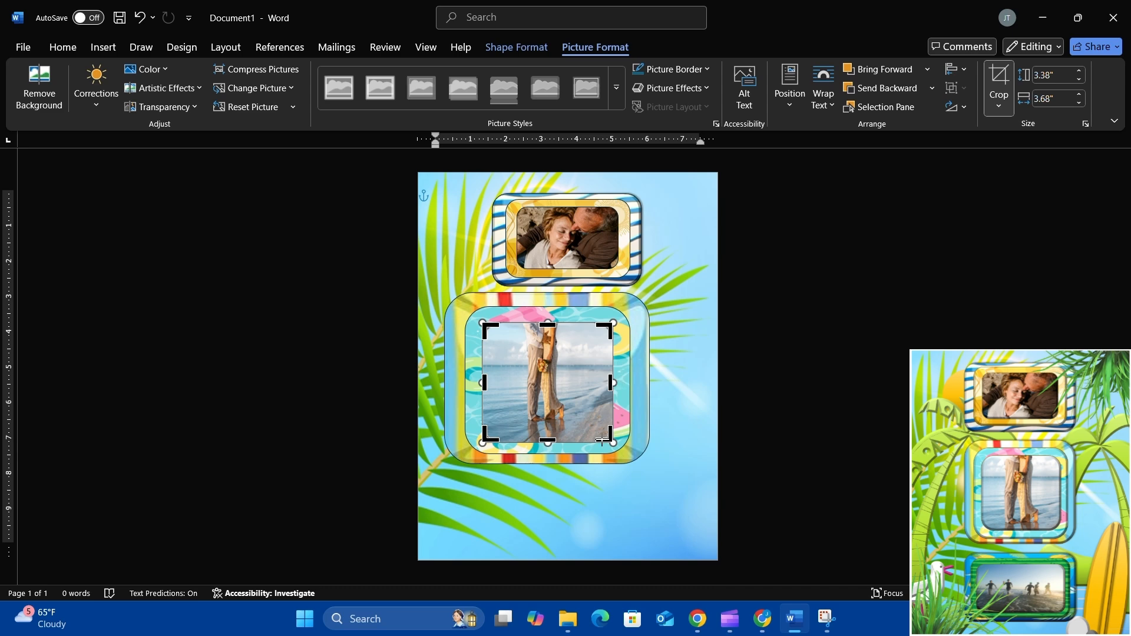
left_click_drag(602, 439, 585, 425)
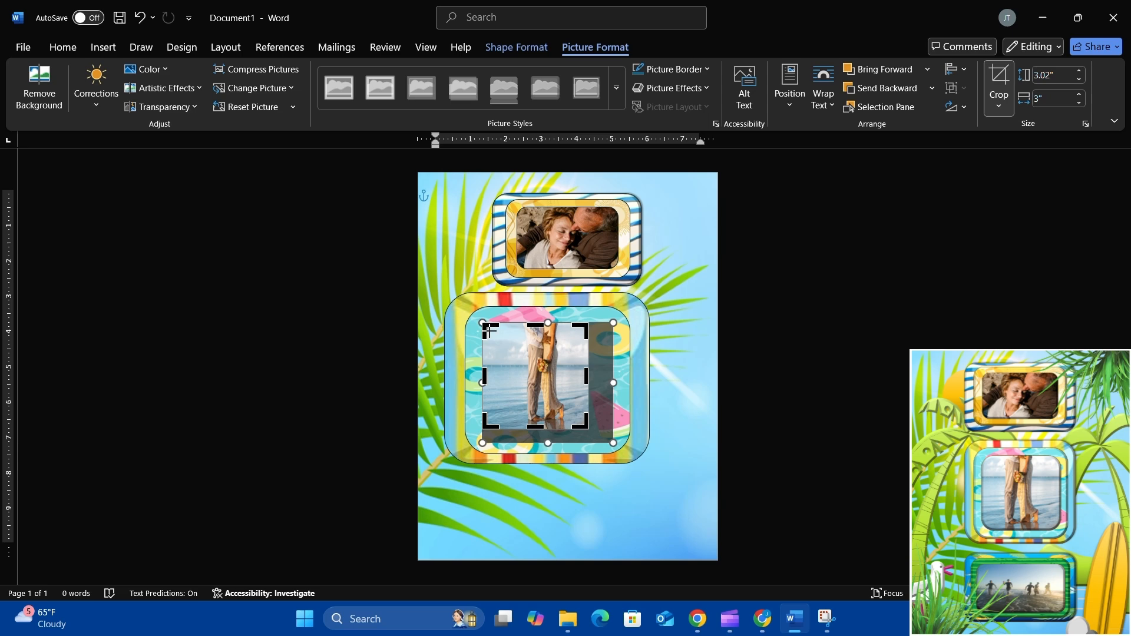
left_click_drag(490, 331, 501, 340)
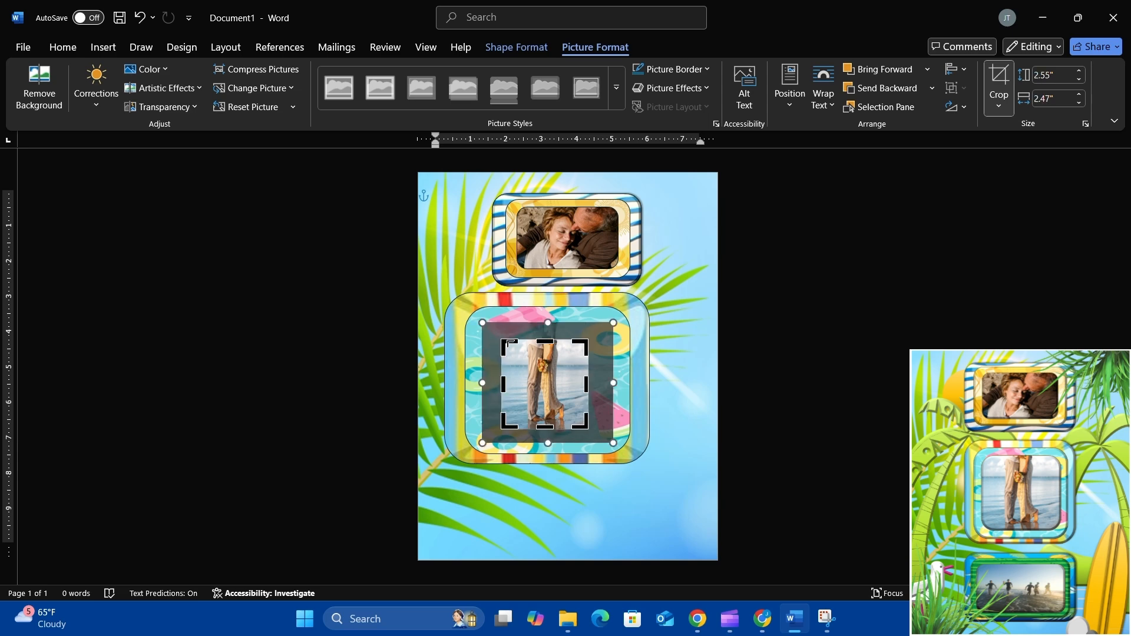
key("Escape")
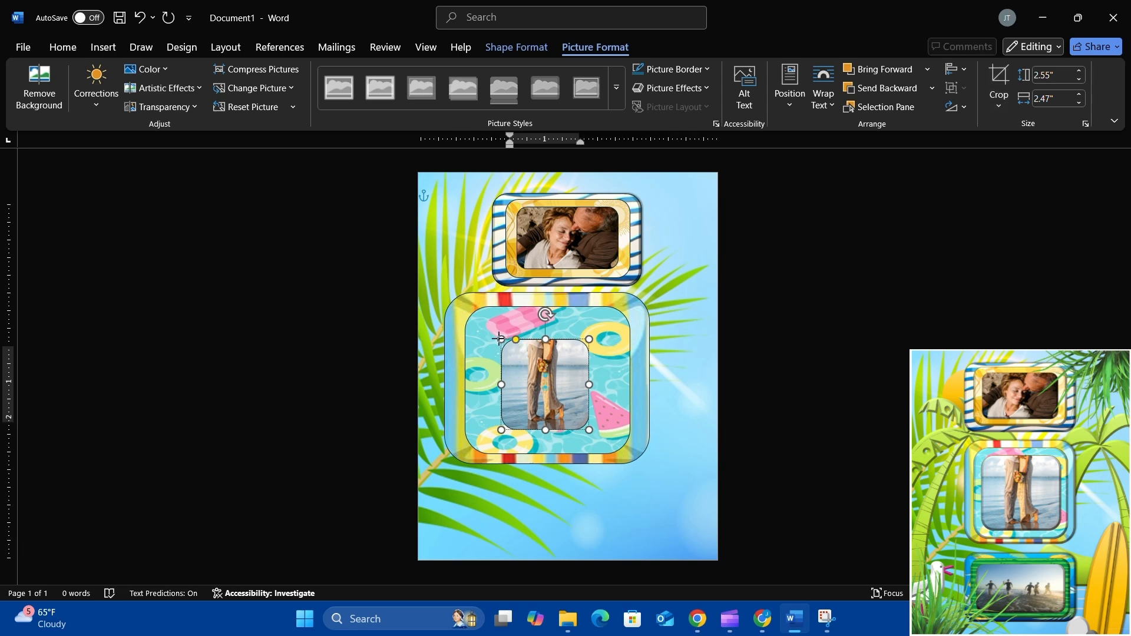
Enlarge the cropped photo to about 3.88" by 3.48" and the outer striped frame to about 5.8" by 4.85", centring the frame on the page
left_click_drag(499, 337, 477, 320)
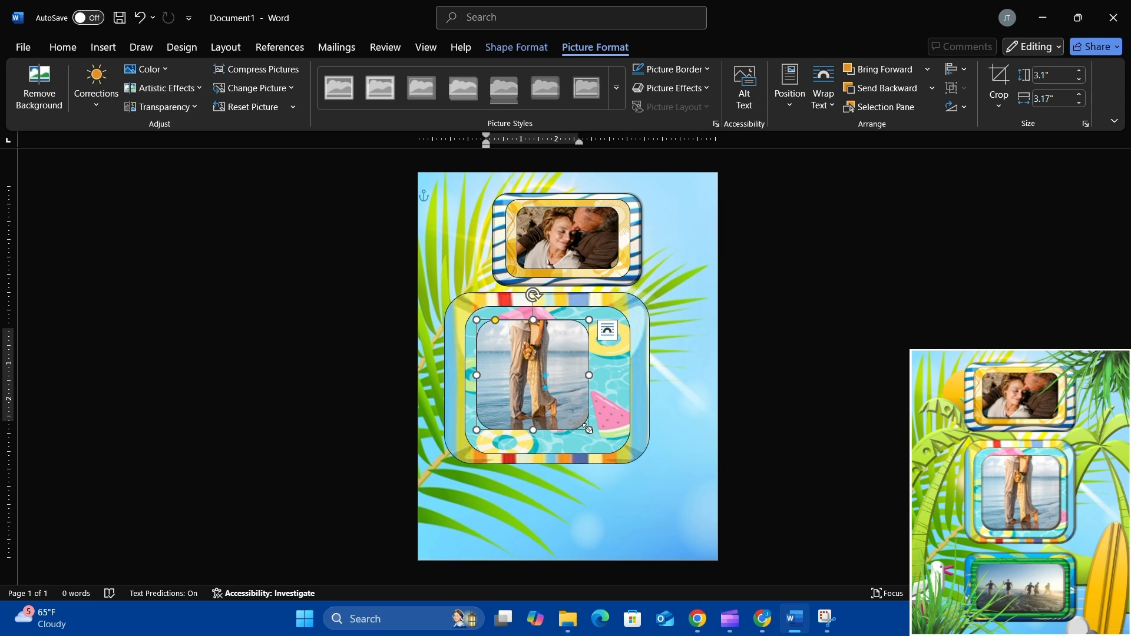
left_click_drag(588, 428, 615, 443)
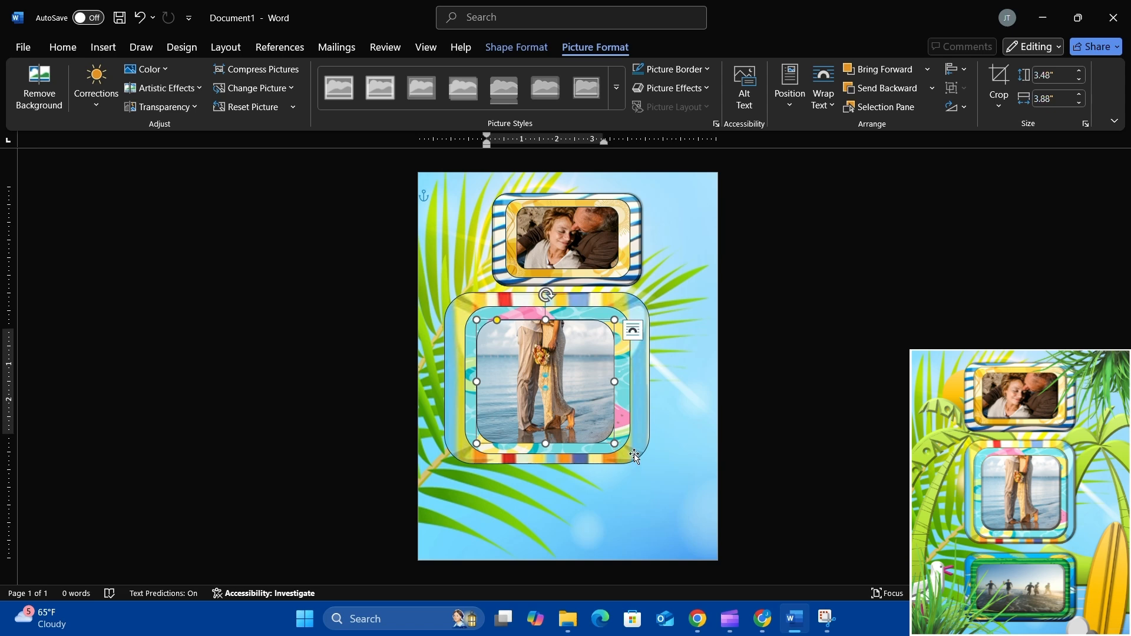
left_click_drag(635, 455, 659, 457)
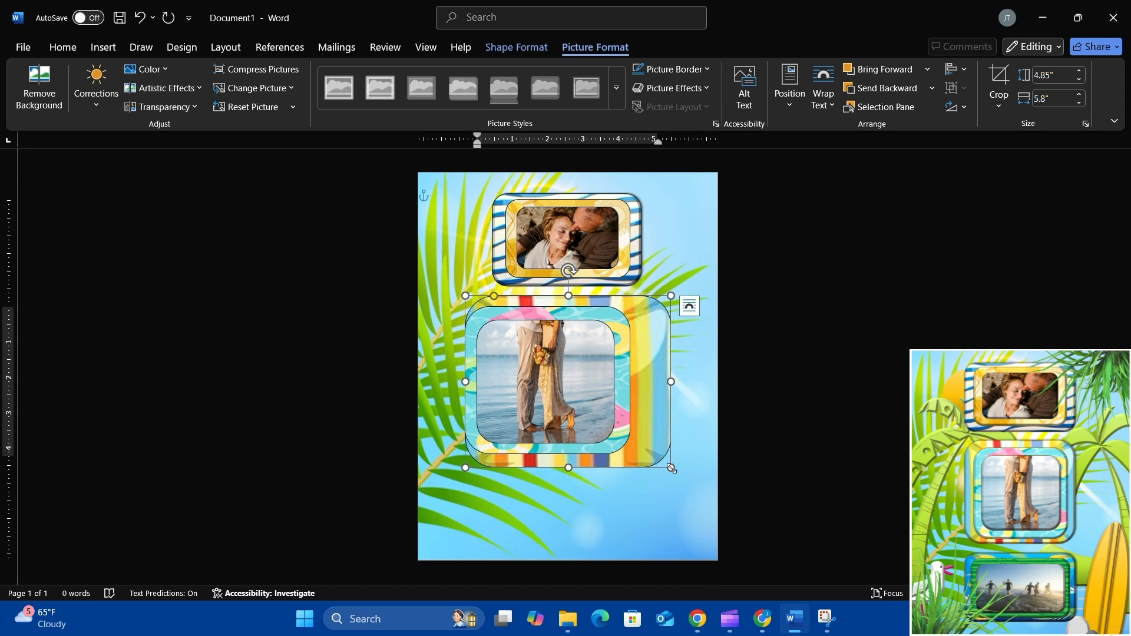
Resize the shoreline photo to about 3.58" wide by 3.35" high and centre it and the pool-patterned frame inside the striped frame
left_click(568, 380)
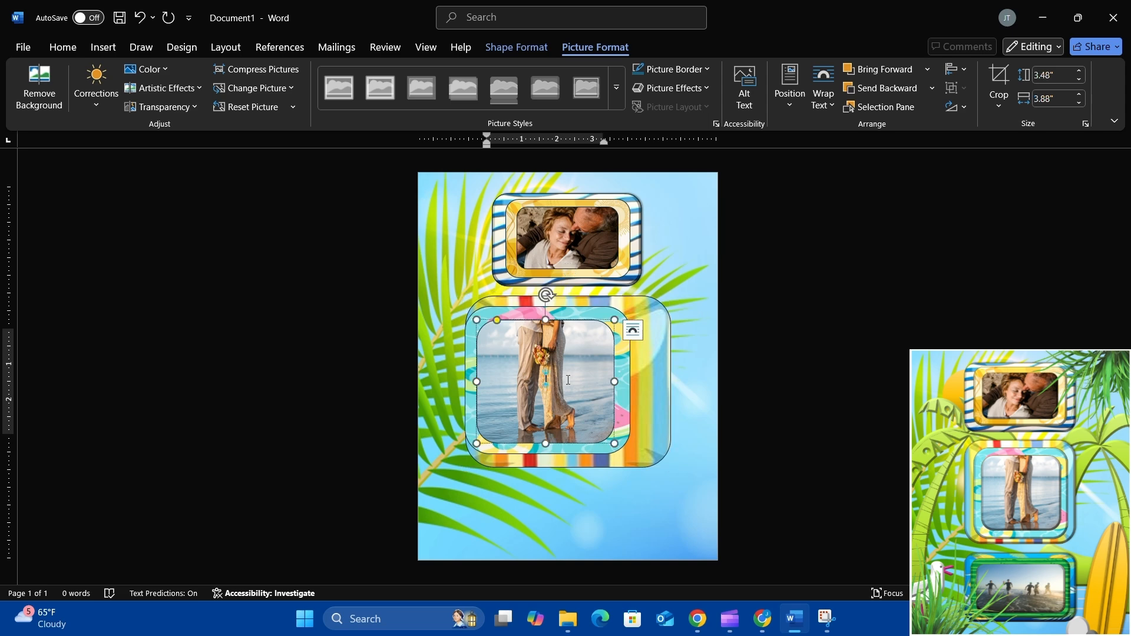
left_click_drag(586, 320, 611, 321)
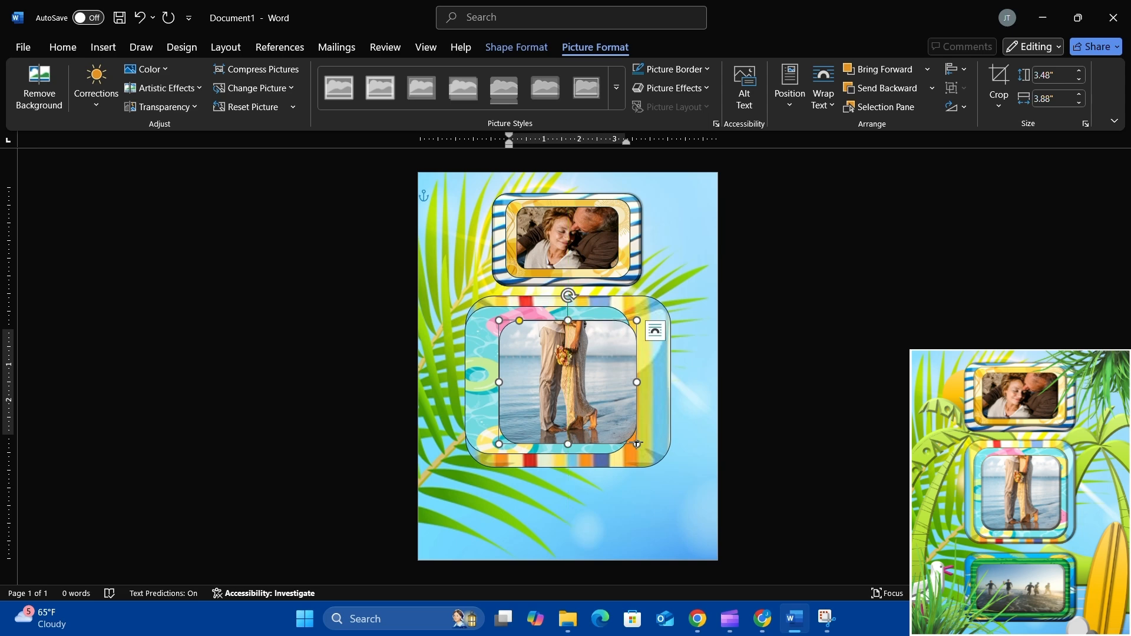
left_click_drag(636, 444, 617, 428)
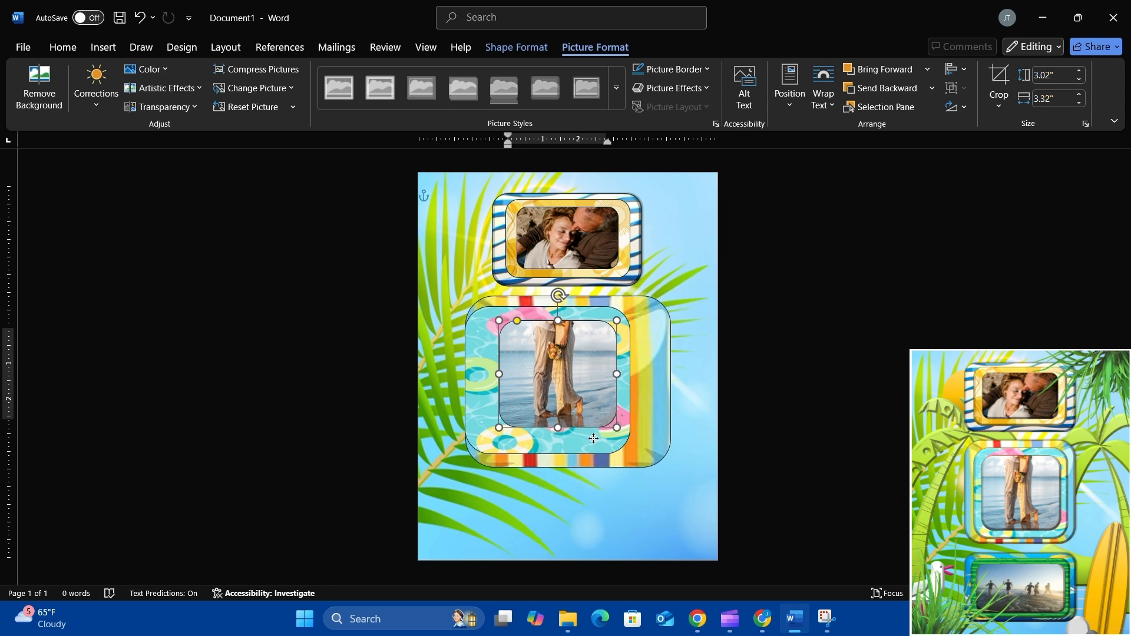
left_click_drag(593, 438, 626, 439)
left_click(603, 422)
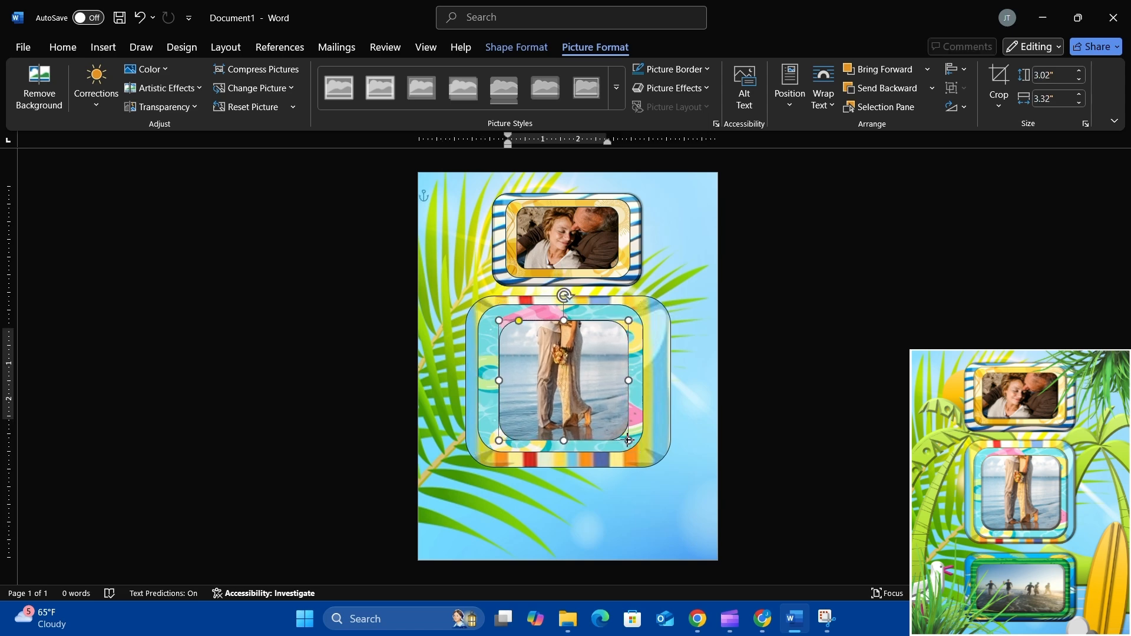
left_click(632, 444)
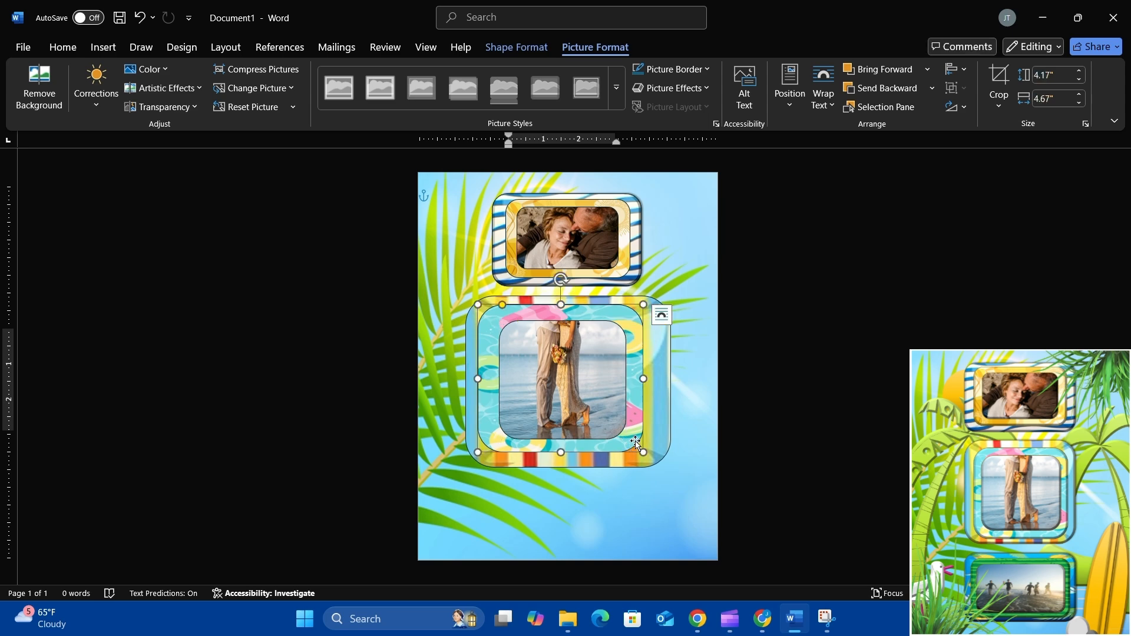
left_click(587, 402)
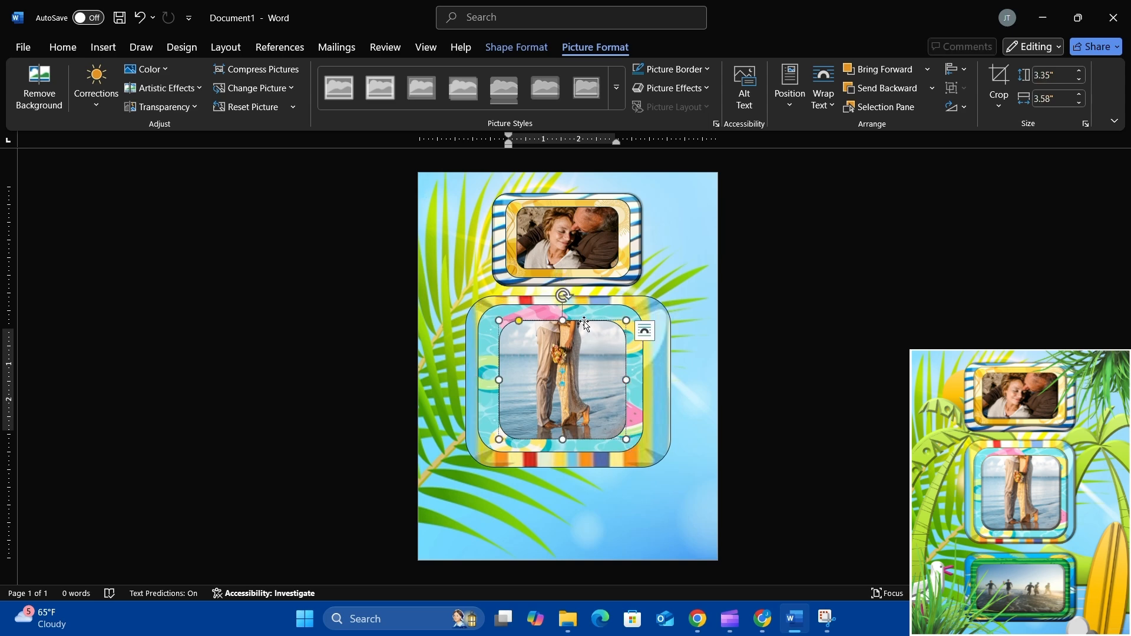
left_click_drag(594, 322, 624, 314)
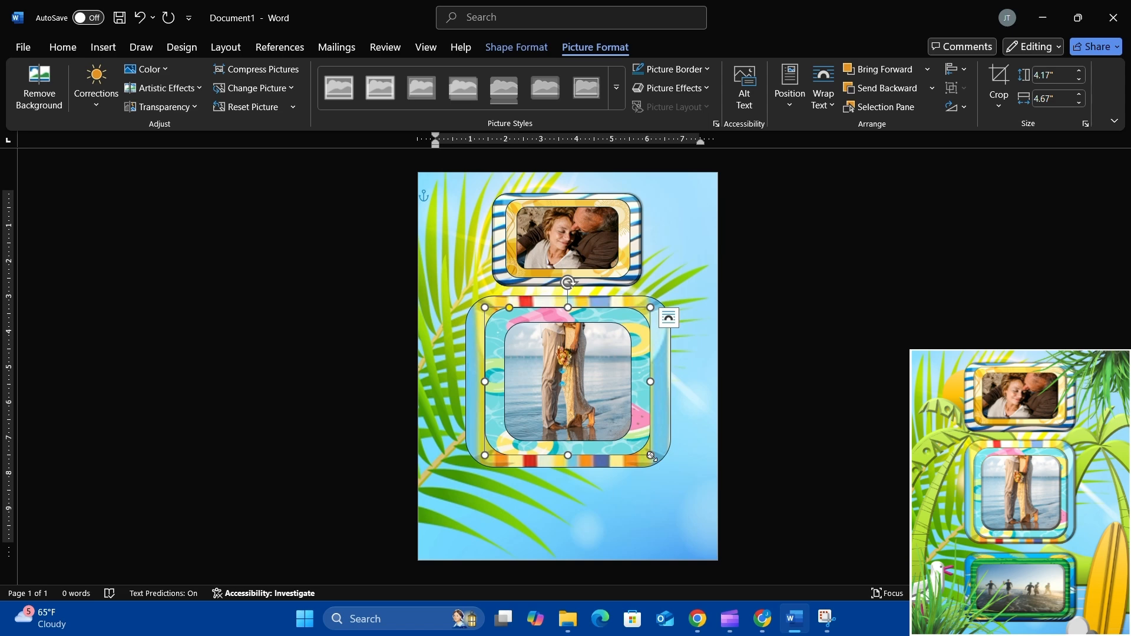
Shrink the pool-patterned frame to about 4.38" by 4.03" and the striped frame to about 5.17" by 4.58", centring both around the photo
left_click_drag(651, 457, 640, 450)
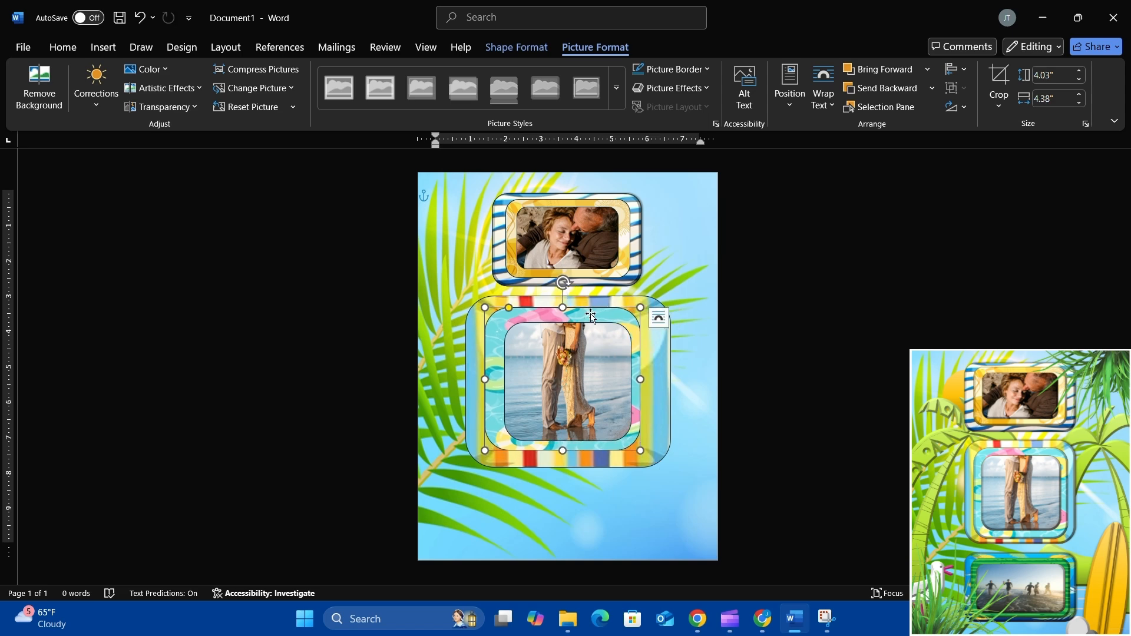
left_click_drag(591, 315, 601, 315)
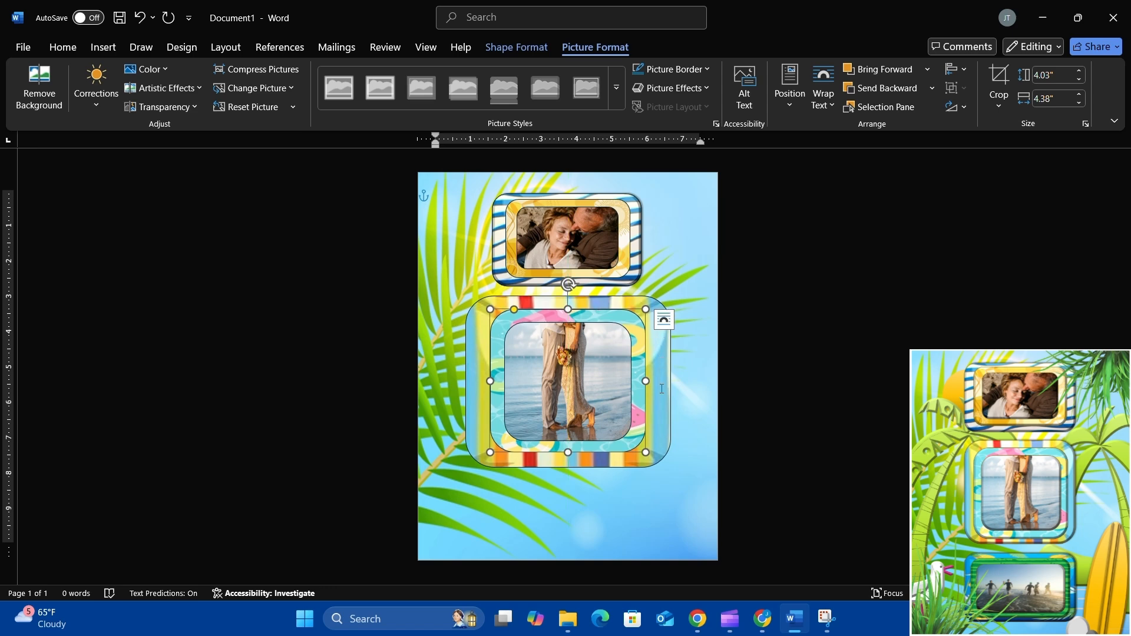
left_click(665, 357)
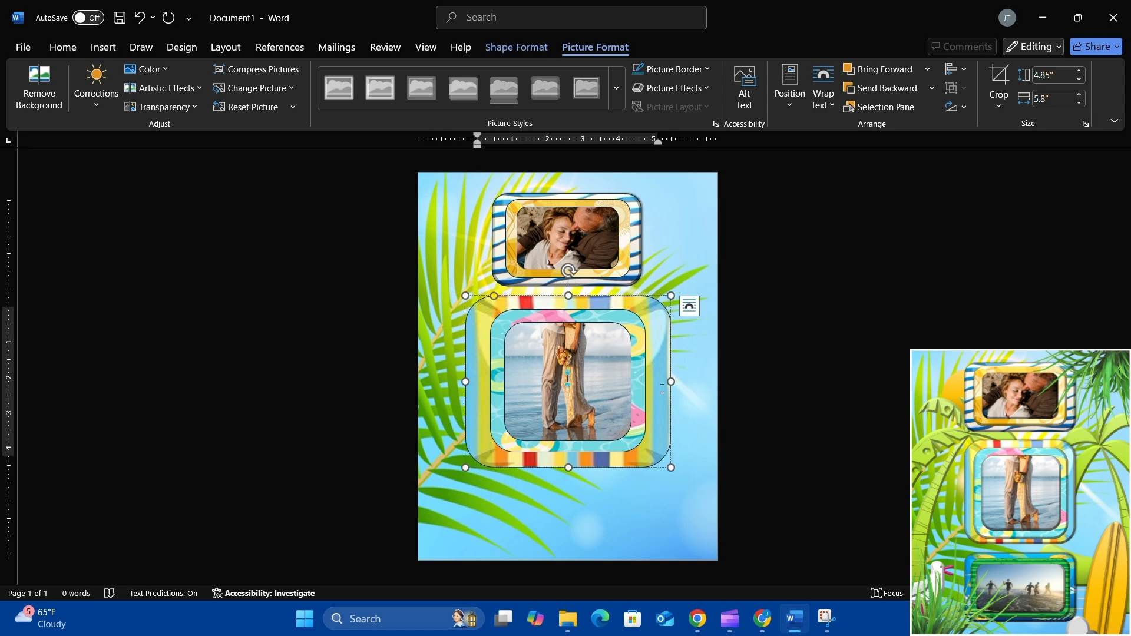
left_click(644, 460)
mouse_move(645, 460)
left_mouse_down()
mouse_move(662, 462)
mouse_move(649, 459)
left_mouse_up()
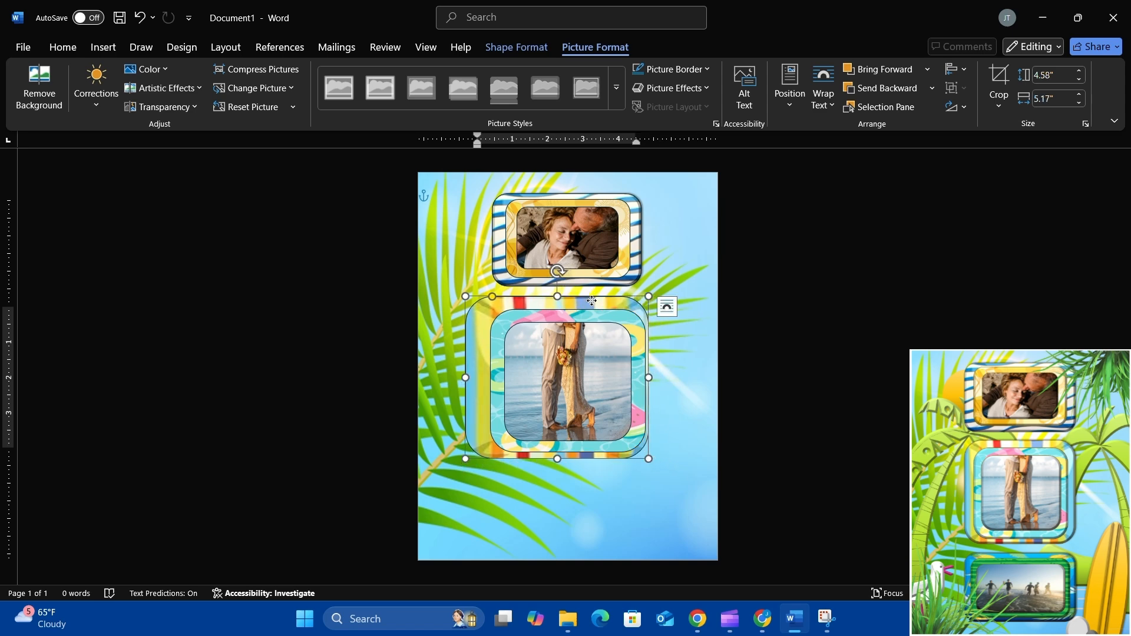
left_click_drag(592, 301, 603, 303)
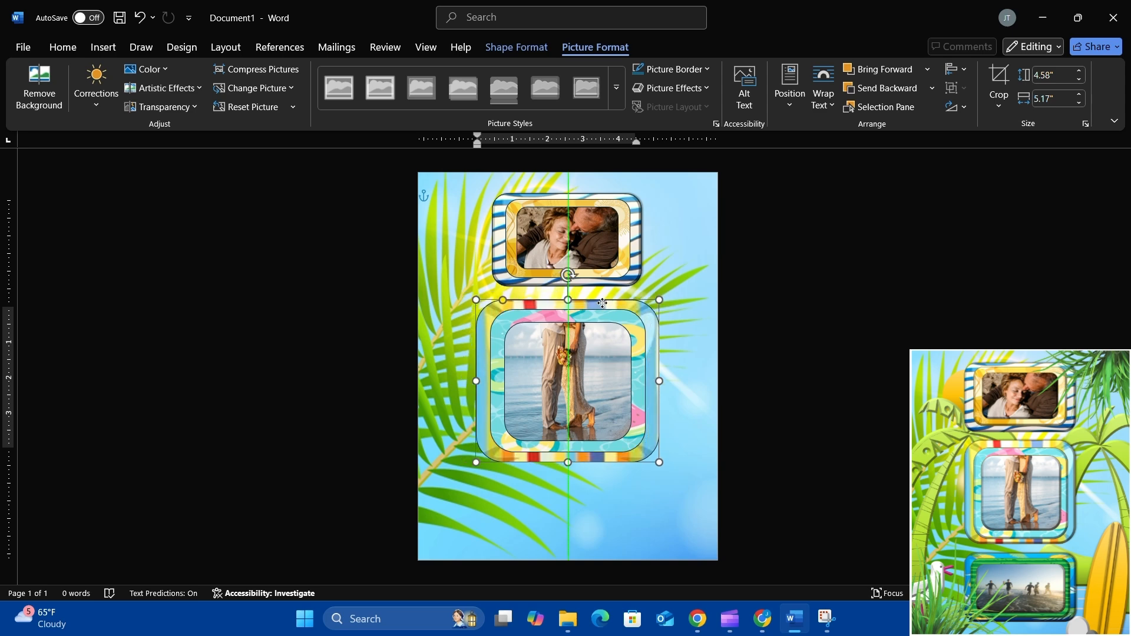
left_click_drag(602, 303, 602, 303)
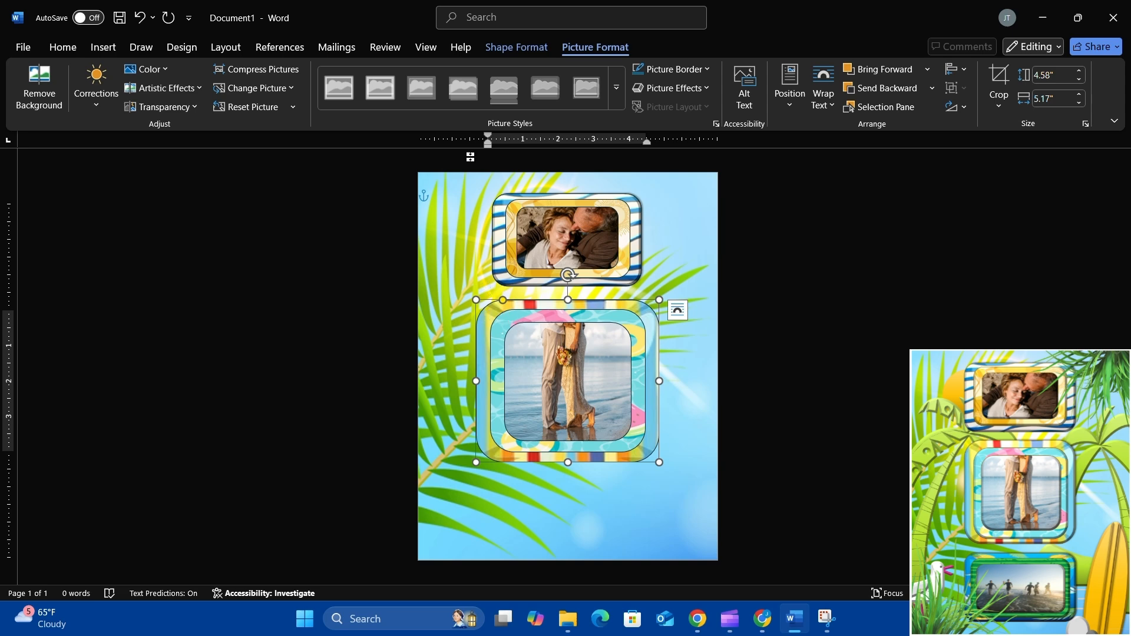
Apply the first bevel preset of the second row to the outer striped frame
left_click(515, 56)
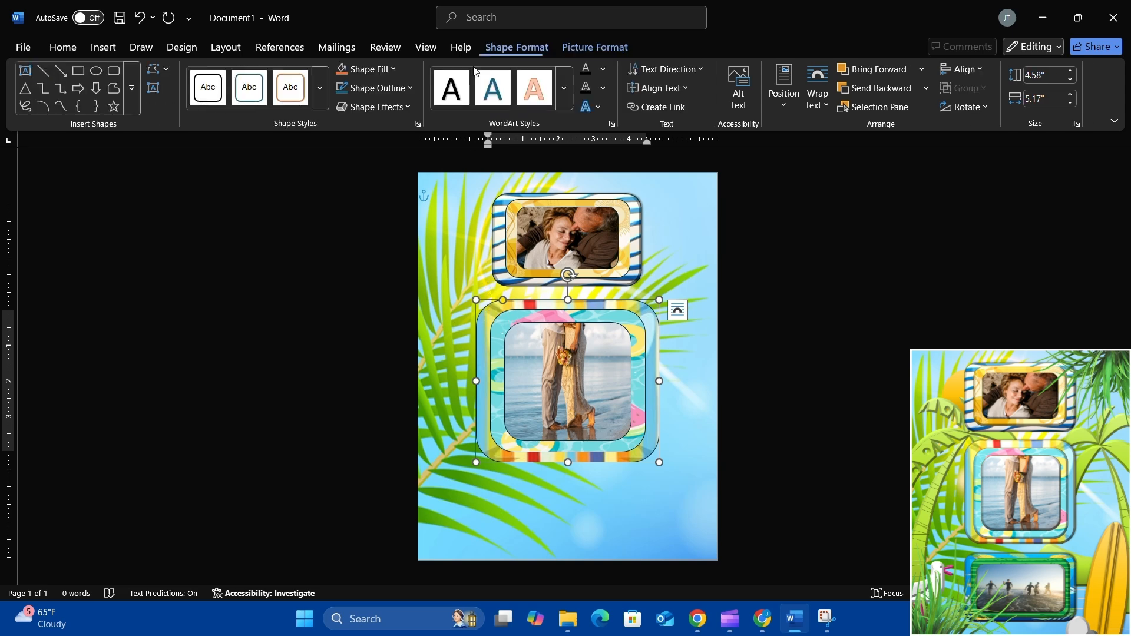
left_click(404, 106)
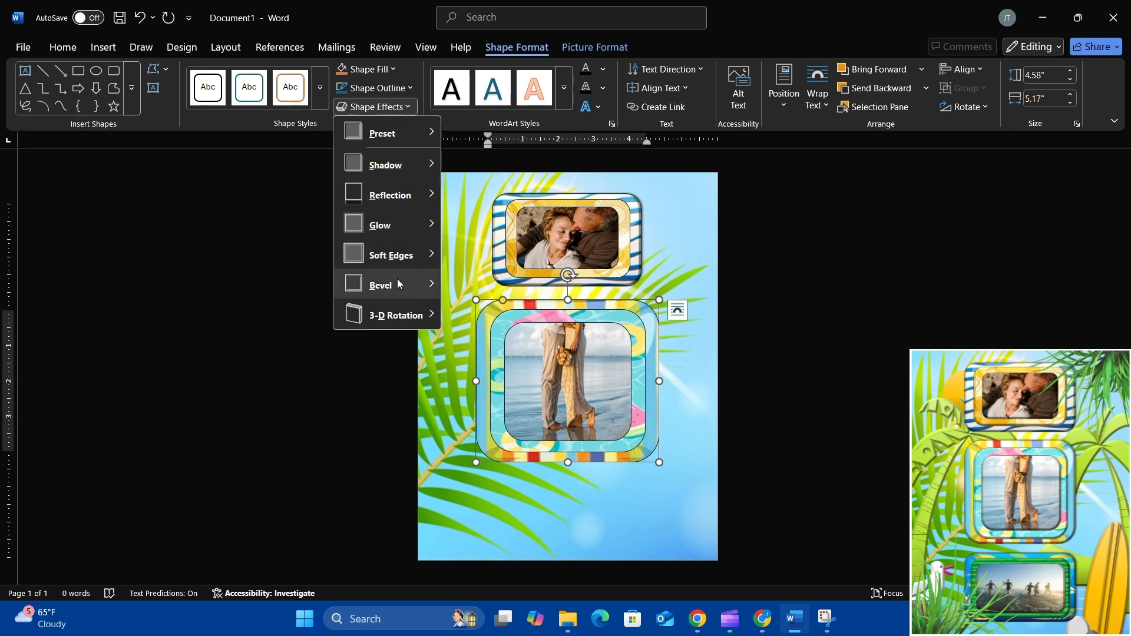
mouse_move(402, 286)
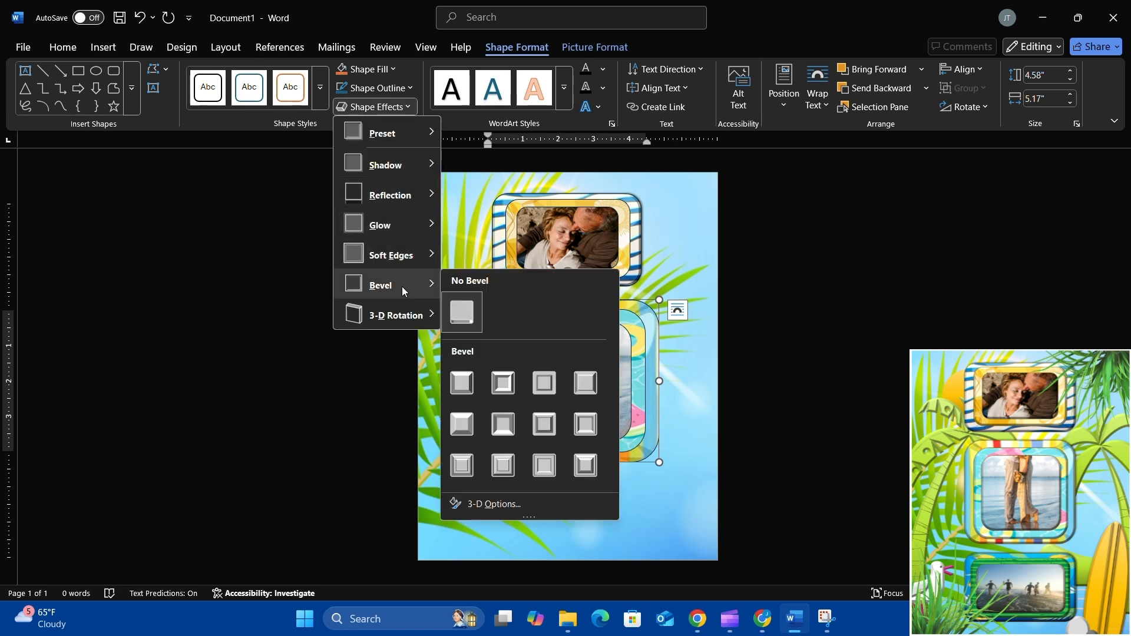
left_click(472, 433)
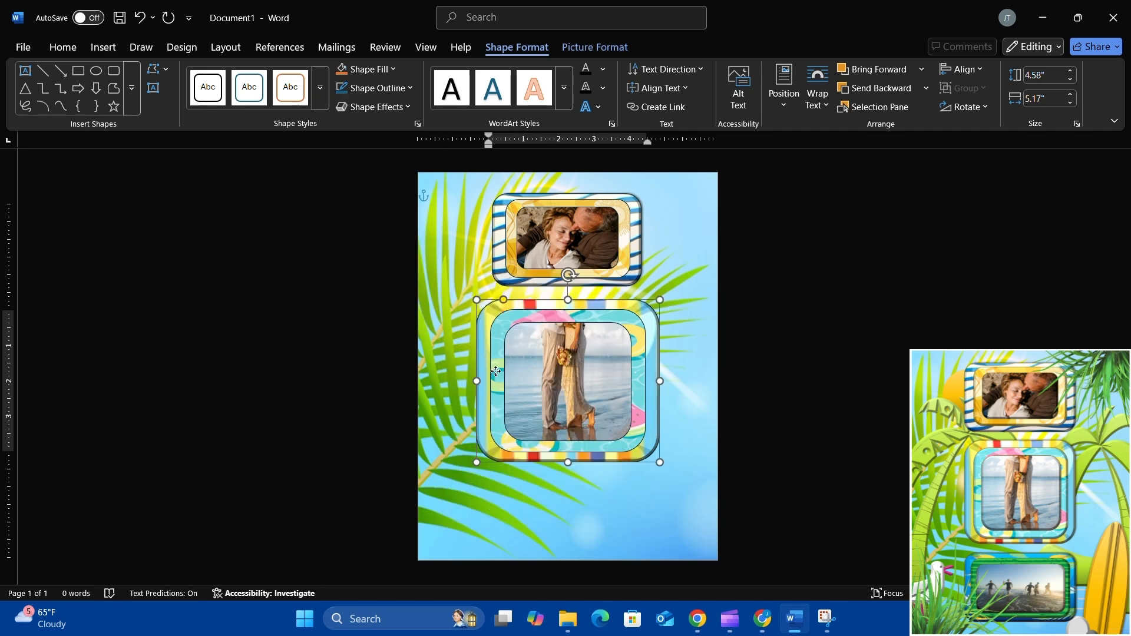
Give the pool-patterned frame the same bevel preset as the outer striped frame
left_click(496, 371)
left_click(408, 106)
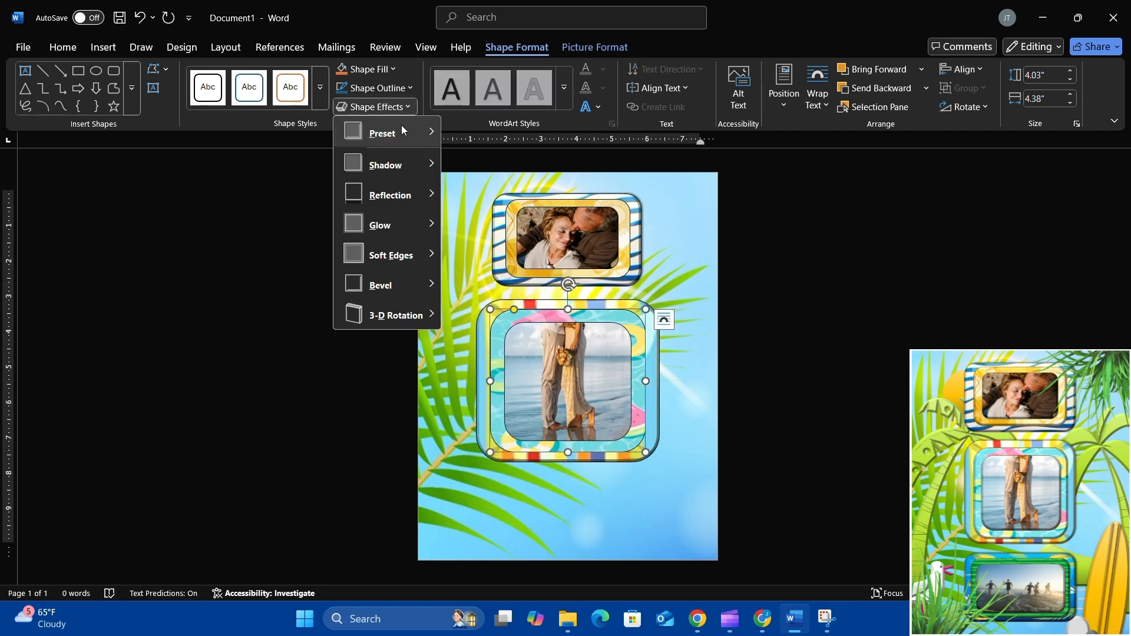
mouse_move(425, 287)
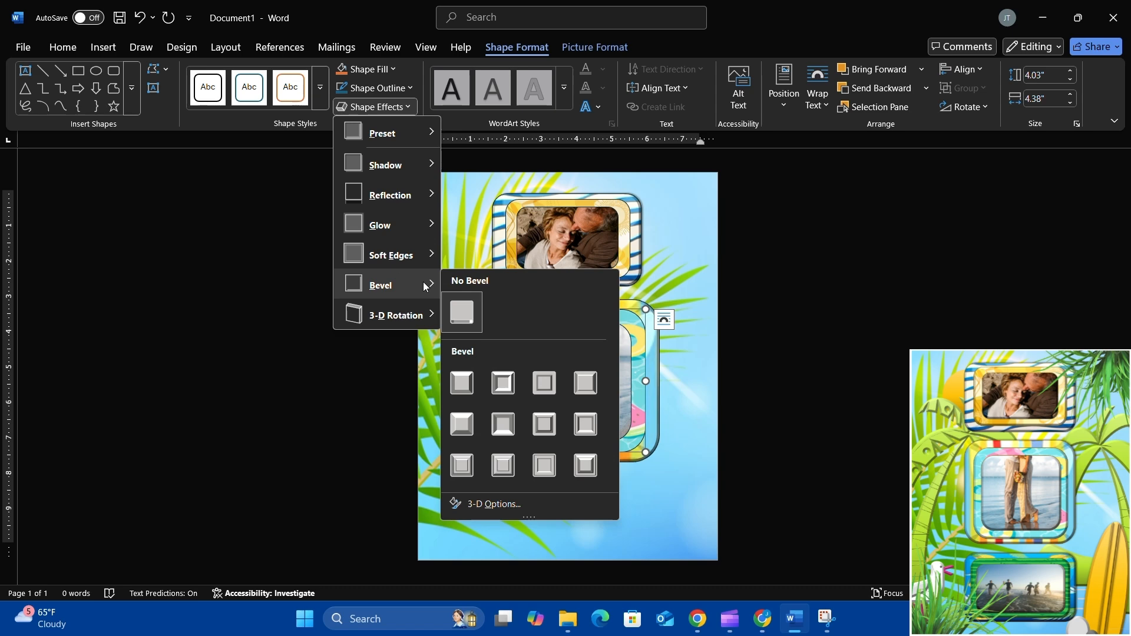
left_click(467, 425)
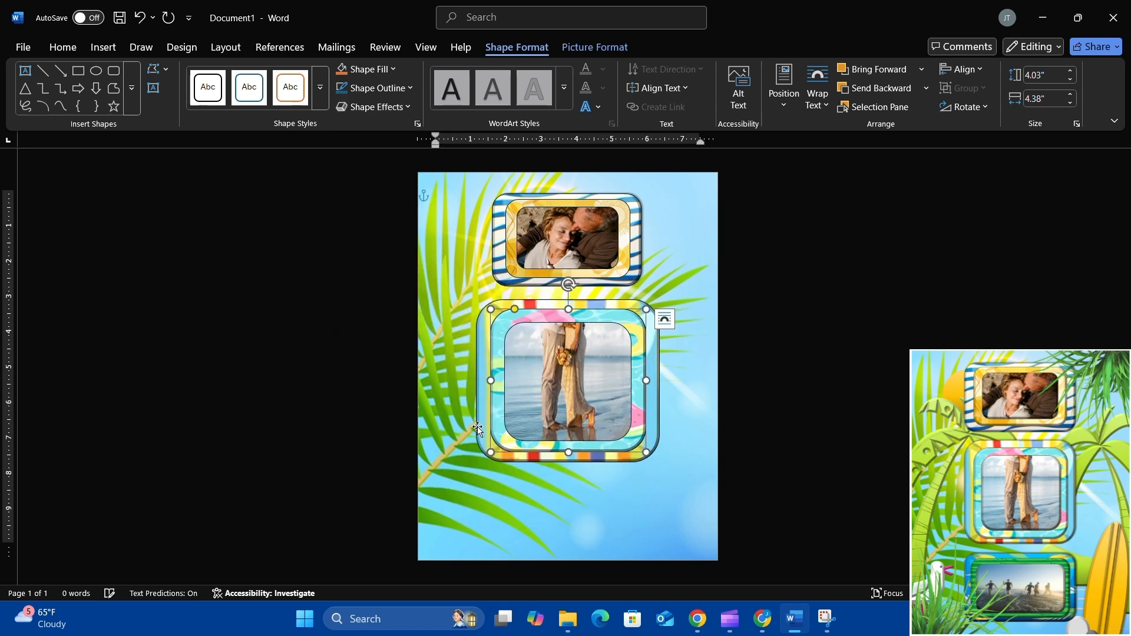
Give the innermost shoreline photo the same bevel preset as its two surrounding frames
left_click(525, 422)
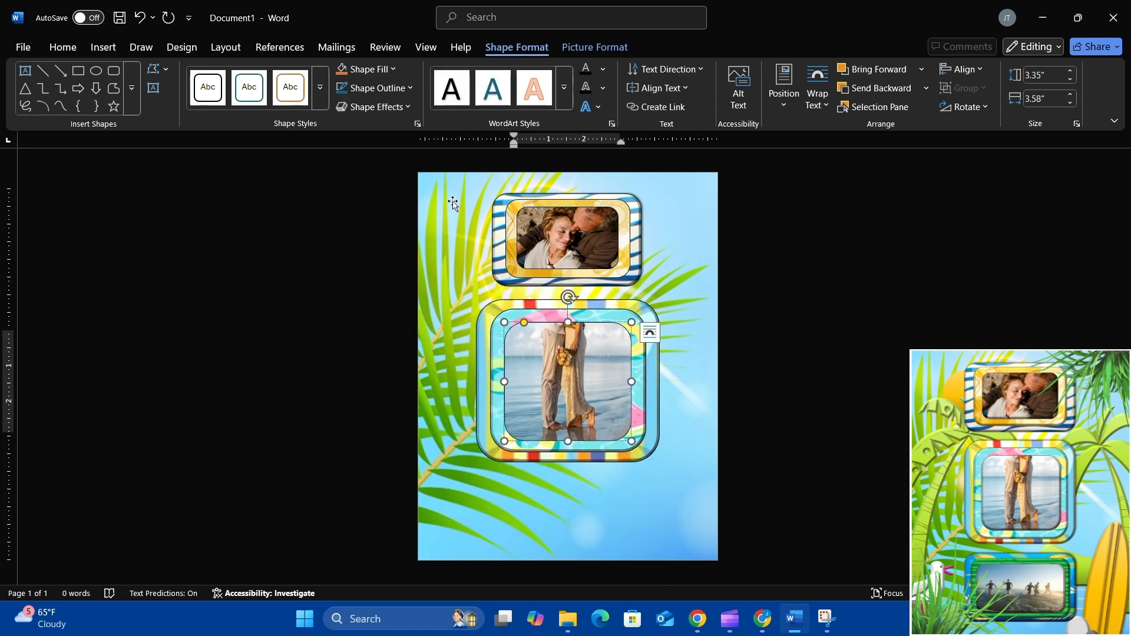
left_click(407, 106)
mouse_move(383, 285)
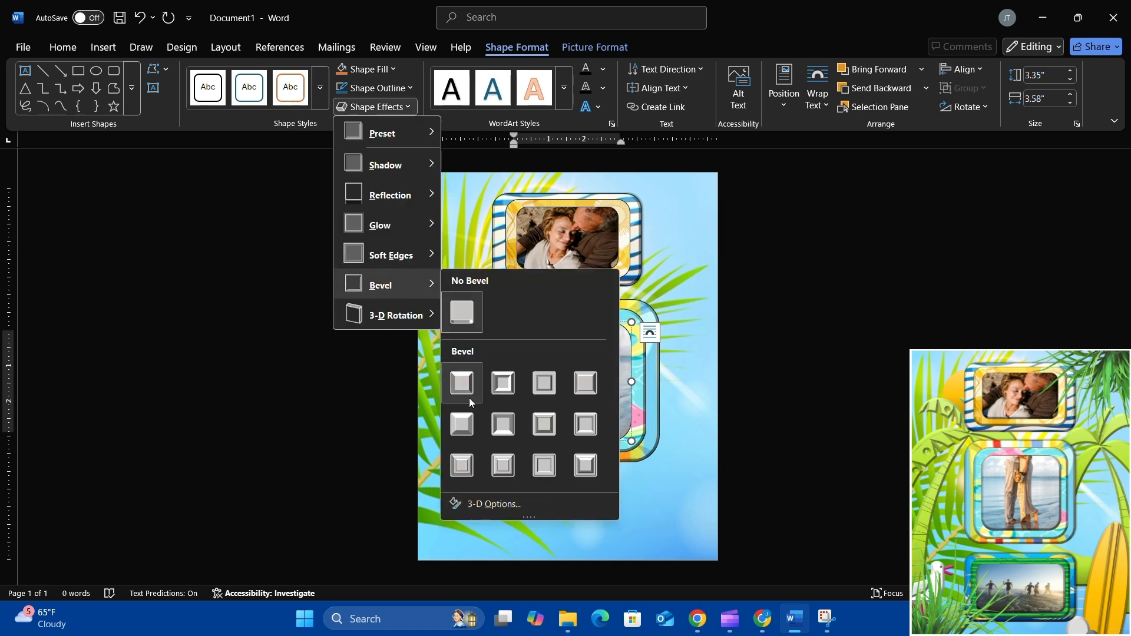
left_click(469, 420)
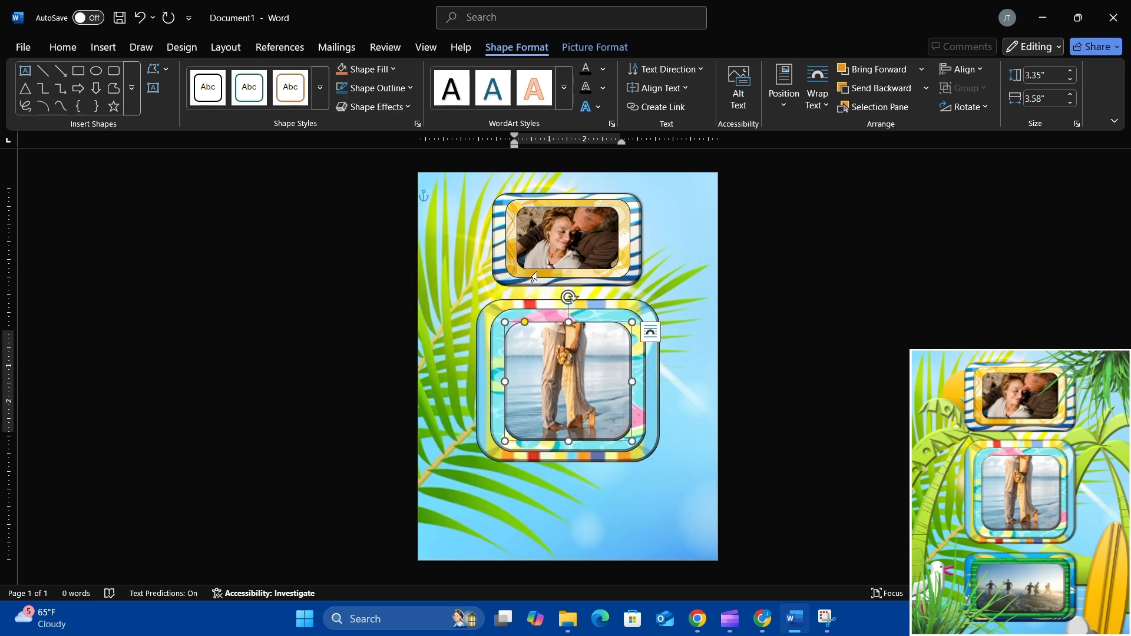
Ungroup the layered frame around the couple's photo near the page's upper edge
left_click(536, 243)
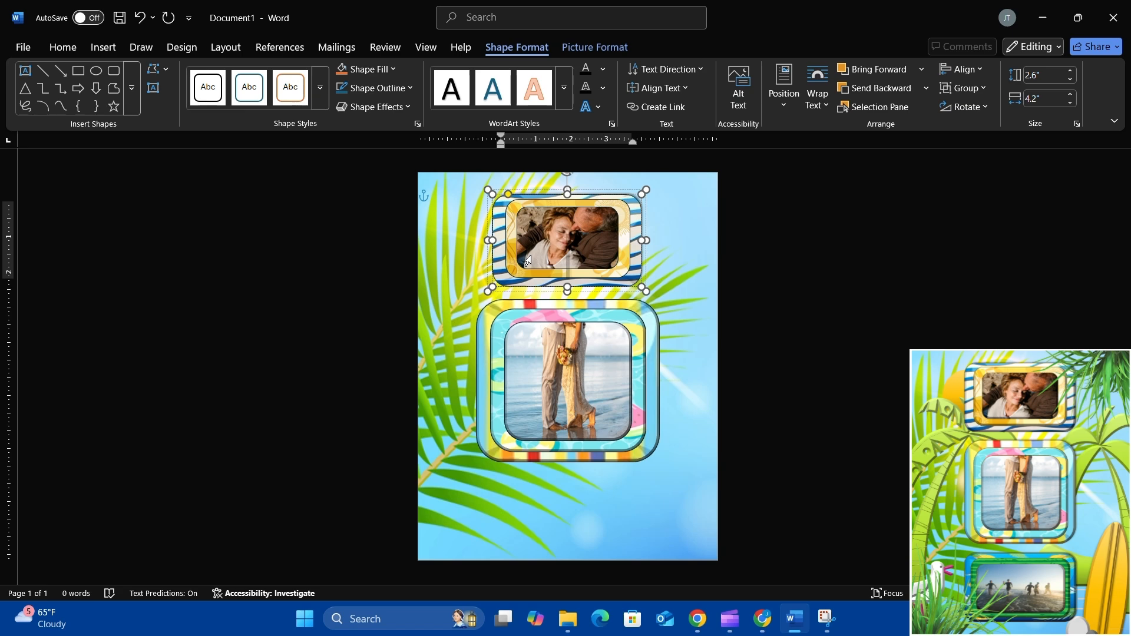
right_click(527, 260)
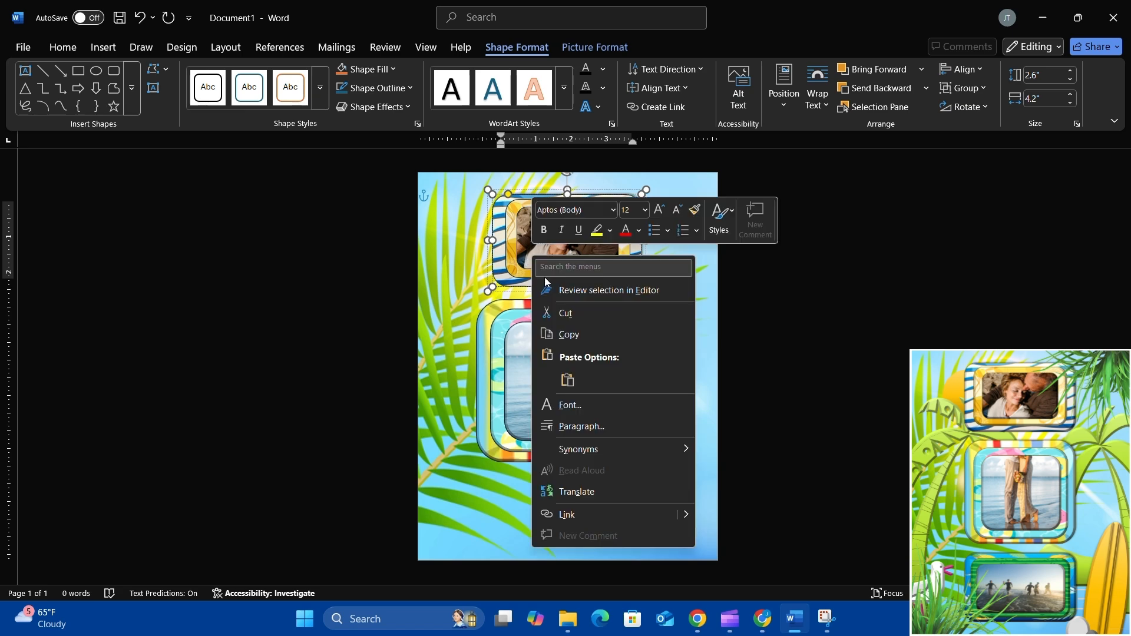
right_click(494, 259)
left_click(475, 255)
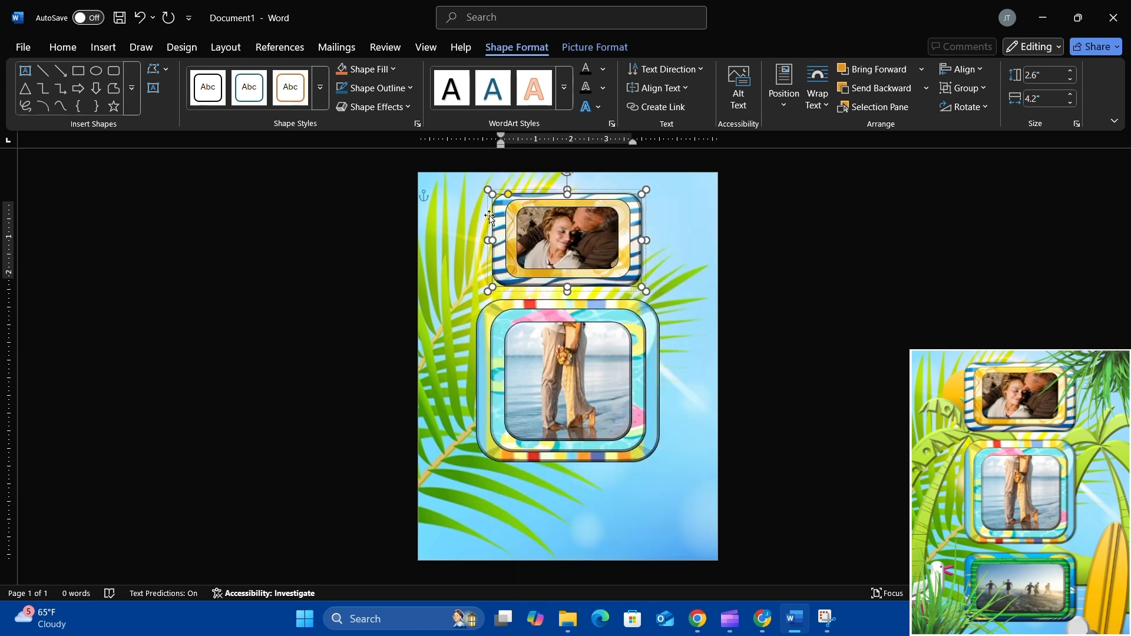
left_click(488, 215)
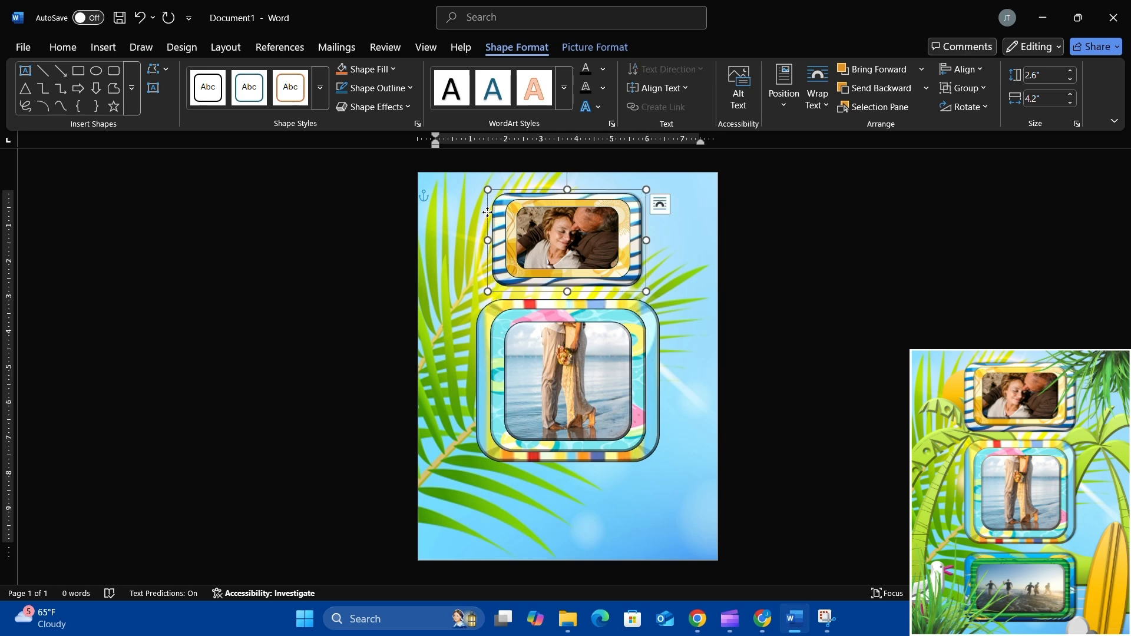
right_click(488, 215)
mouse_move(583, 340)
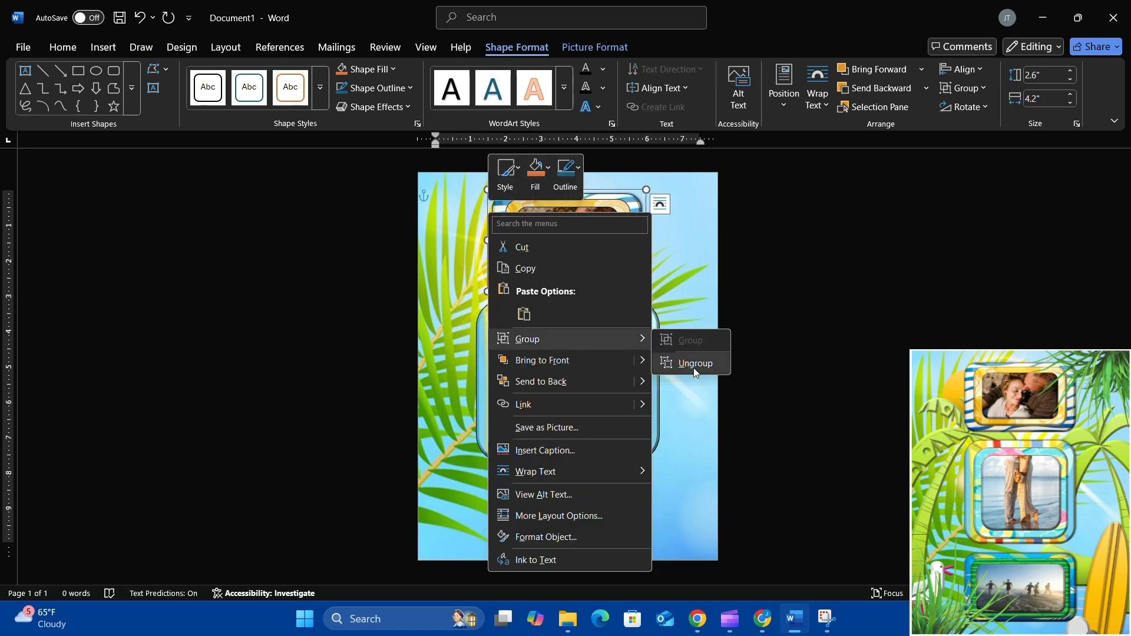
left_click(694, 367)
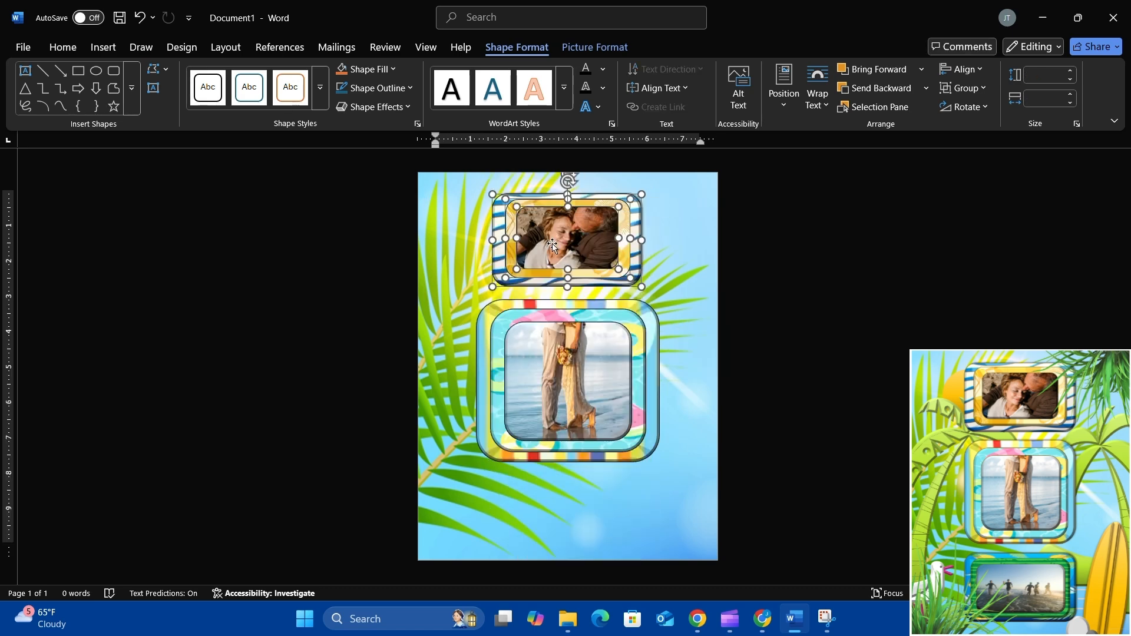
left_click(496, 311)
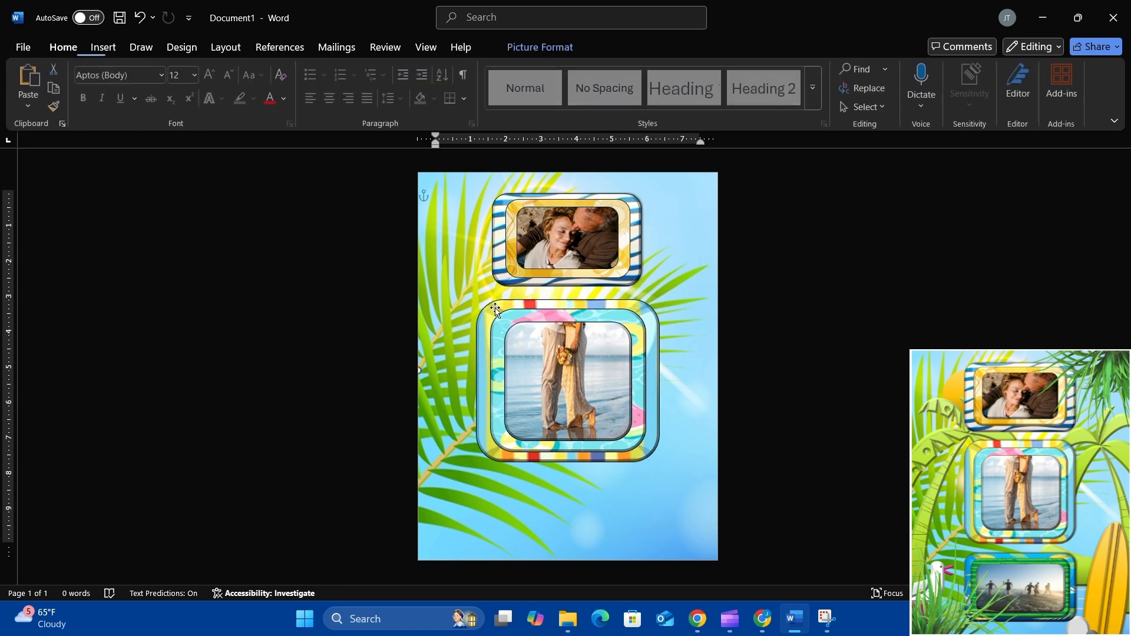
Apply the first bevel preset of the second row to the innermost photo of the couple
left_click(548, 245)
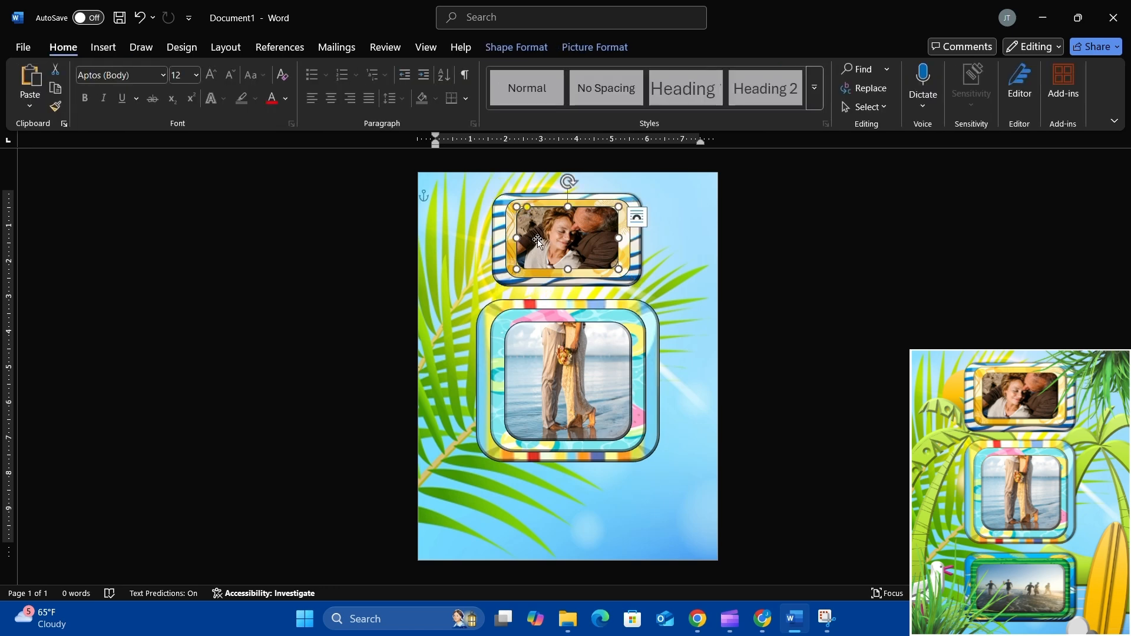
left_click(503, 54)
left_click(380, 108)
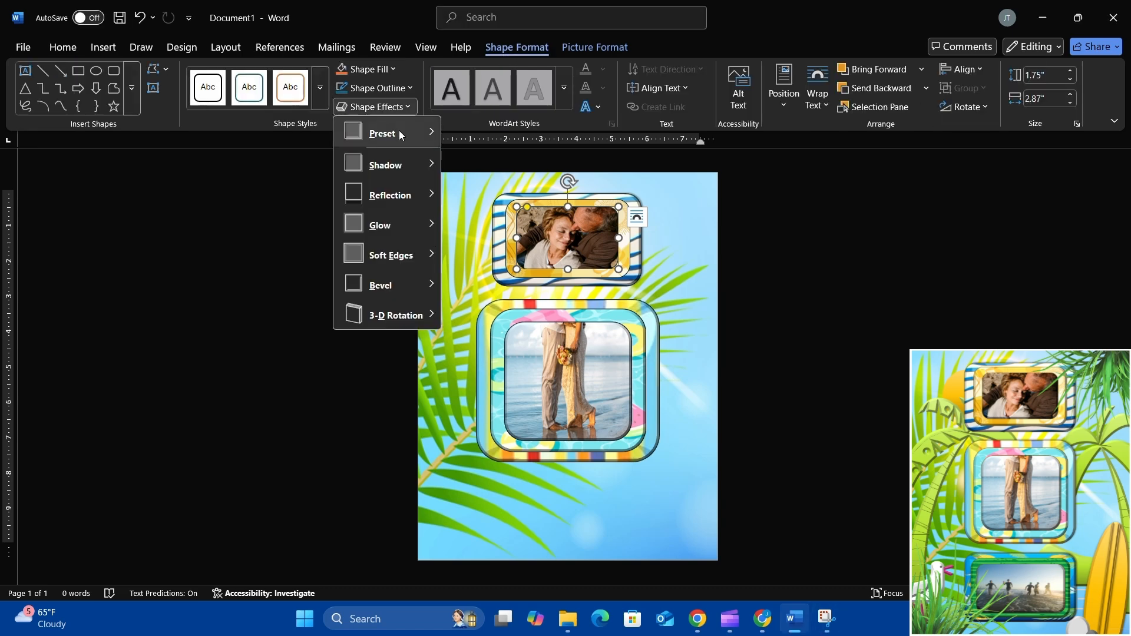
mouse_move(427, 289)
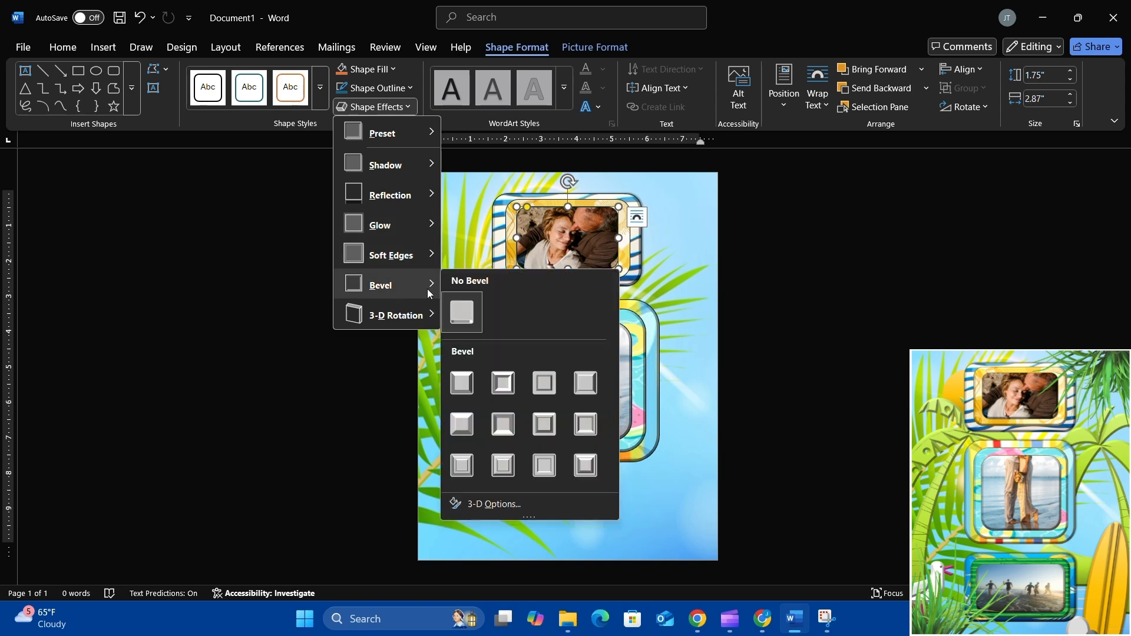
left_click(462, 423)
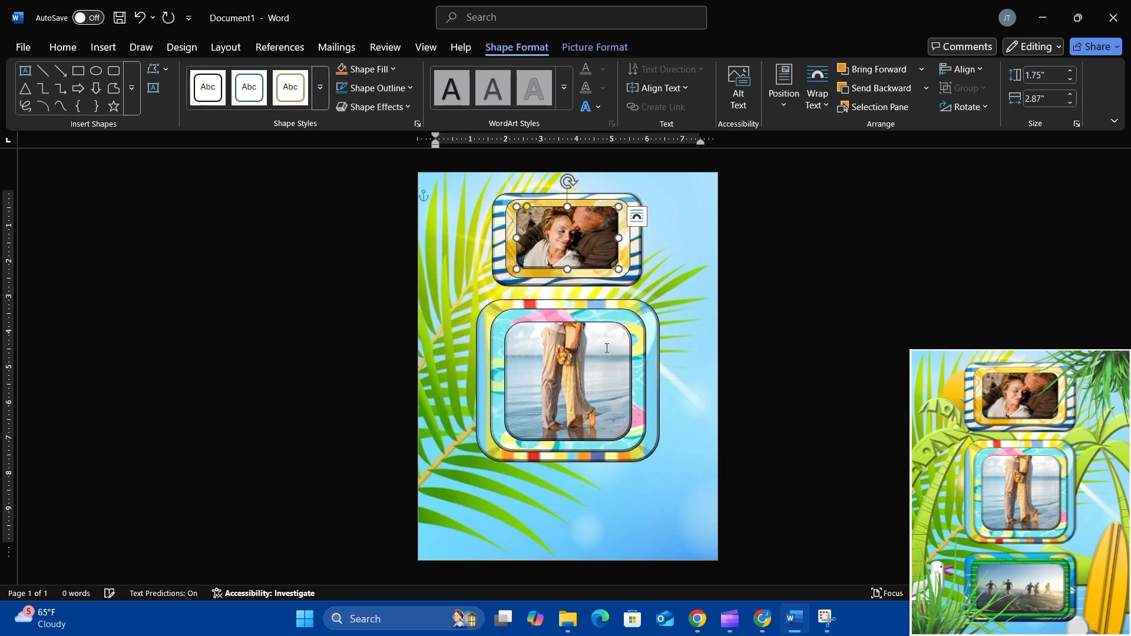
Give the yellow frame around the couple's photo the same bevel preset as the photo
left_click(508, 254)
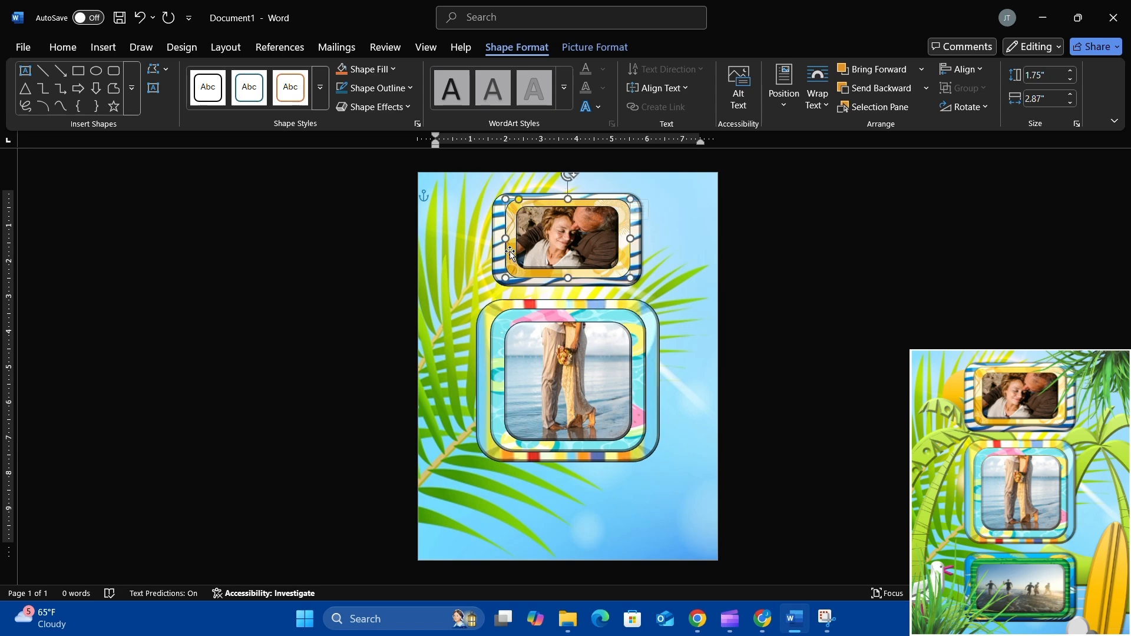
left_click(401, 108)
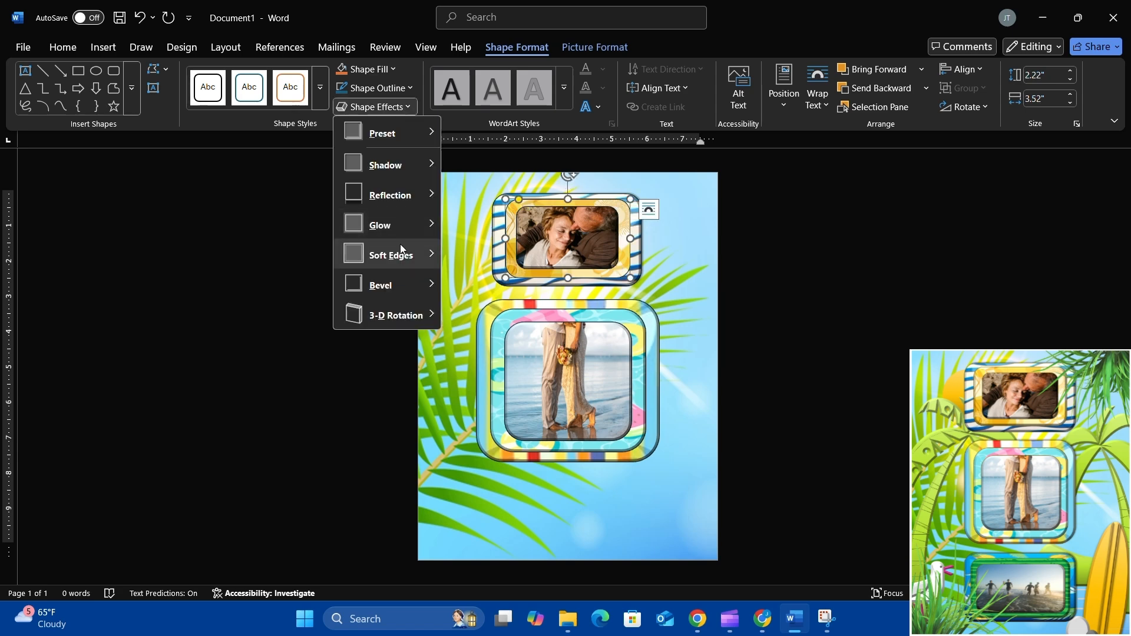
mouse_move(415, 283)
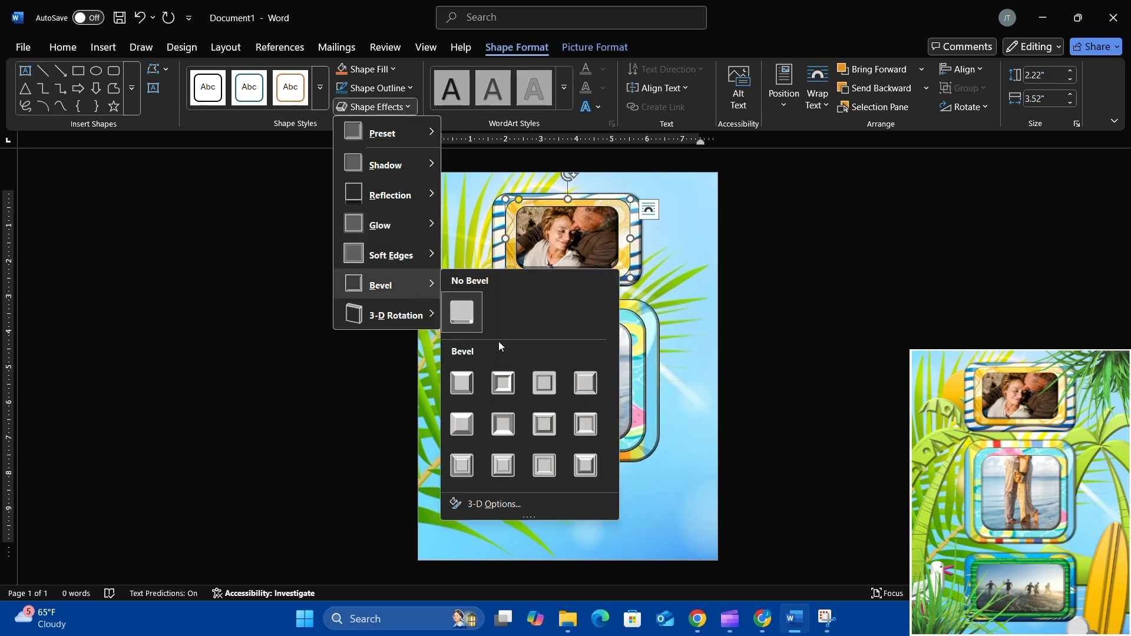
left_click(465, 431)
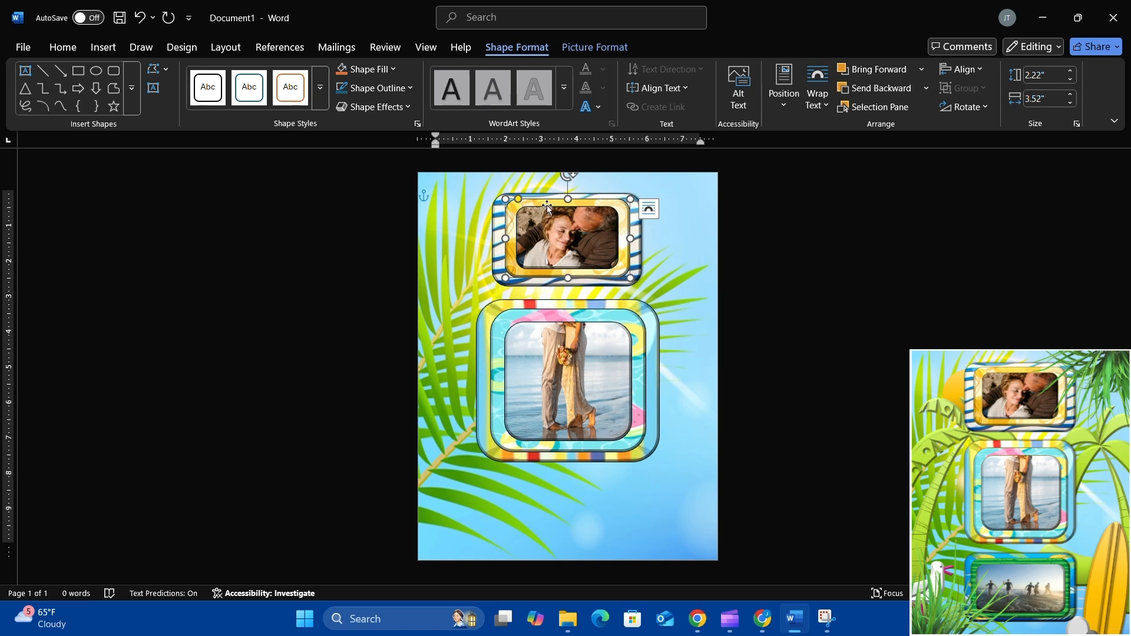
Draw a rounded rectangle about 2.2" by 4.47" below the shoreline photo frame
left_click(405, 157)
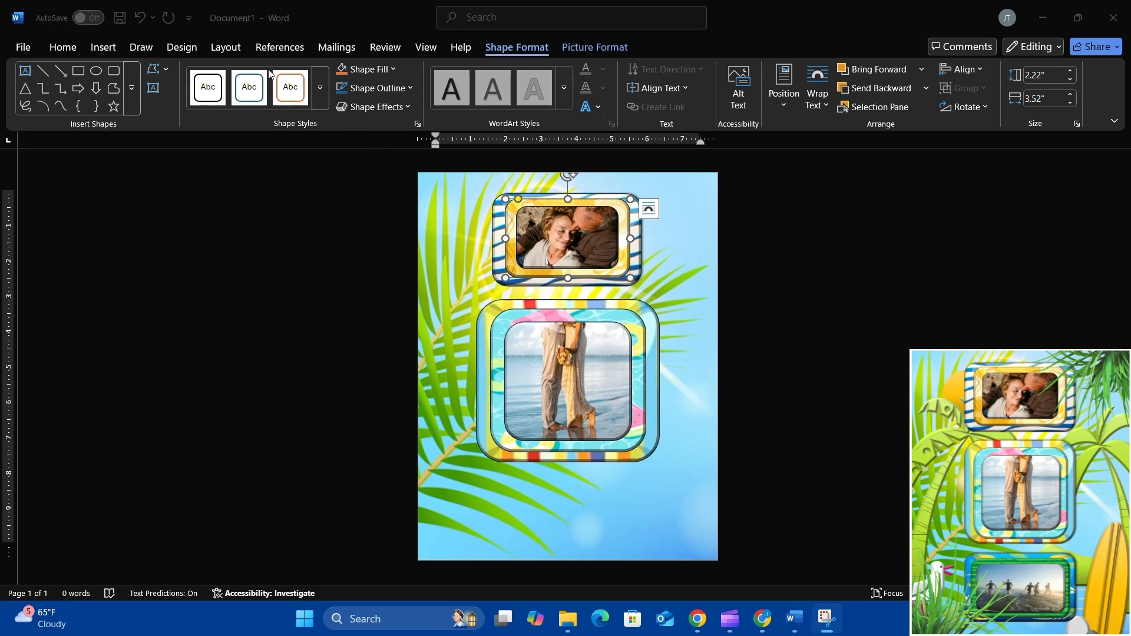
left_click(103, 51)
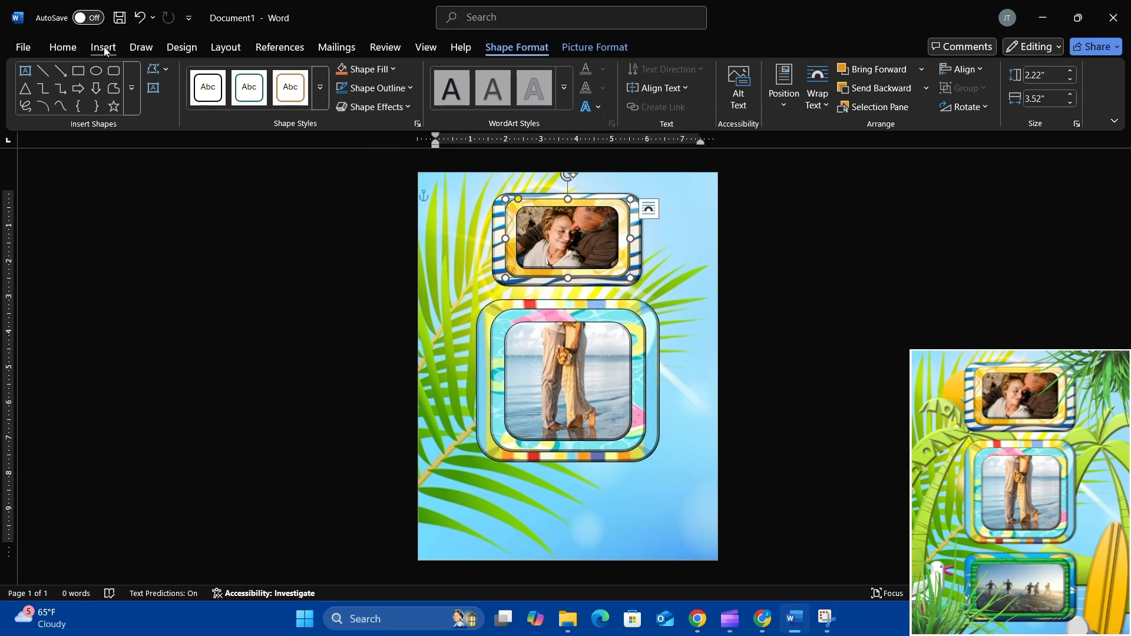
left_click(104, 47)
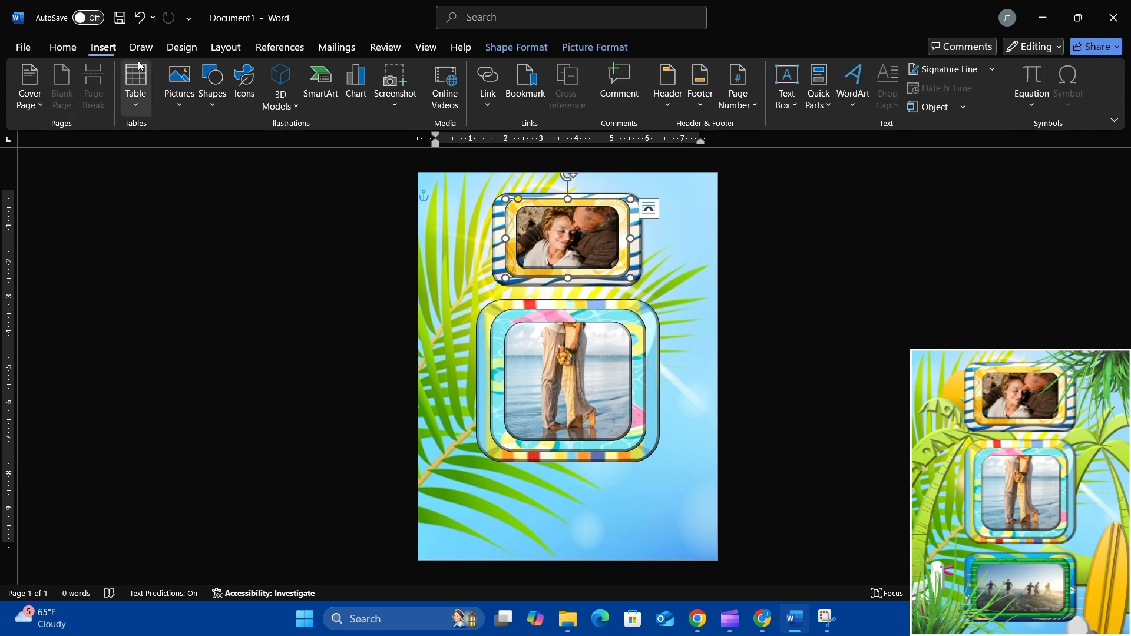
left_click(207, 102)
left_click(296, 151)
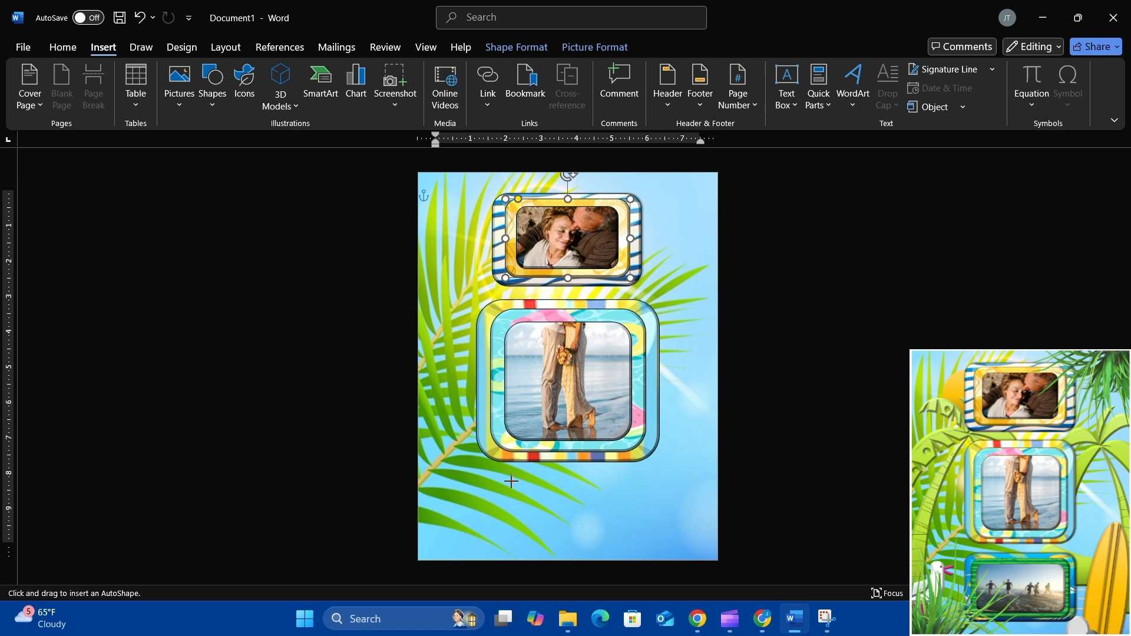
left_click_drag(506, 479, 664, 556)
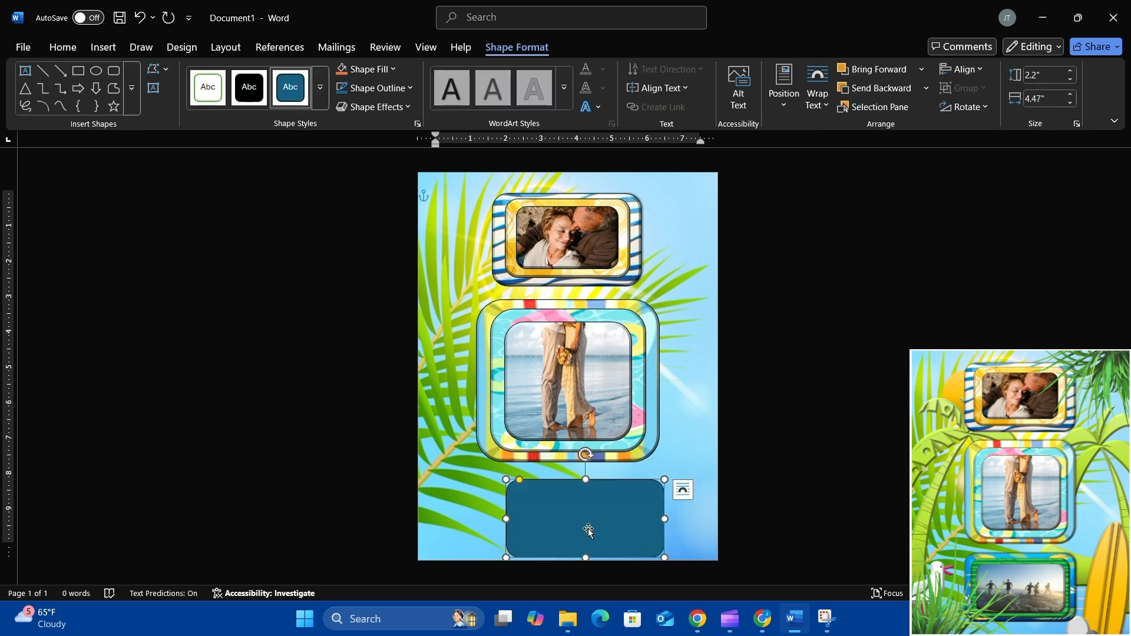
Fill the new rounded rectangle with the picture file set-beach-towel_1308-17606
left_click(380, 75)
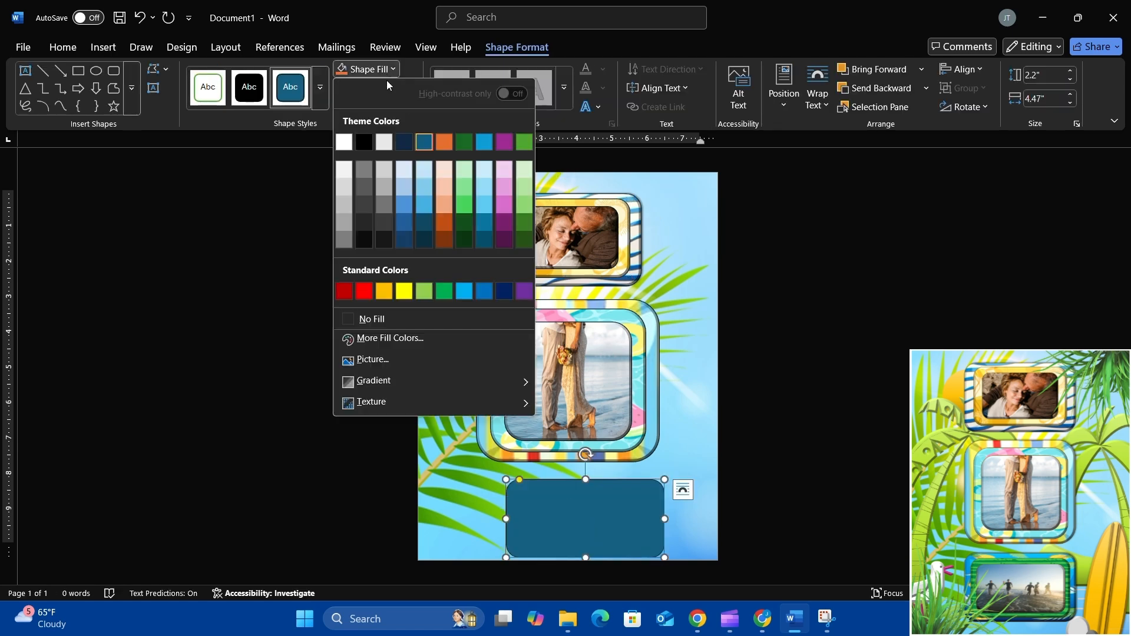
left_click(395, 360)
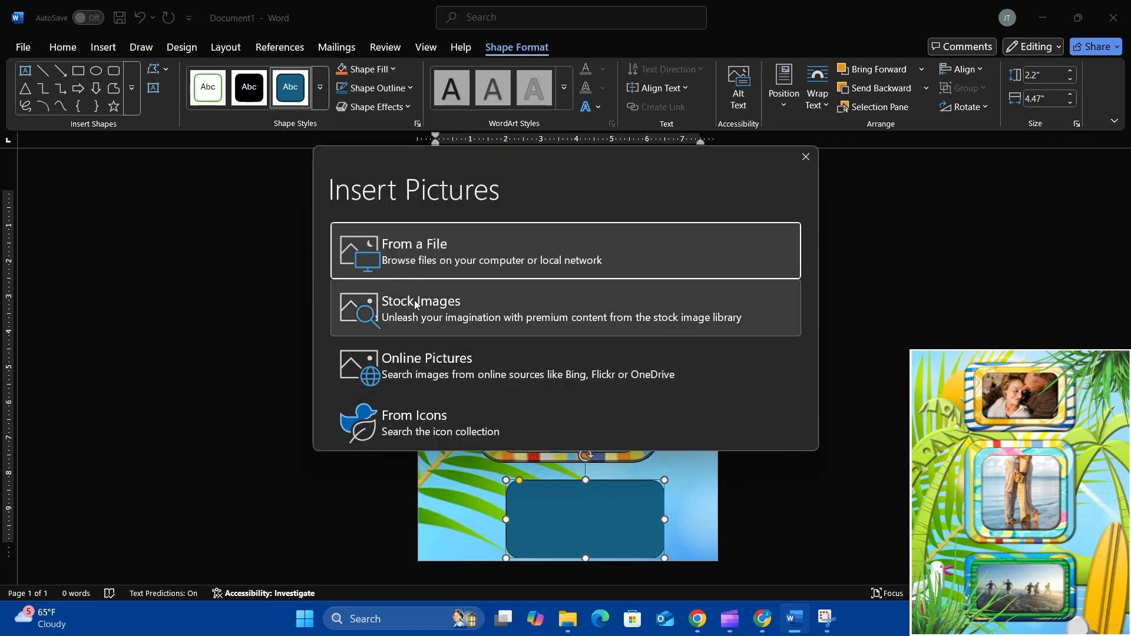
left_click(354, 256)
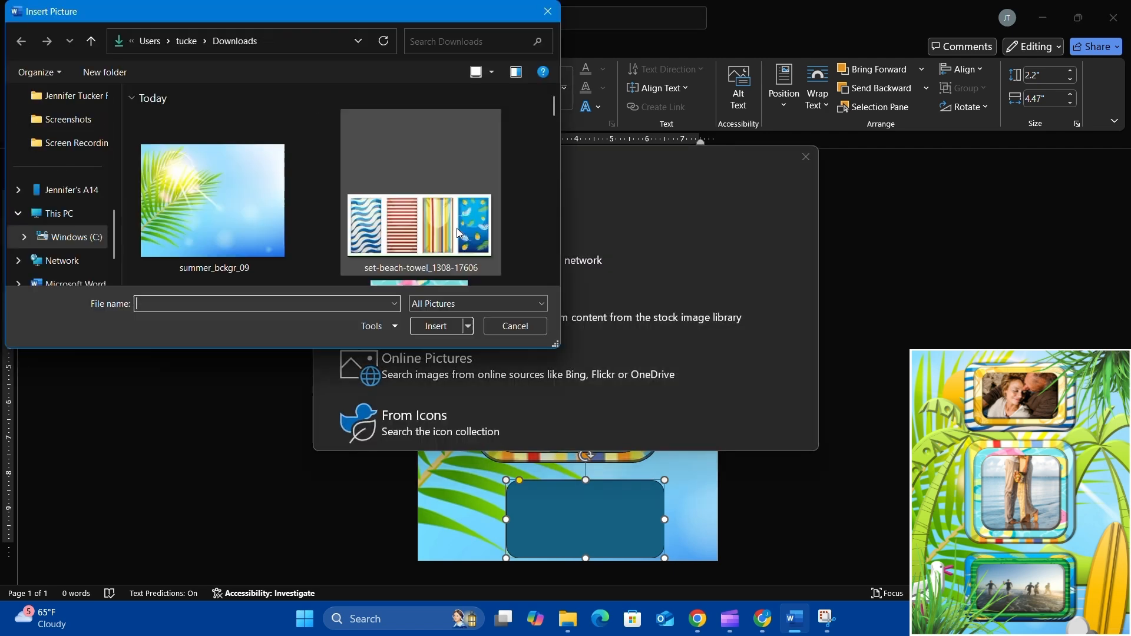
double_click(447, 225)
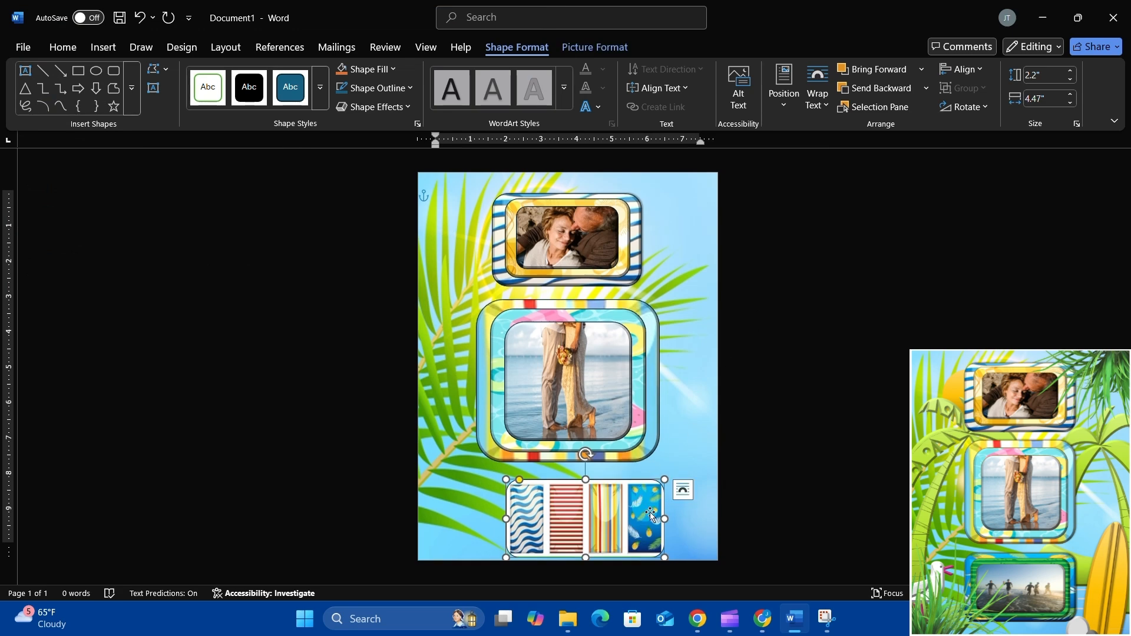
Crop the towel picture to only the blue pineapple-patterned towel, about 1.87" by 0.83"
left_click(602, 49)
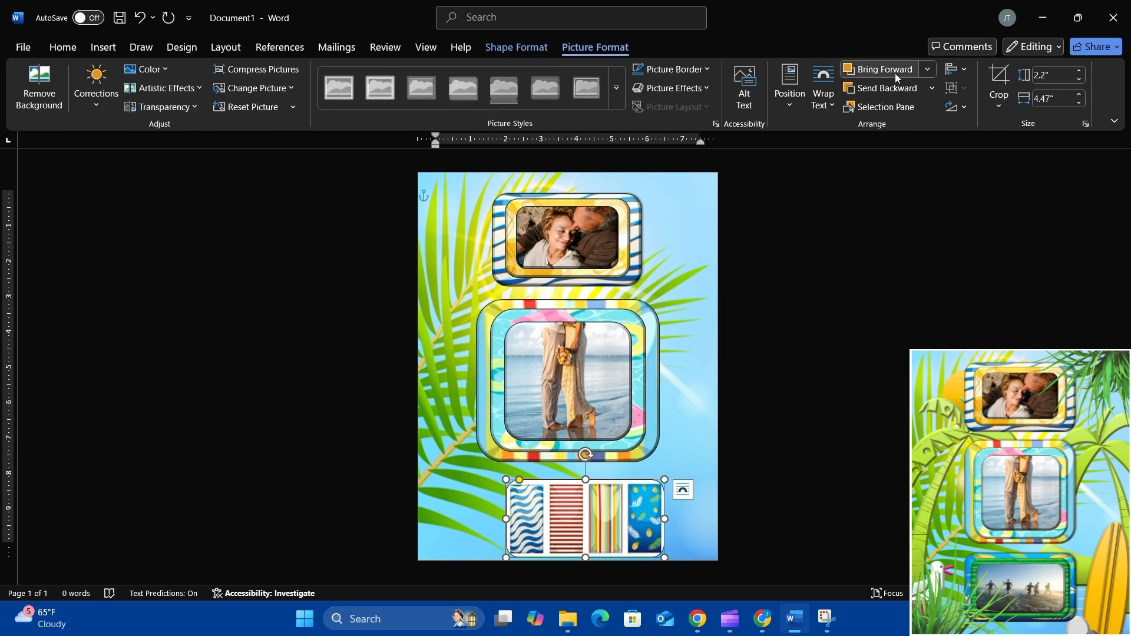
left_click(999, 79)
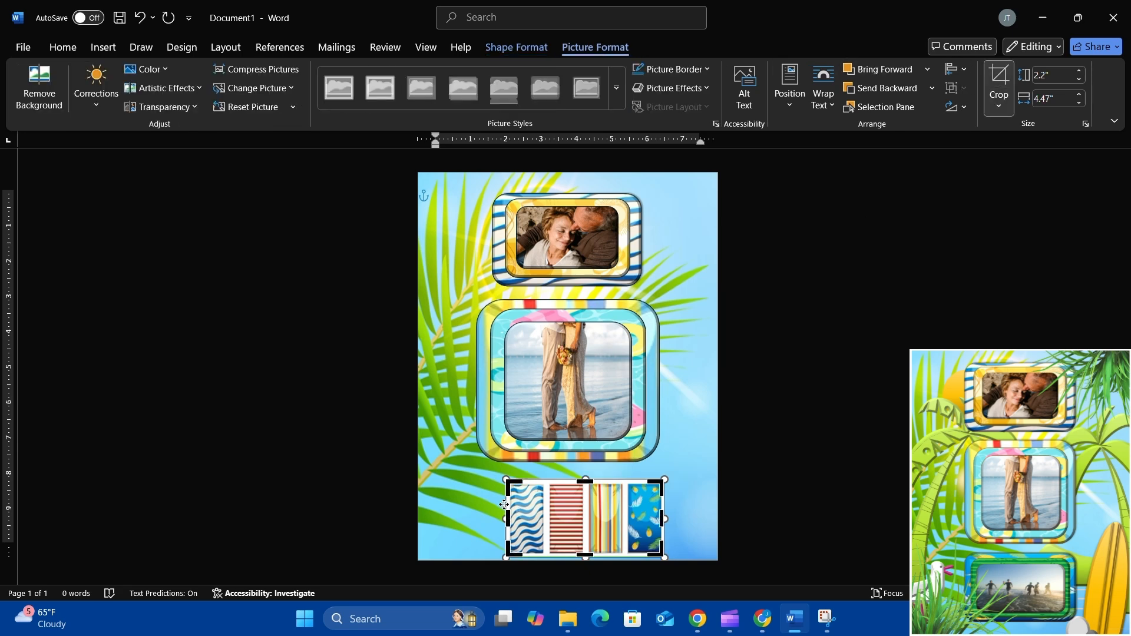
left_click_drag(511, 486, 629, 485)
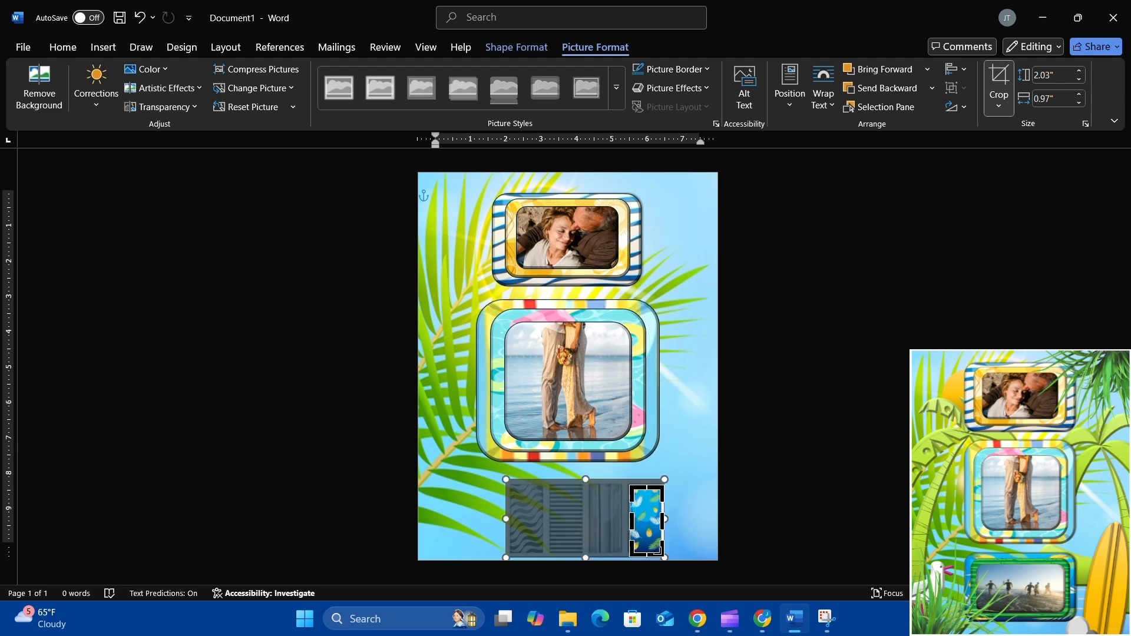
left_click_drag(660, 554, 658, 551)
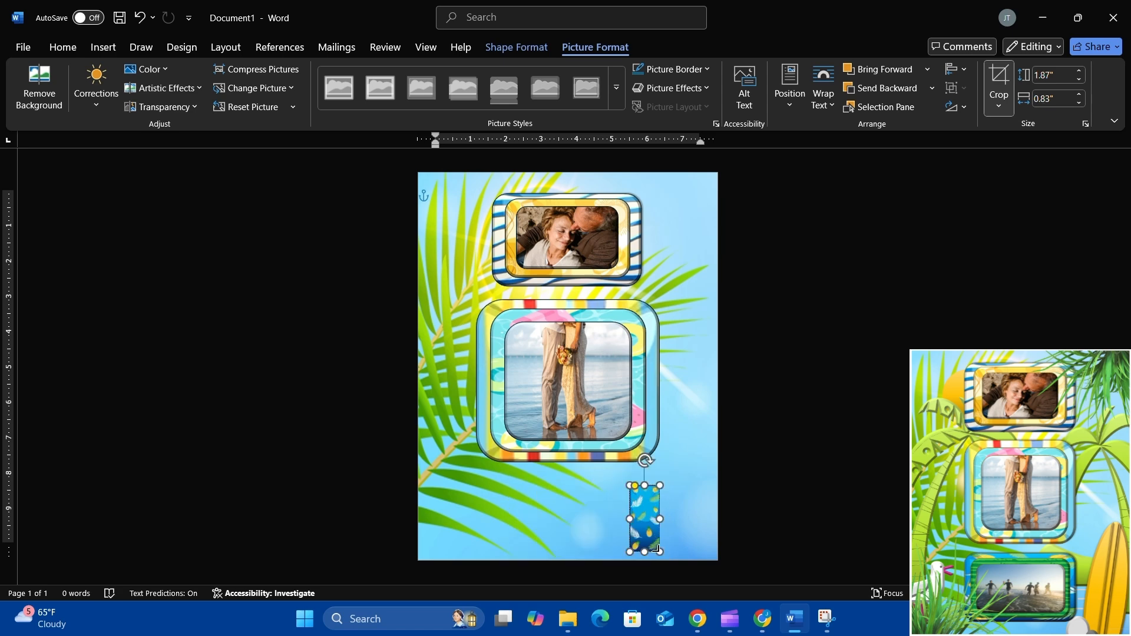
Resize the sideways pineapple towel shape to the striped top frame's size, about 2.59" by 4.22", and place it below the shoreline photo
left_click_drag(625, 486, 553, 193)
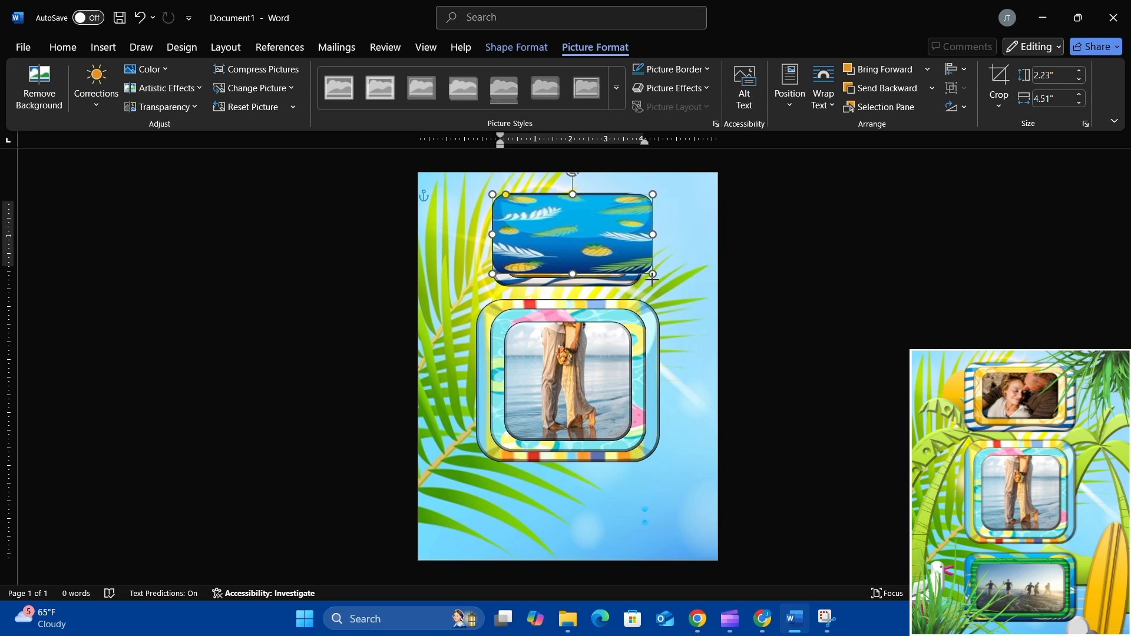
left_click_drag(653, 275, 642, 287)
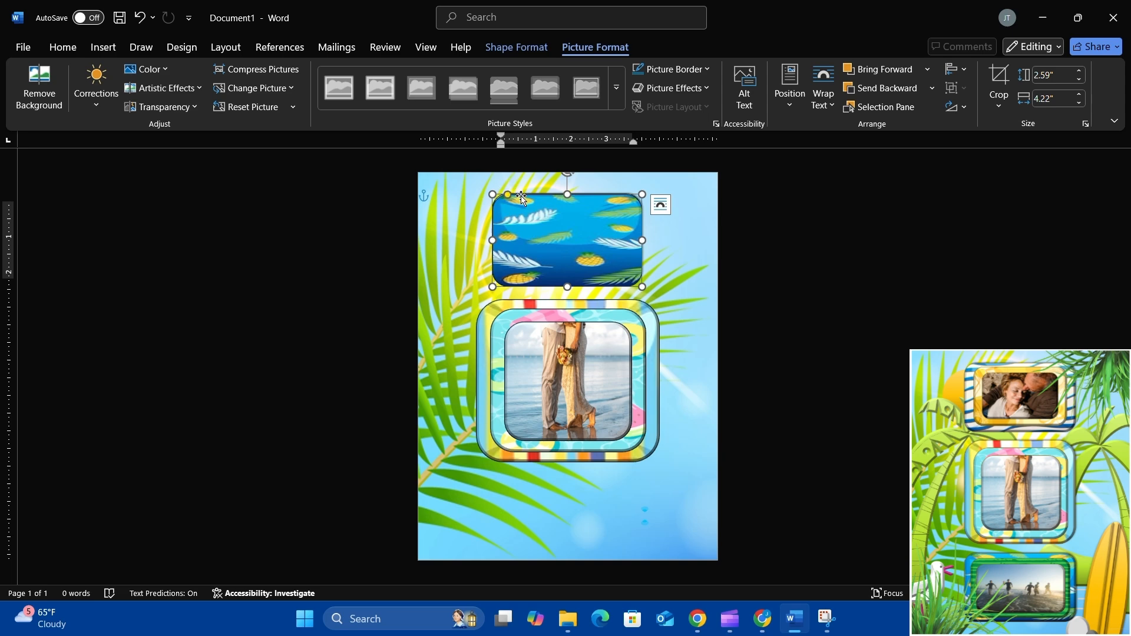
left_click_drag(520, 195, 529, 463)
key("ctrl+z")
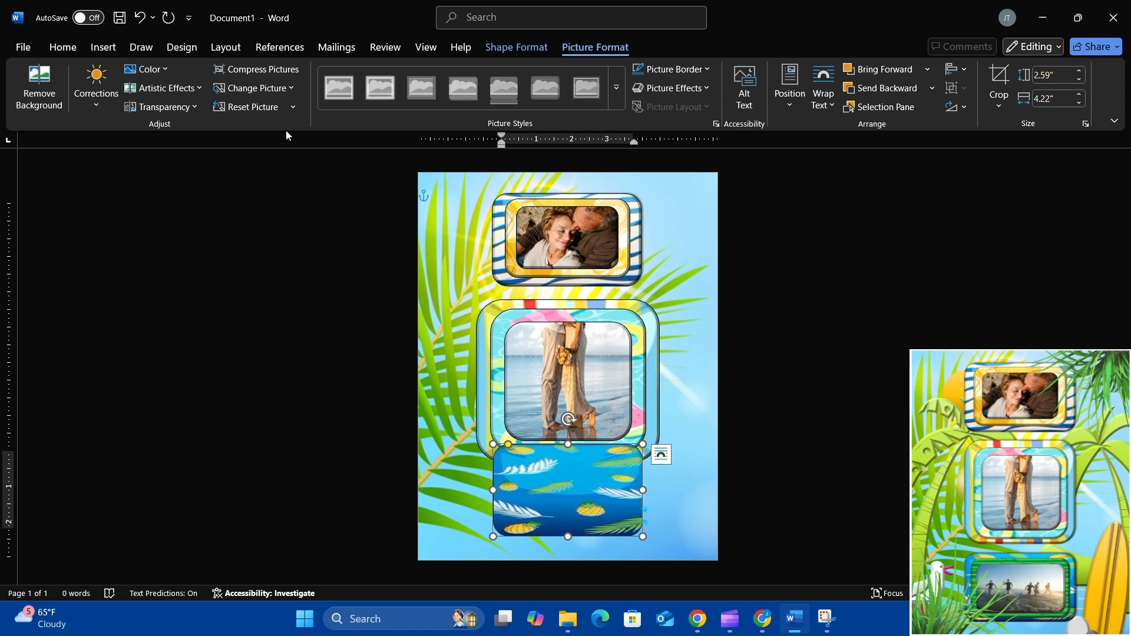
Draw a rounded rectangle about 2.1" by 3.47" inside the pineapple-patterned frame
left_click(103, 47)
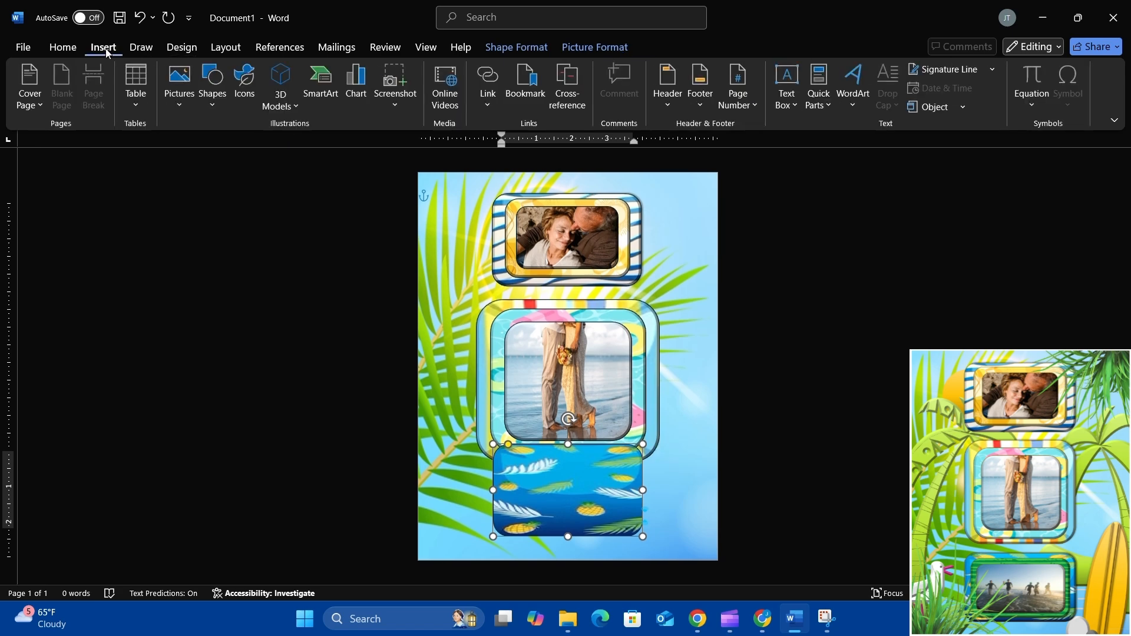
left_click(216, 104)
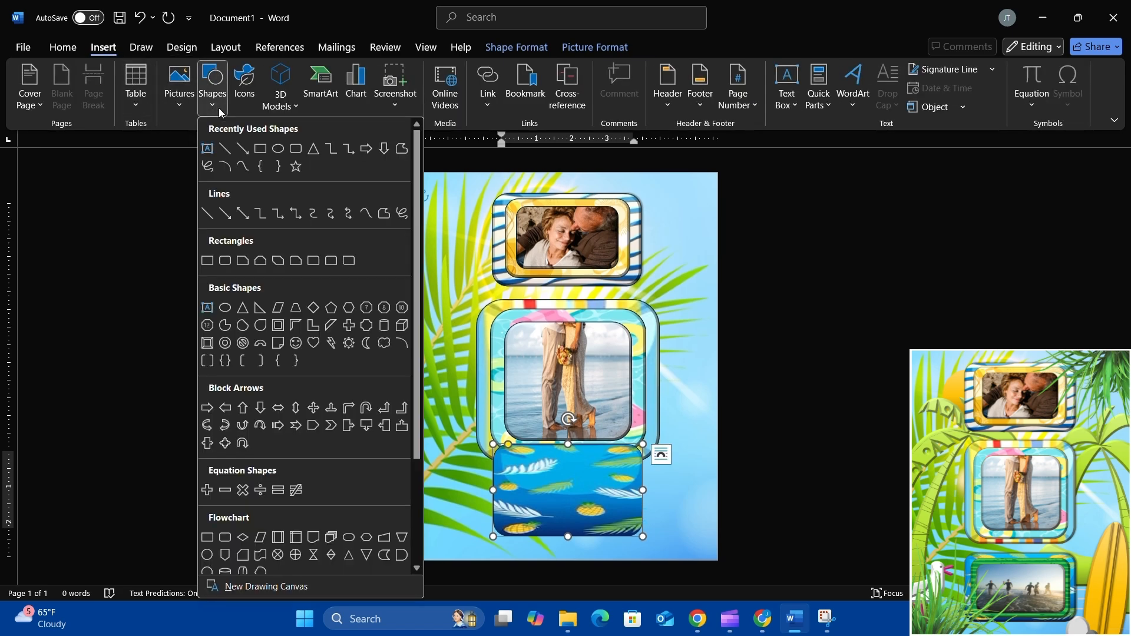
left_click(295, 152)
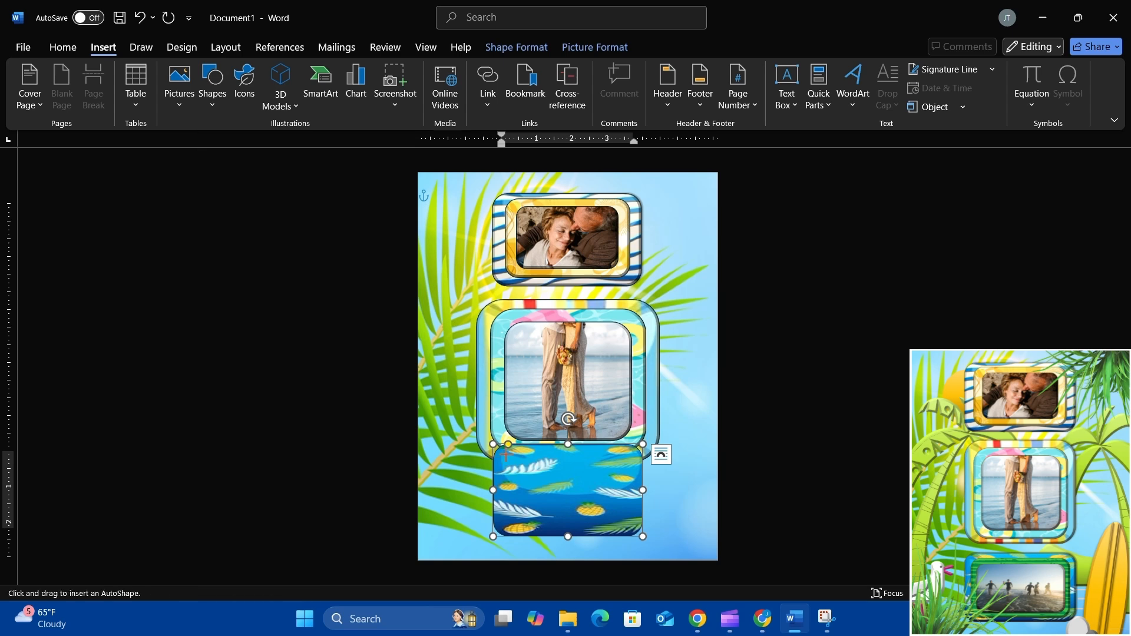
left_click_drag(506, 454, 627, 529)
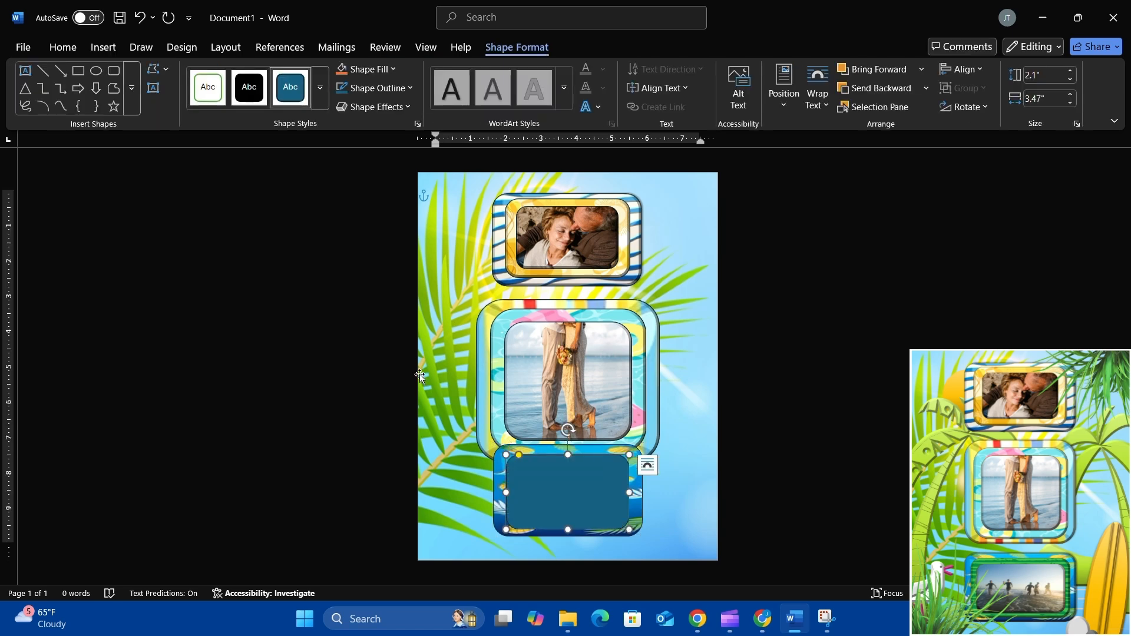
Fill the rounded rectangle inside the pineapple-patterned frame with the green striped stock image found by searching for "summer stripes"
left_click(394, 70)
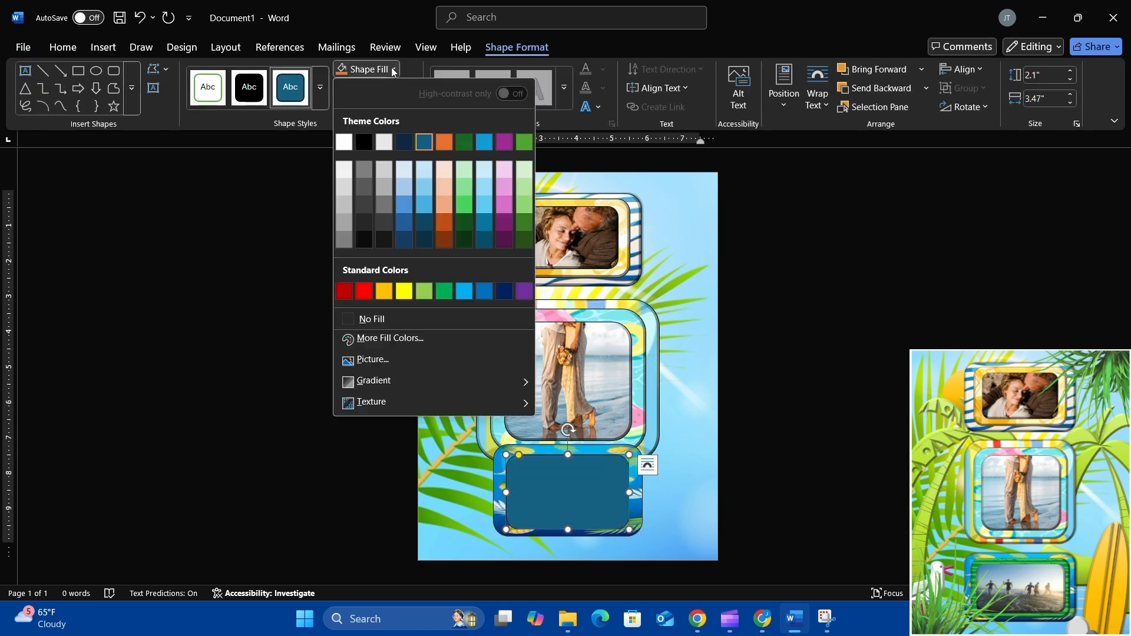
left_click(380, 366)
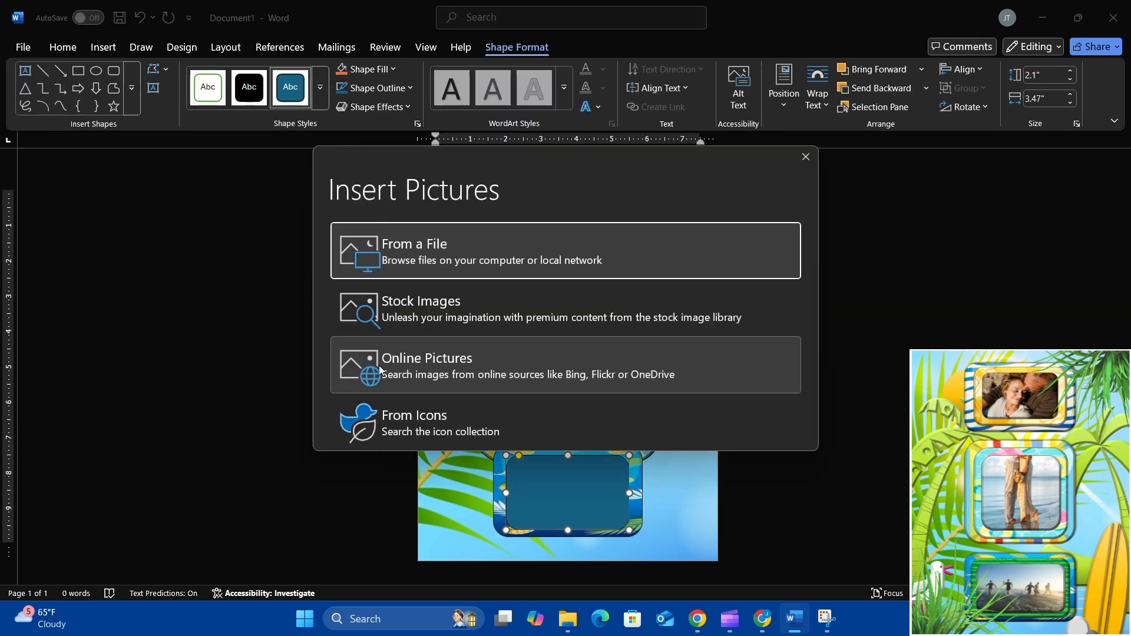
left_click(437, 306)
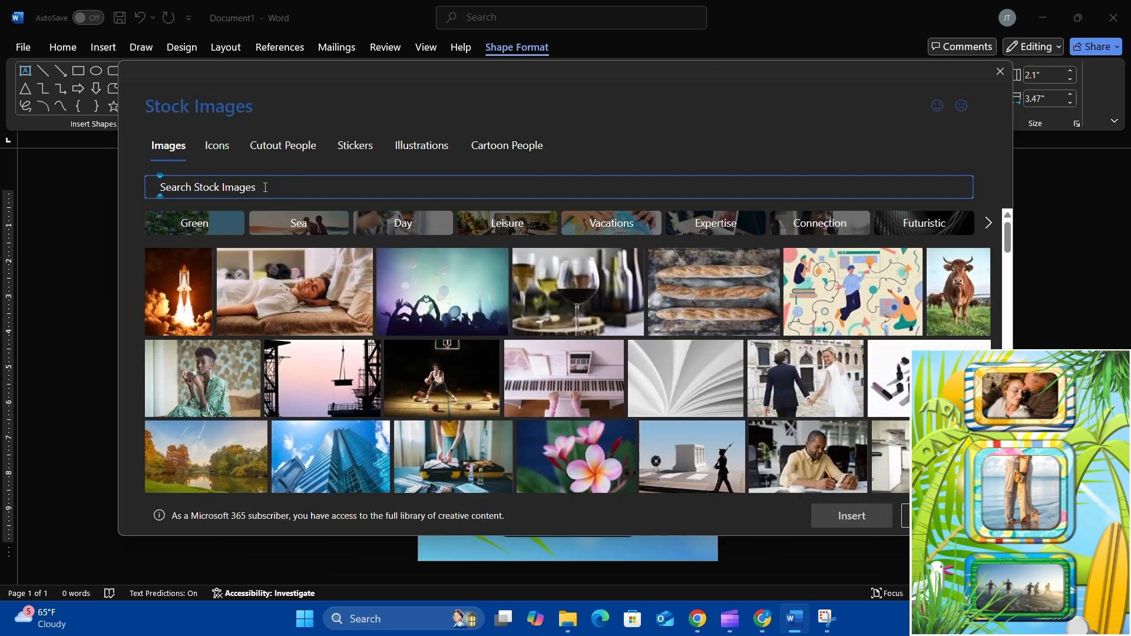
type("summer")
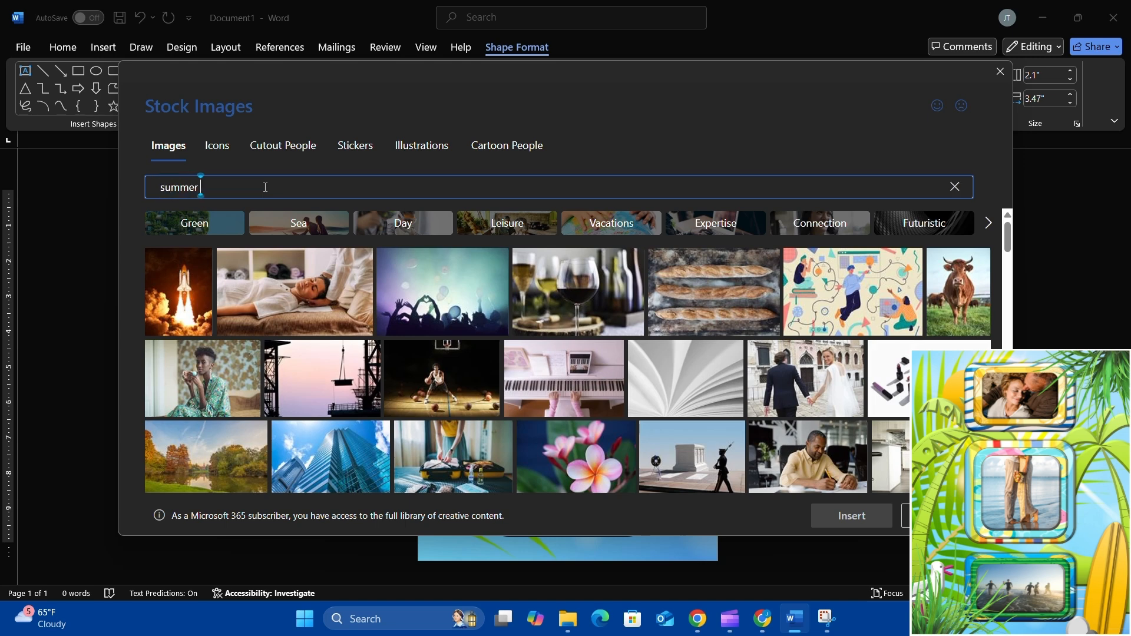
type(" strips")
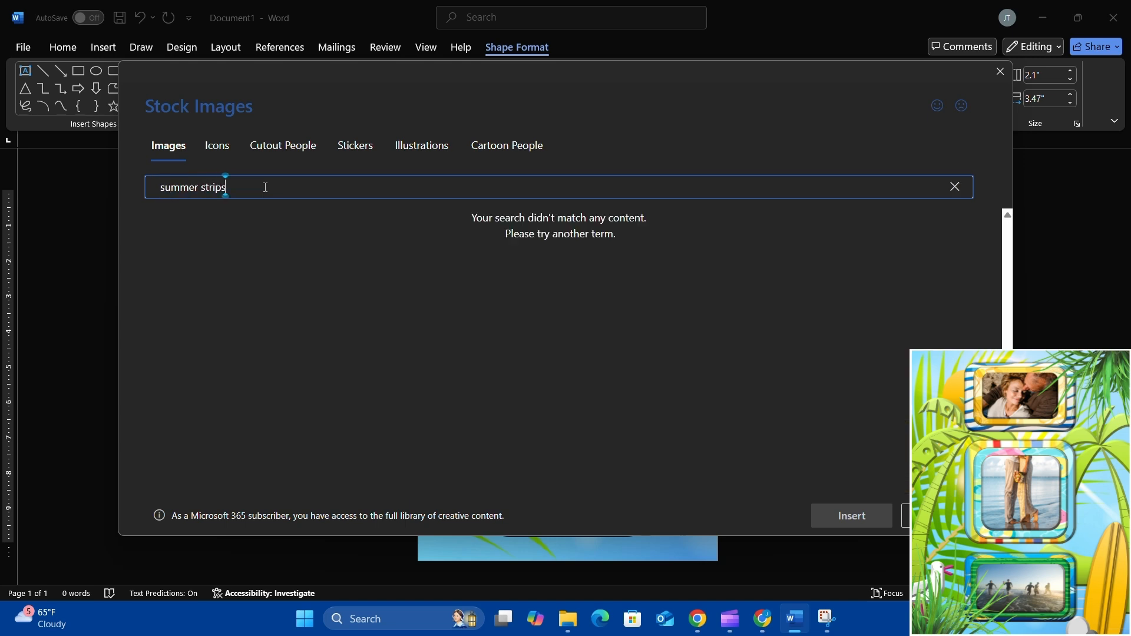
key("BackSpace")
key("BackSpace")
type("pes")
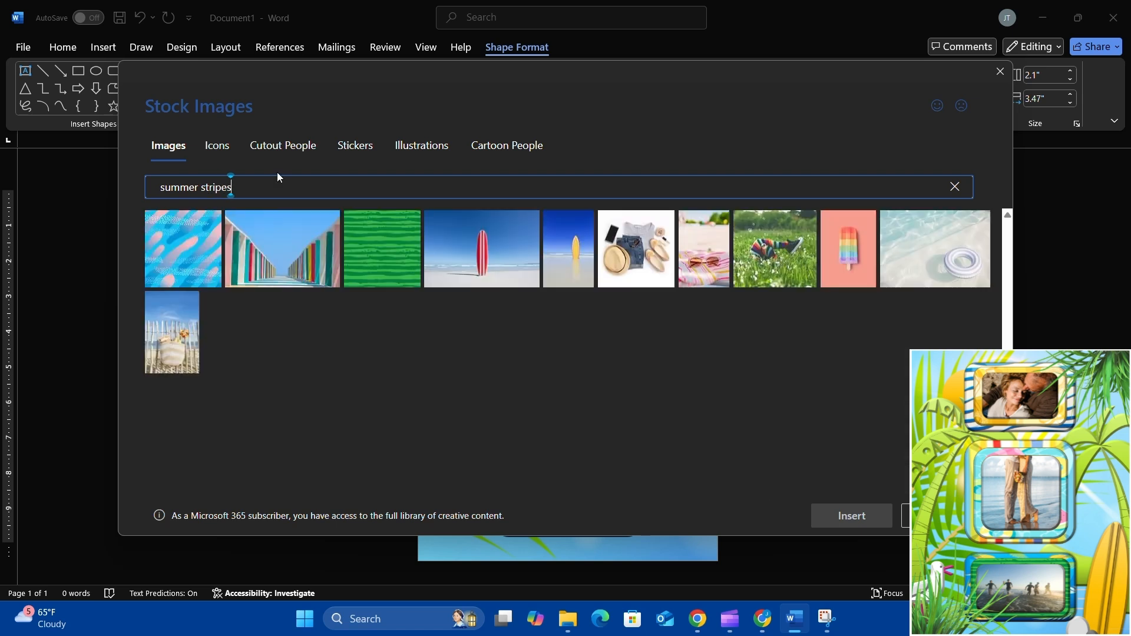
left_click(383, 249)
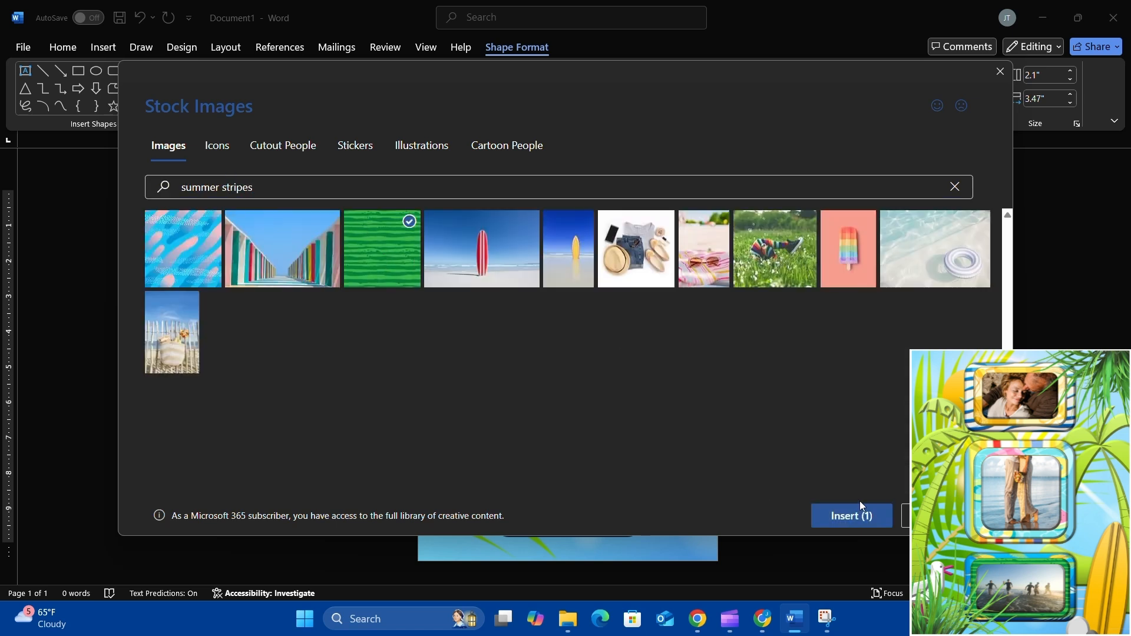
left_click(870, 524)
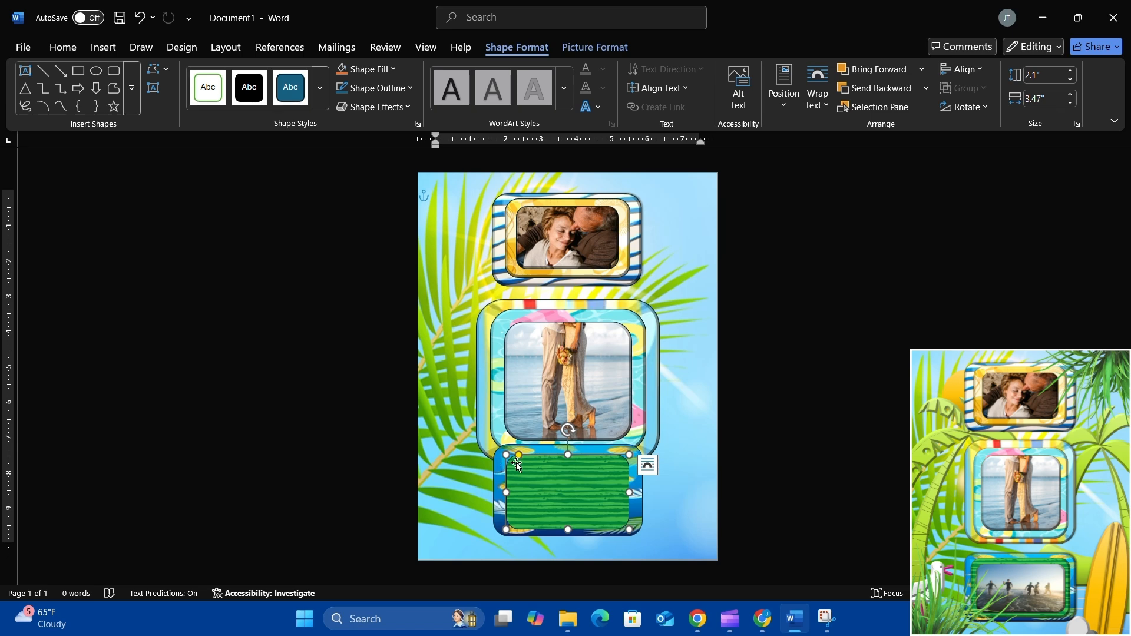
Draw a rounded rectangle about 1.35" by 2.44" inside the green striped frame
left_click(111, 49)
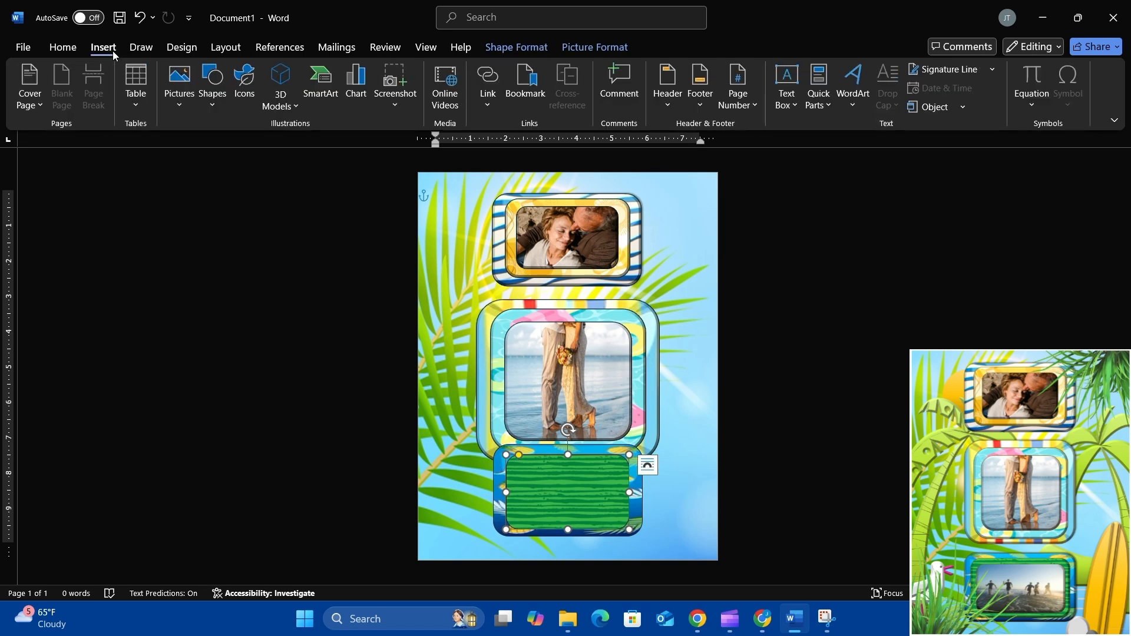
left_click(212, 82)
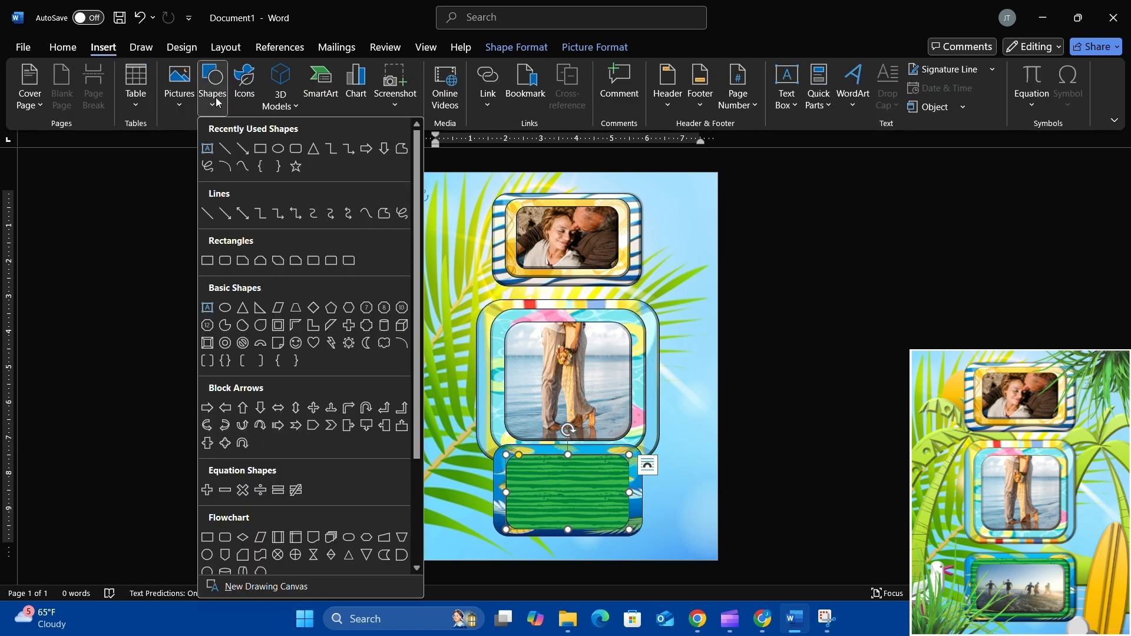
left_click(296, 149)
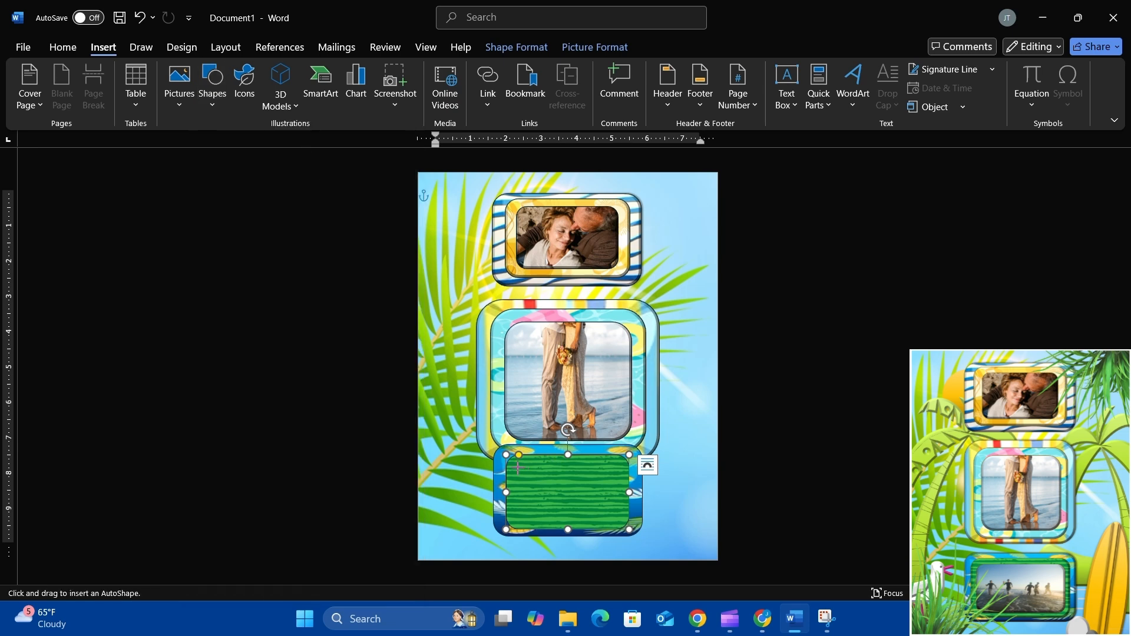
scroll(517, 468, "up", 1)
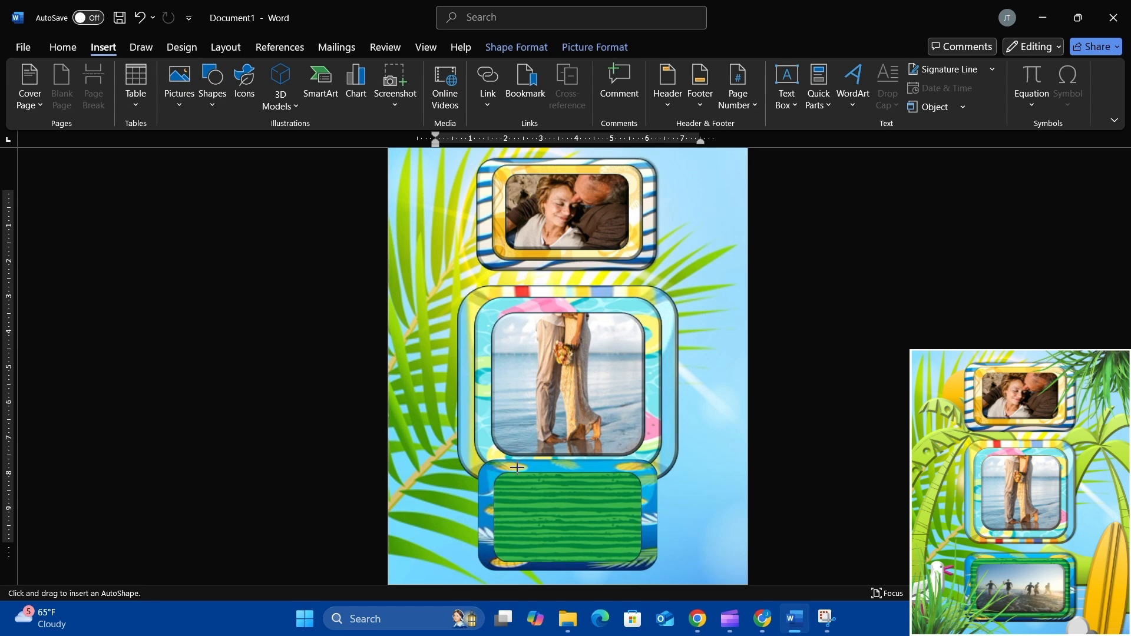
scroll(517, 467, "up", 1)
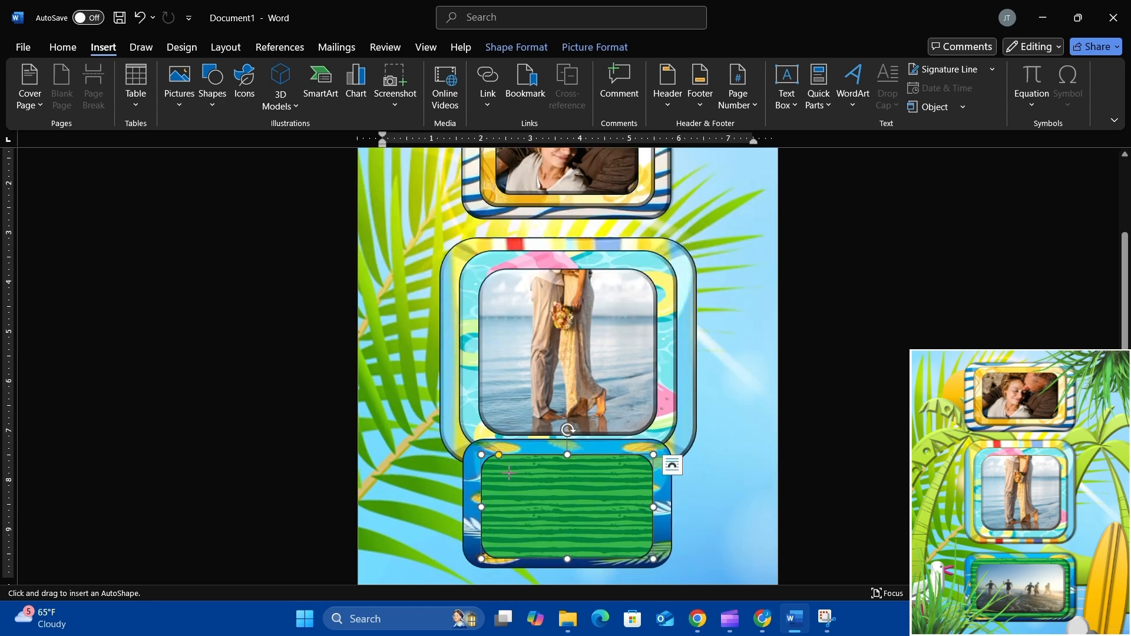
left_click_drag(509, 473, 630, 540)
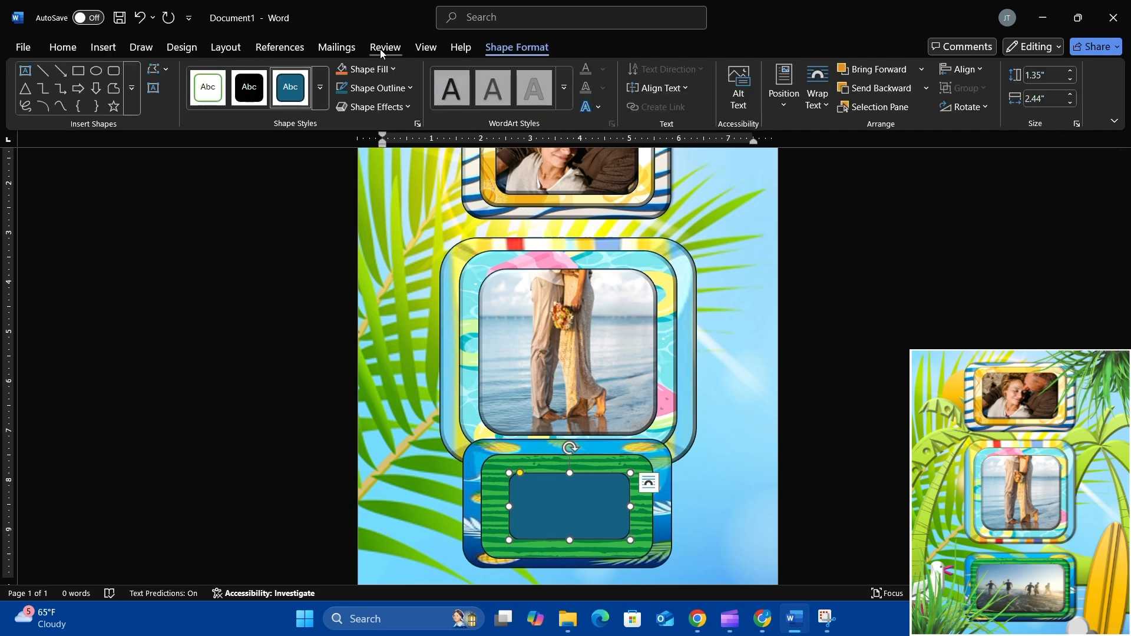
Open the stock image library for the new inner rectangle's picture fill and search it for "summer days"
left_click(387, 71)
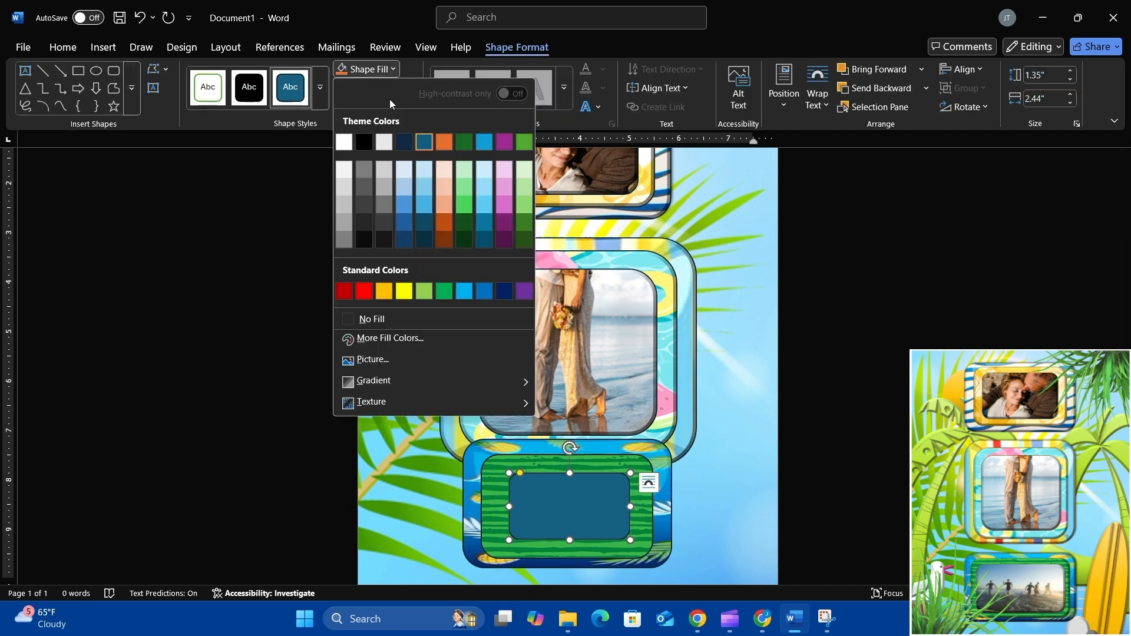
left_click(387, 365)
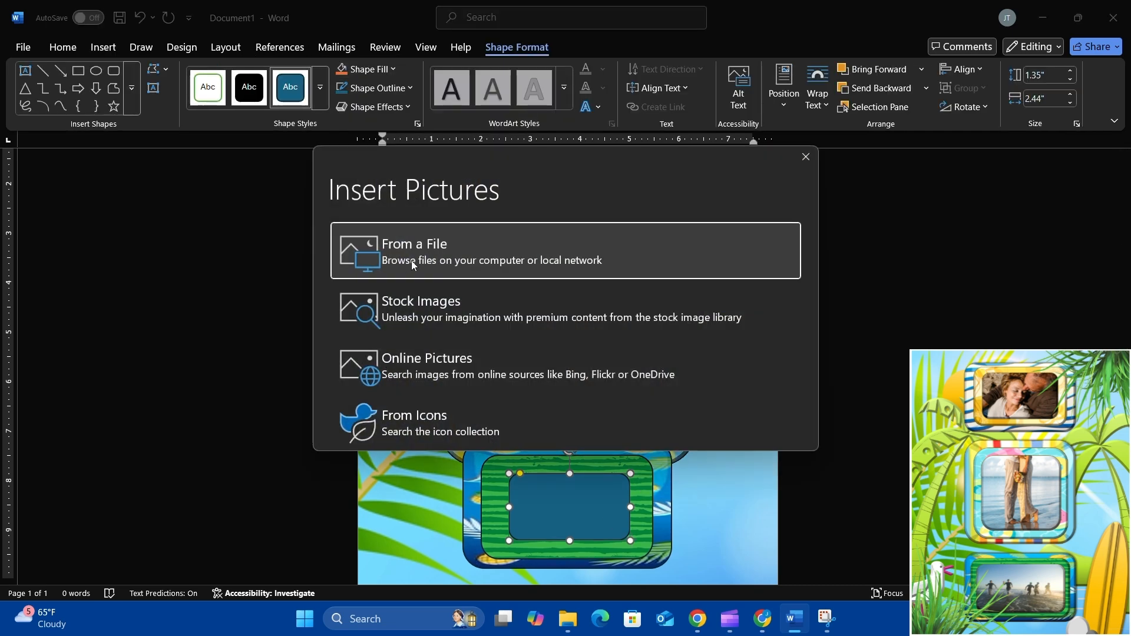
left_click(405, 327)
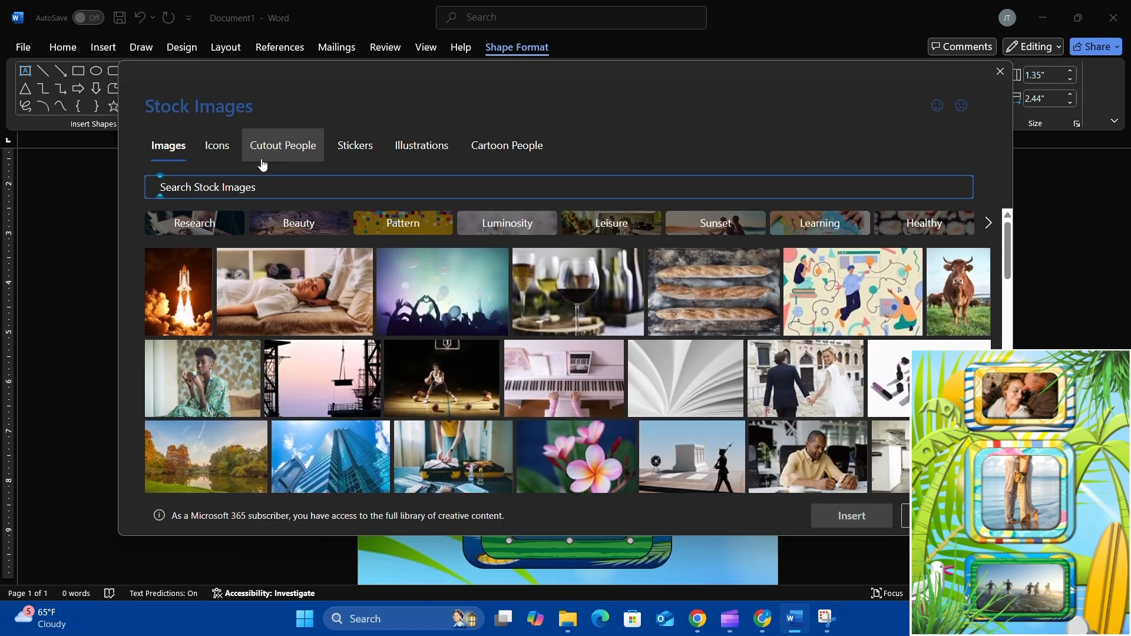
left_click(263, 175)
type("summe")
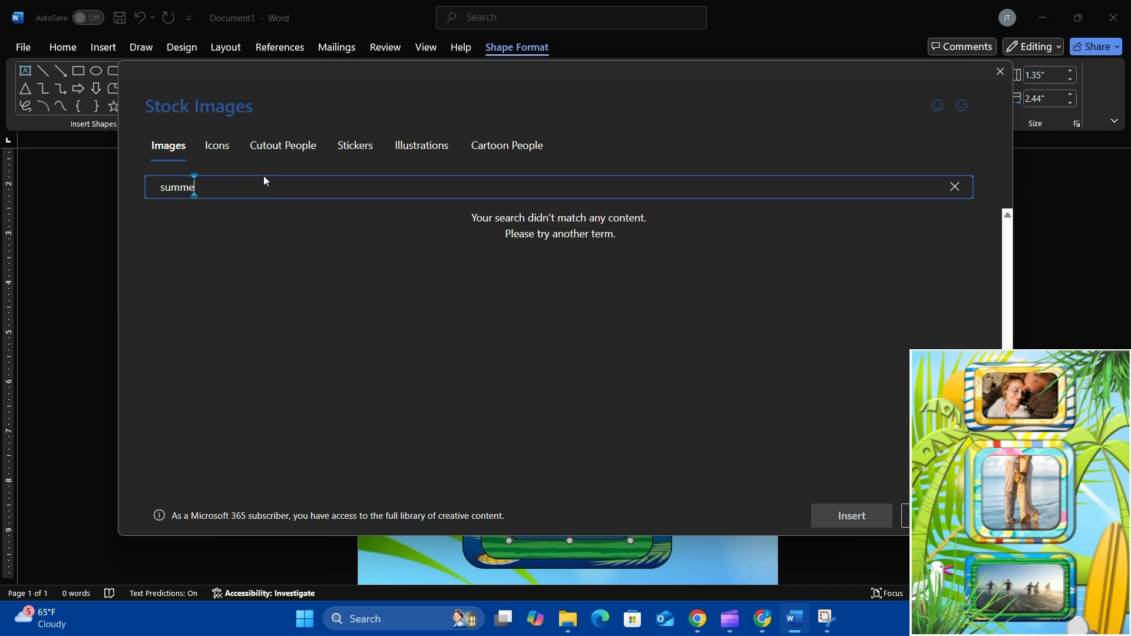
type("r day")
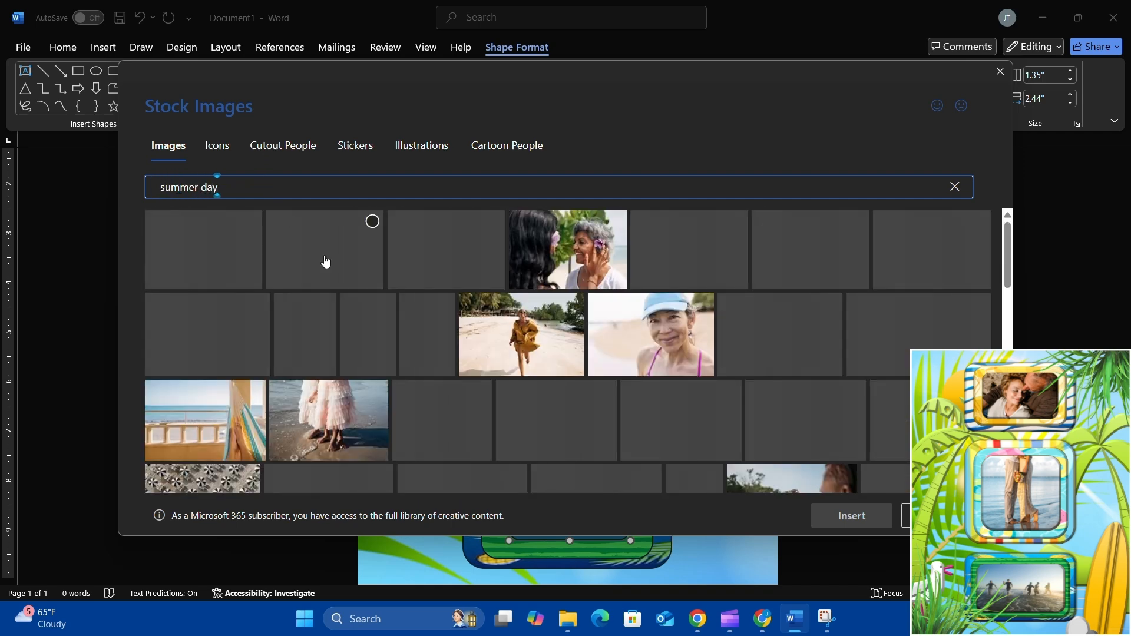
type("s")
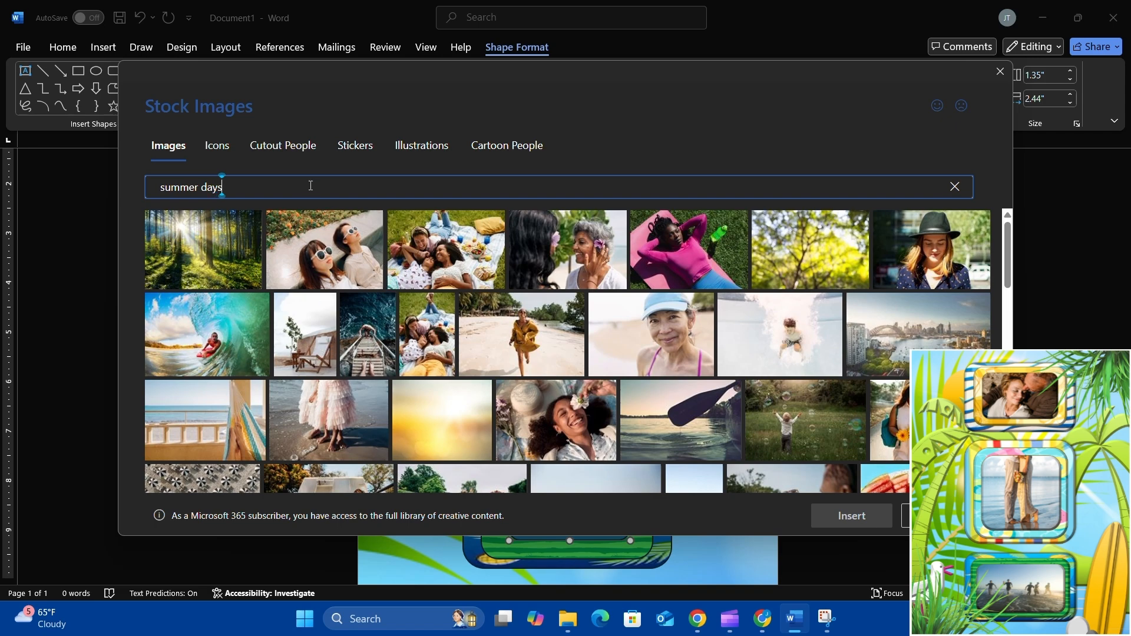
Search the stock images for "beach days" and fill the inner rectangle with the photo of silhouetted people running in the surf
key("BackSpace")
key("BackSpace")
key("BackSpace")
key("BackSpace")
key("BackSpace")
key("BackSpace")
key("BackSpace")
key("BackSpace")
key("BackSpace")
key("BackSpace")
key("BackSpace")
type("h")
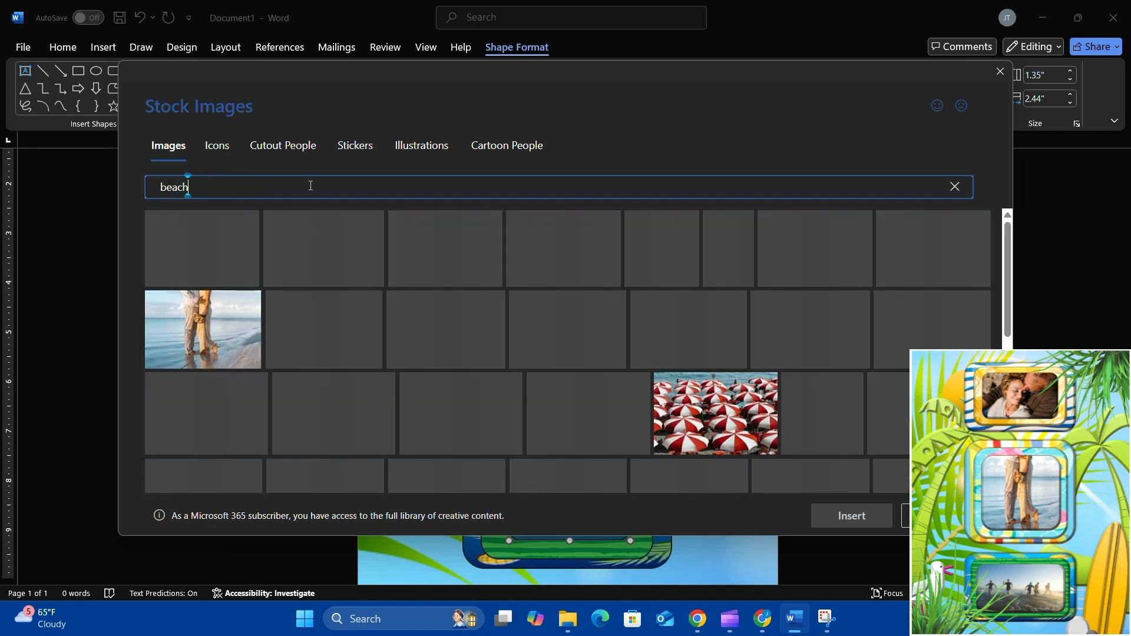
type(" days")
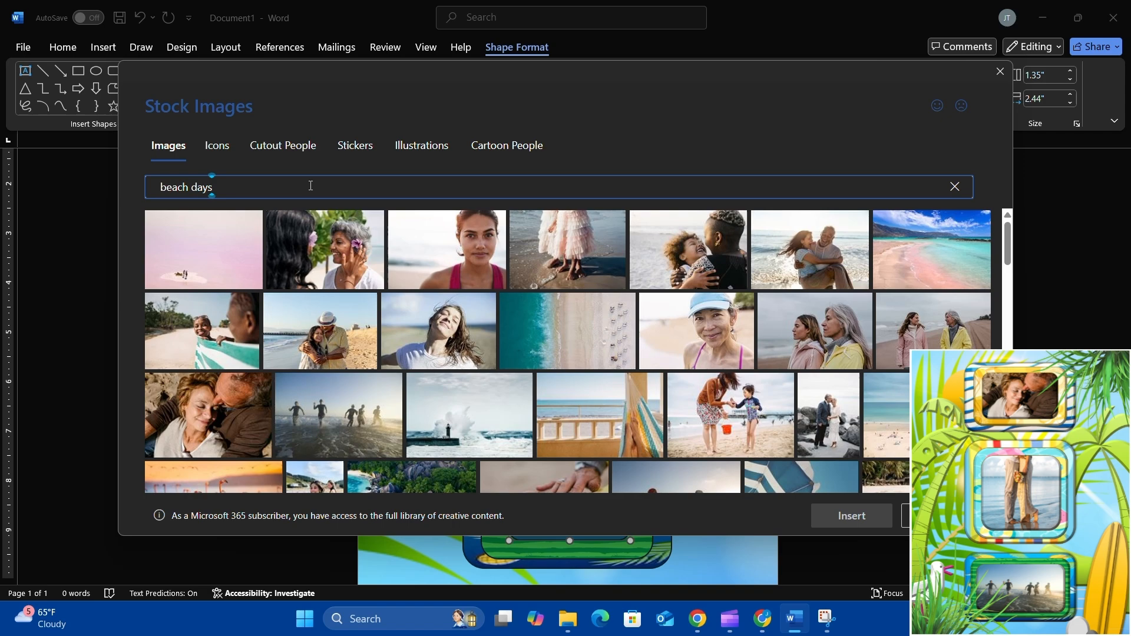
left_click(359, 415)
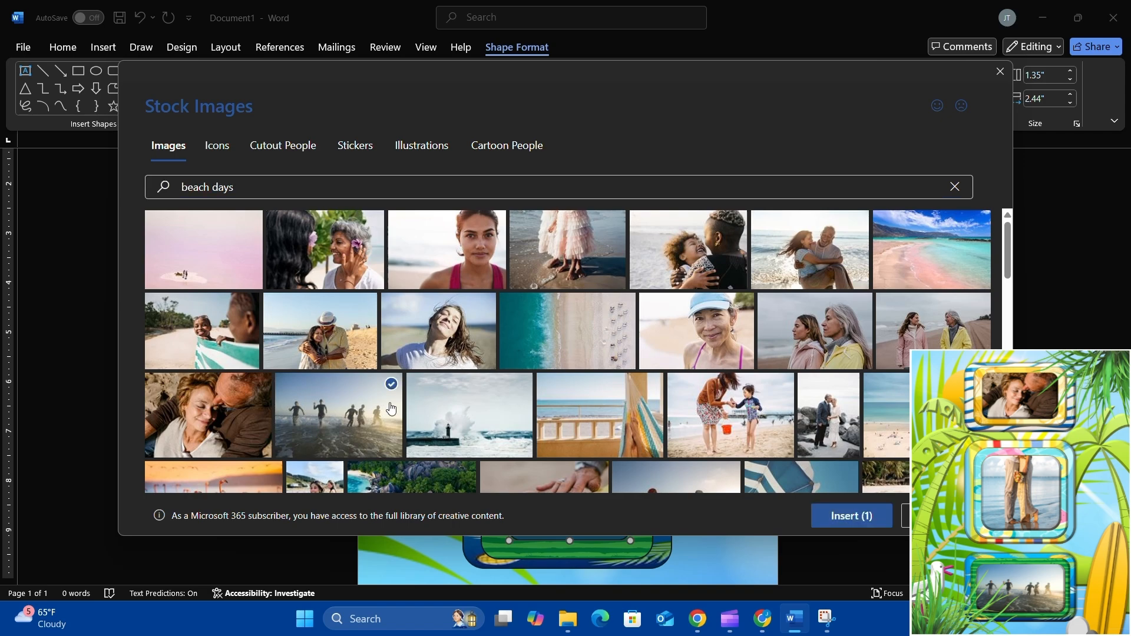
left_click(857, 517)
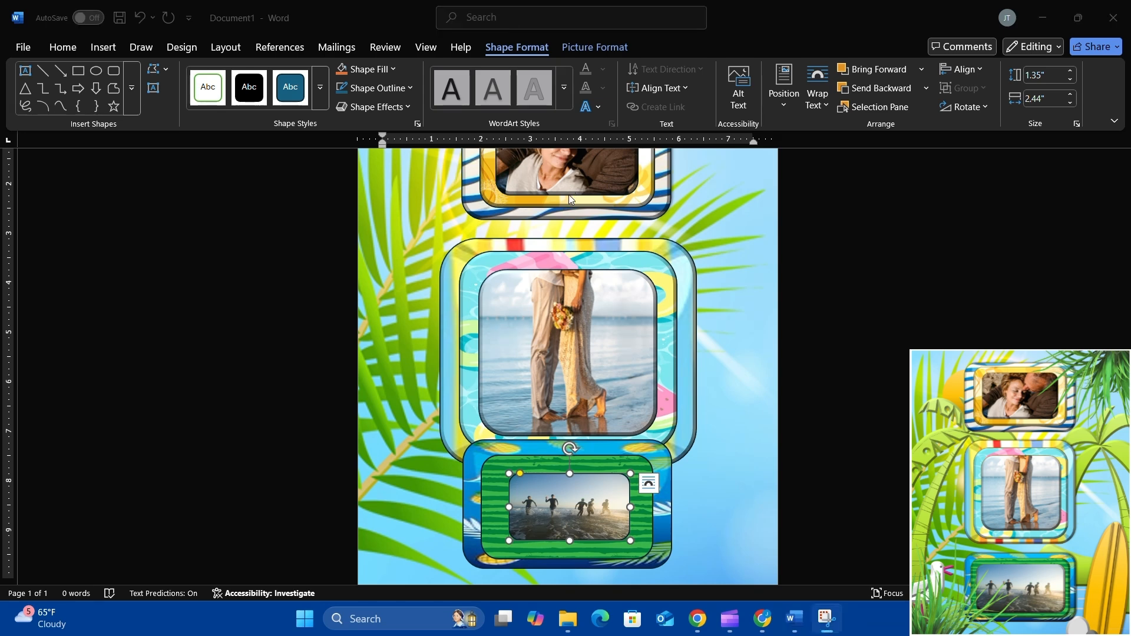
Move the green striped frame toward the pineapple-patterned frame's upper-left corner and enlarge it to about 2.24" by 3.75"
left_click(490, 475)
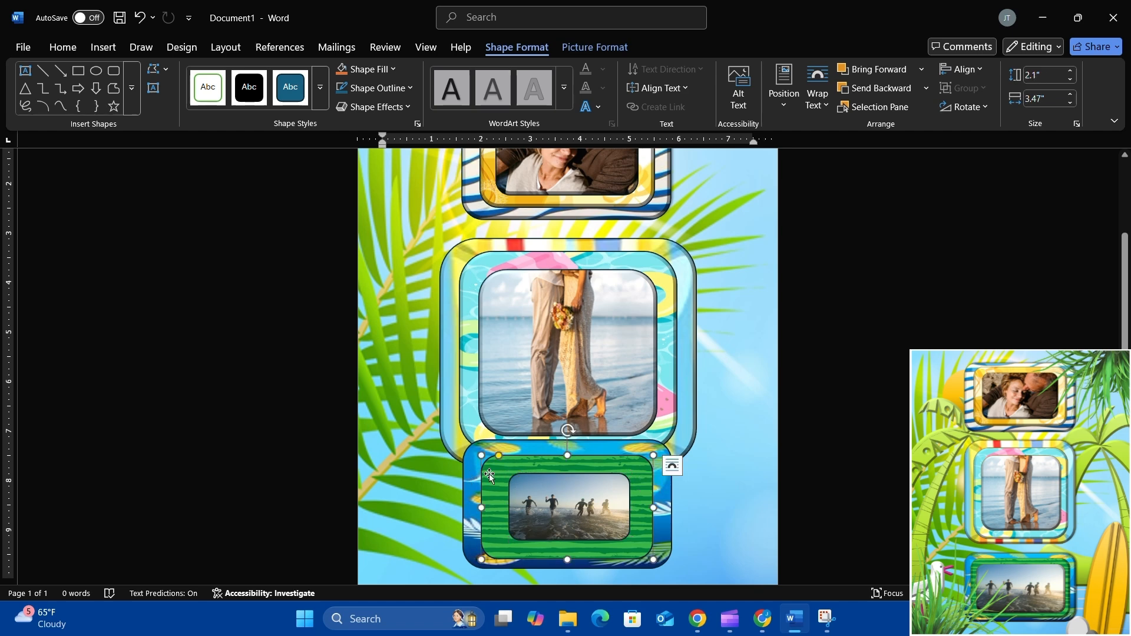
left_click_drag(500, 475, 492, 467)
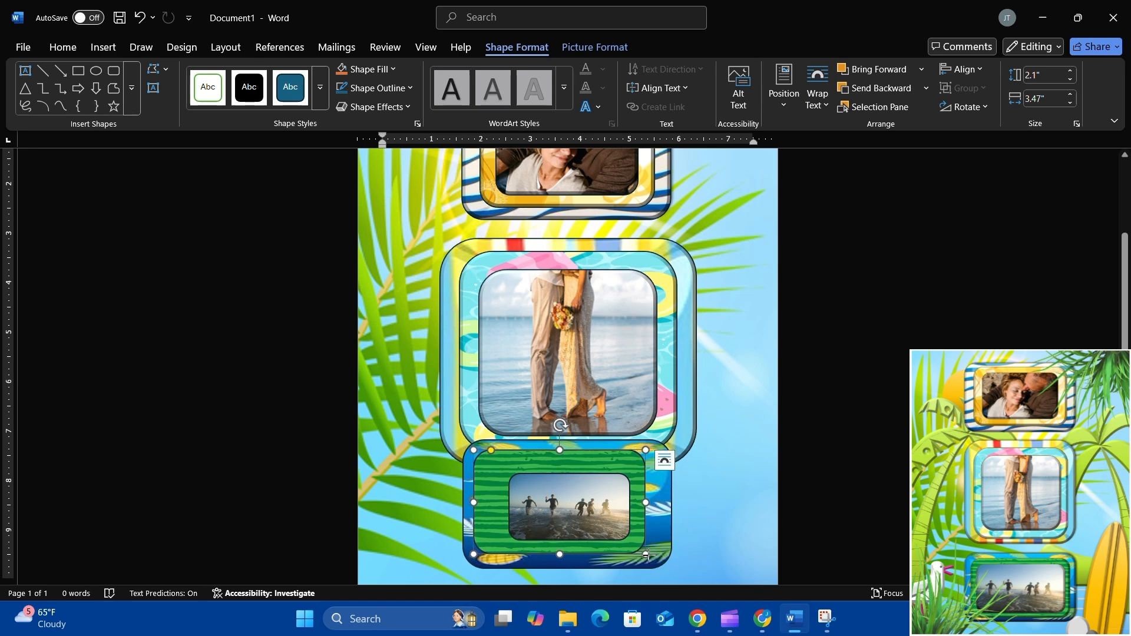
left_click_drag(646, 555, 659, 561)
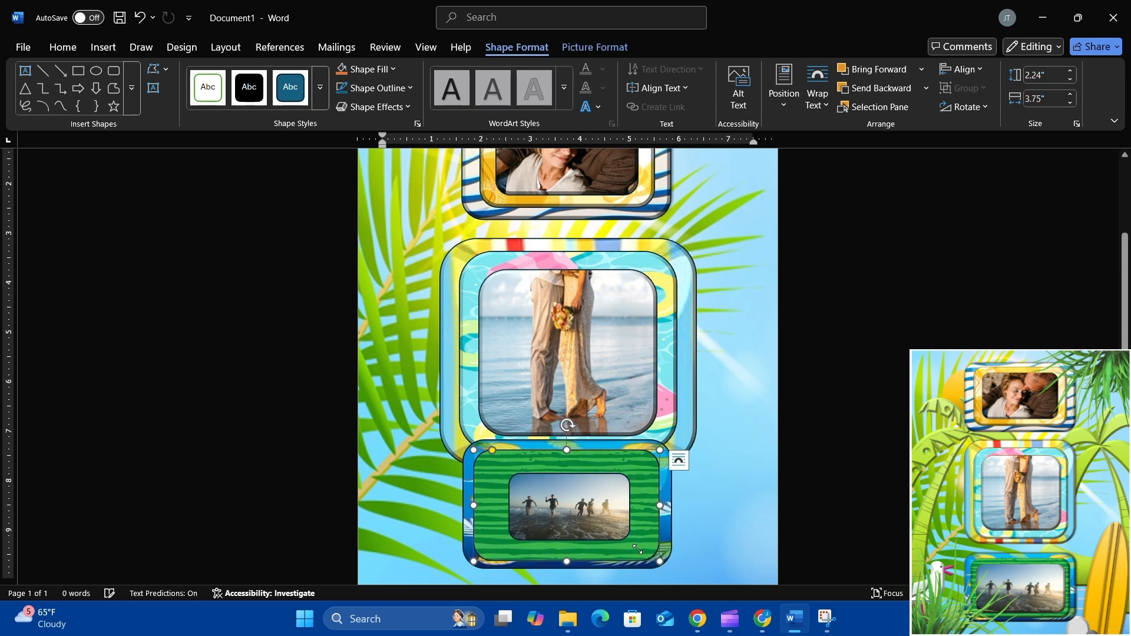
Reposition the surf photo within the green striped frame and enlarge it to about 1.85" by 3.37", leaving a narrow green border
left_click_drag(566, 511, 540, 496)
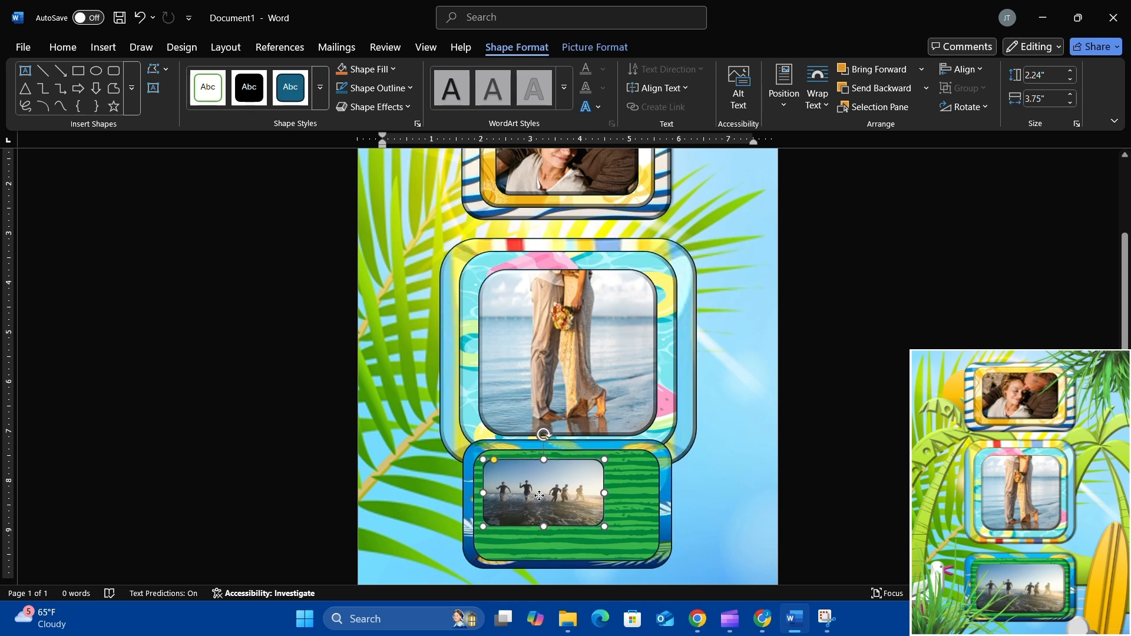
left_click_drag(540, 496, 537, 496)
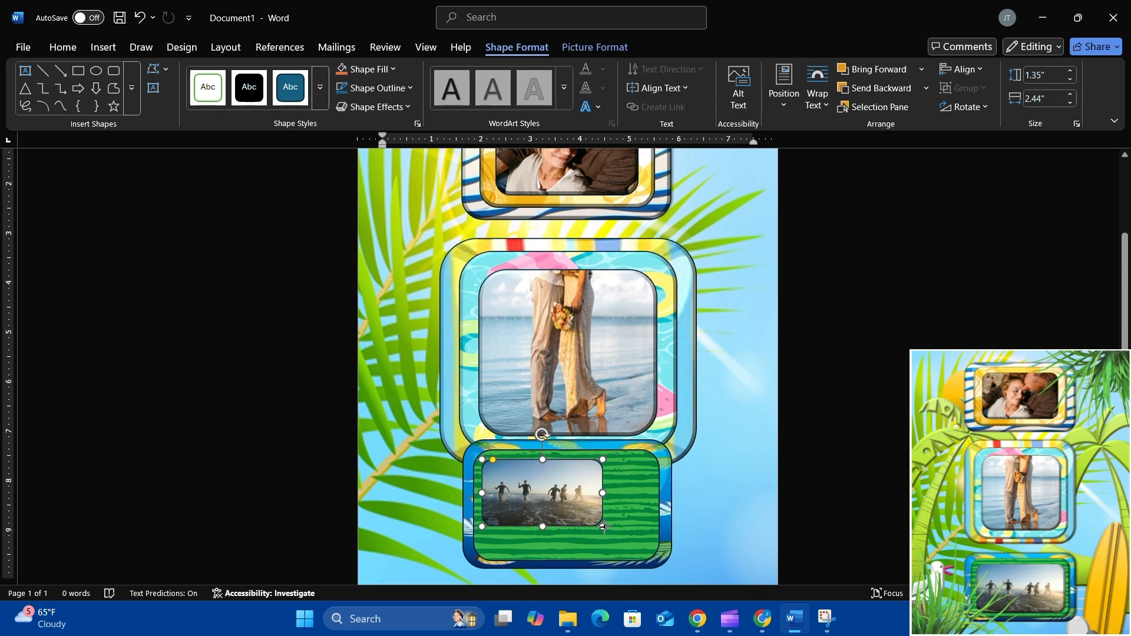
left_click_drag(602, 527, 649, 552)
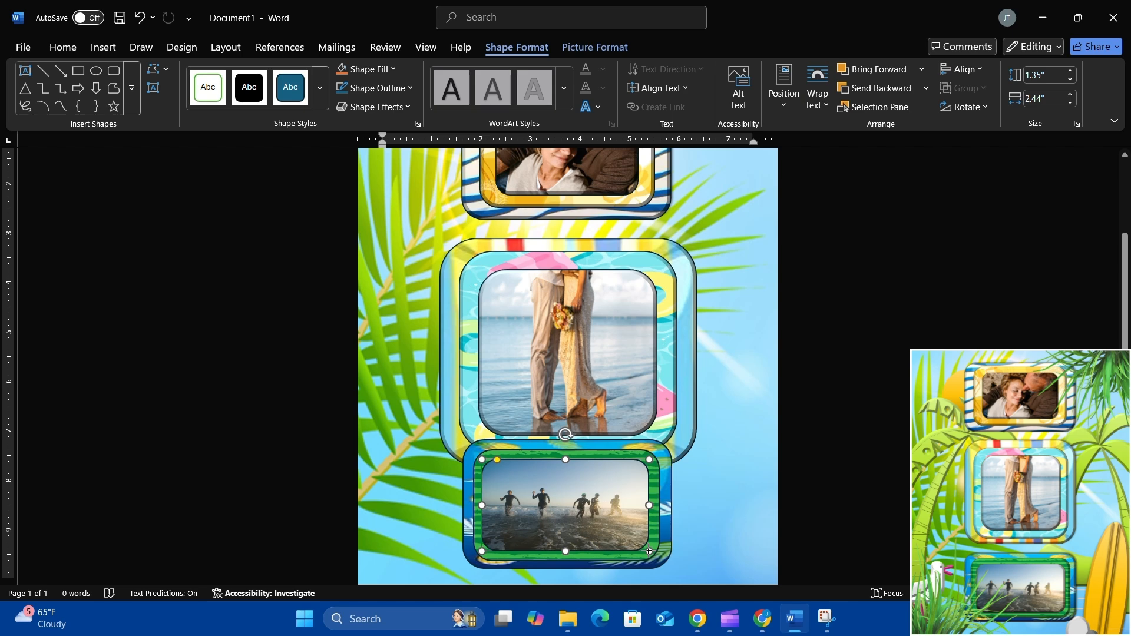
mouse_move(649, 551)
left_mouse_down()
mouse_move(667, 557)
mouse_move(659, 561)
left_mouse_up()
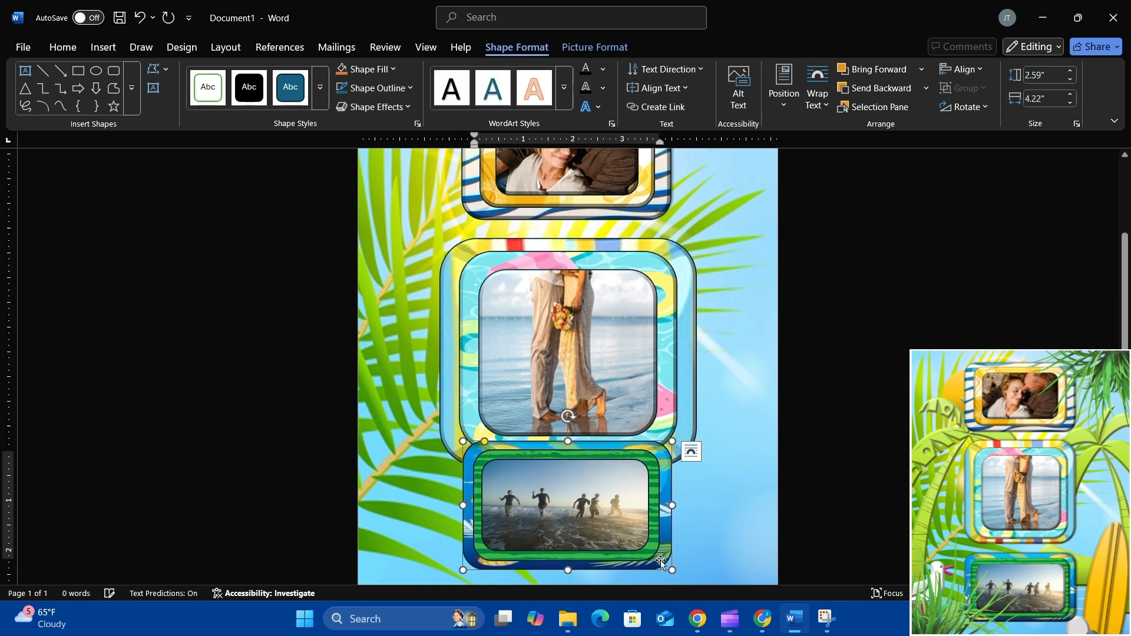
Nudge the green striped frame and the surf photo to centre them inside the pineapple-patterned frame
left_click(652, 470)
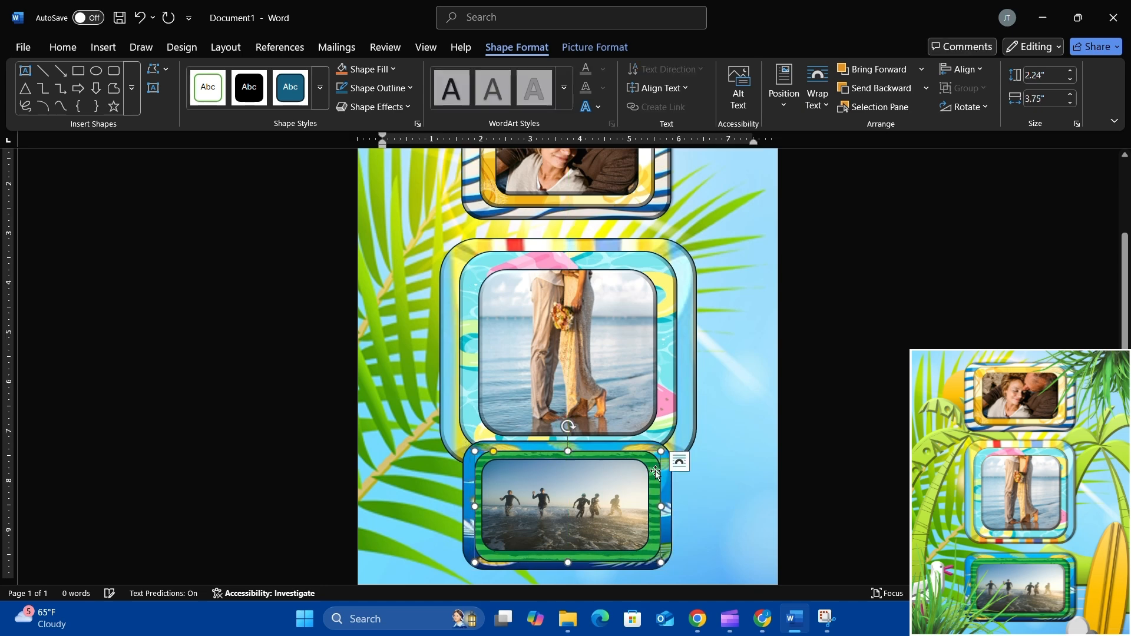
left_click_drag(656, 471, 655, 472)
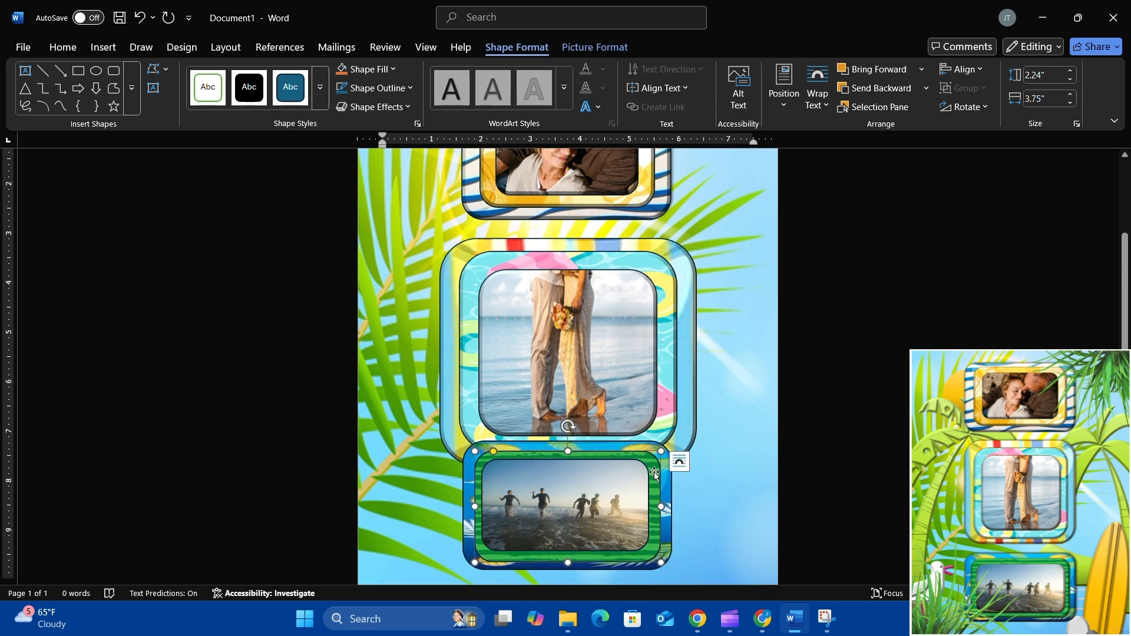
left_click(605, 478)
left_click_drag(625, 478, 626, 480)
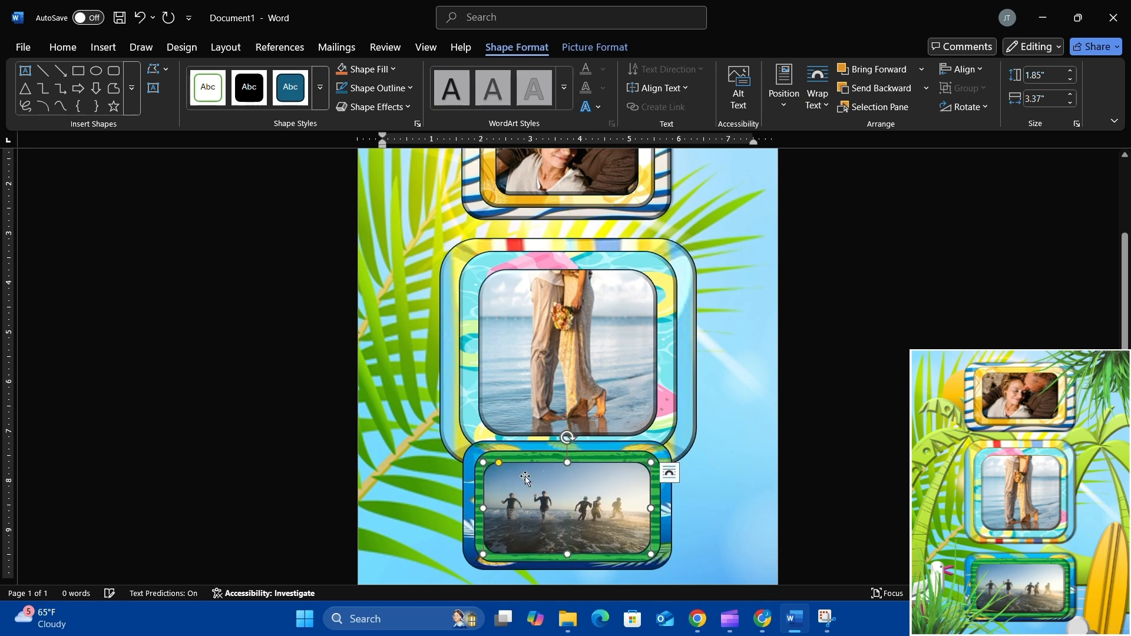
Apply the first bevel preset in the second row of the Bevel choices to the outer pineapple-patterned frame
left_click(470, 464)
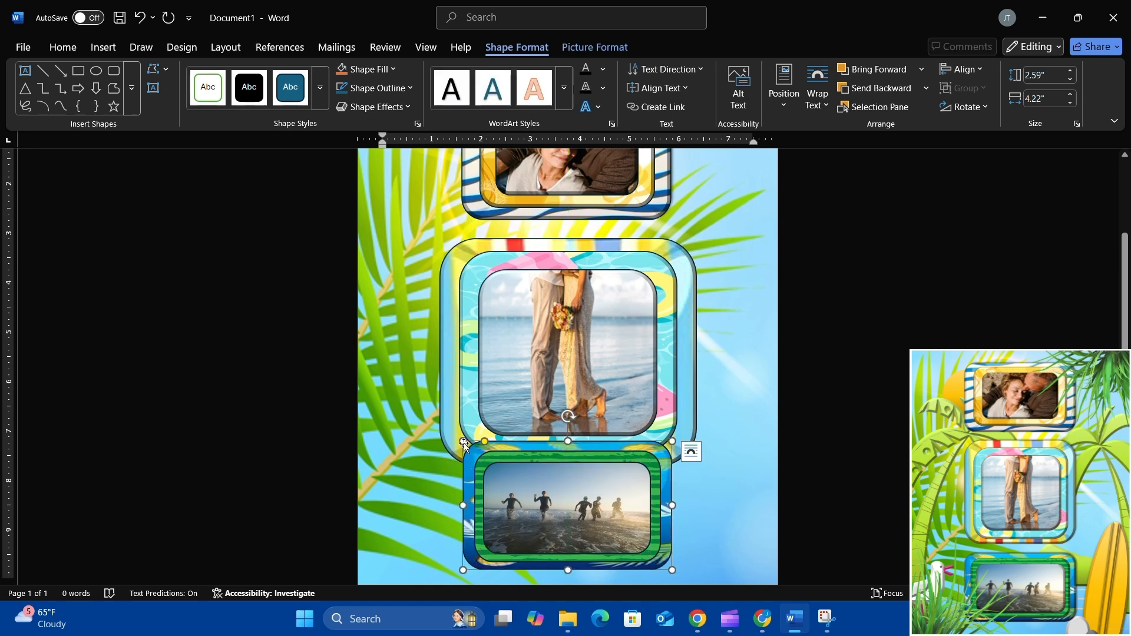
left_click(404, 109)
mouse_move(427, 284)
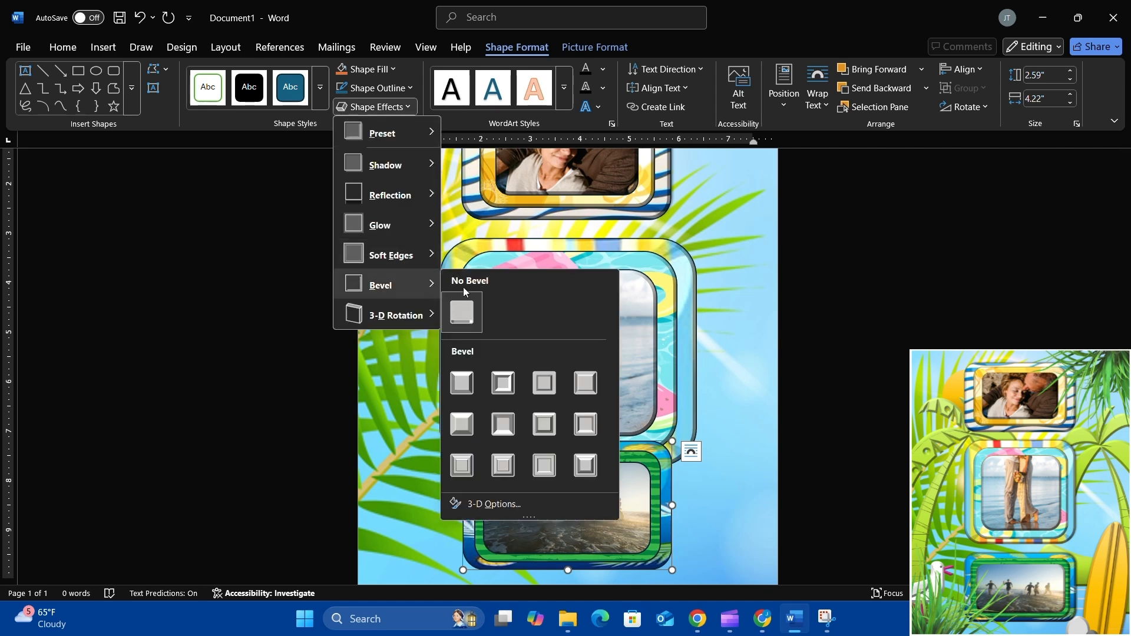
left_click(476, 436)
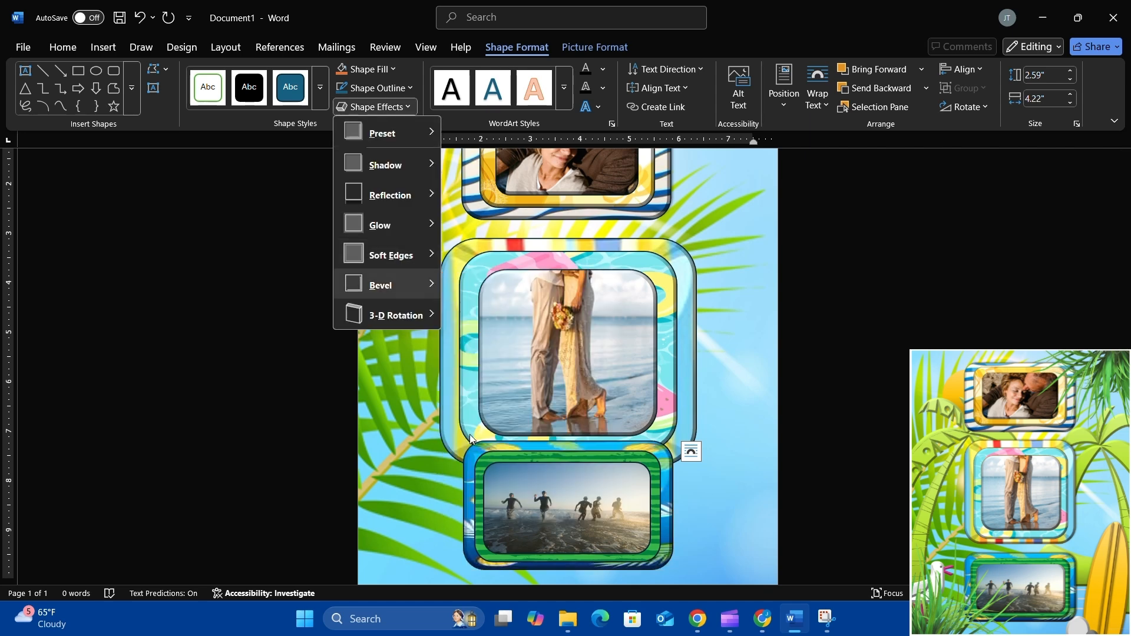
Give the green striped frame the same bevel, the first preset in the second row
left_click(482, 477)
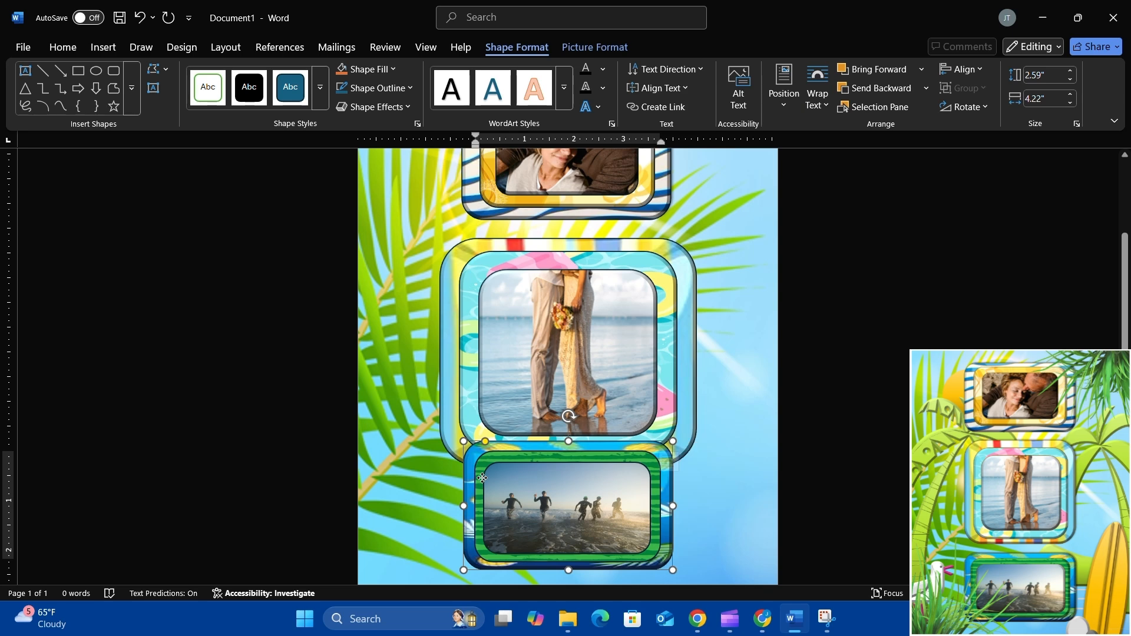
left_click(407, 108)
mouse_move(435, 289)
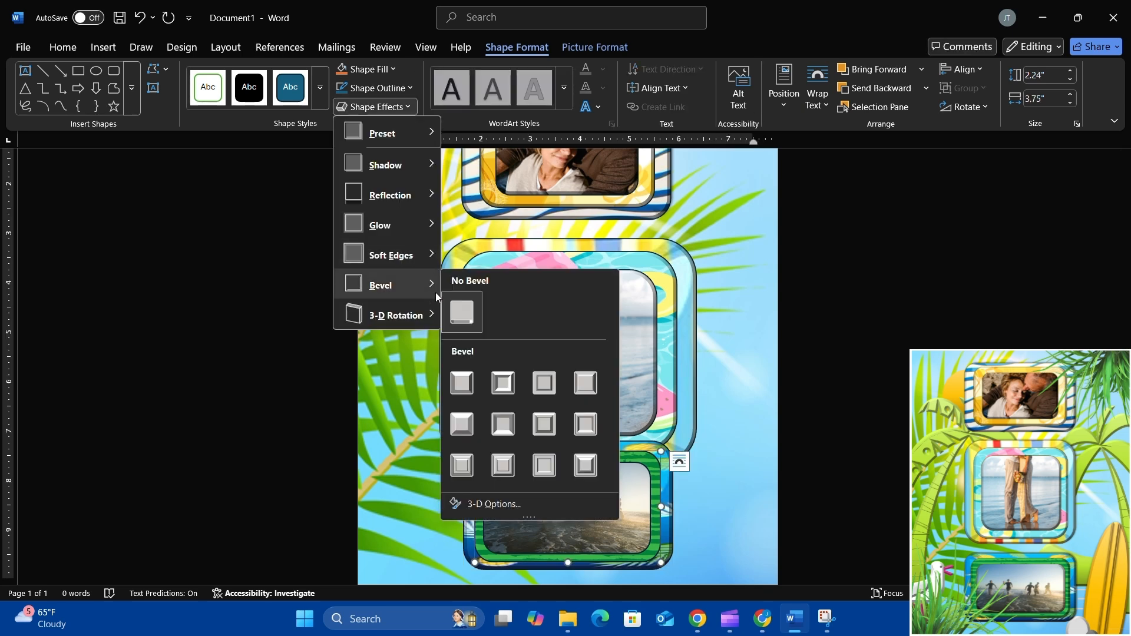
left_click(468, 433)
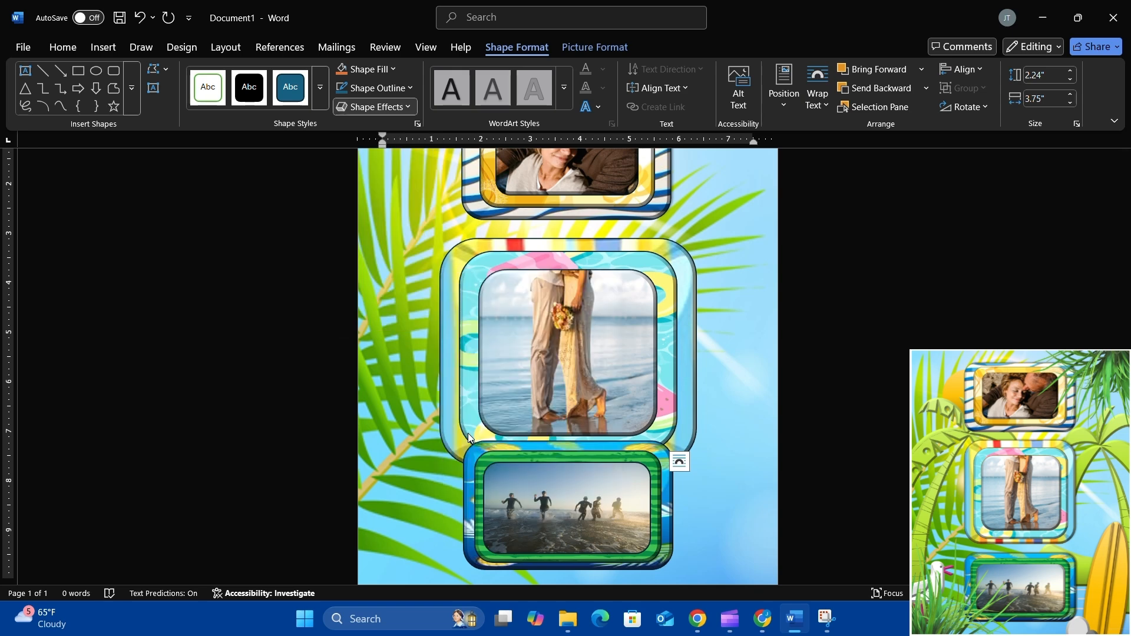
Bevel the surf photo shape with the first preset in the second row, matching its surrounding frames
left_click(510, 500)
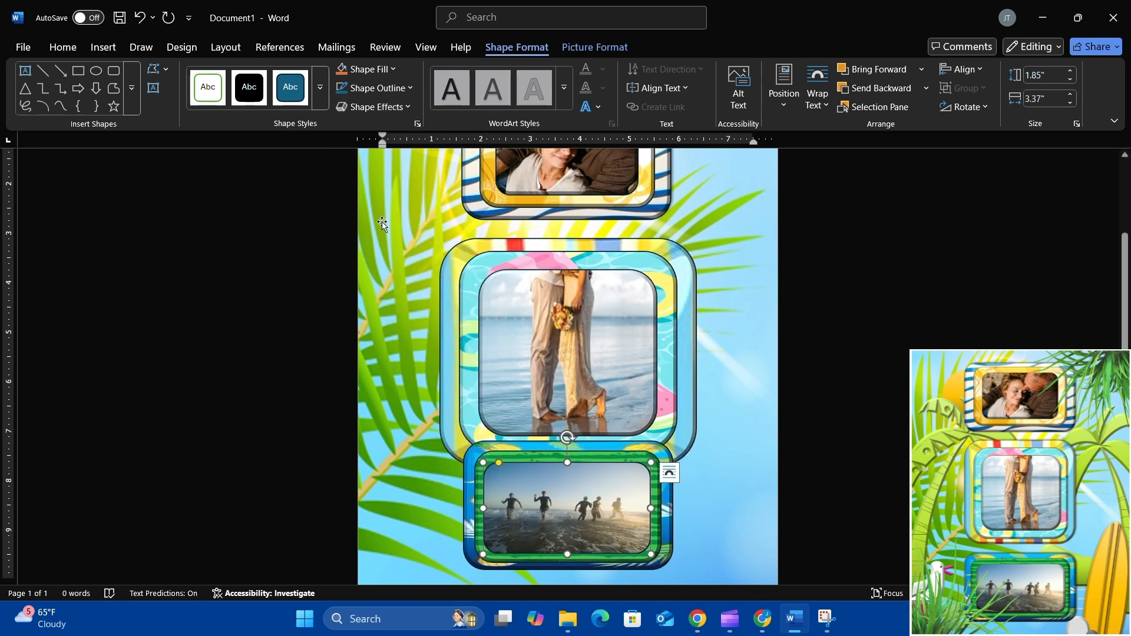
left_click(382, 109)
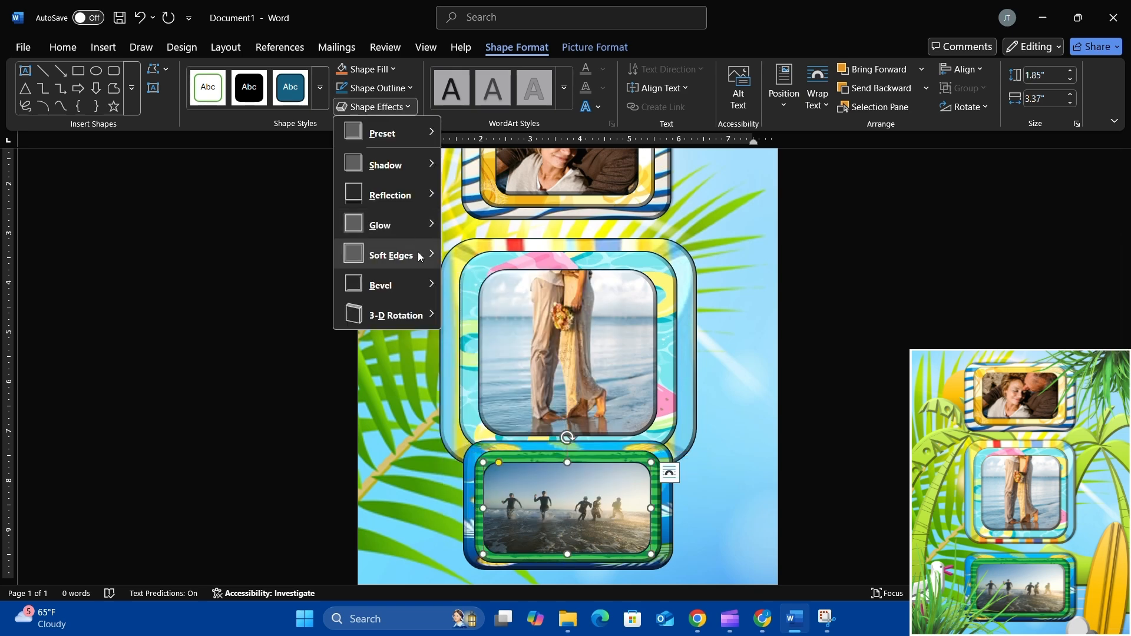
mouse_move(430, 257)
mouse_move(432, 285)
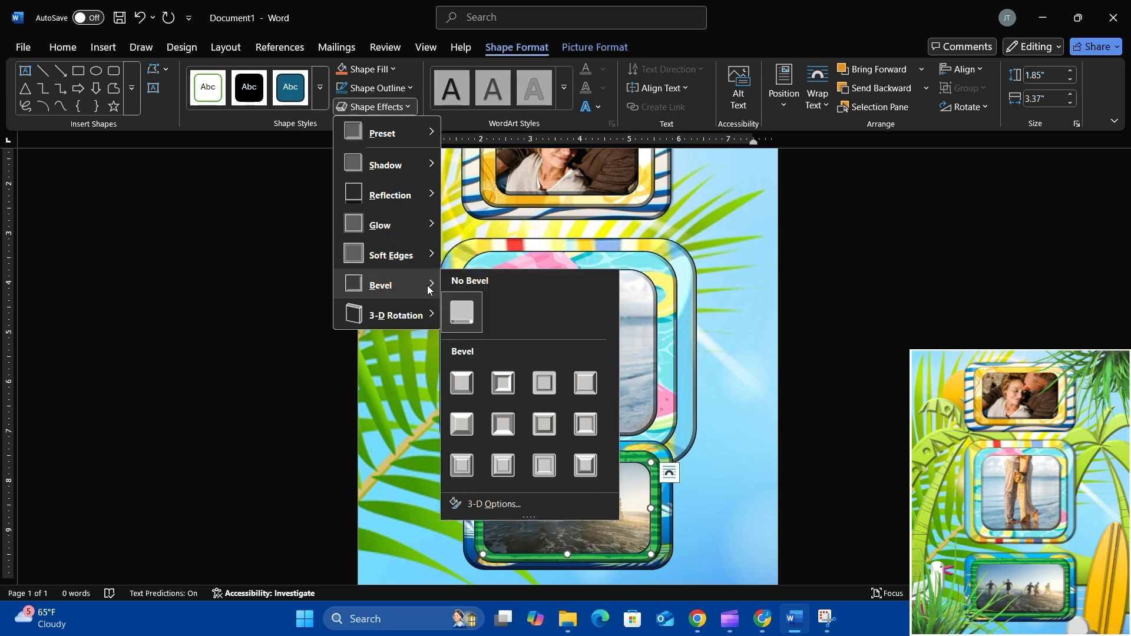
left_click(465, 428)
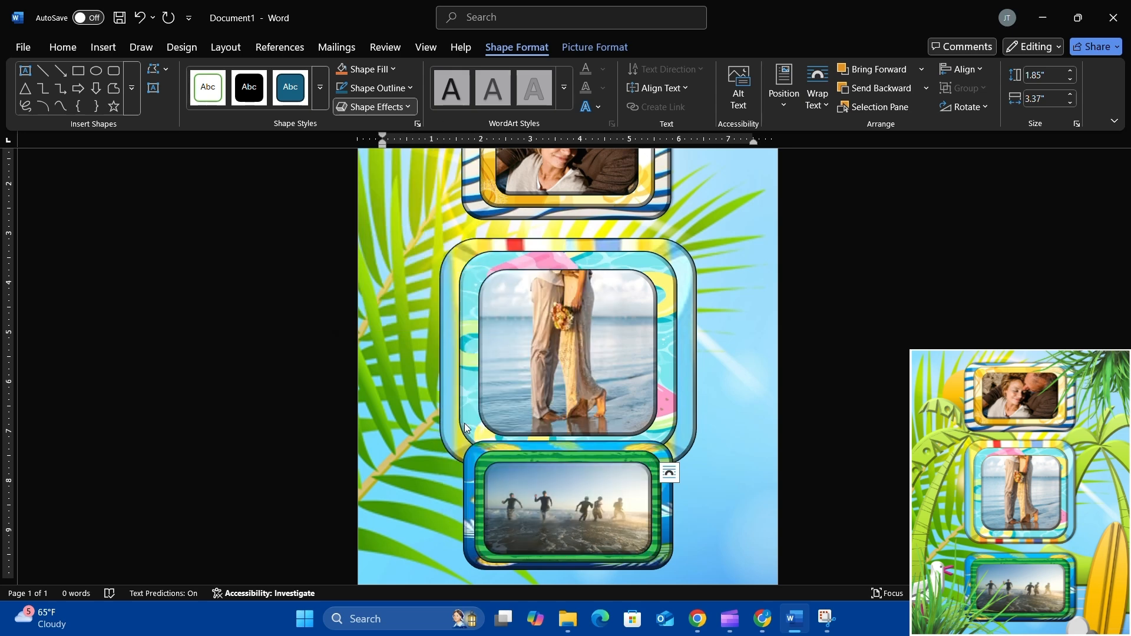
Add an outer shadow to the middle photo's outermost striped frame, using the first preset in the third Outer row
left_click(684, 272)
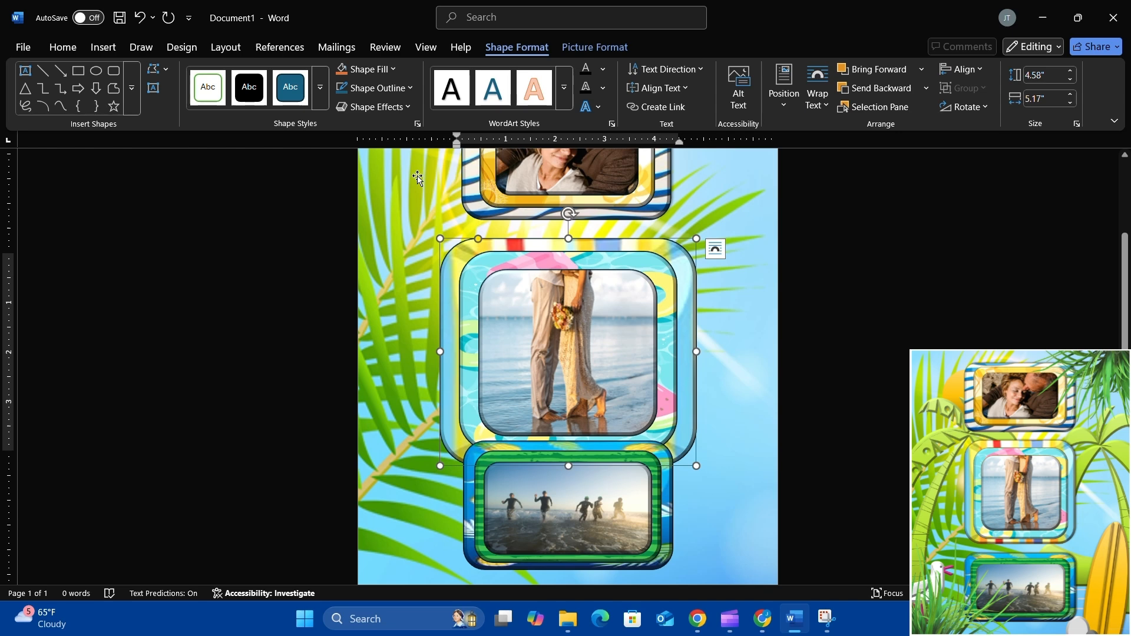
left_click(405, 109)
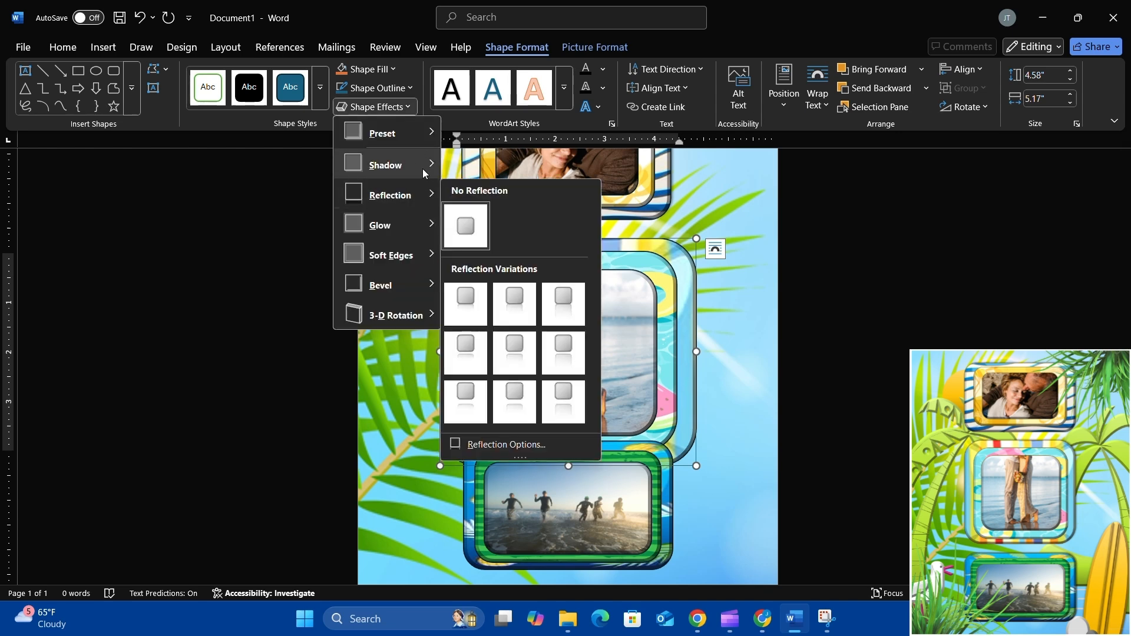
mouse_move(424, 173)
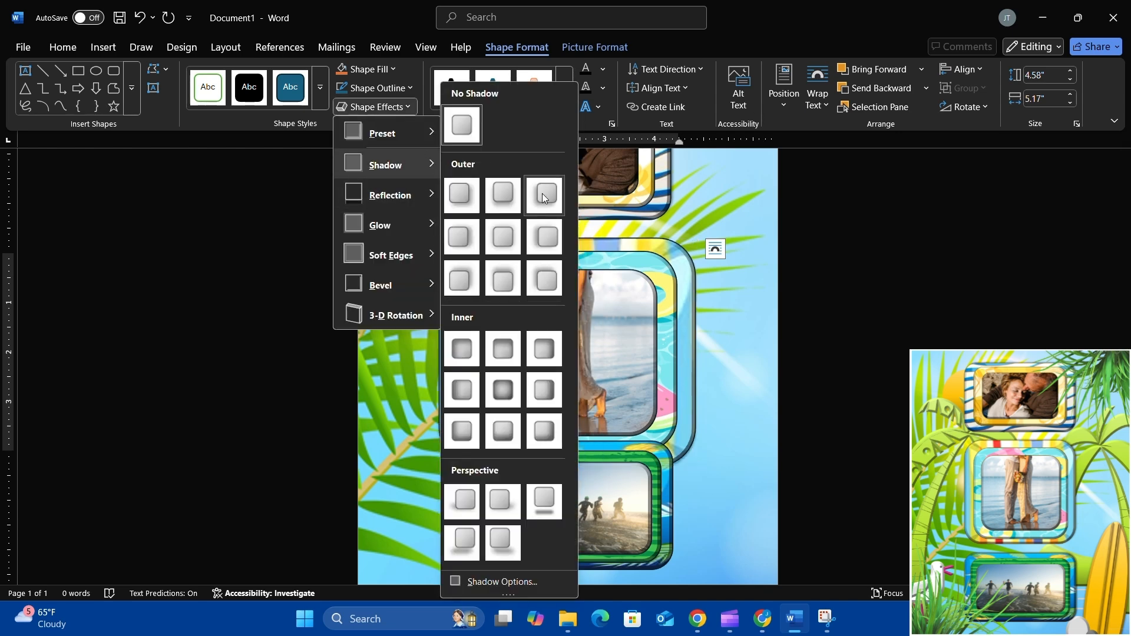
left_click(468, 280)
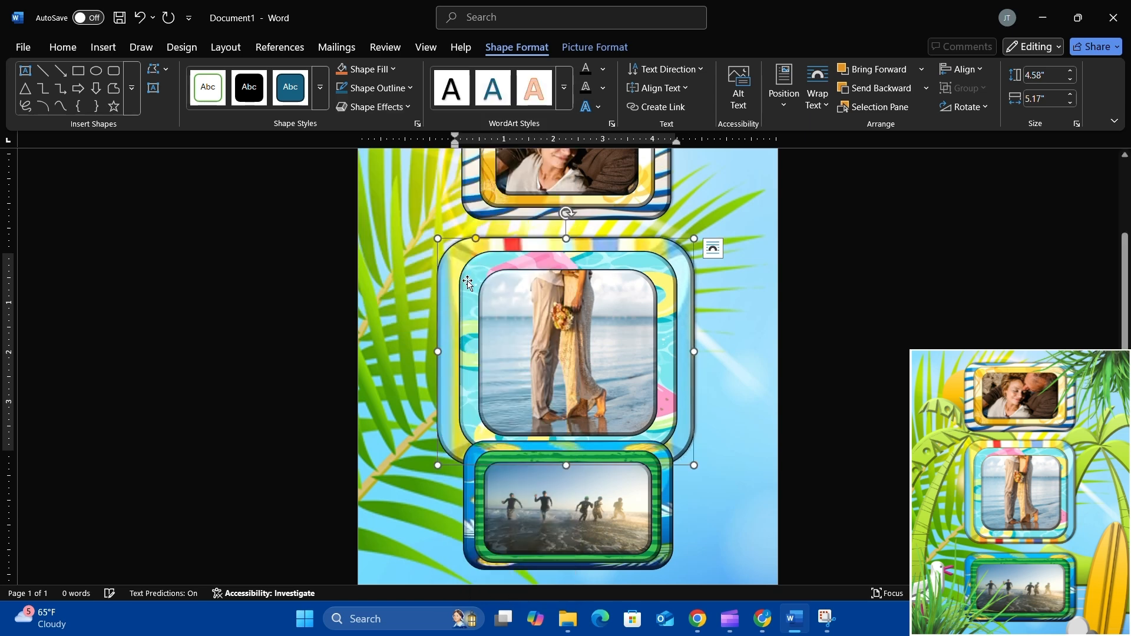
Add the first outer shadow preset in the third row to the pineapple-patterned frame and deselect it
left_click(463, 471)
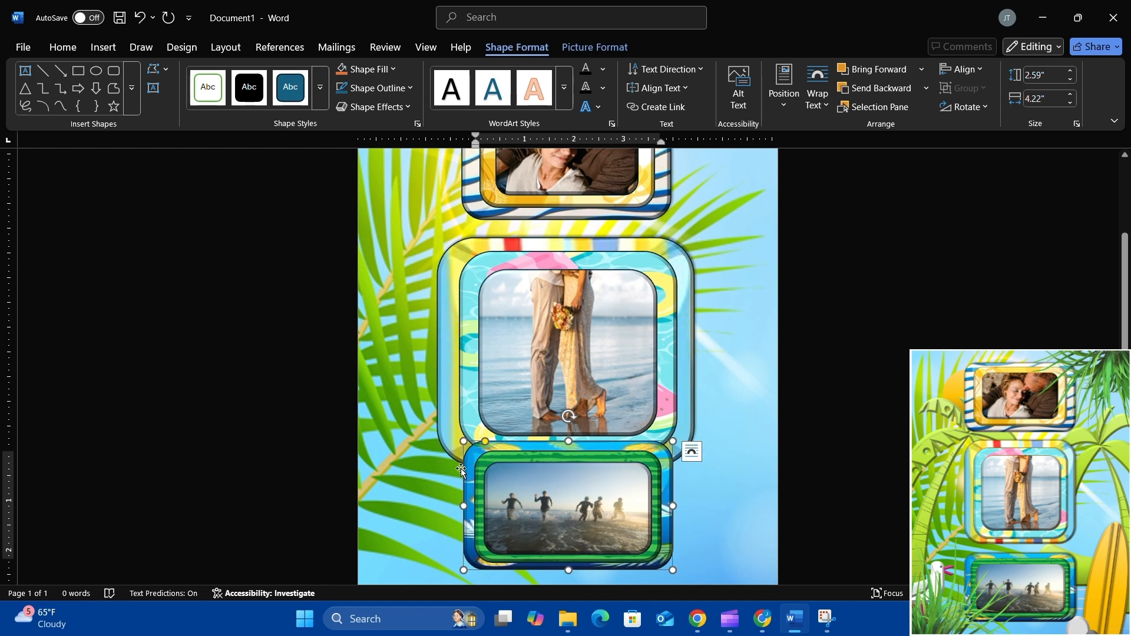
left_click(375, 107)
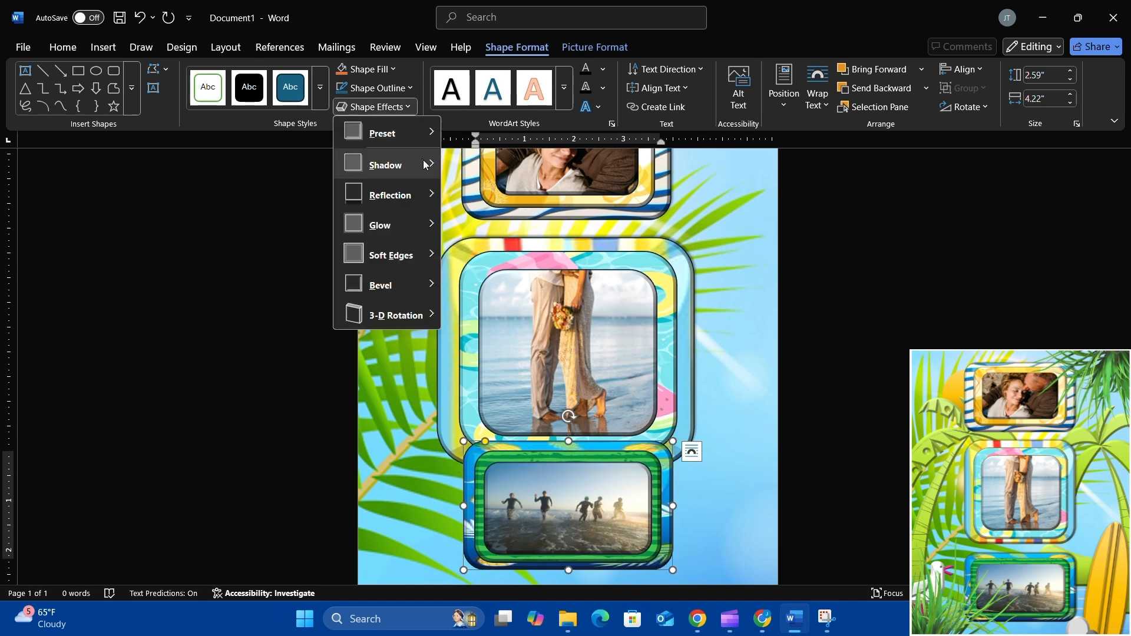
mouse_move(425, 165)
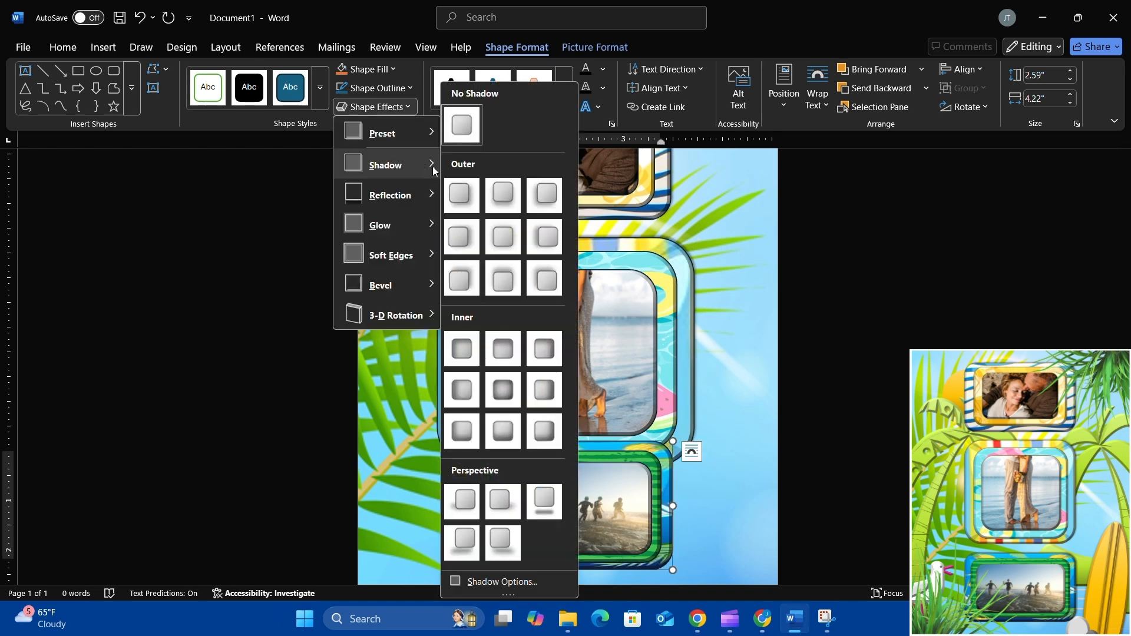
left_click(465, 286)
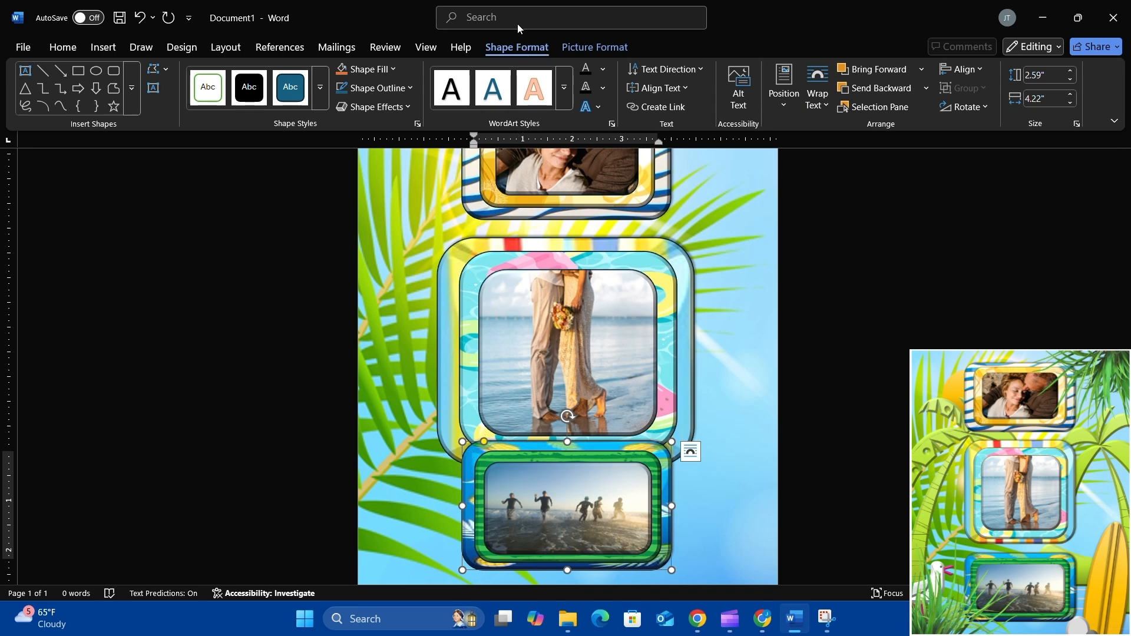
left_click(458, 220)
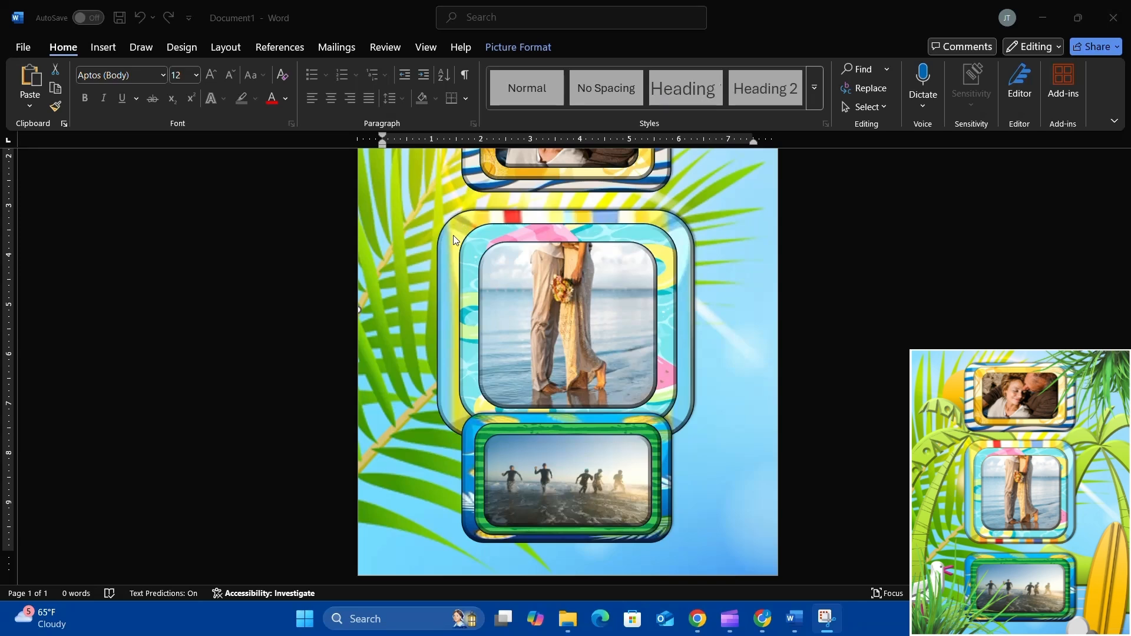
left_click(454, 235)
left_click(450, 241)
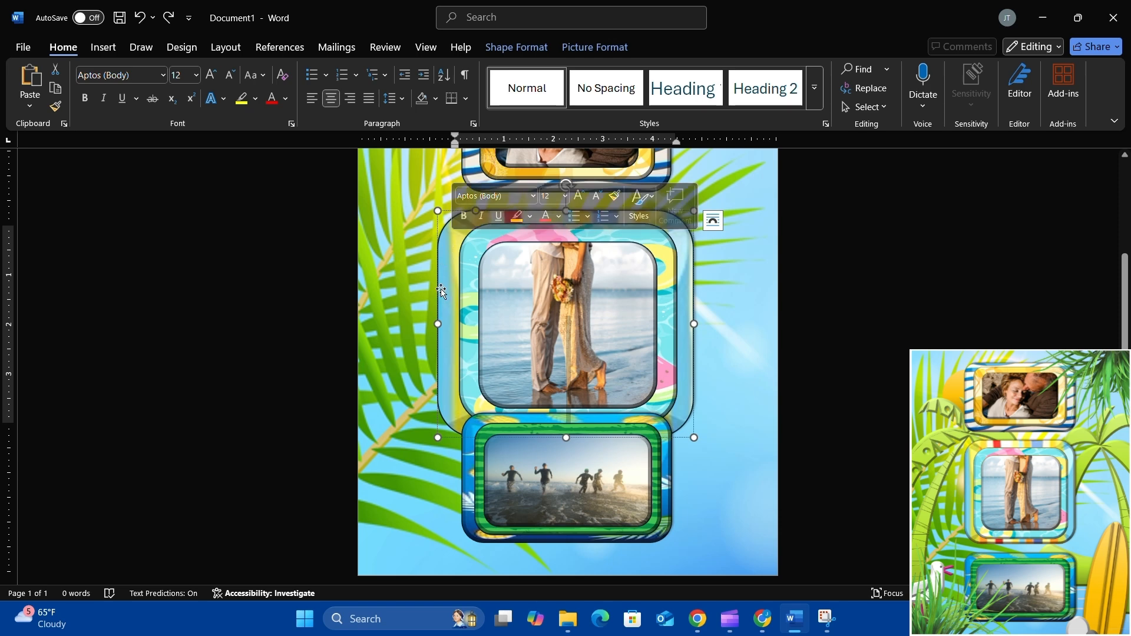
left_click(487, 266)
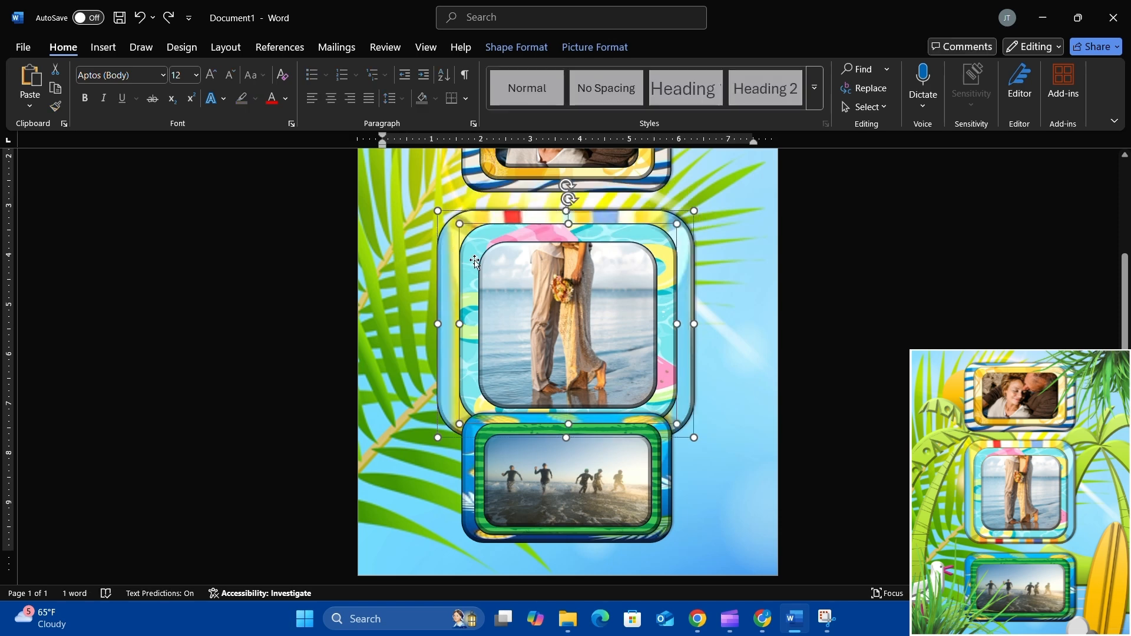
left_click(497, 277)
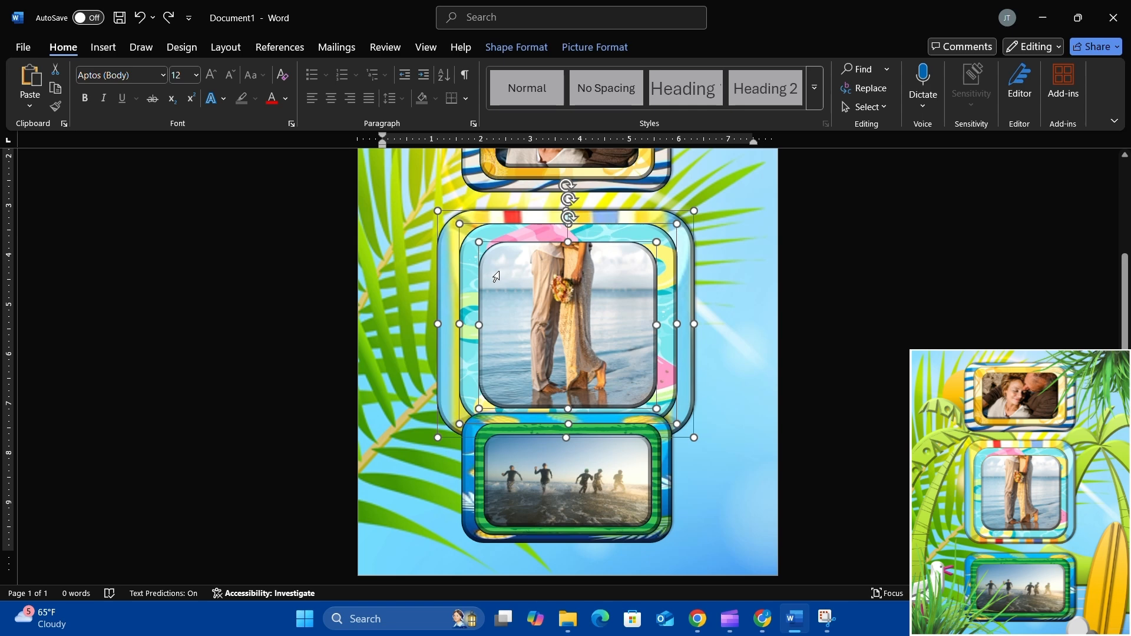
right_click(497, 277)
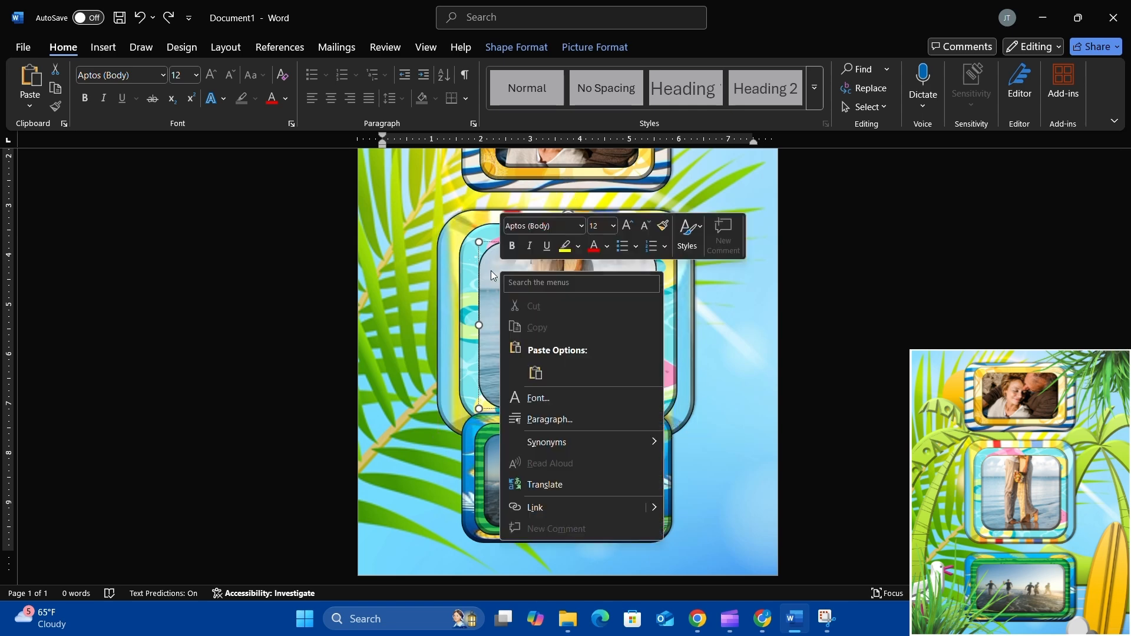
left_click(441, 252)
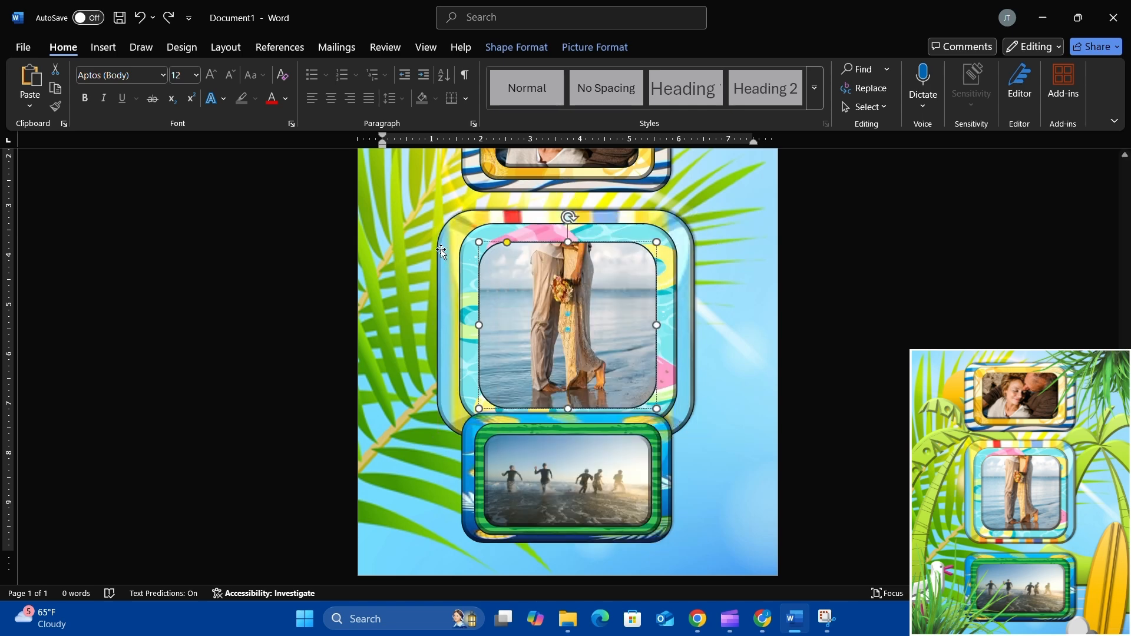
Try to group the middle photo with its frame layers, then undo the grouping
left_click(441, 252, "shift")
left_click(474, 272, "shift")
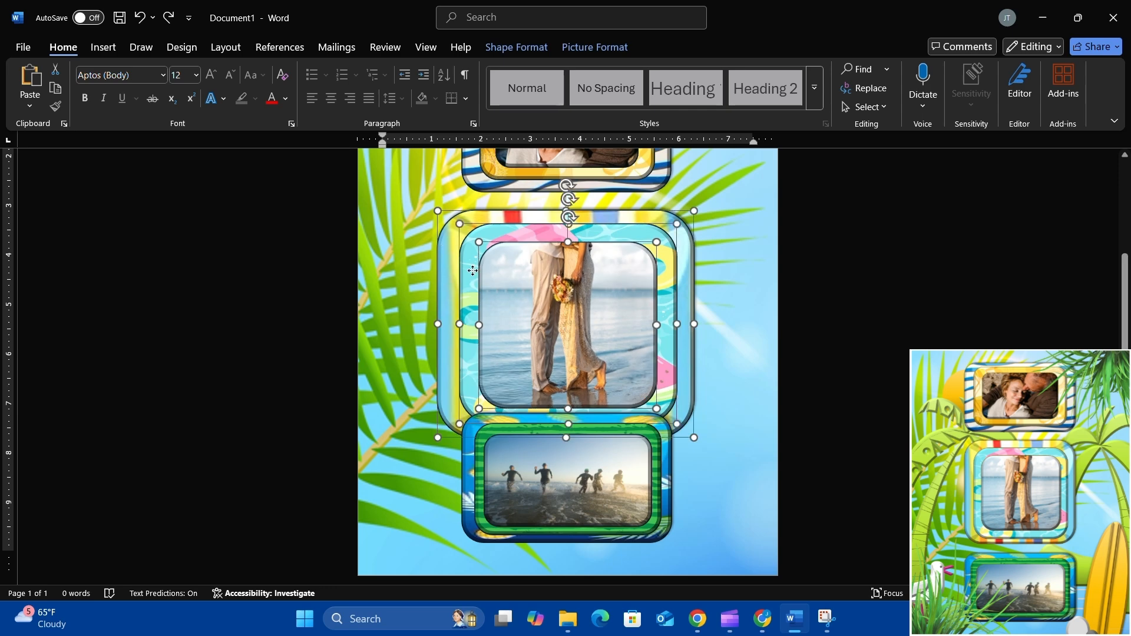
right_click(474, 273)
mouse_move(532, 365)
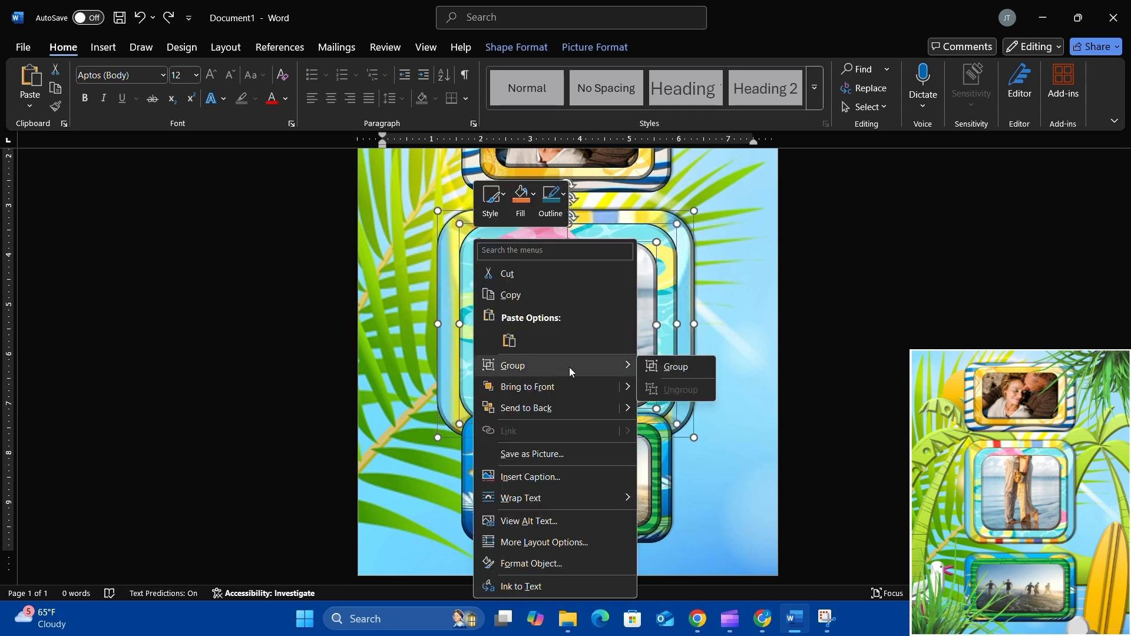
left_click(667, 366)
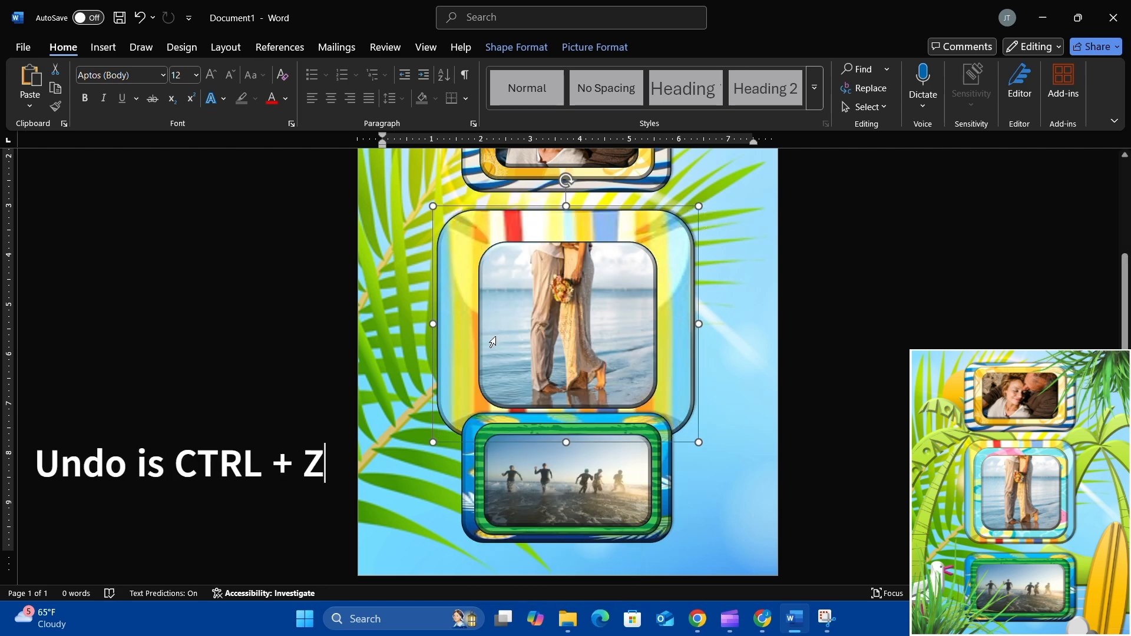
key("ctrl+z")
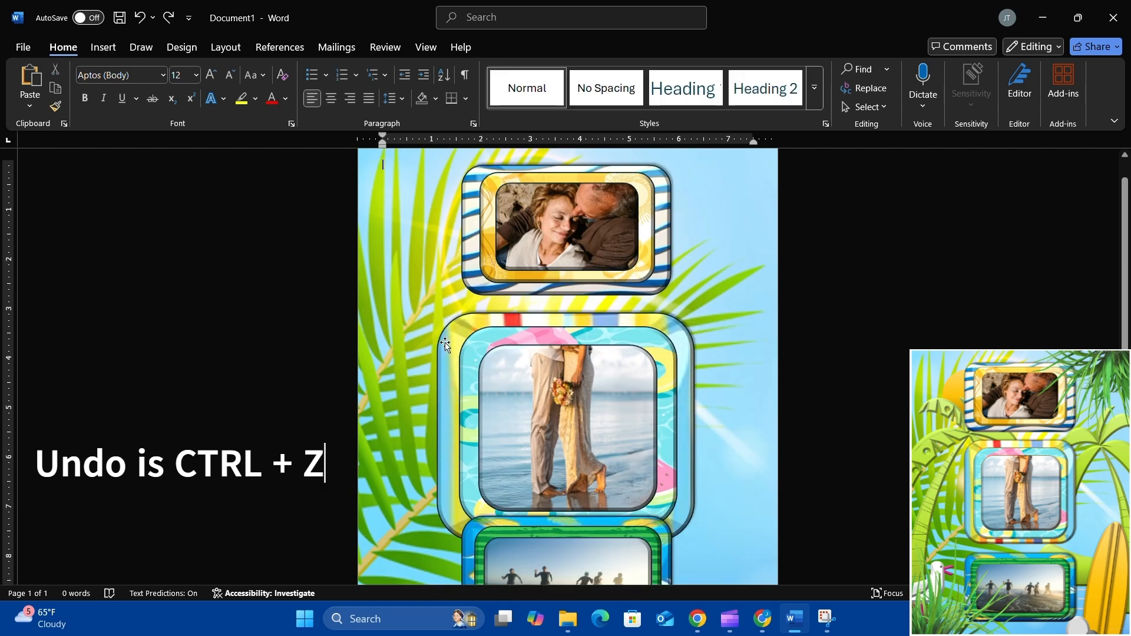
Group the middle photo with its turquoise inner frame and striped outer frame
left_click(447, 345)
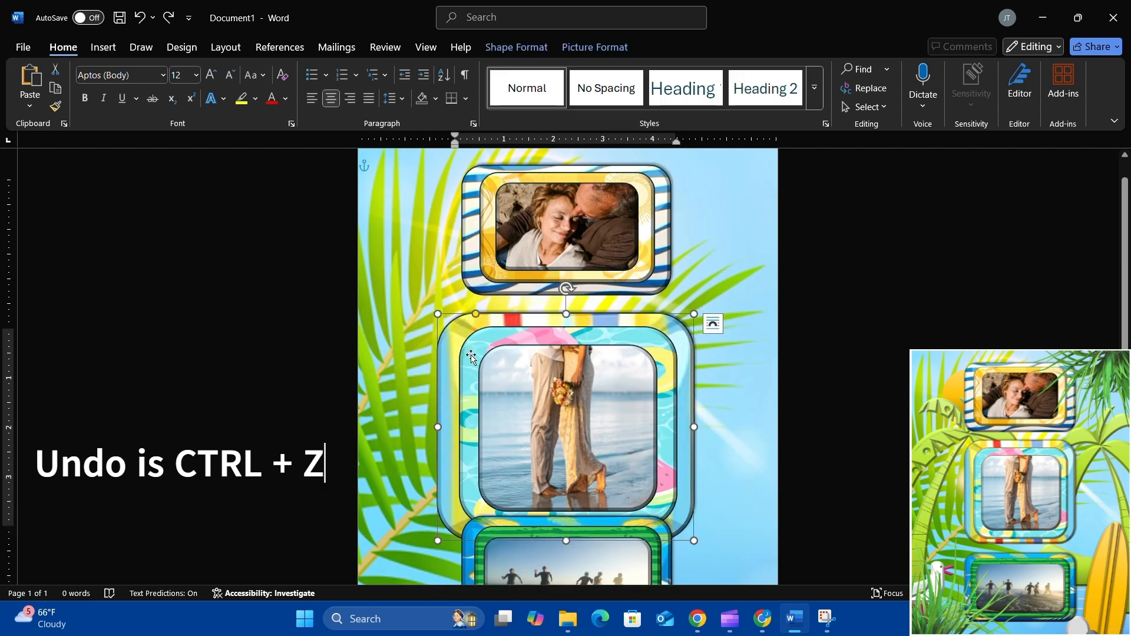
left_click(501, 373, "shift")
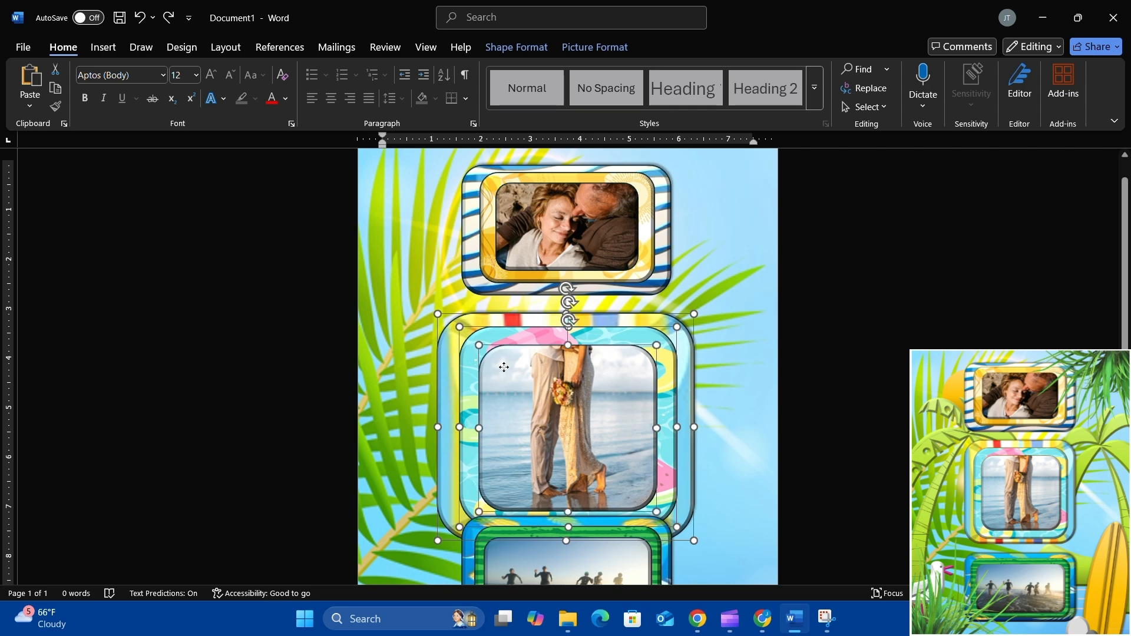
right_click(504, 367)
mouse_move(625, 132)
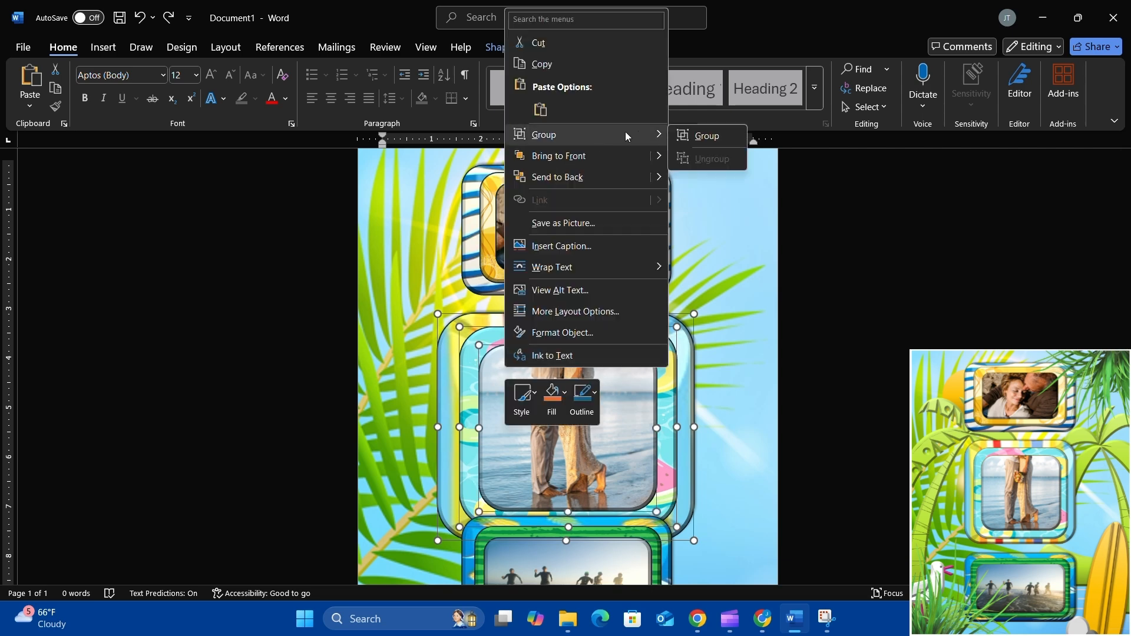
left_click(705, 133)
Group the bottom photo of the beach runners with its green inner frame and blue outer frame
scroll(616, 355, "down", 3)
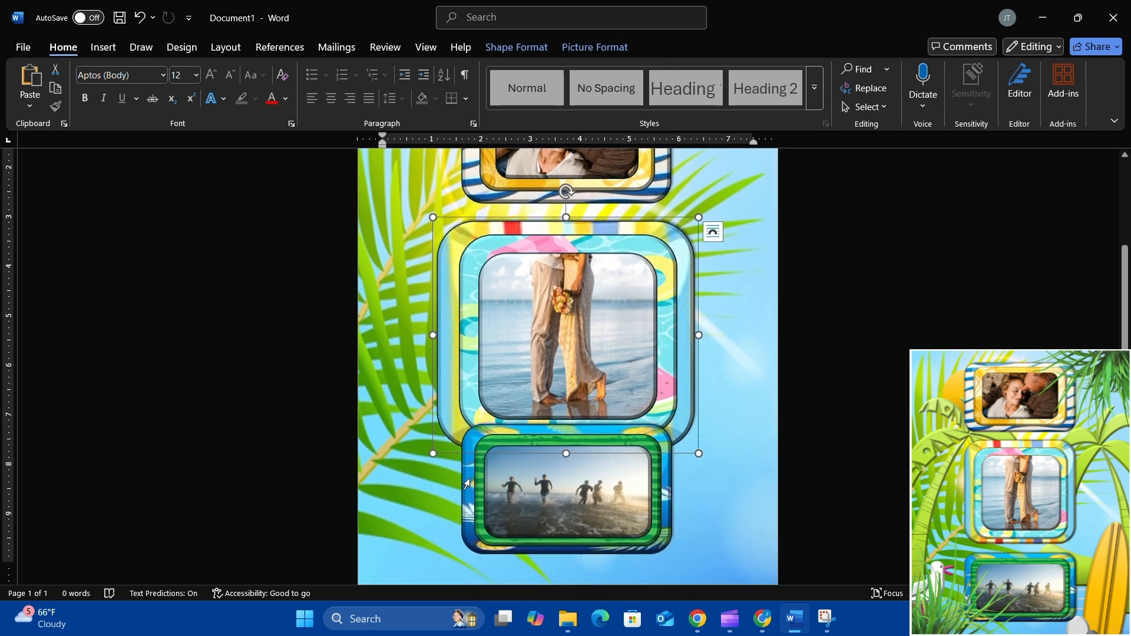
left_click(467, 483)
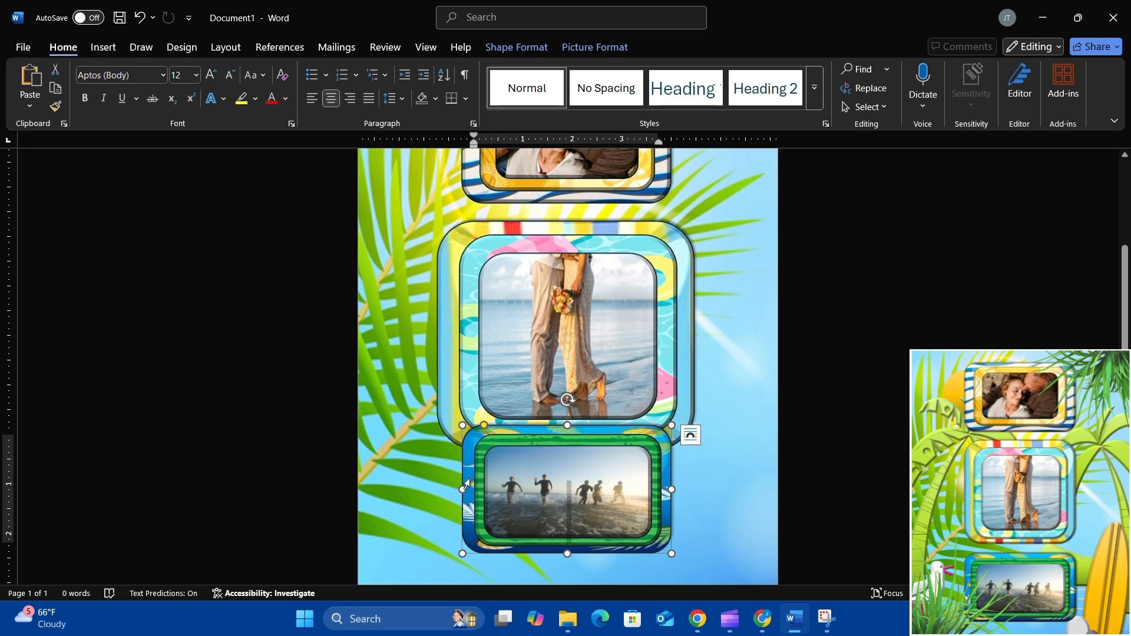
left_click(496, 494)
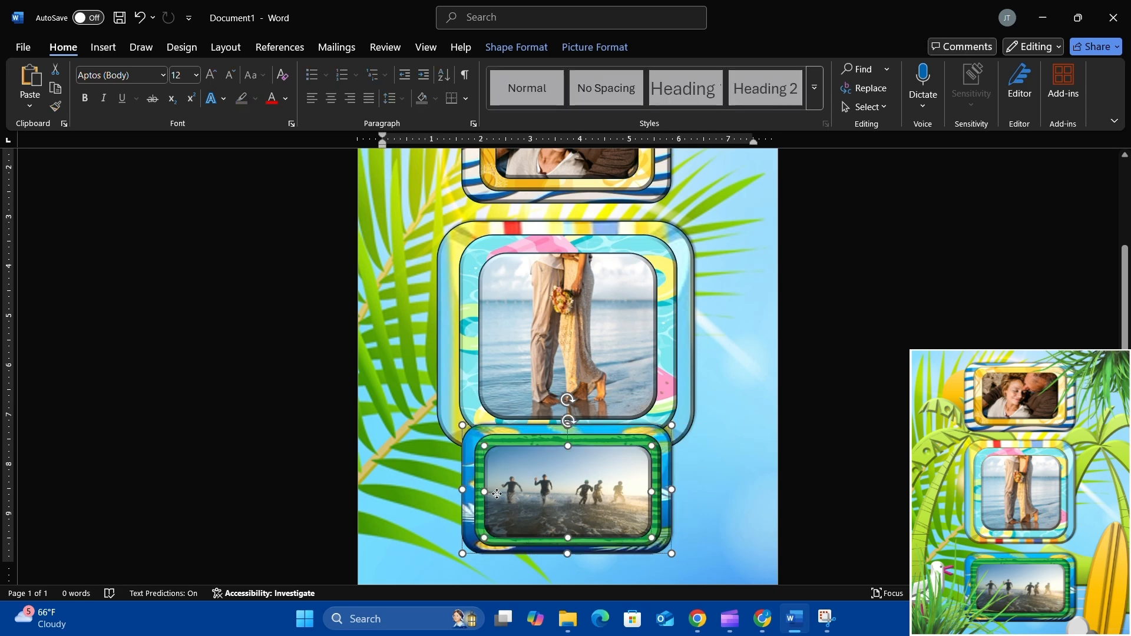
left_click(496, 493, "shift")
left_click(479, 499, "shift")
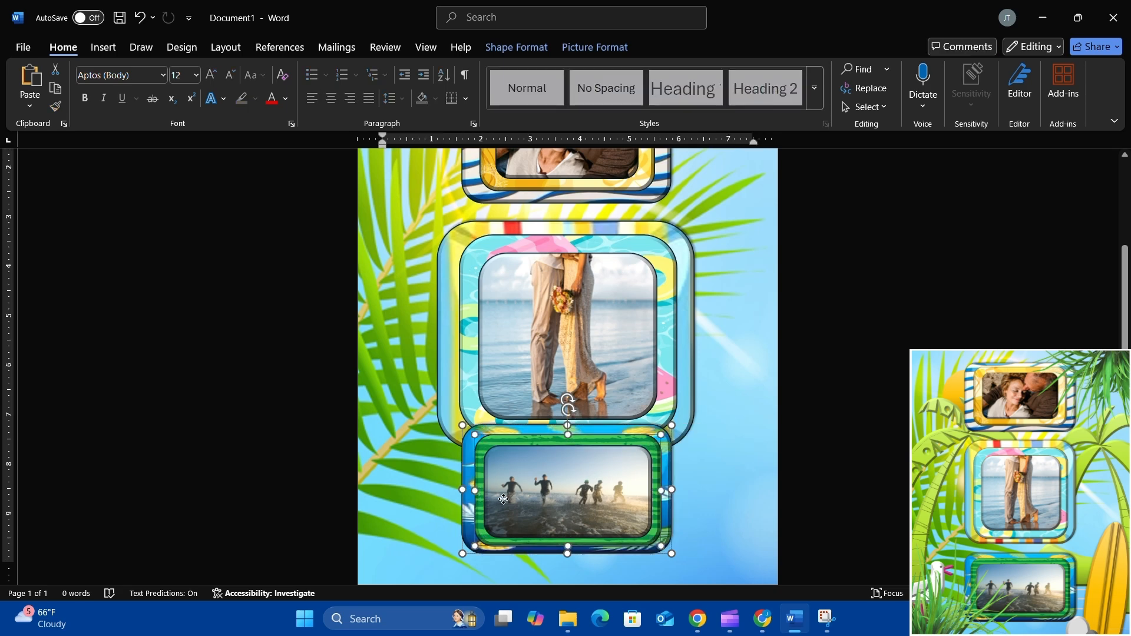
left_click(504, 500, "shift")
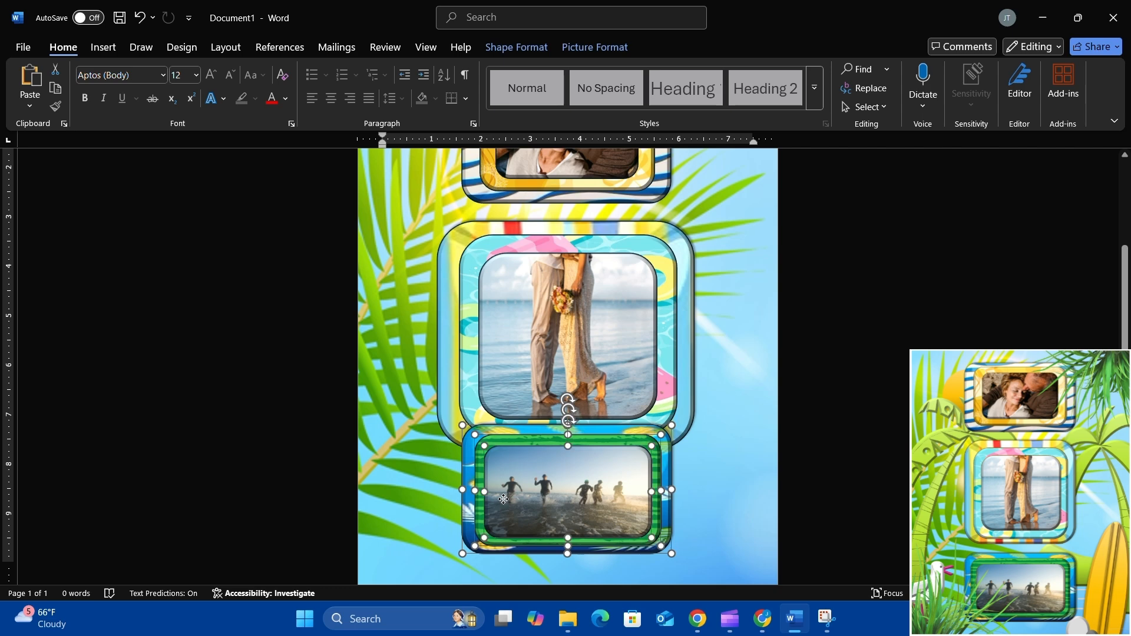
right_click(503, 499)
mouse_move(613, 266)
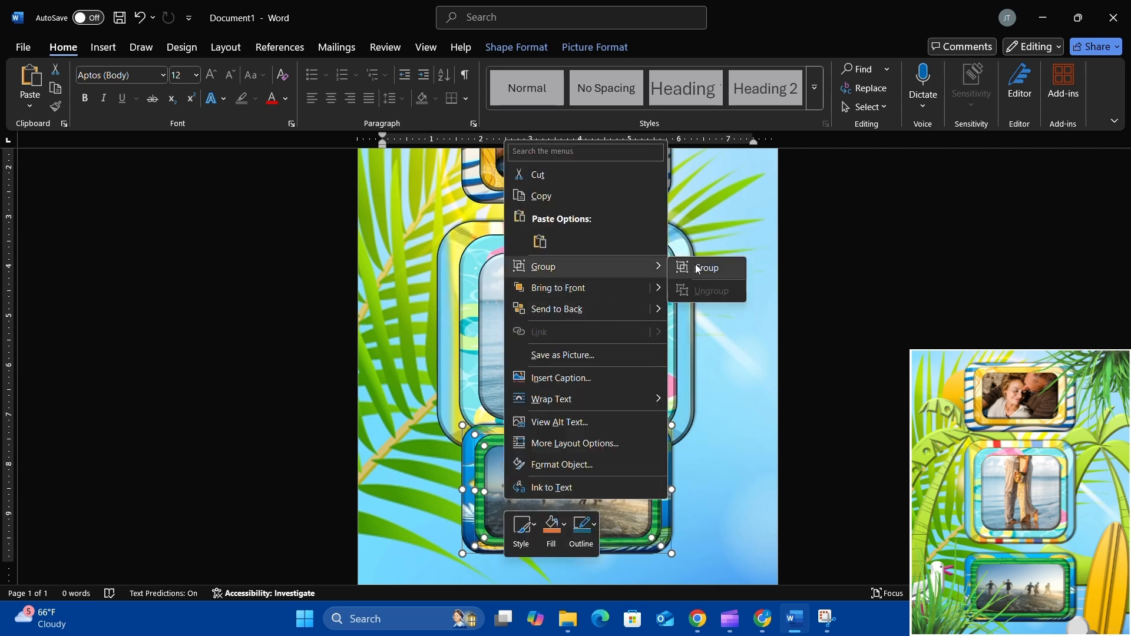
left_click(698, 268)
scroll(698, 270, "up", 2)
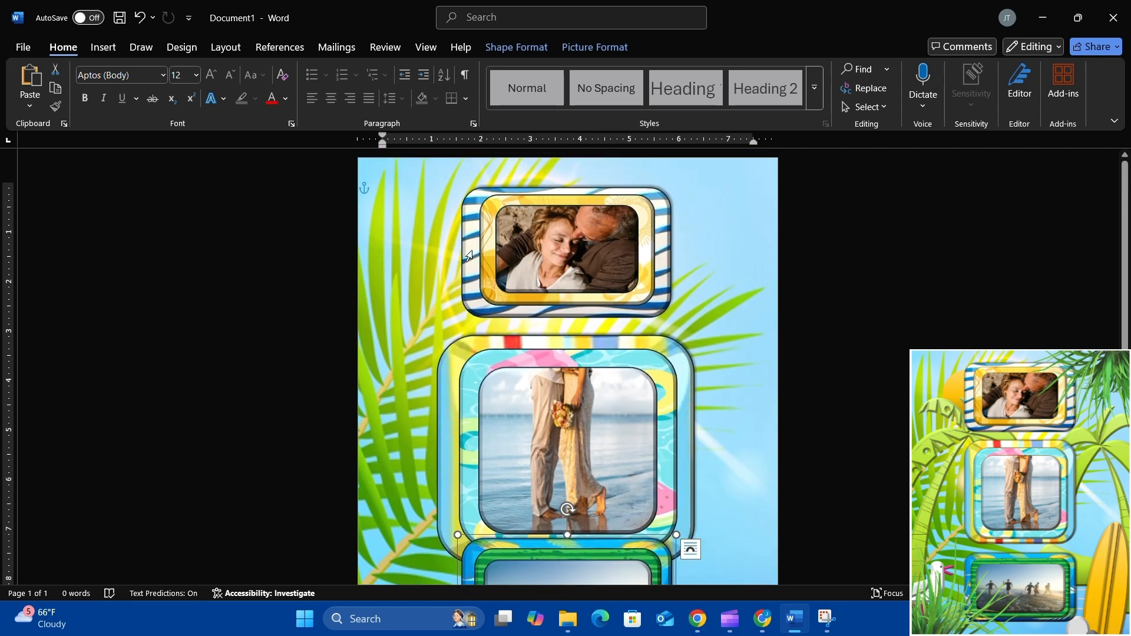
left_click(469, 256)
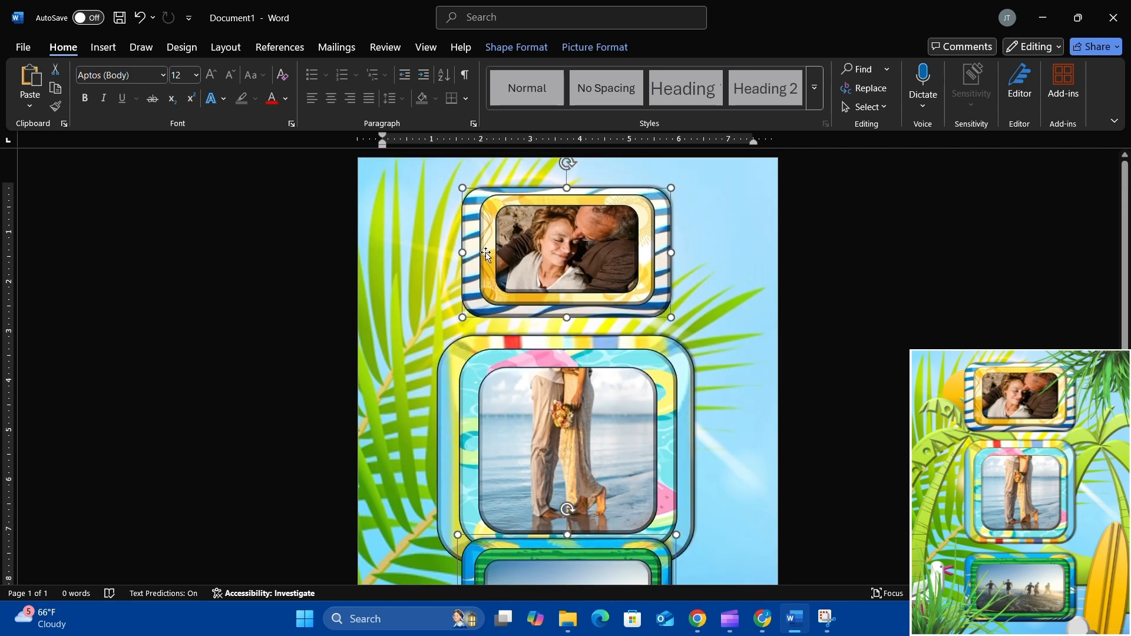
key("shift")
key("shift")
key("shift")
key("shift")
key("shift")
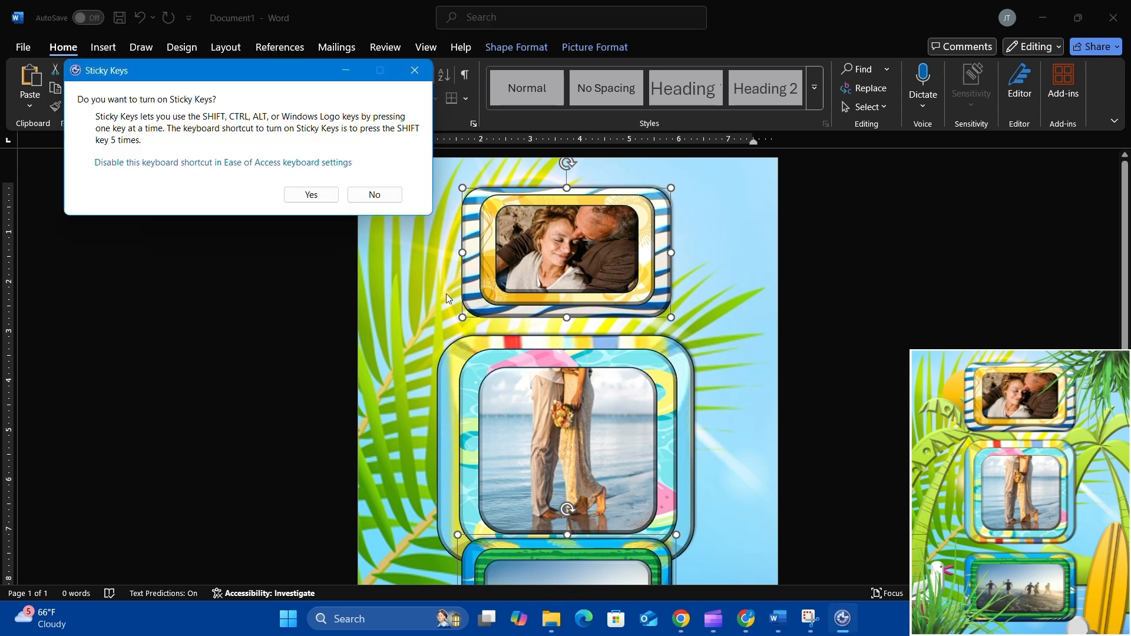
left_click(375, 194)
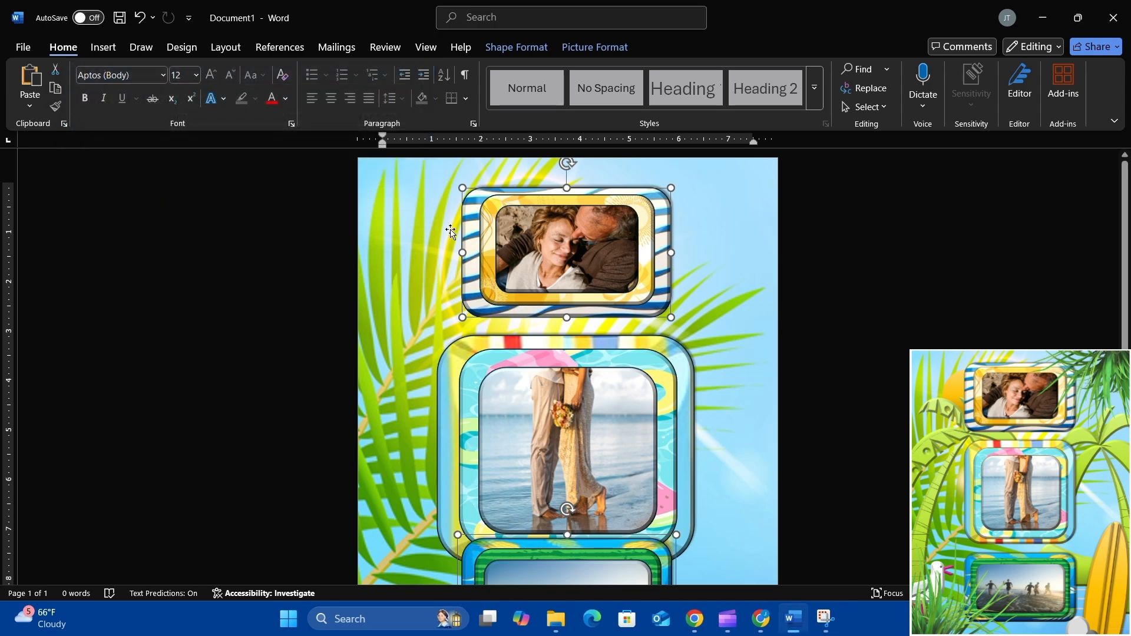
left_click(438, 285)
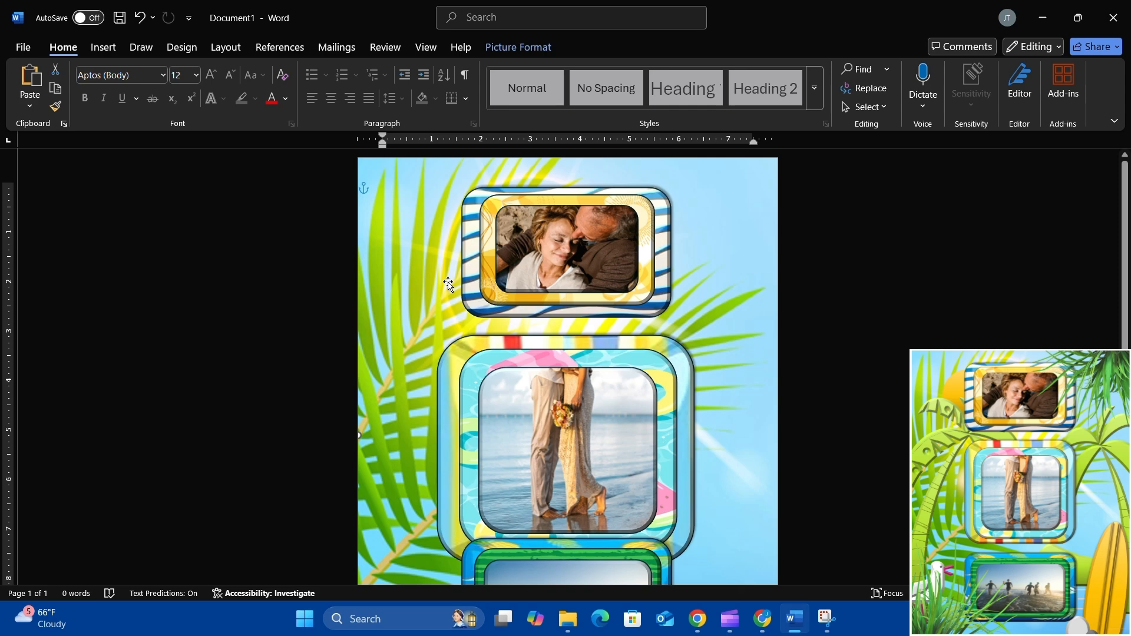
Group the top photo of the couple with its yellow inner frame and blue-striped outer frame
left_click(471, 285)
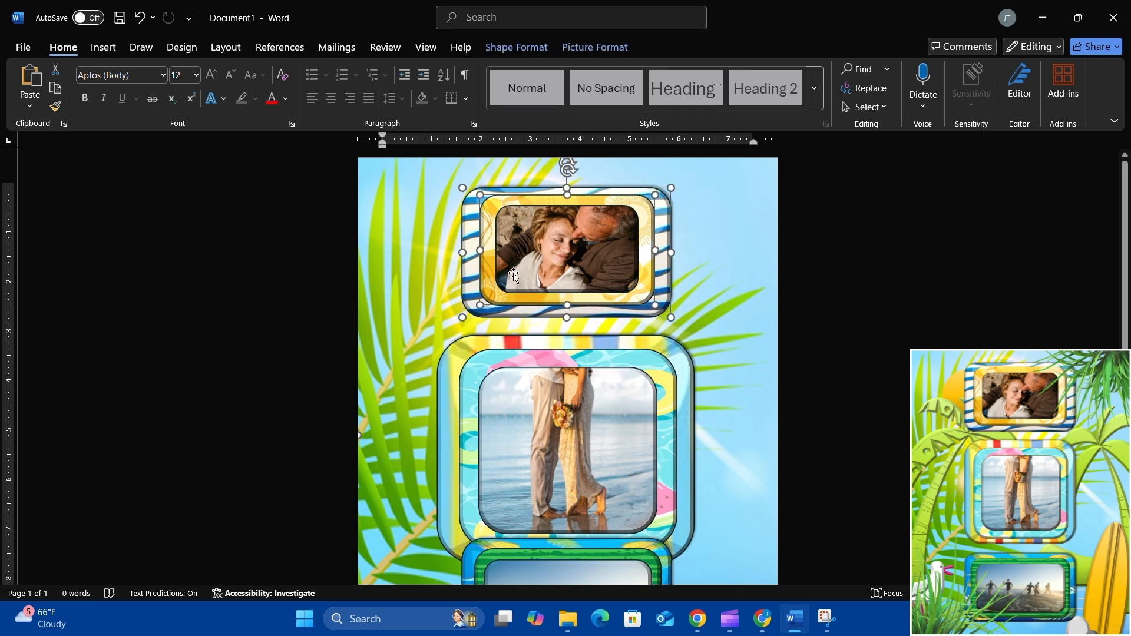
left_click(514, 274, "shift")
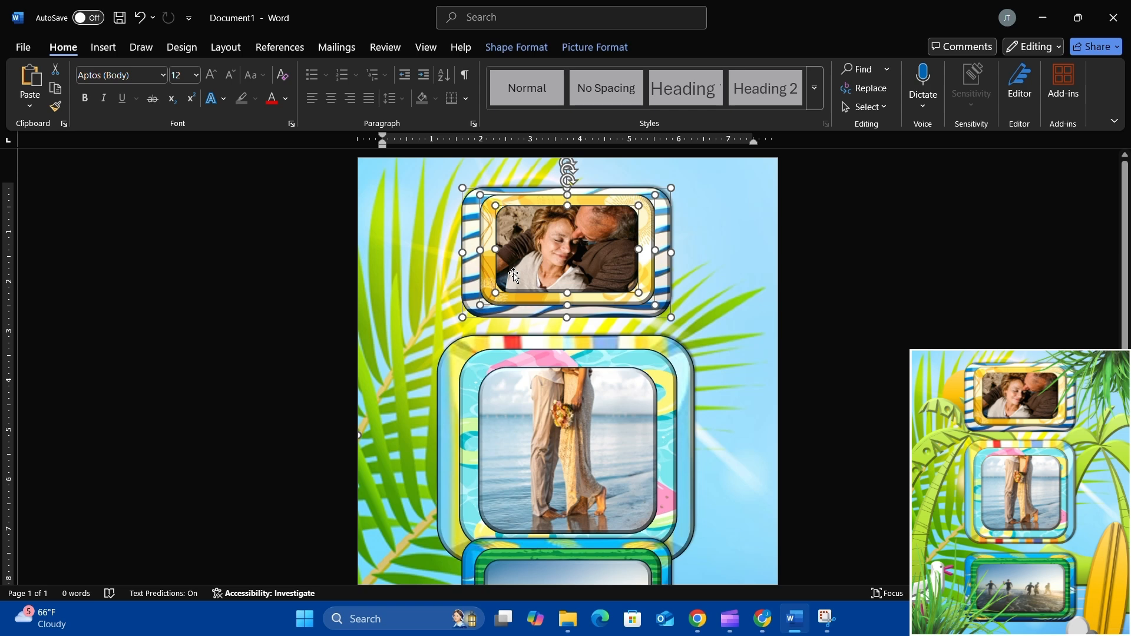
right_click(567, 260)
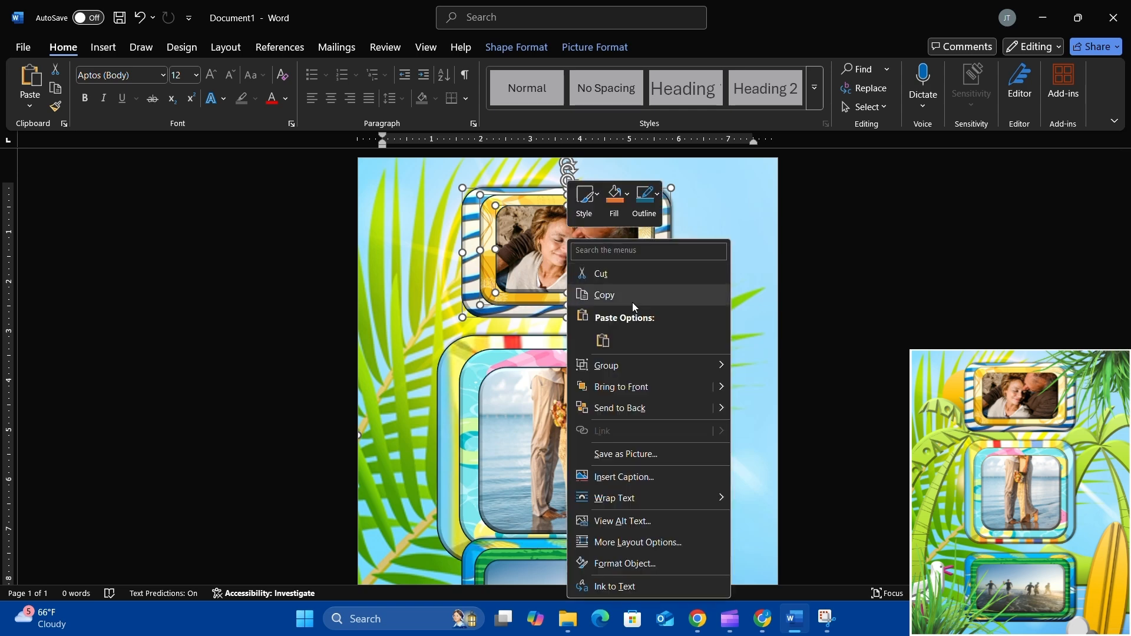
mouse_move(649, 372)
left_click(751, 370)
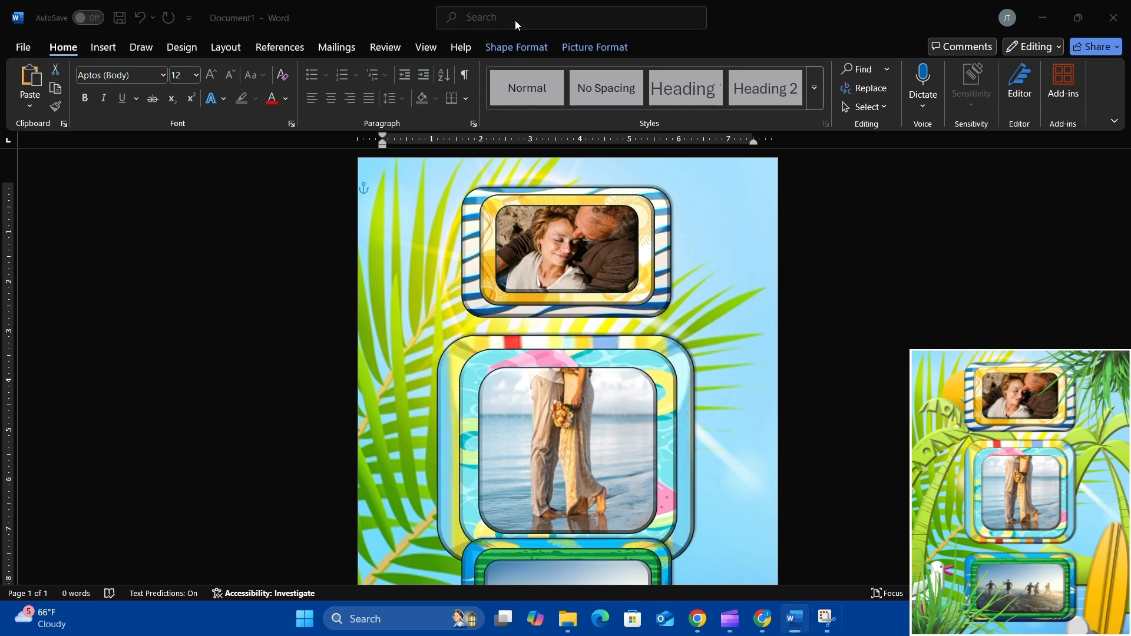
Move the grouped top photo frame slightly to align it with the page's vertical centre guide
scroll(766, 257, "down", 1)
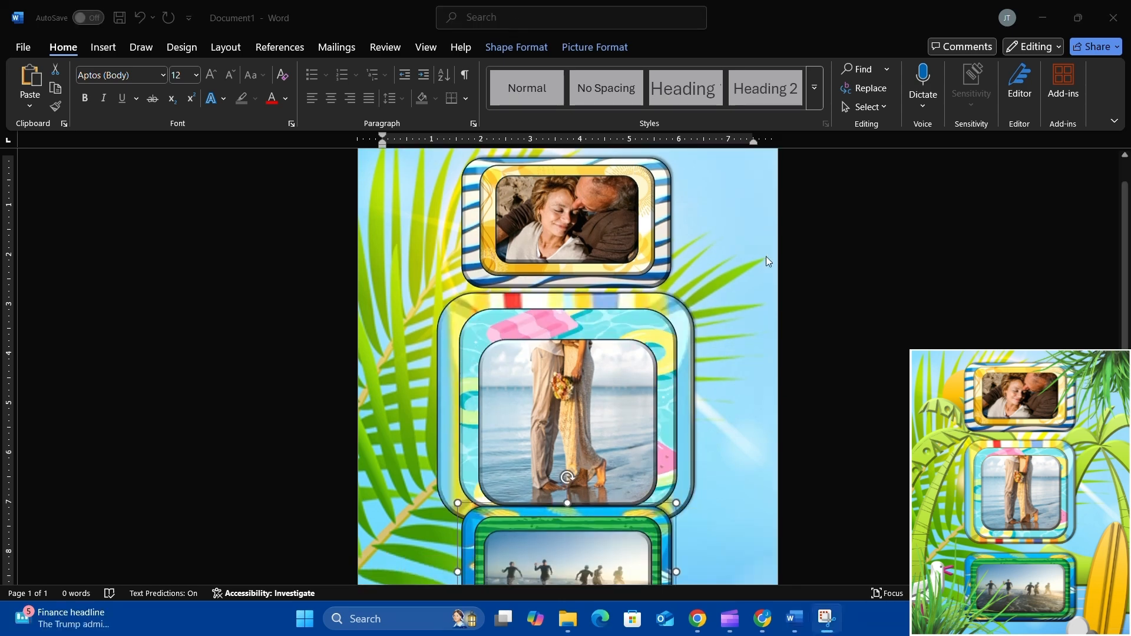
scroll(765, 256, "up", 1)
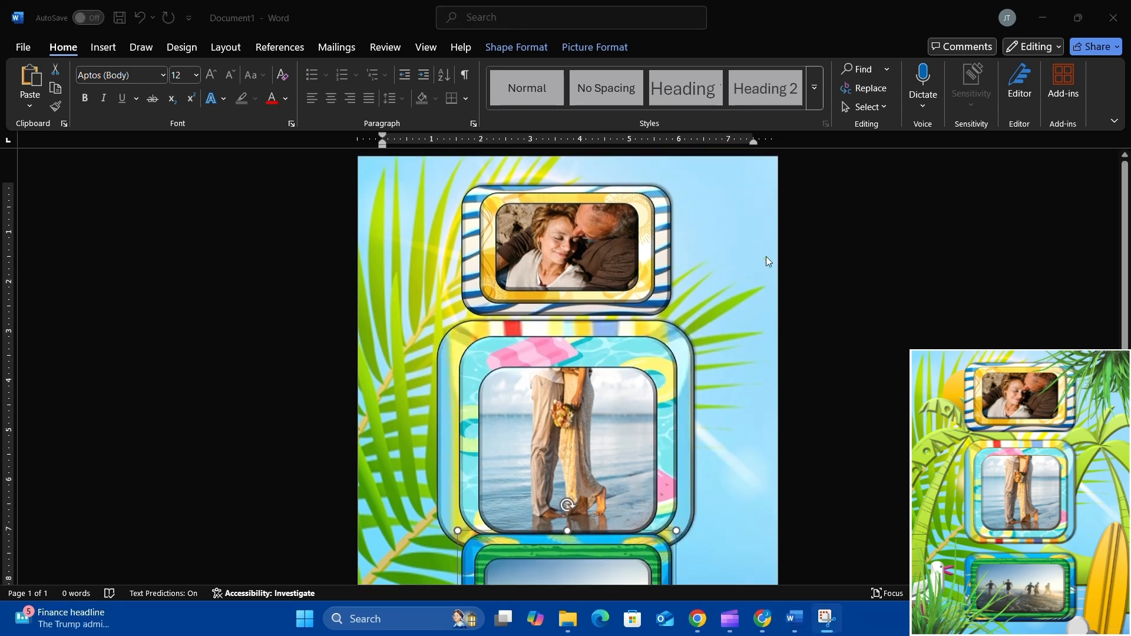
left_click(658, 299)
left_click(658, 299)
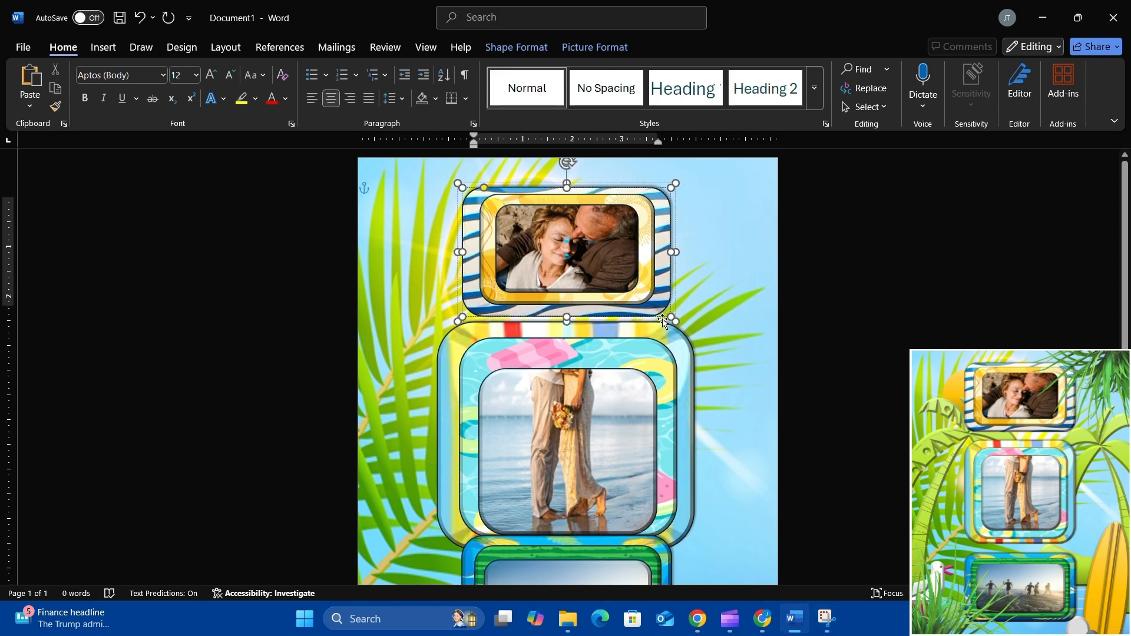
left_click(675, 294)
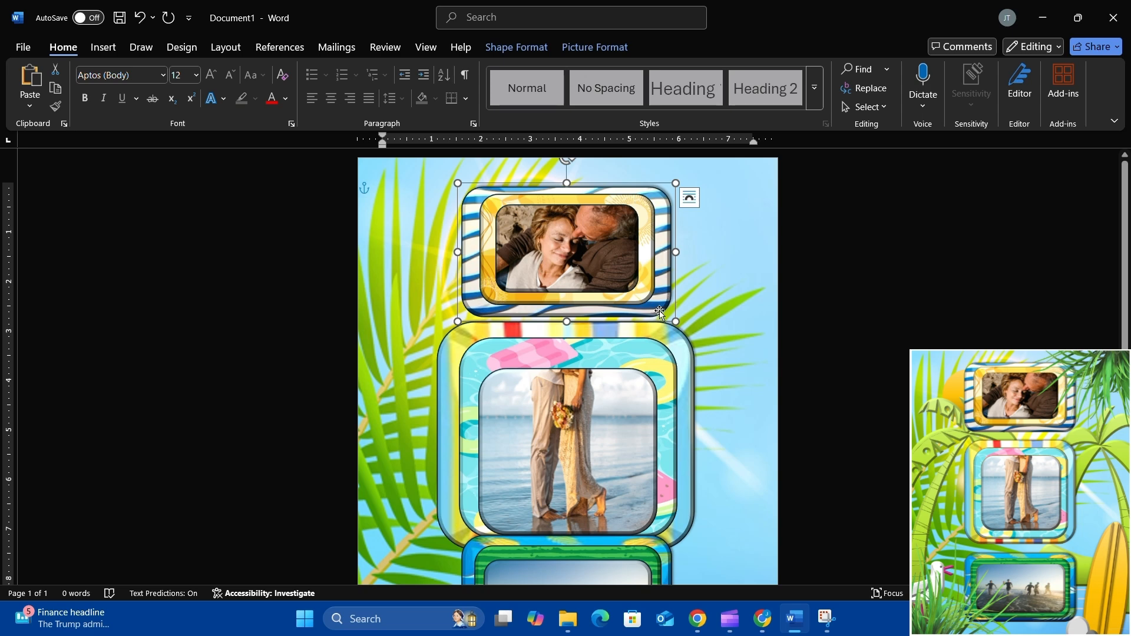
mouse_move(660, 313)
left_mouse_down()
mouse_move(680, 308)
mouse_move(654, 310)
left_mouse_up()
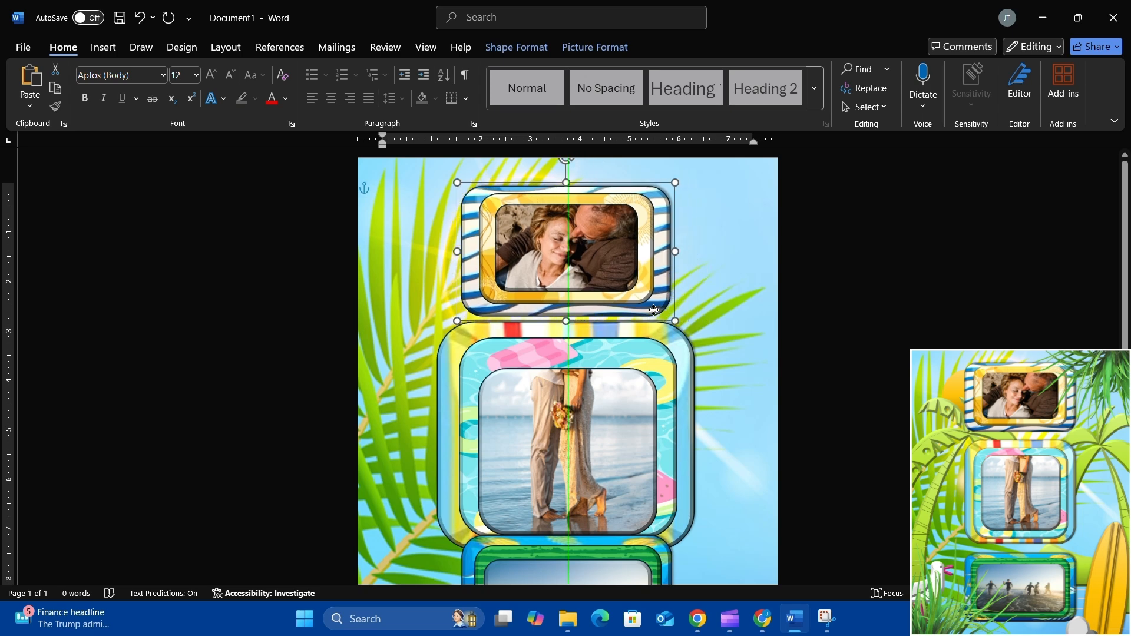
Nudge the grouped middle photo frame to line it up with the page centre below the top frame
left_click(691, 362)
mouse_move(691, 362)
left_mouse_down()
mouse_move(702, 360)
mouse_move(692, 361)
left_mouse_up()
left_click_drag(692, 361, 692, 361)
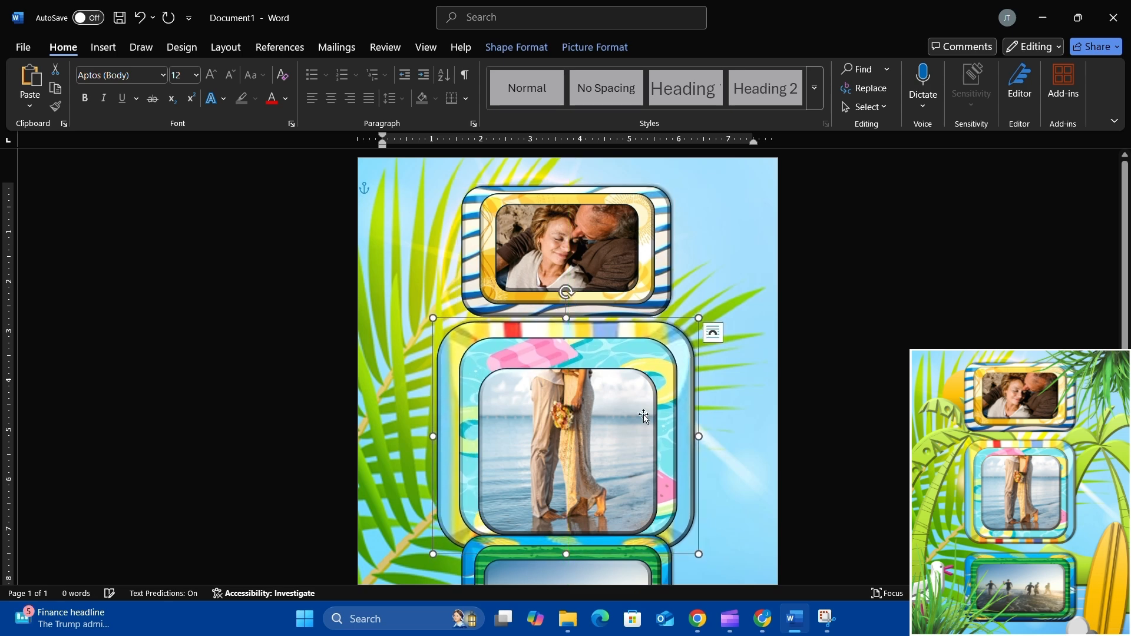
Move the grouped beach-runners frame slightly down, keeping it horizontally centred below the middle frame
scroll(626, 430, "down", 3)
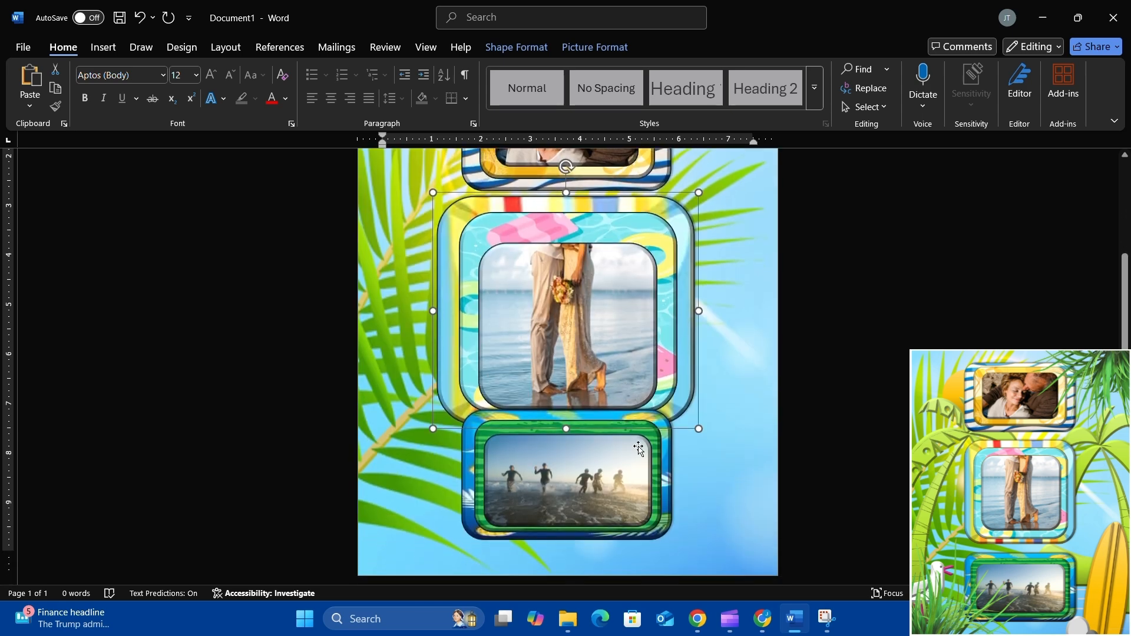
left_click(663, 478)
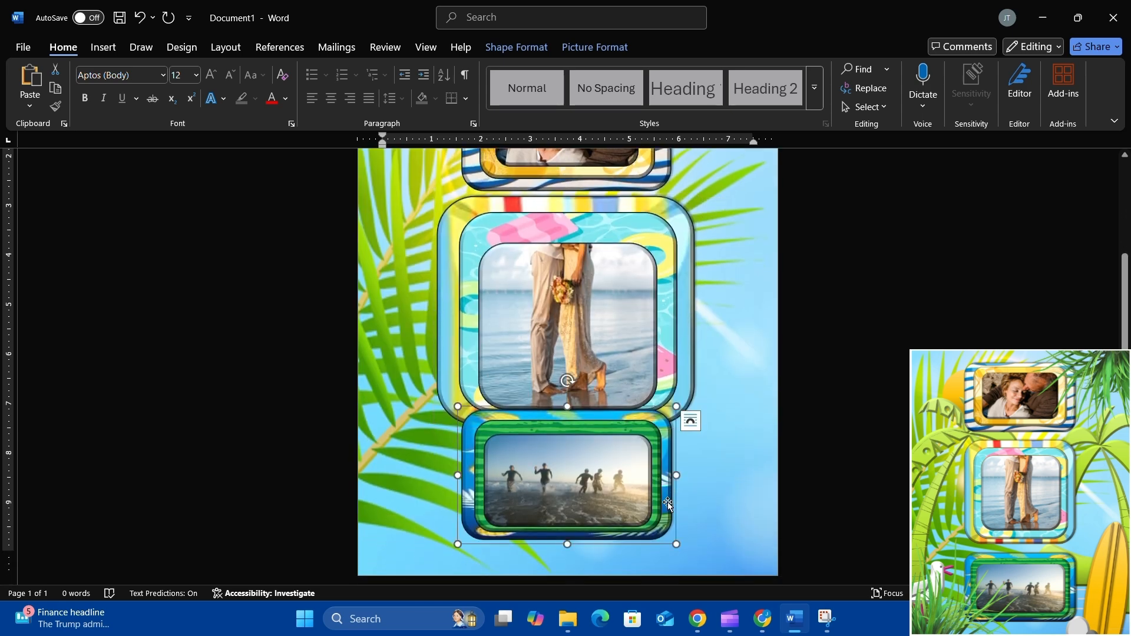
mouse_move(667, 502)
left_mouse_down()
mouse_move(673, 516)
mouse_move(662, 516)
left_mouse_up()
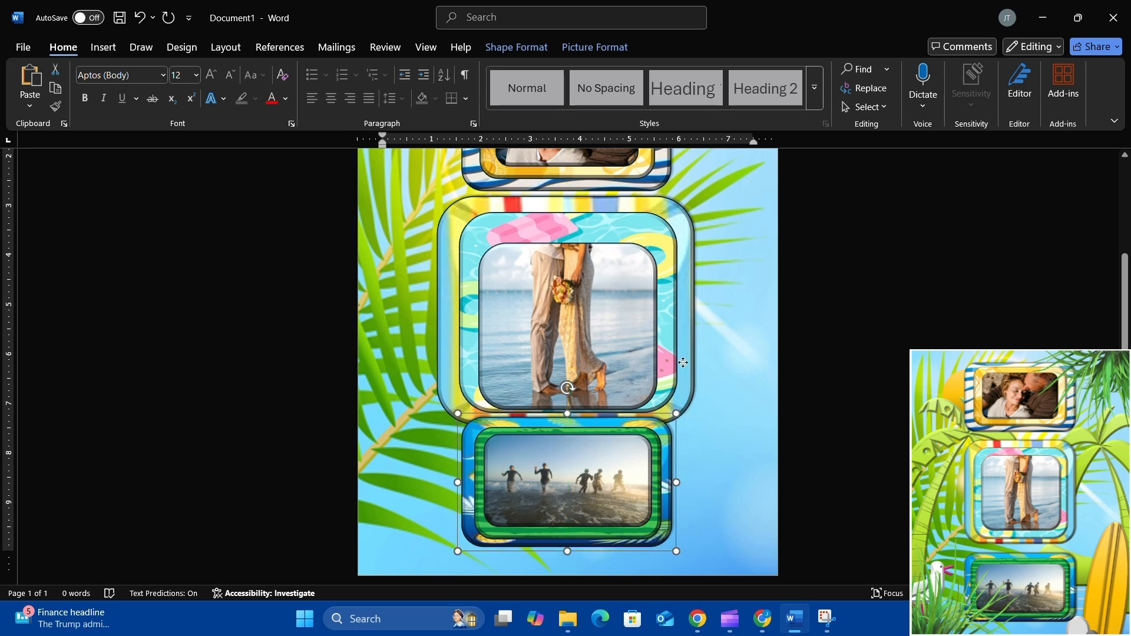
Shrink the middle photo's frame layers to roughly the width of the other frames and recentre them on the page
left_click_drag(683, 362, 679, 359)
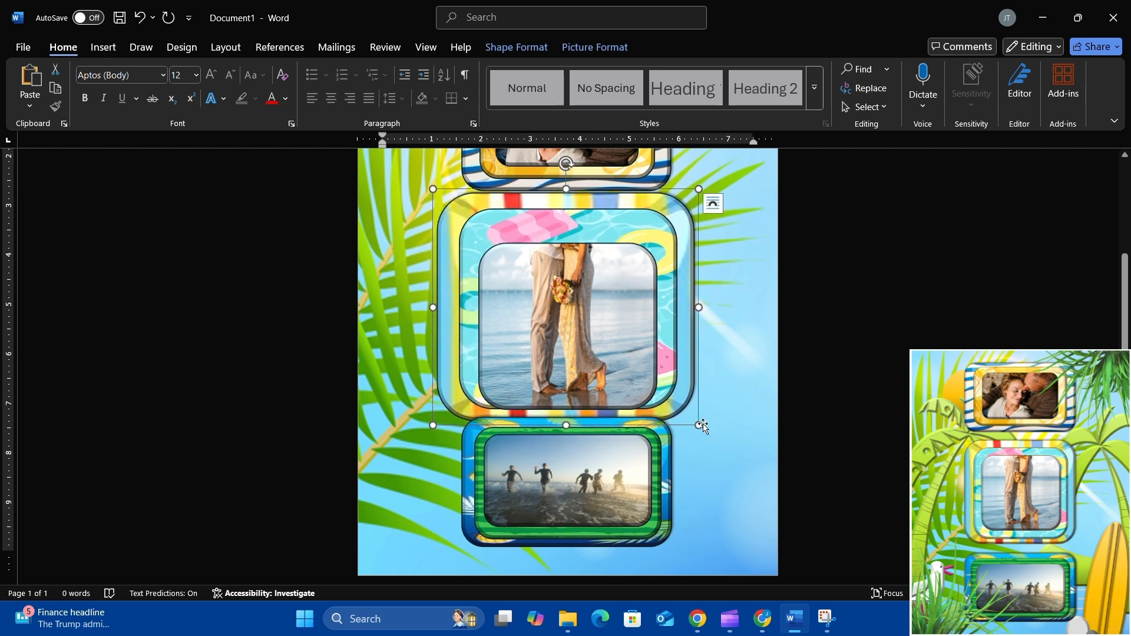
left_click_drag(698, 424, 657, 399)
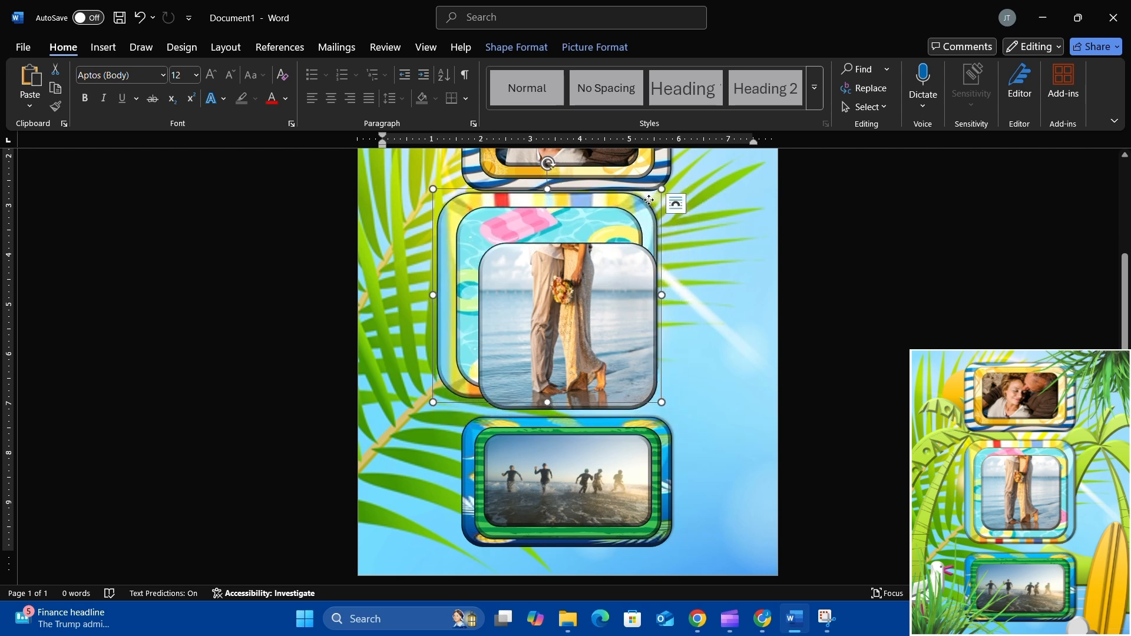
left_click_drag(649, 200, 671, 209)
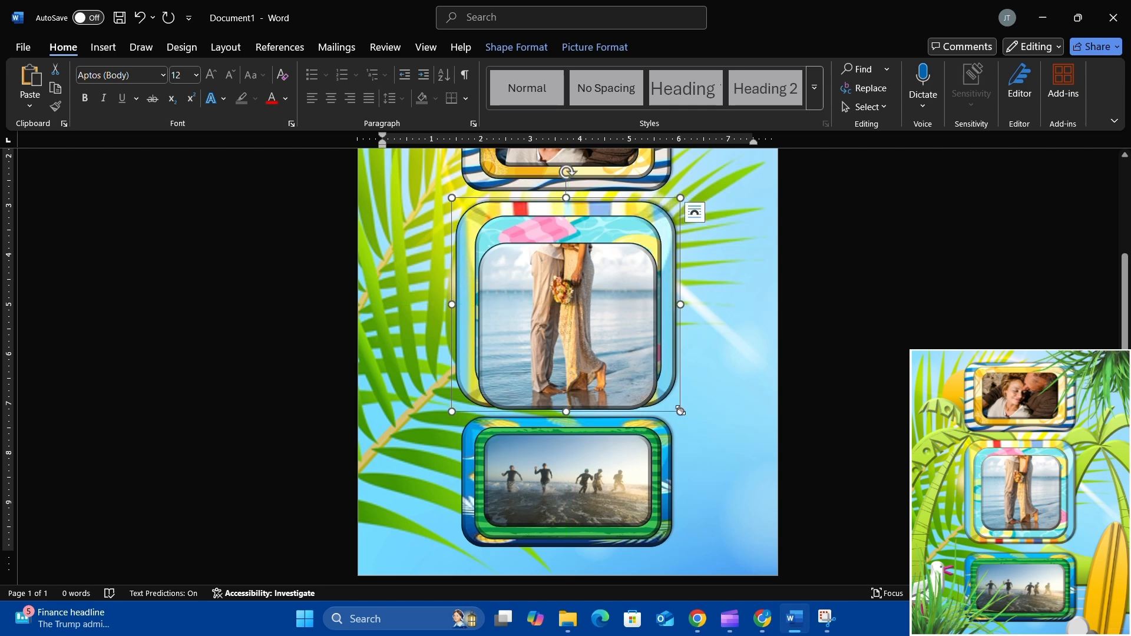
left_click_drag(680, 411, 670, 401)
left_click_drag(630, 215, 644, 214)
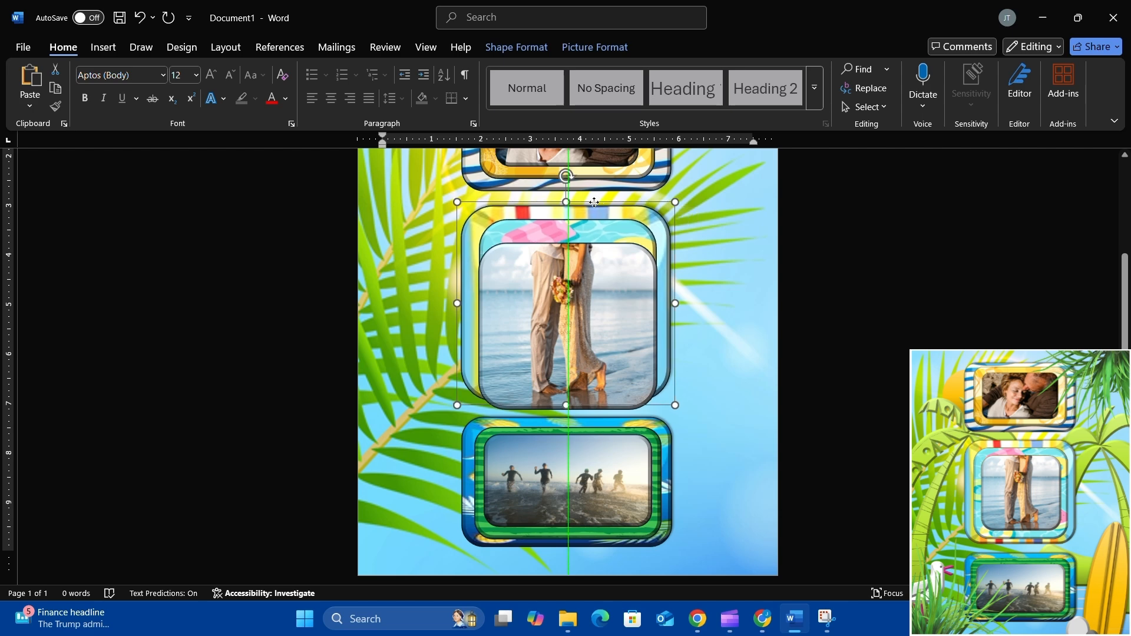
Move the middle photo up, scale it down to fit inside the pool-patterned inner frame, and centre it there
left_click(607, 252)
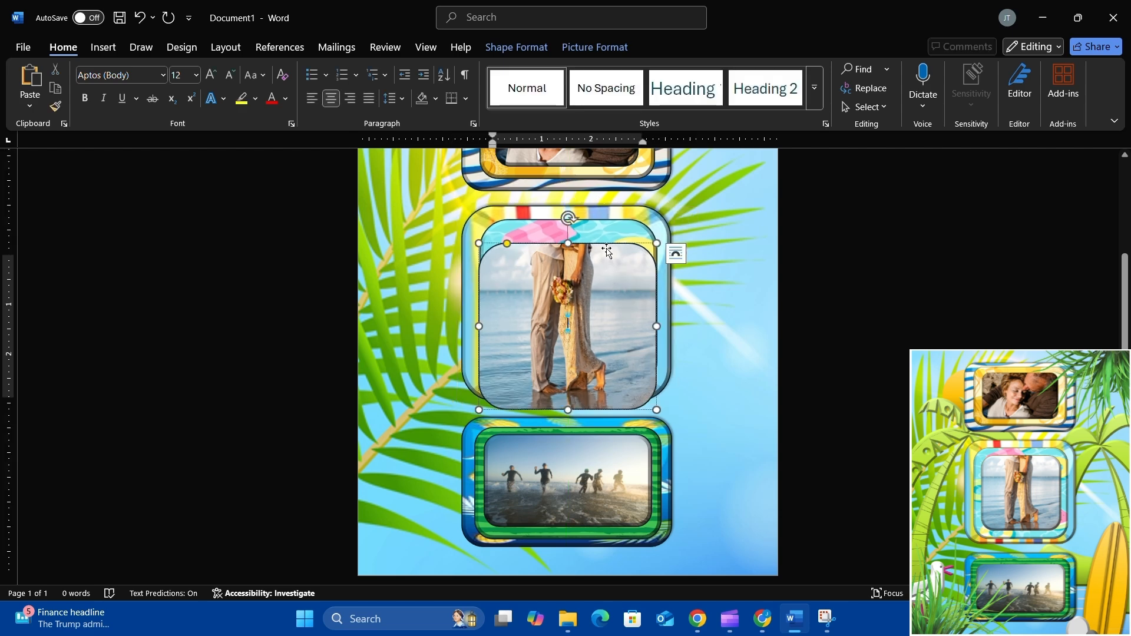
left_click_drag(607, 252, 607, 229)
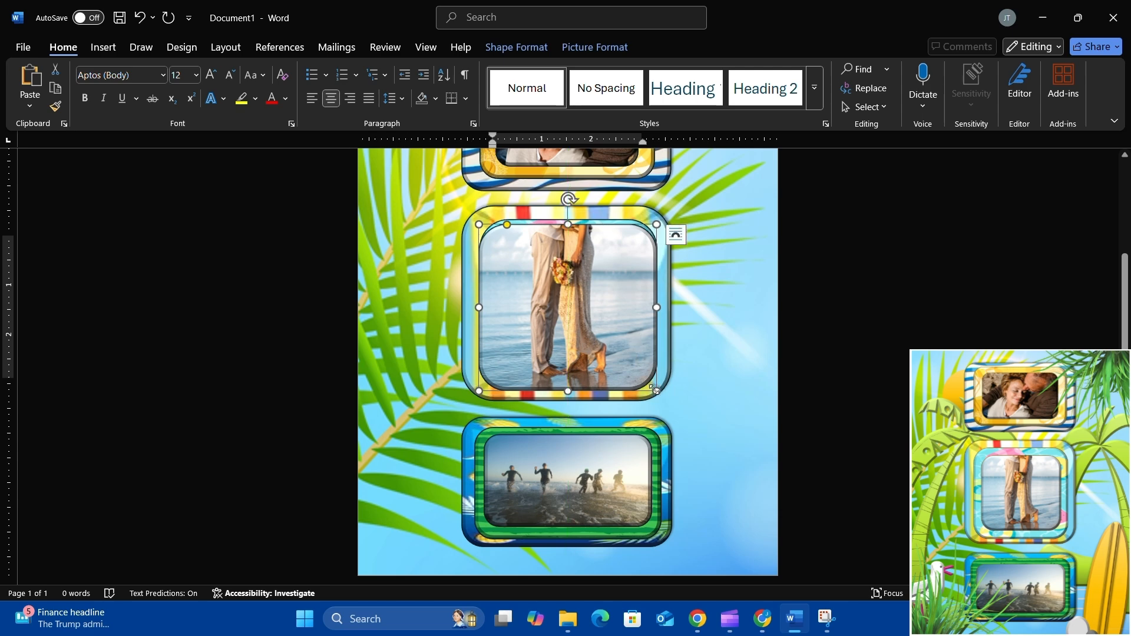
left_click_drag(654, 389, 629, 365)
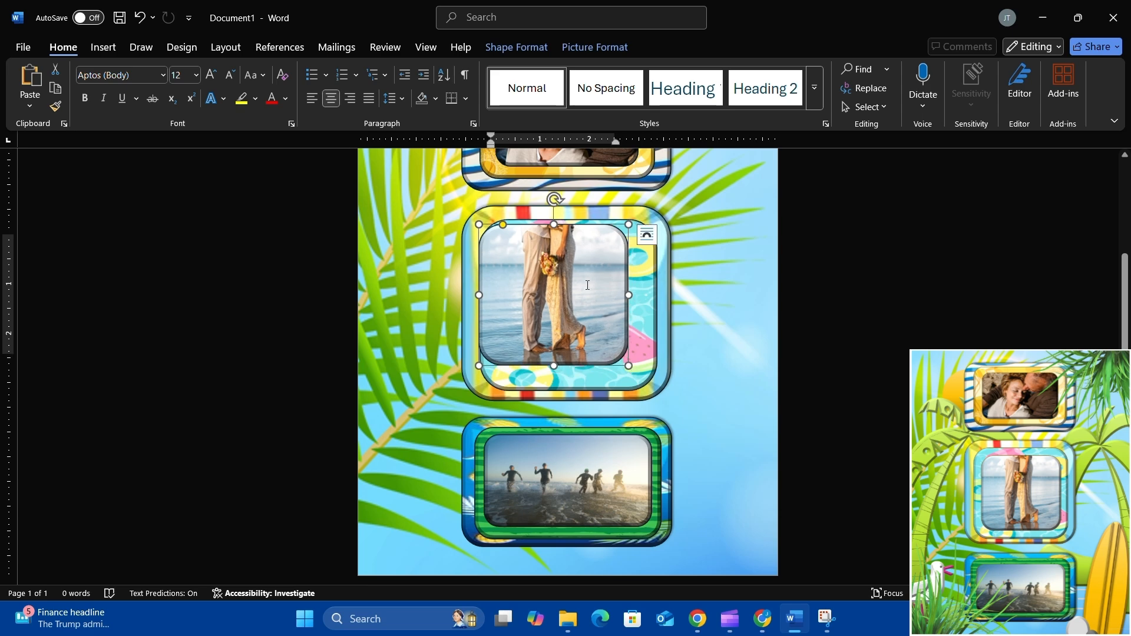
left_click_drag(583, 235, 606, 234)
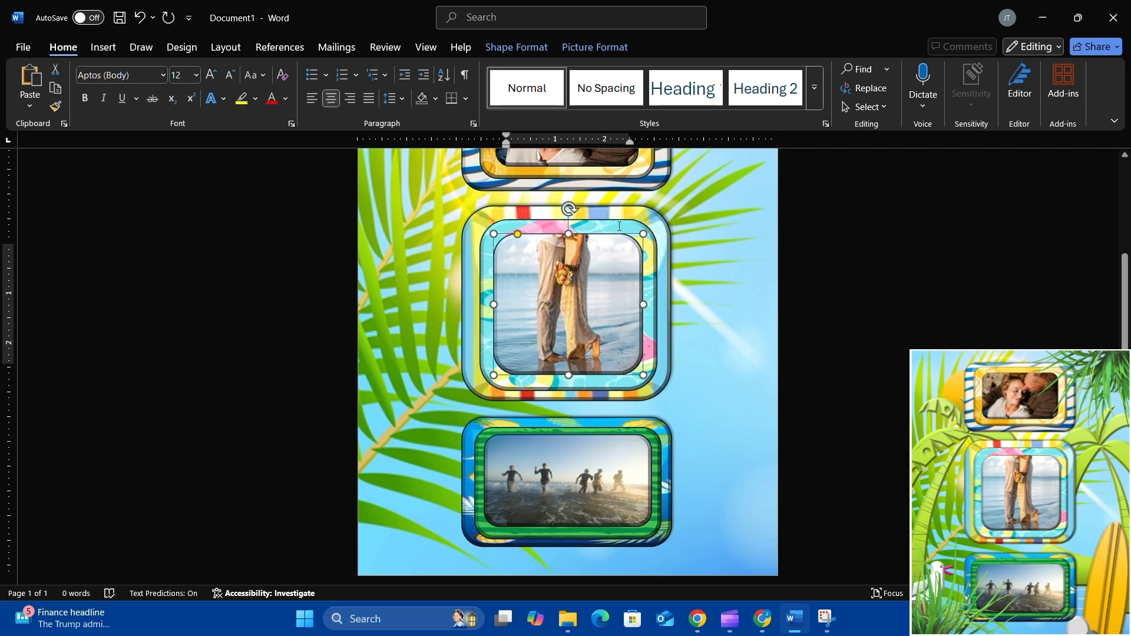
left_click(619, 226)
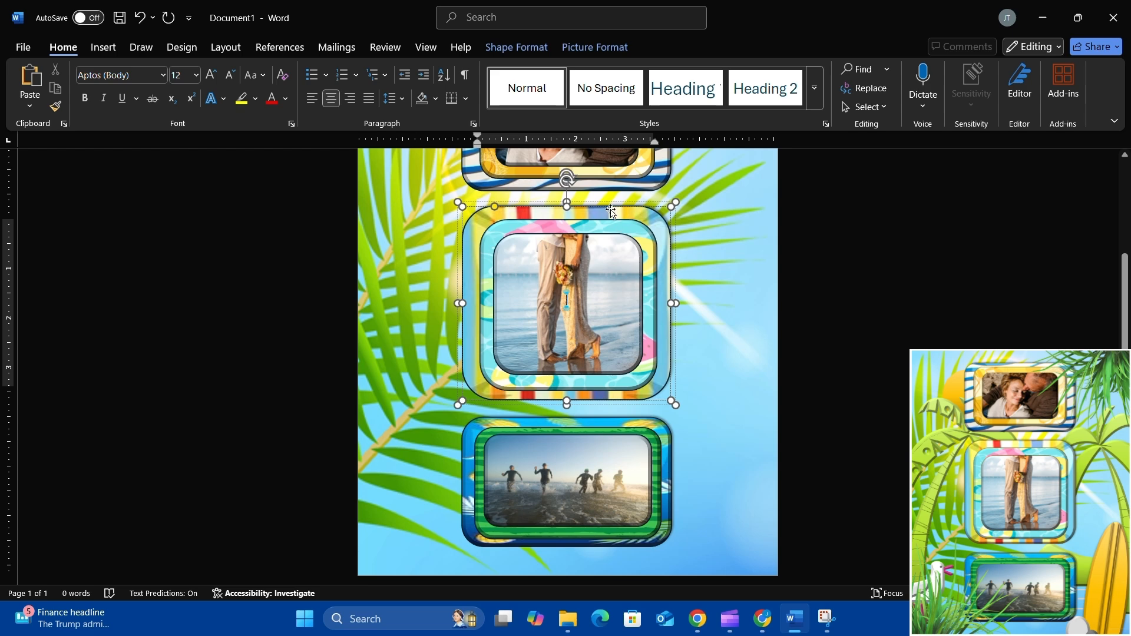
left_click_drag(612, 211, 614, 210)
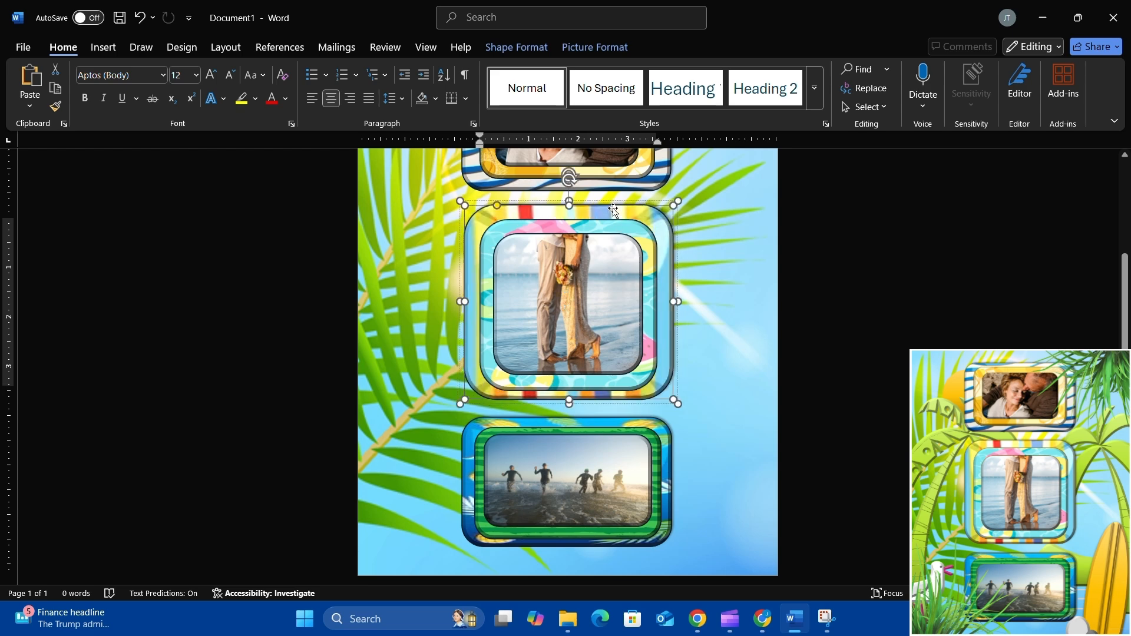
key("ctrl+z")
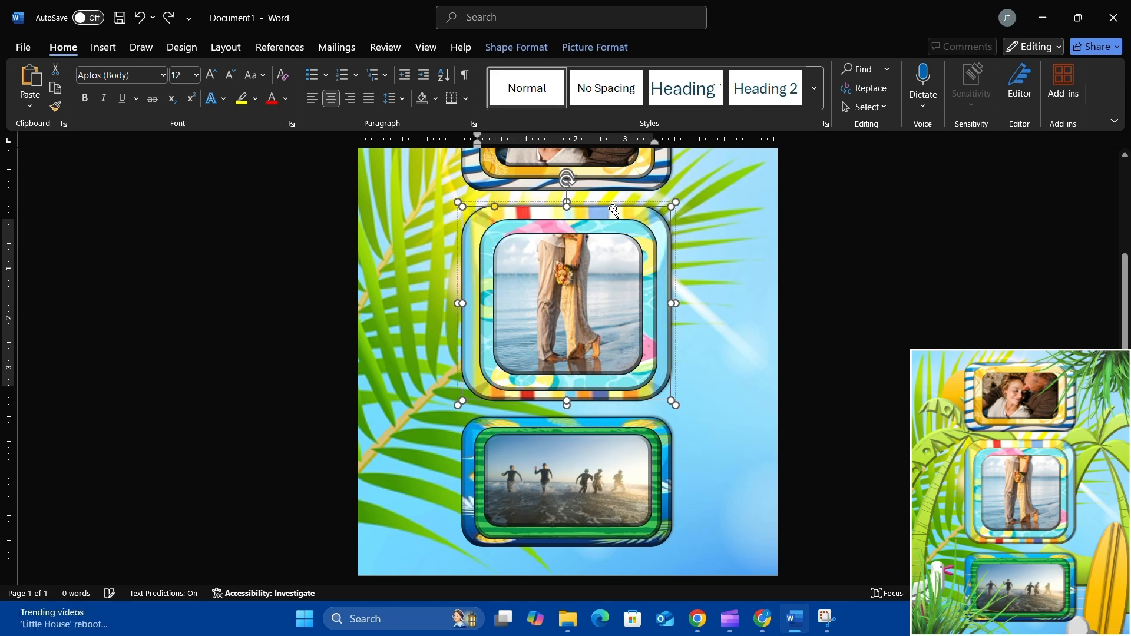
left_click(677, 202)
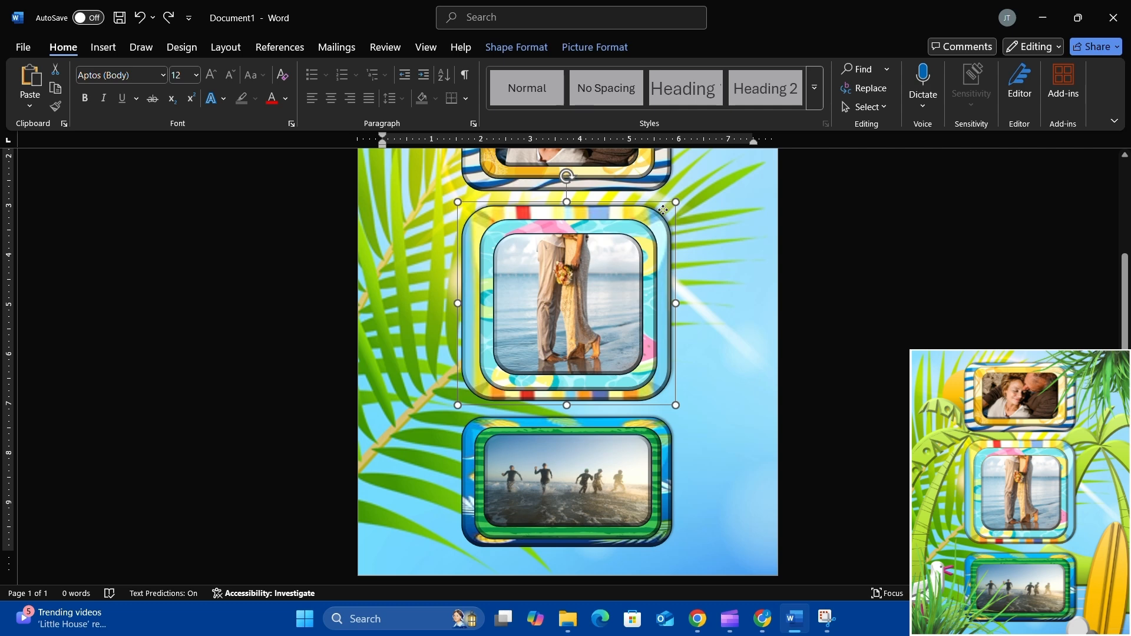
left_click(663, 210)
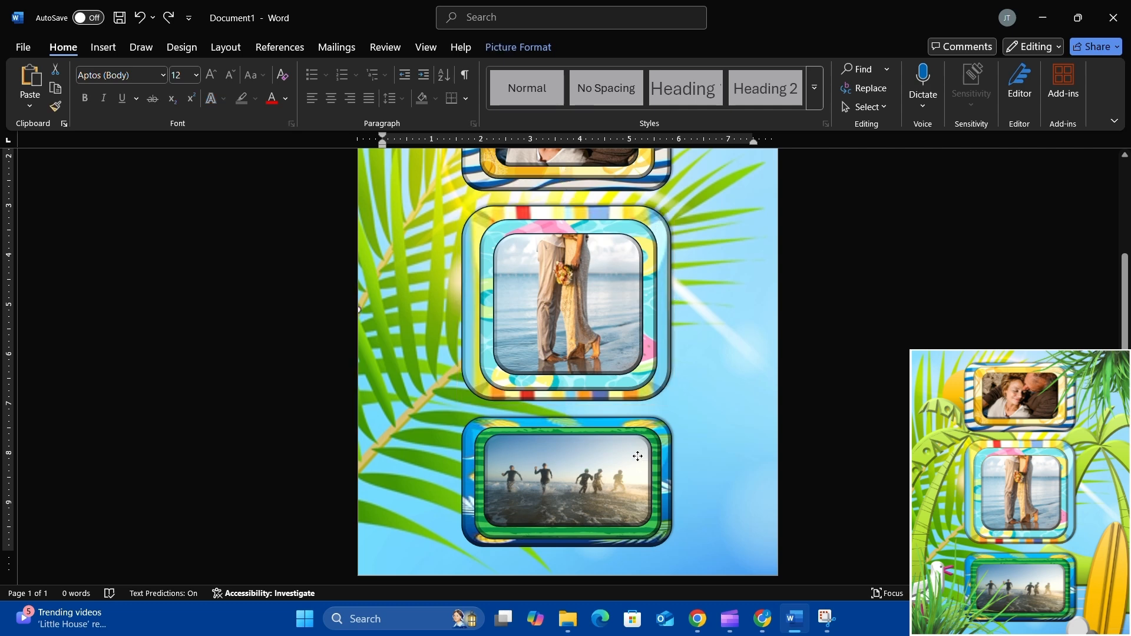
Shift the beach-runners photo slightly down to centre it within its green inner frame
left_click_drag(638, 455, 639, 457)
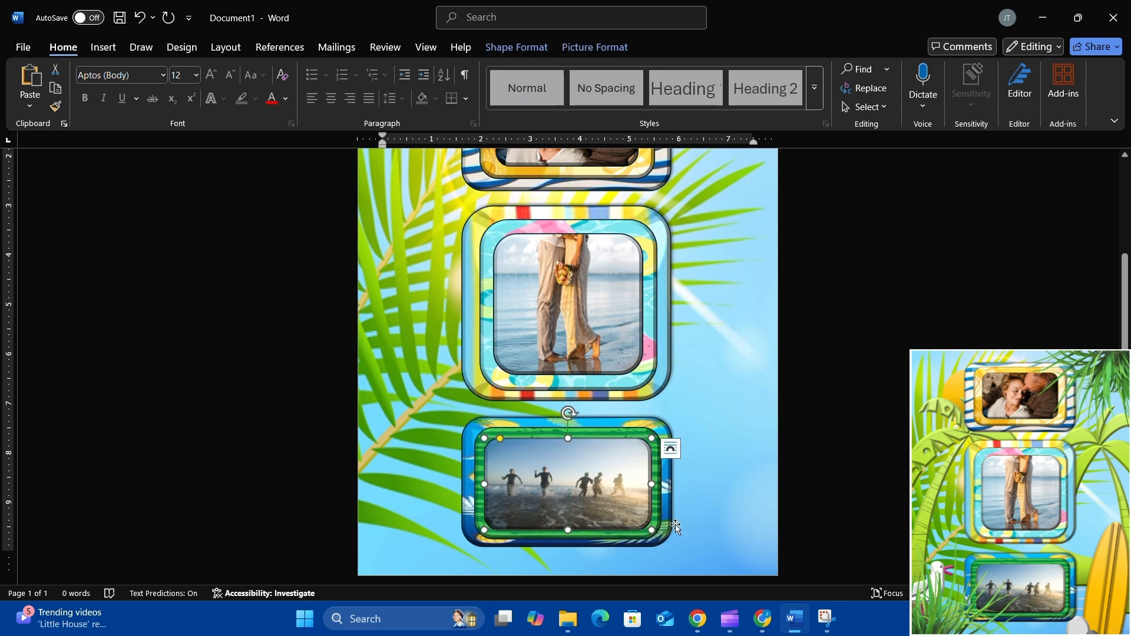
left_click(669, 534)
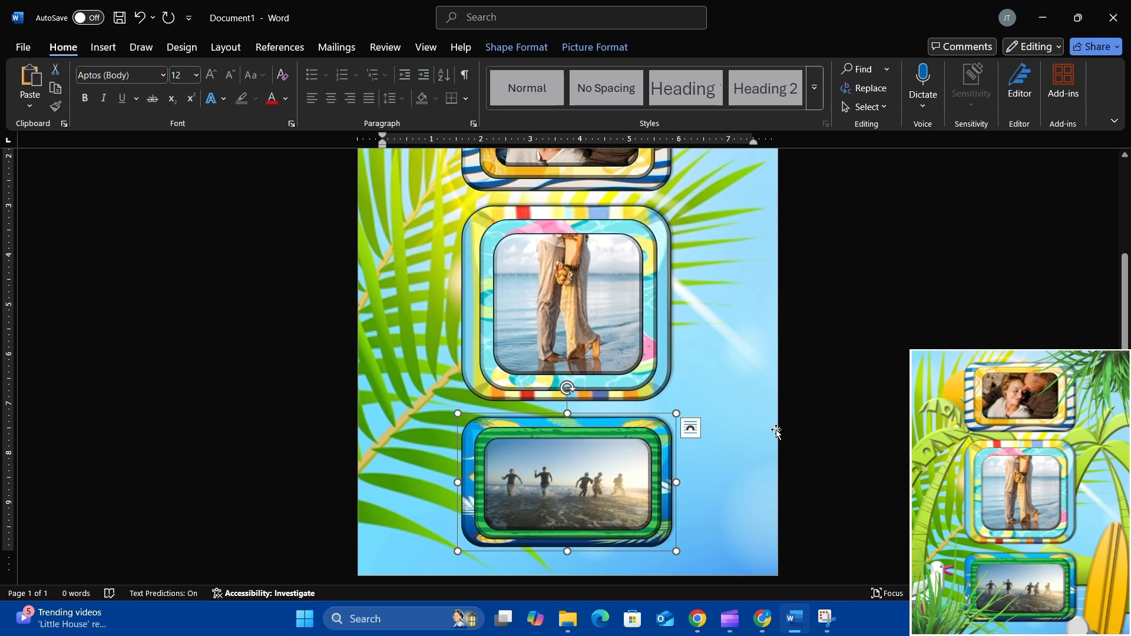
left_click(1003, 594)
left_click_drag(1037, 594, 1023, 594)
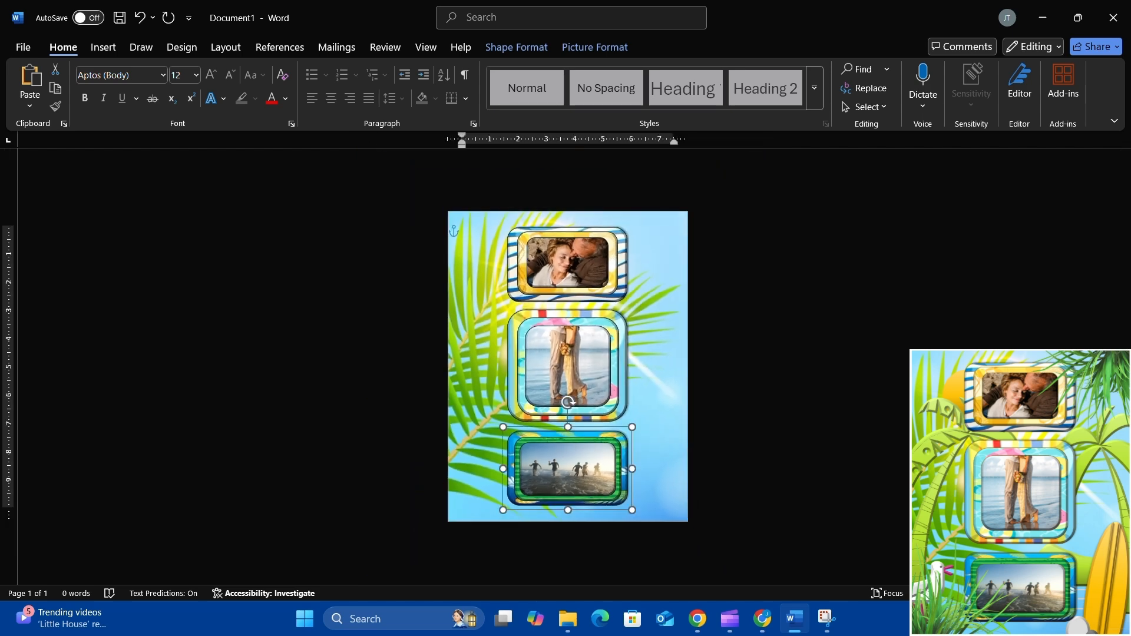
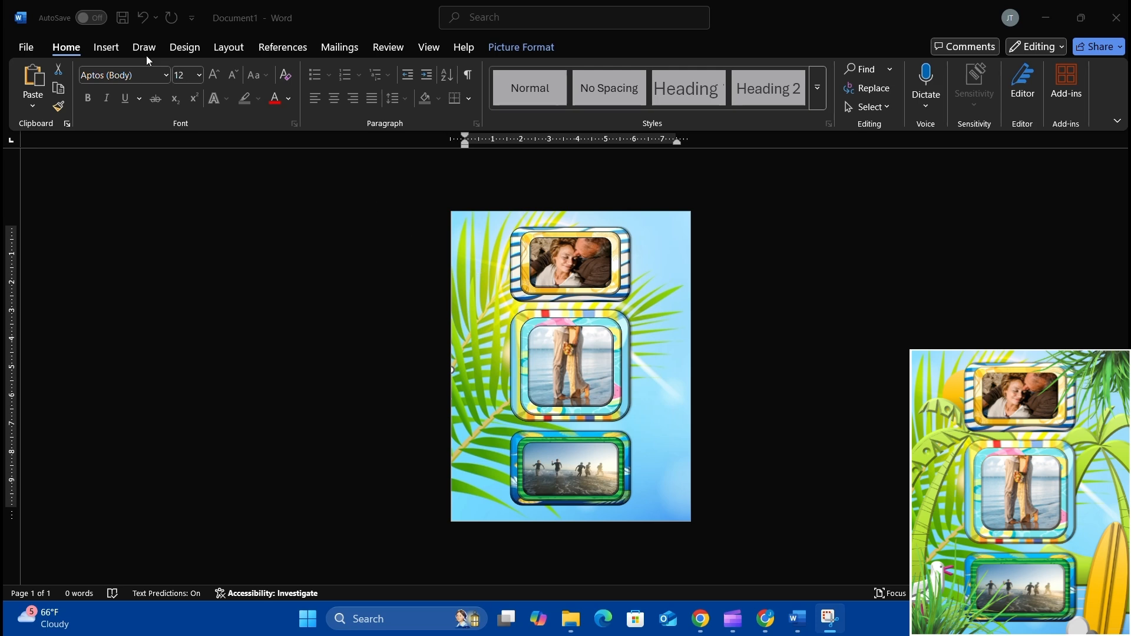
Insert the green grass tuft from the Summer category of the stock 3D models
left_click(110, 49)
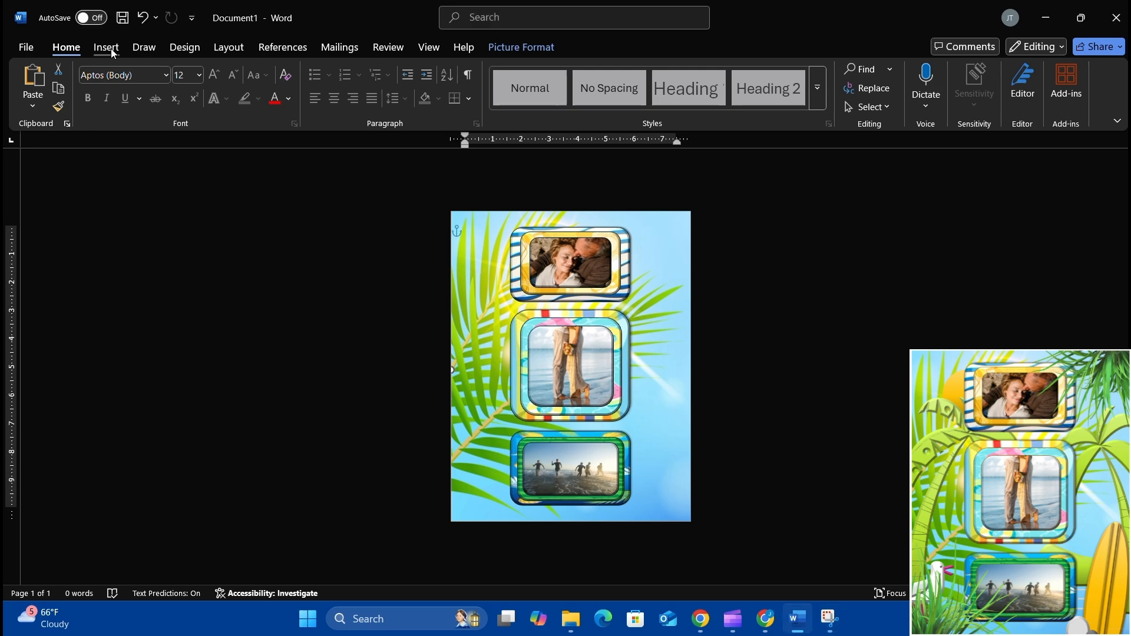
left_click(111, 48)
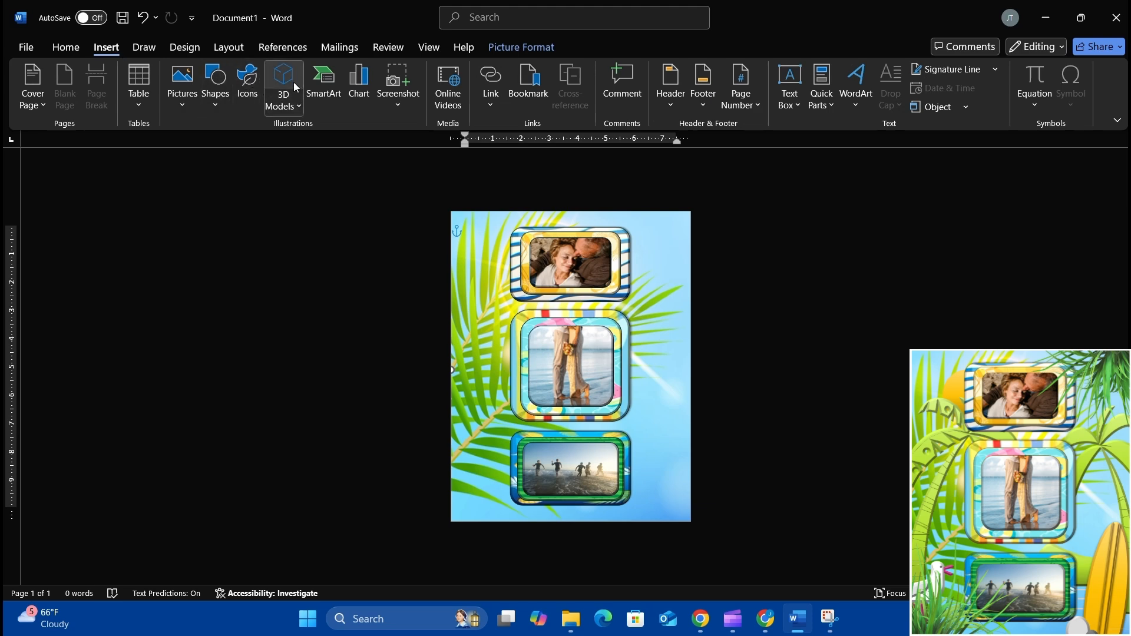
left_click(300, 108)
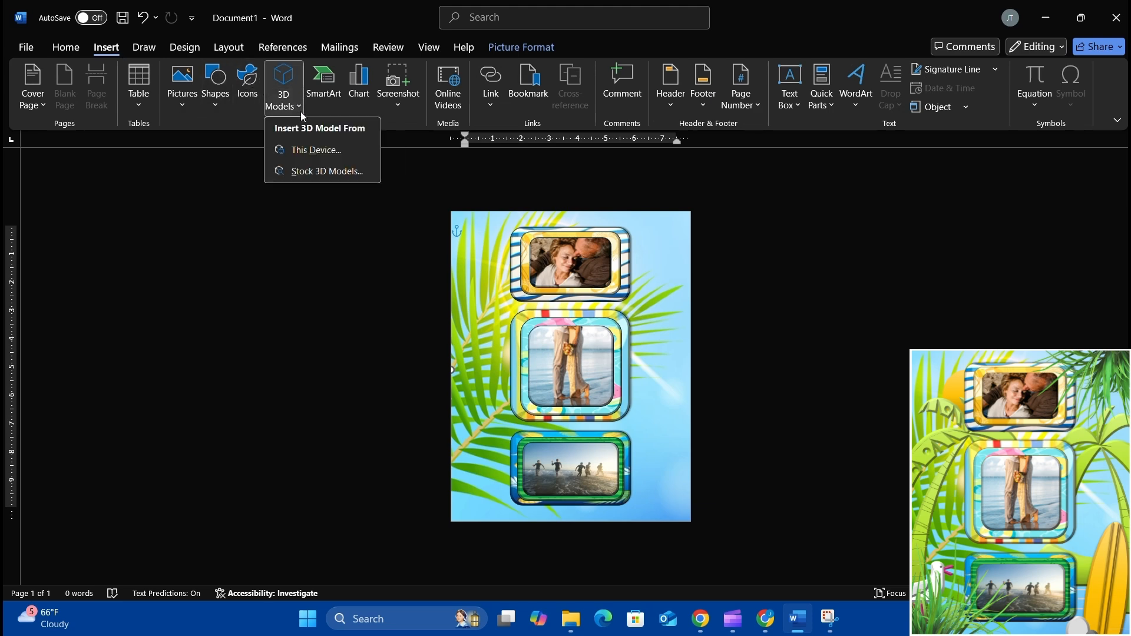
left_click(338, 174)
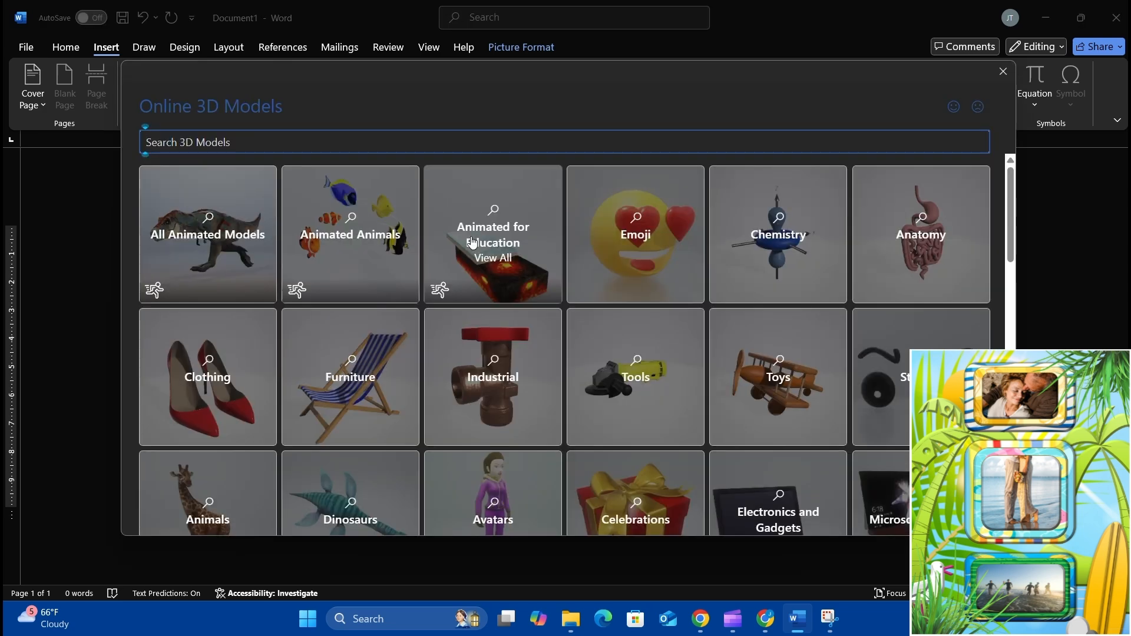
scroll(434, 386, "down", 3)
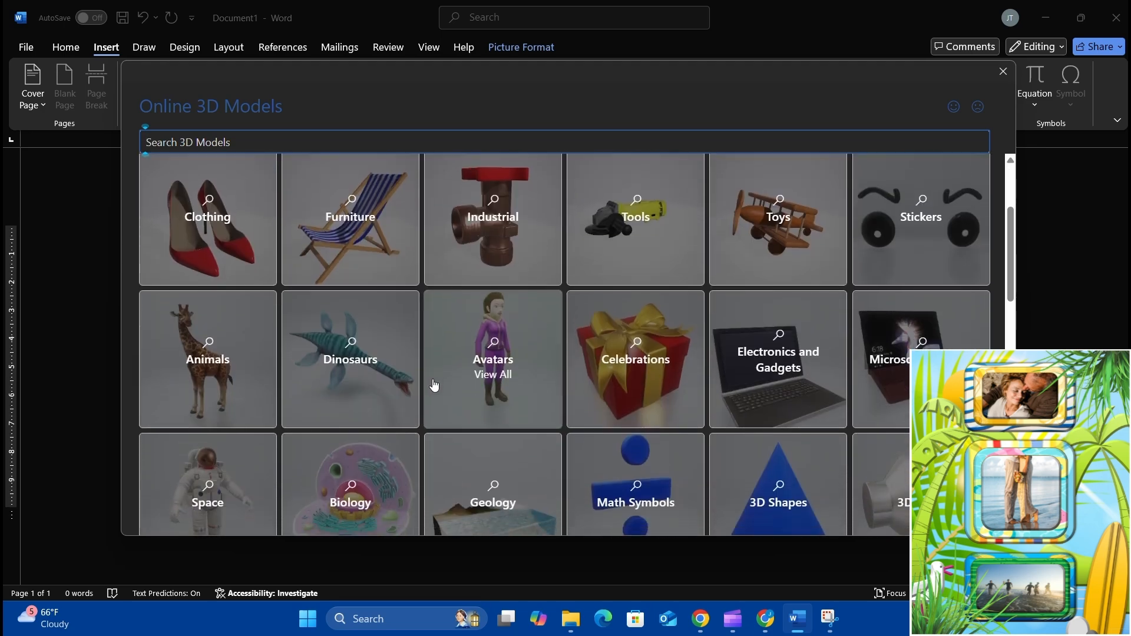
scroll(434, 386, "down", 5)
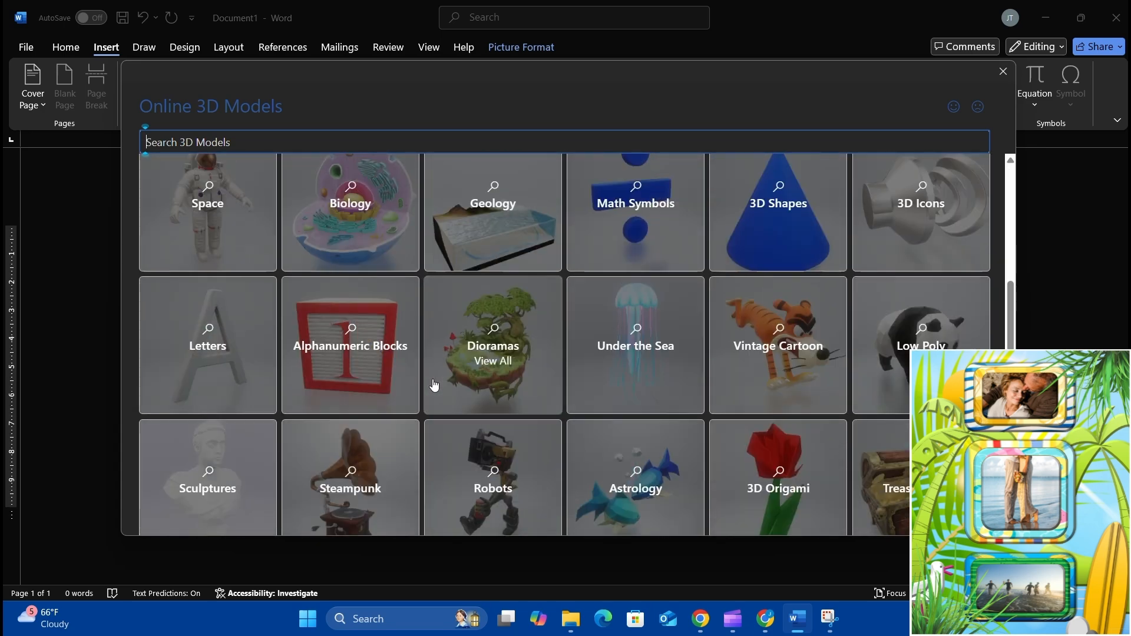
scroll(434, 386, "down", 7)
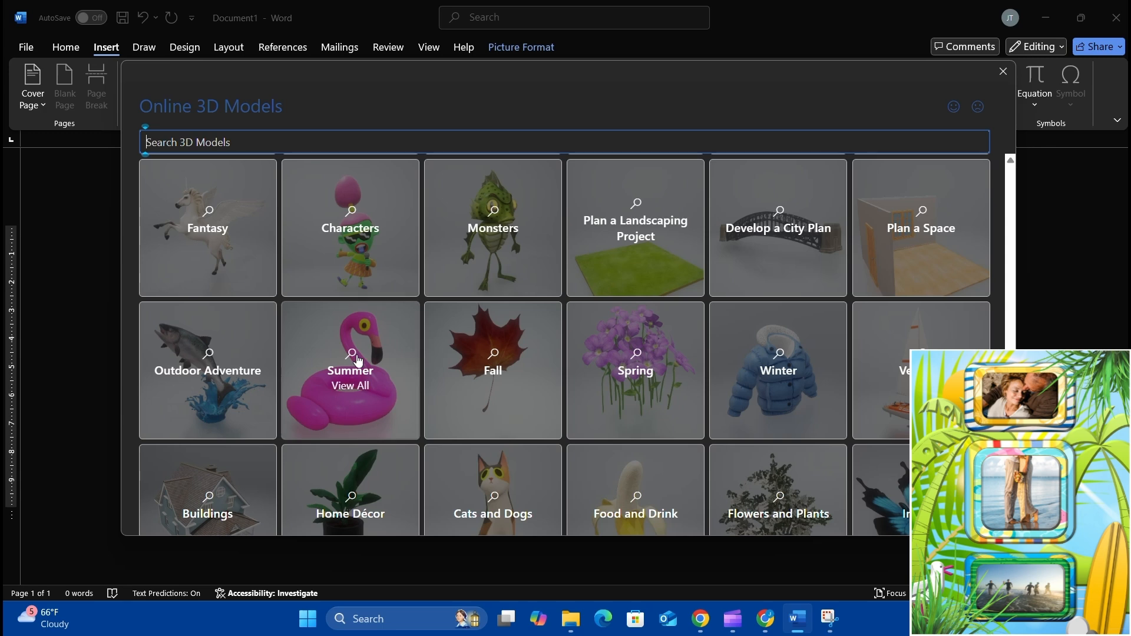
left_click(353, 376)
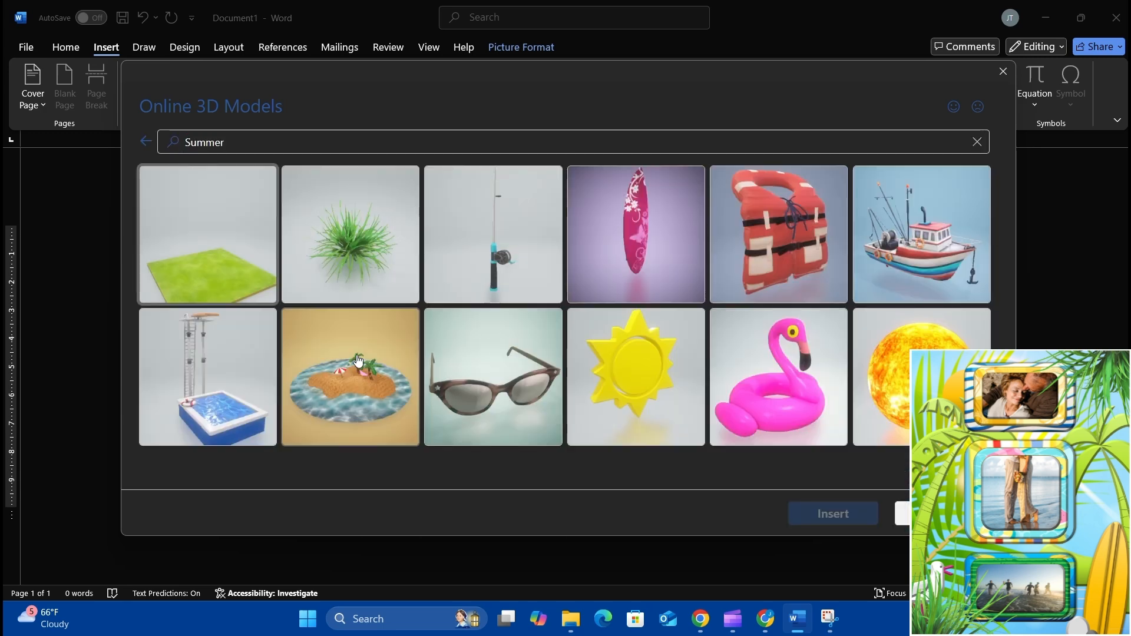
left_click(359, 252)
left_click(834, 514)
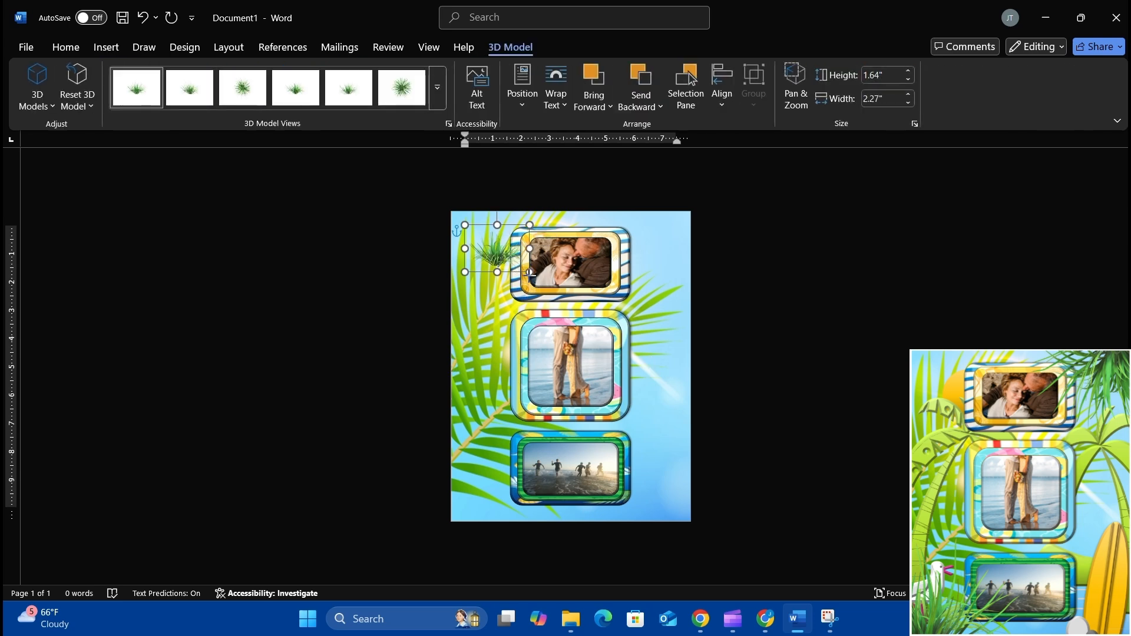
Enlarge the grass 3D model to about 4.63" high by 6.4" wide and rotate it in 3D to change its viewing angle
left_click_drag(530, 272, 597, 321)
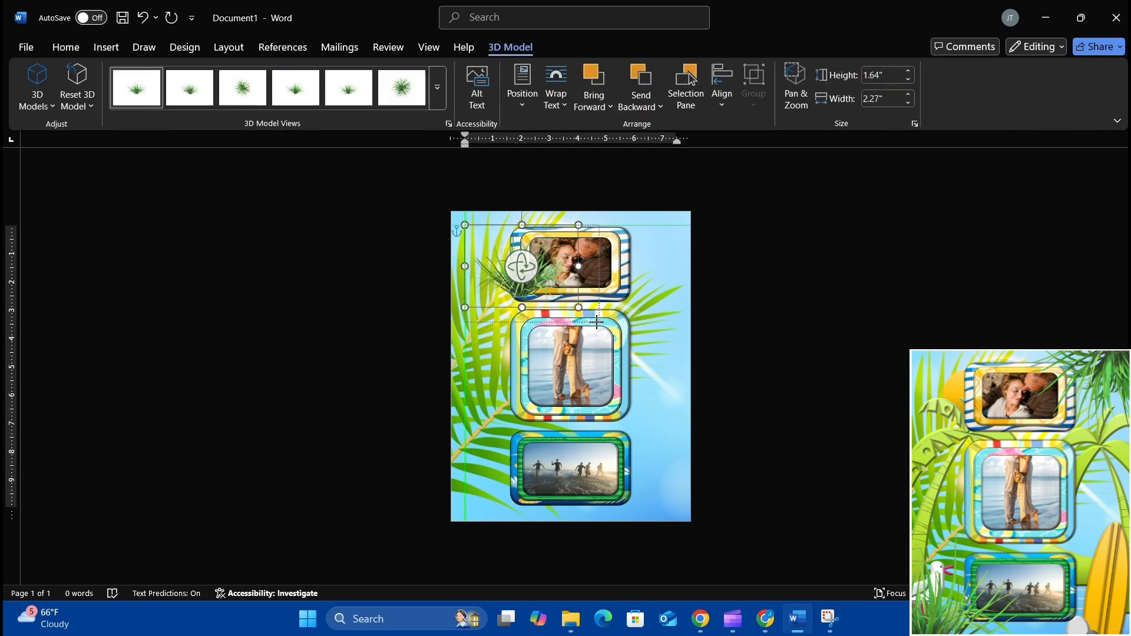
left_click_drag(597, 321, 646, 356)
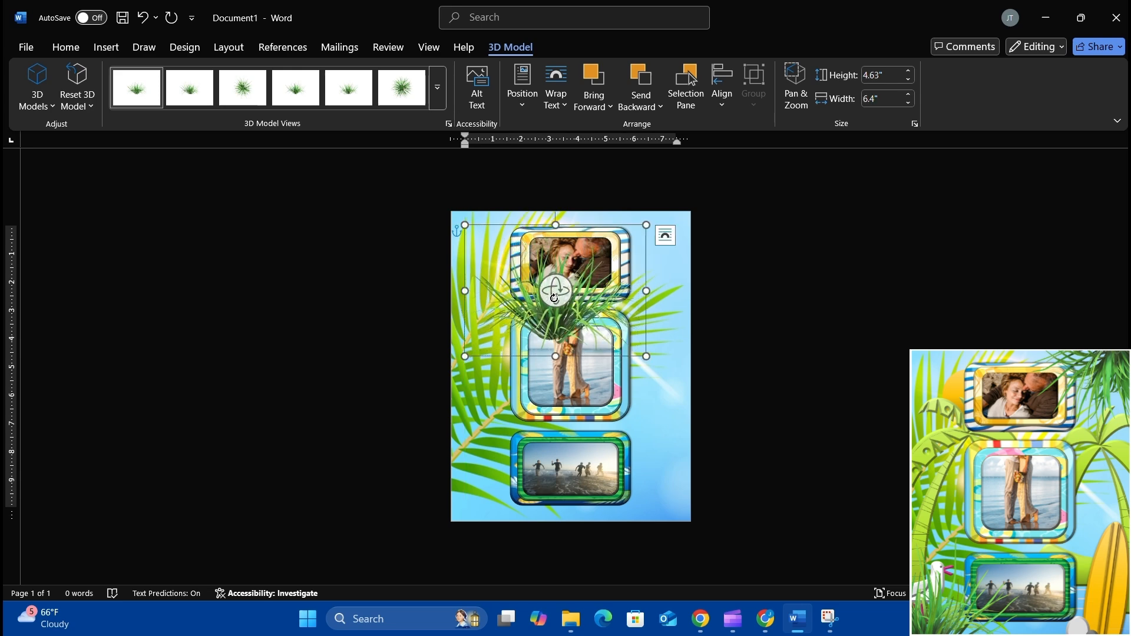
left_click_drag(554, 298, 400, 330)
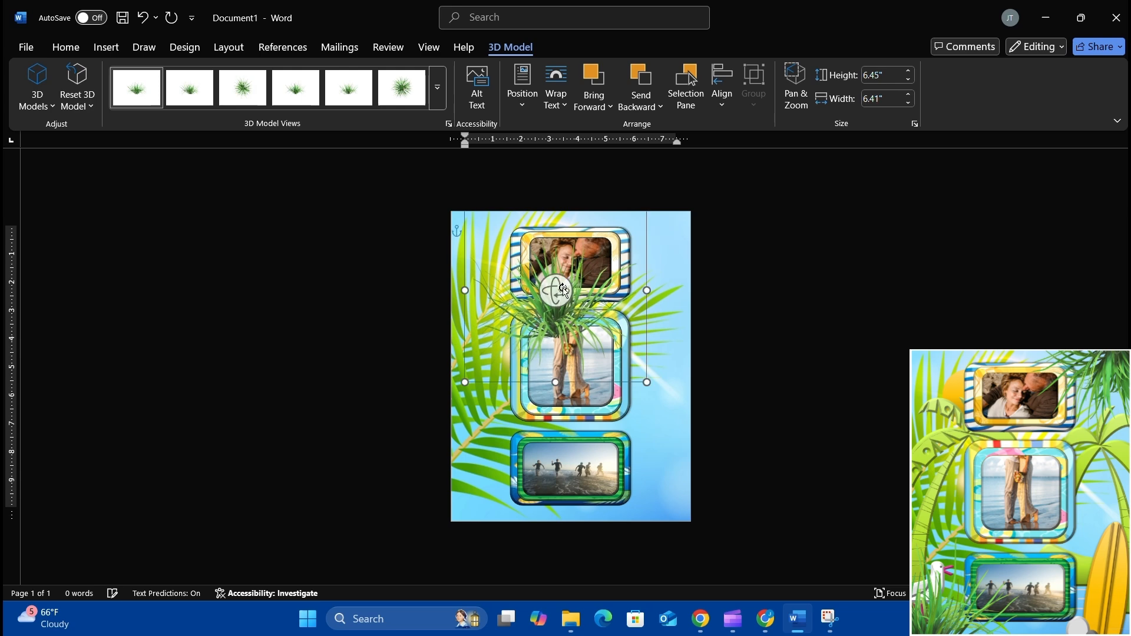
left_click_drag(555, 290, 436, 276)
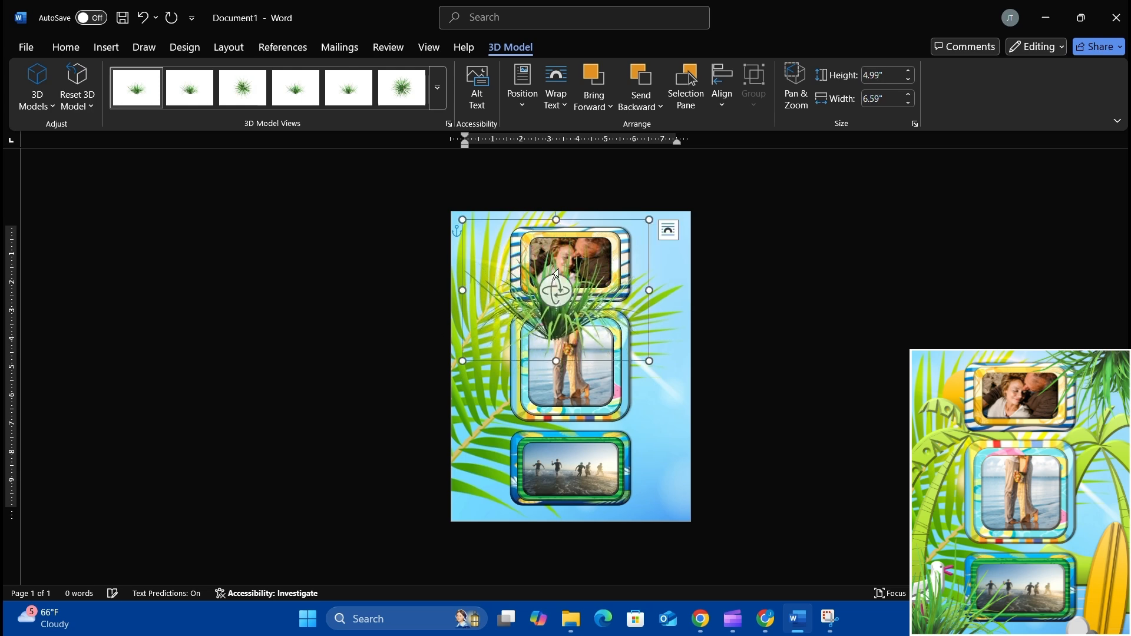
left_click(619, 330)
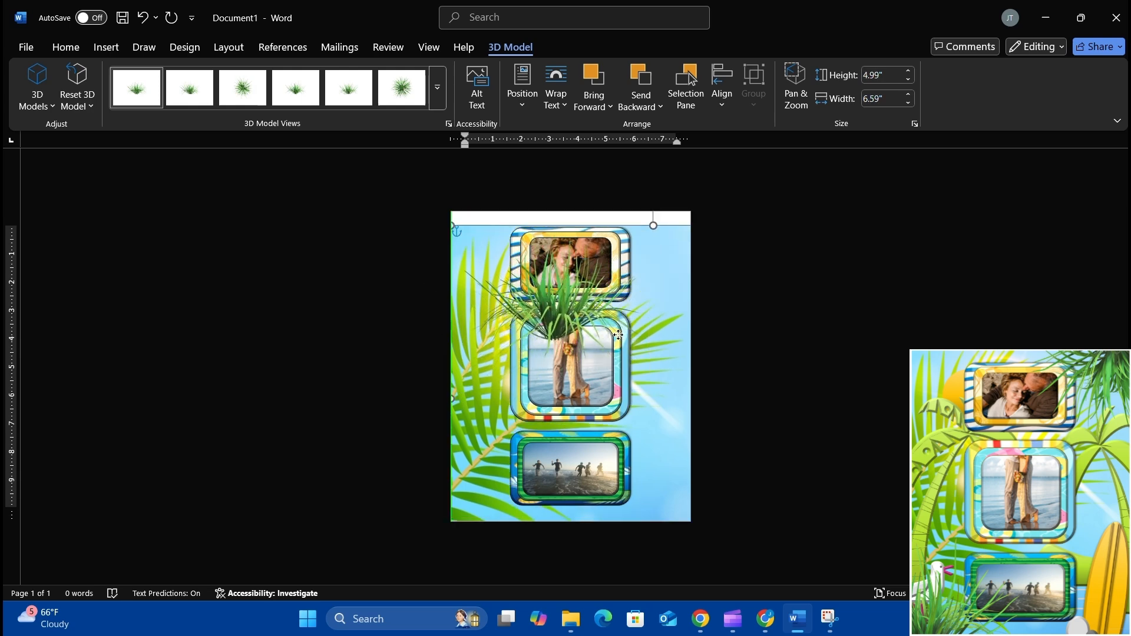
key("ctrl+z")
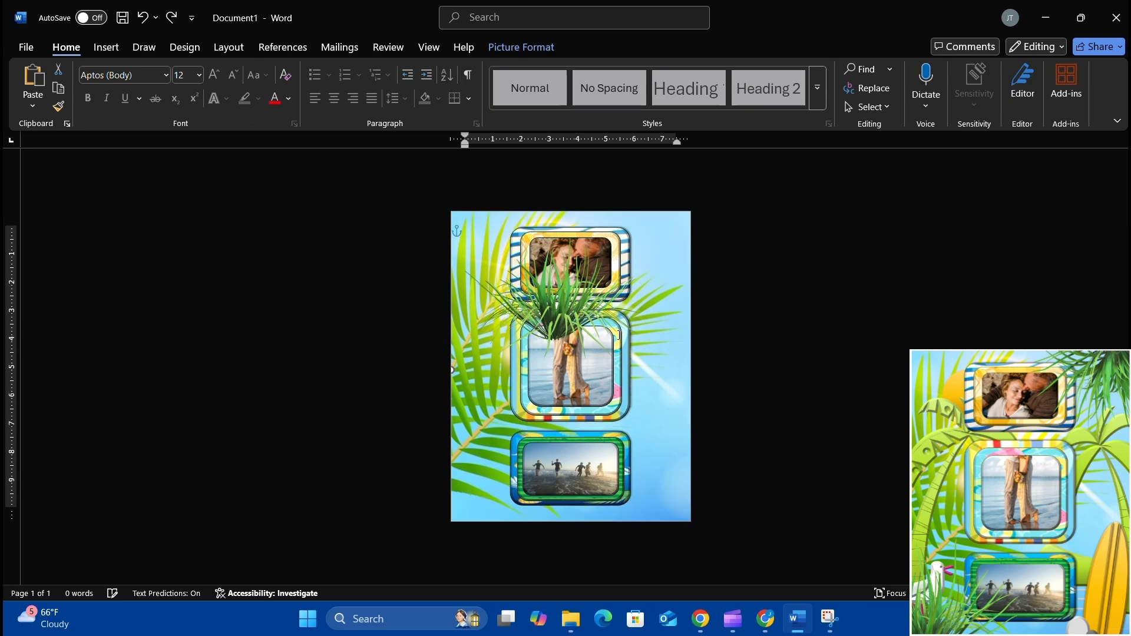
Move the grass model to the page's lower-left corner, enlarge it to about 8.54" high by 8.44" wide and tilt it in 3D
left_click(569, 316)
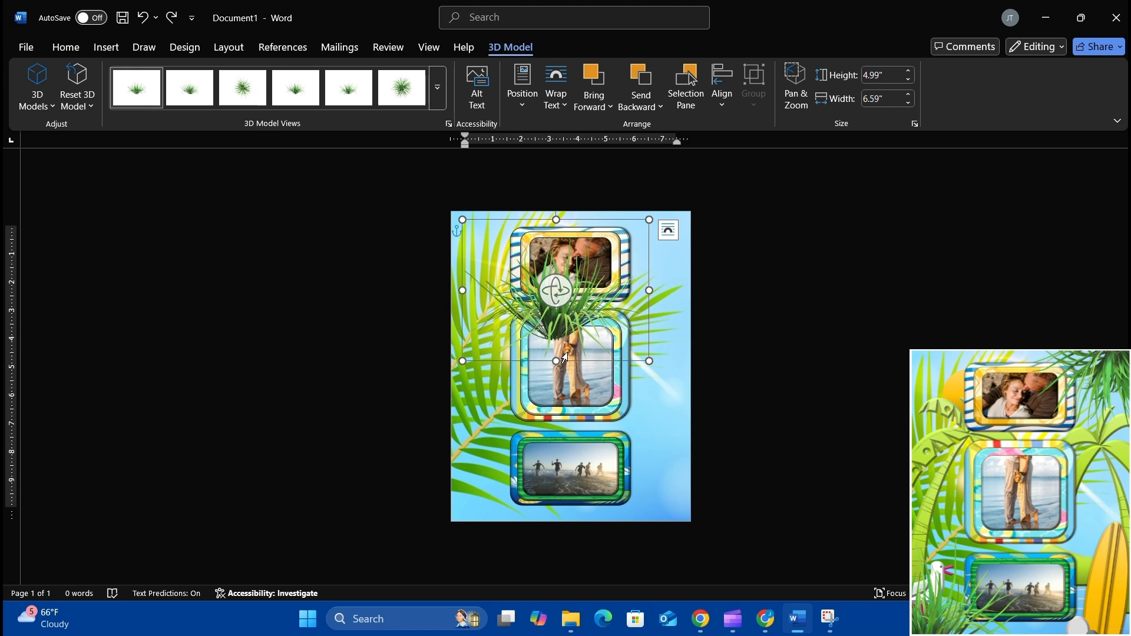
left_click_drag(580, 359, 510, 550)
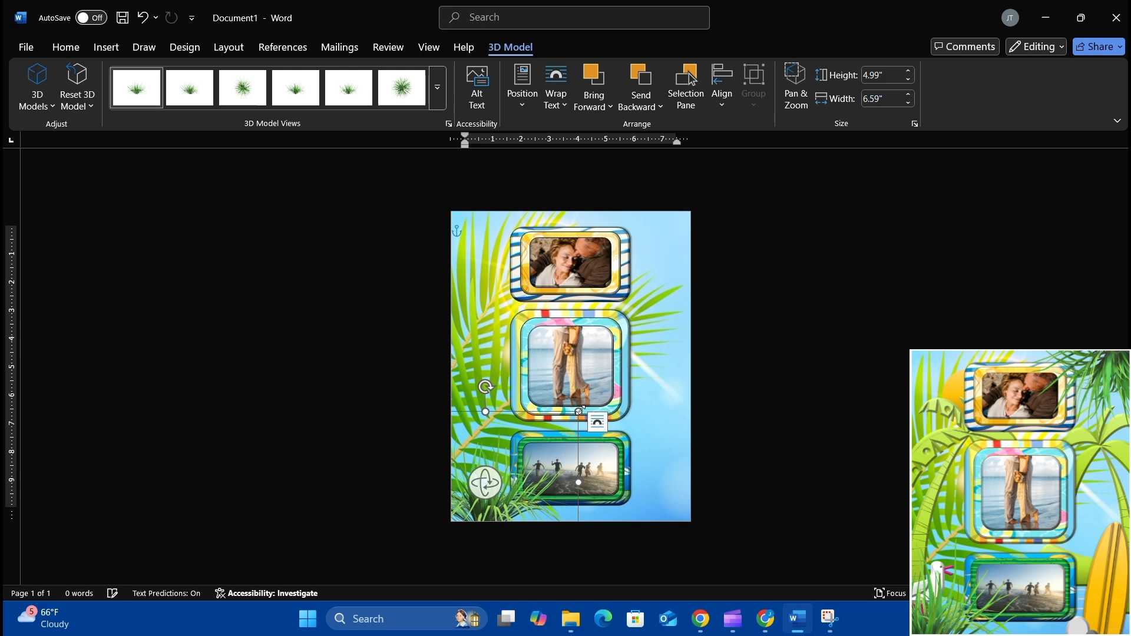
left_click_drag(578, 412, 590, 375)
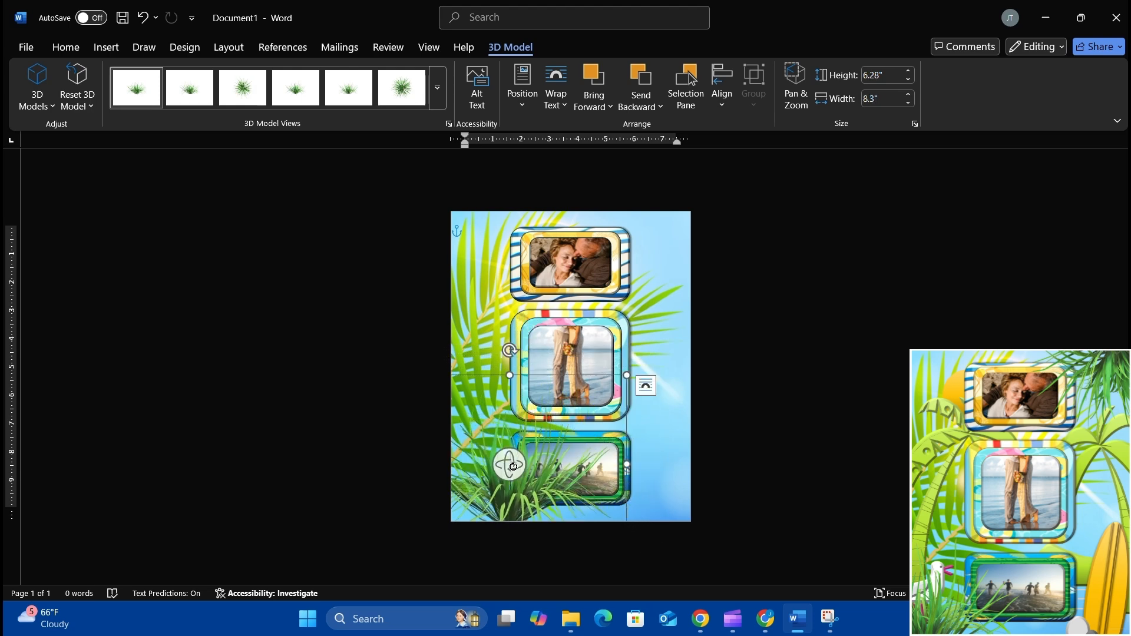
left_click_drag(513, 466, 503, 523)
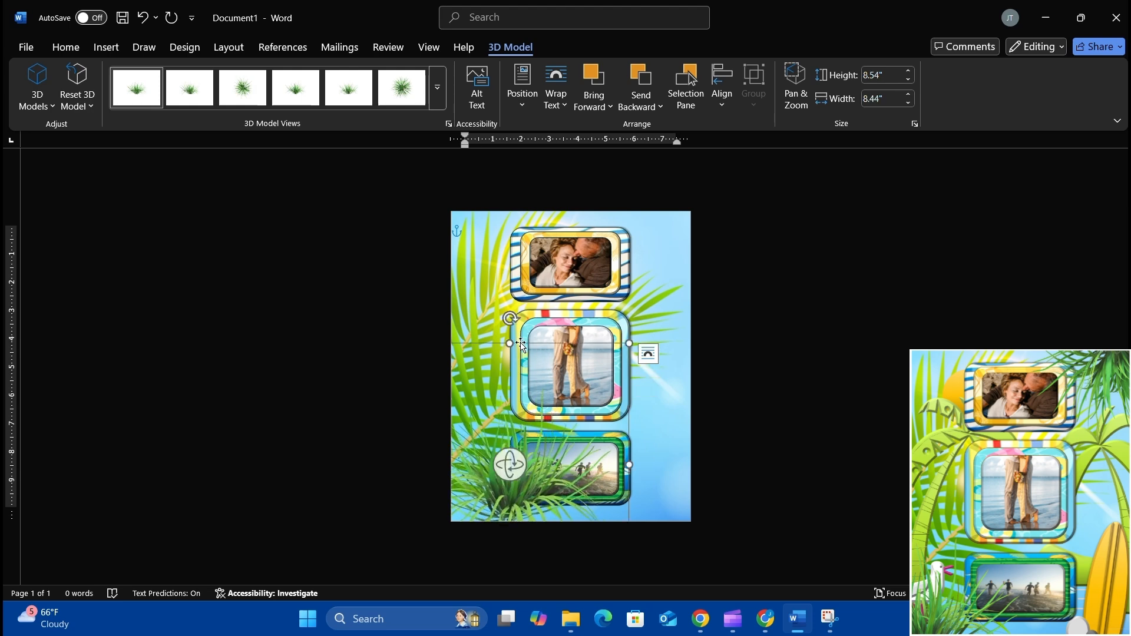
left_click_drag(520, 348, 480, 369)
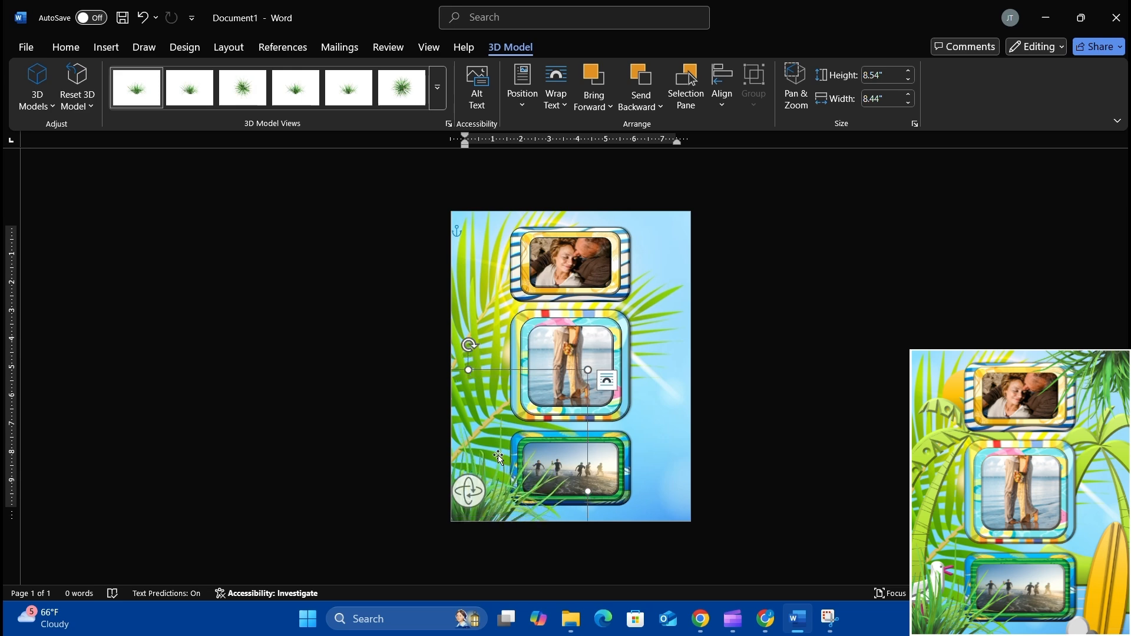
Duplicate the grass model and rotate the copy in 3D so its blades hang downward
right_click(500, 500)
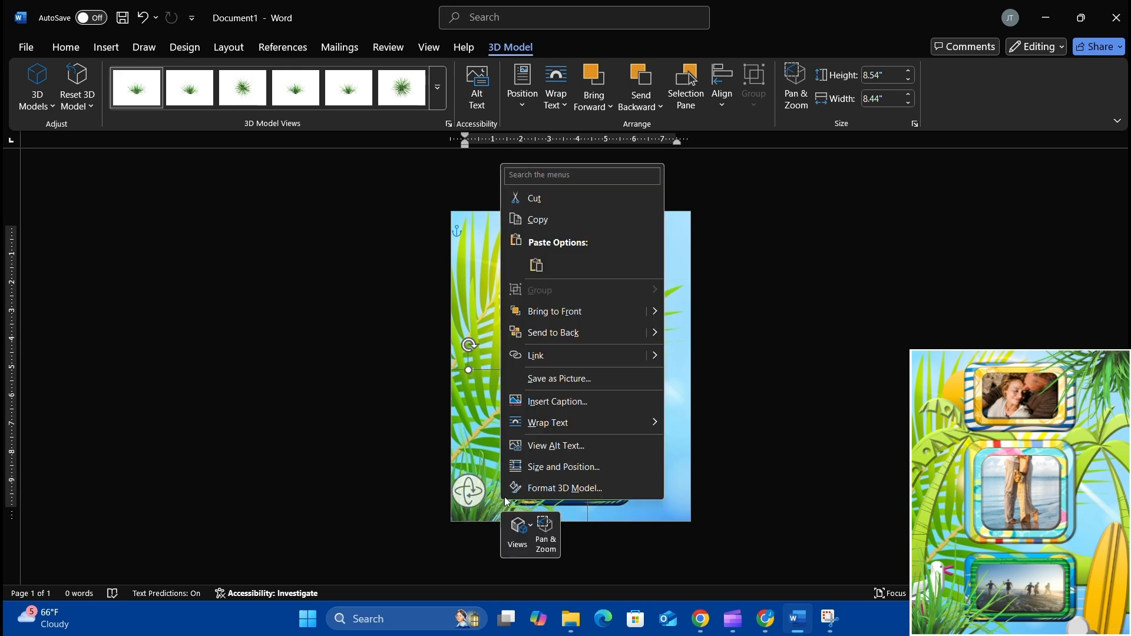
left_click(543, 220)
right_click(659, 263)
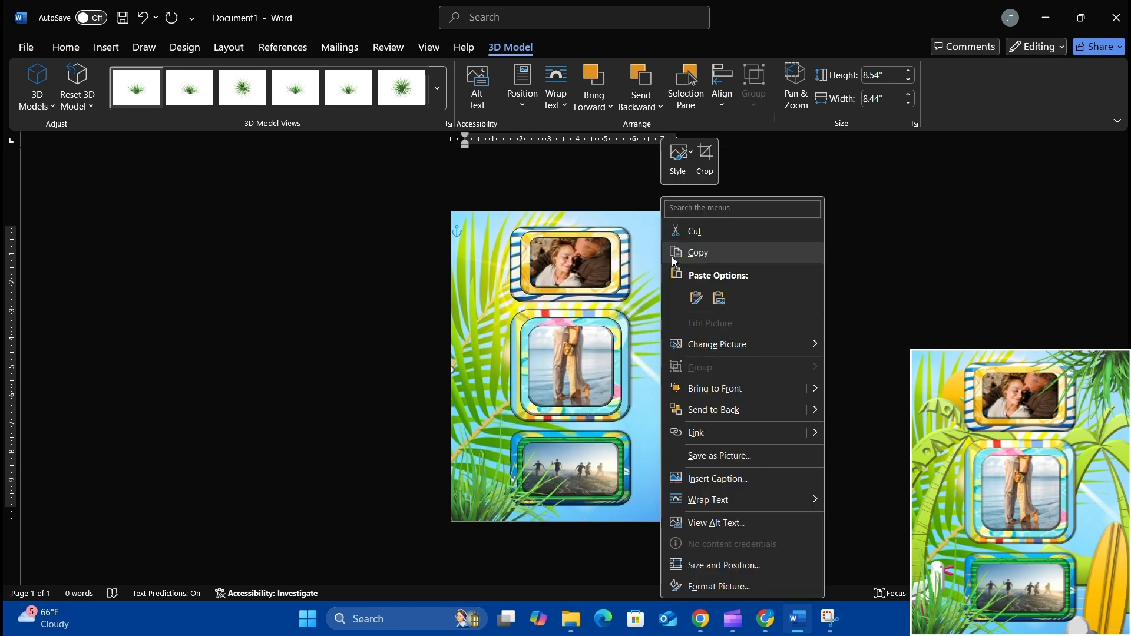
left_click(694, 297)
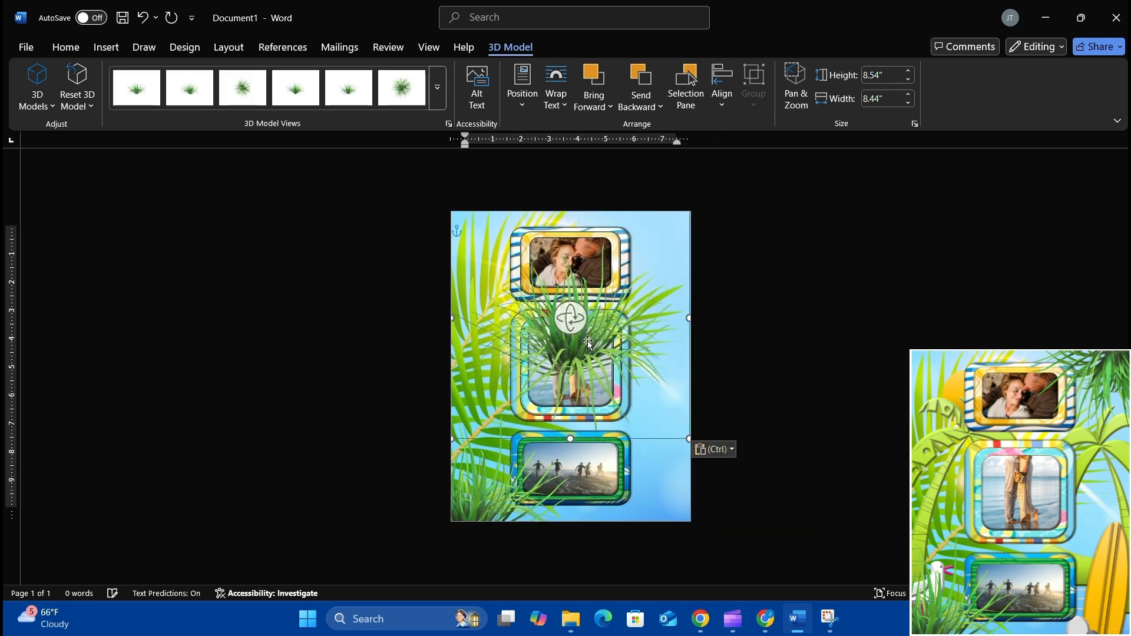
left_click_drag(574, 317, 288, 586)
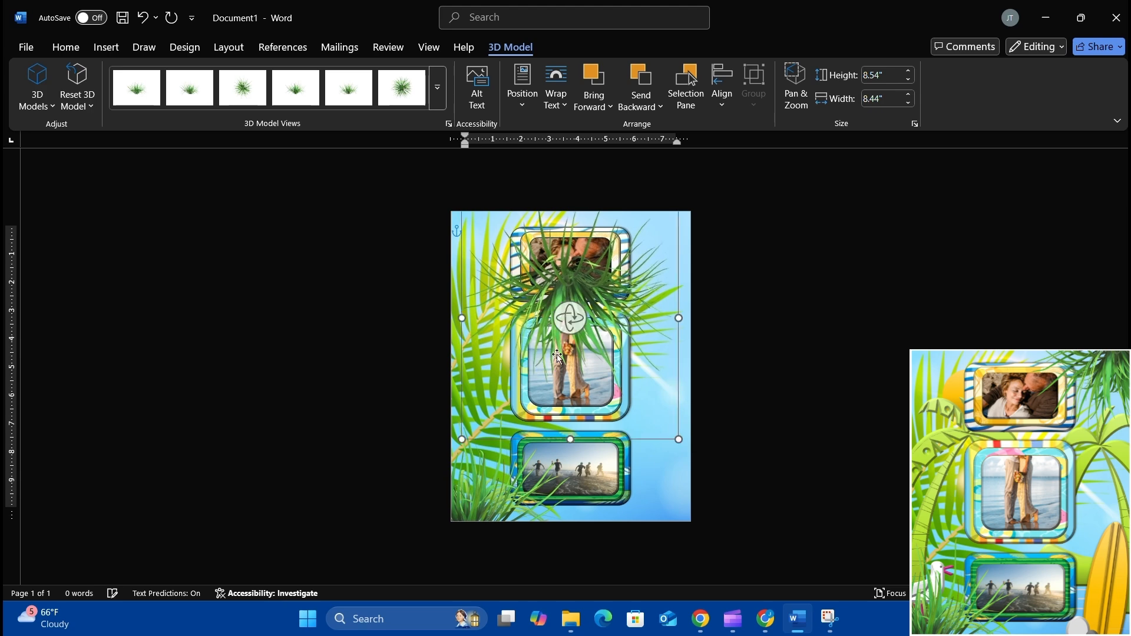
key("ctrl+z")
key("ctrl+z")
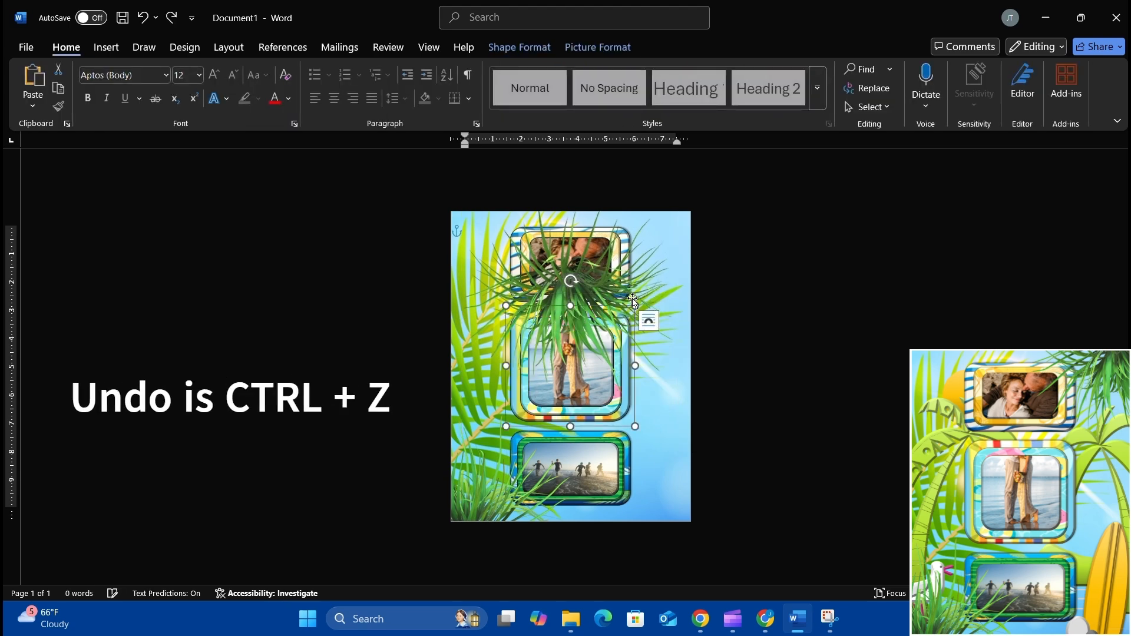
left_click(600, 290)
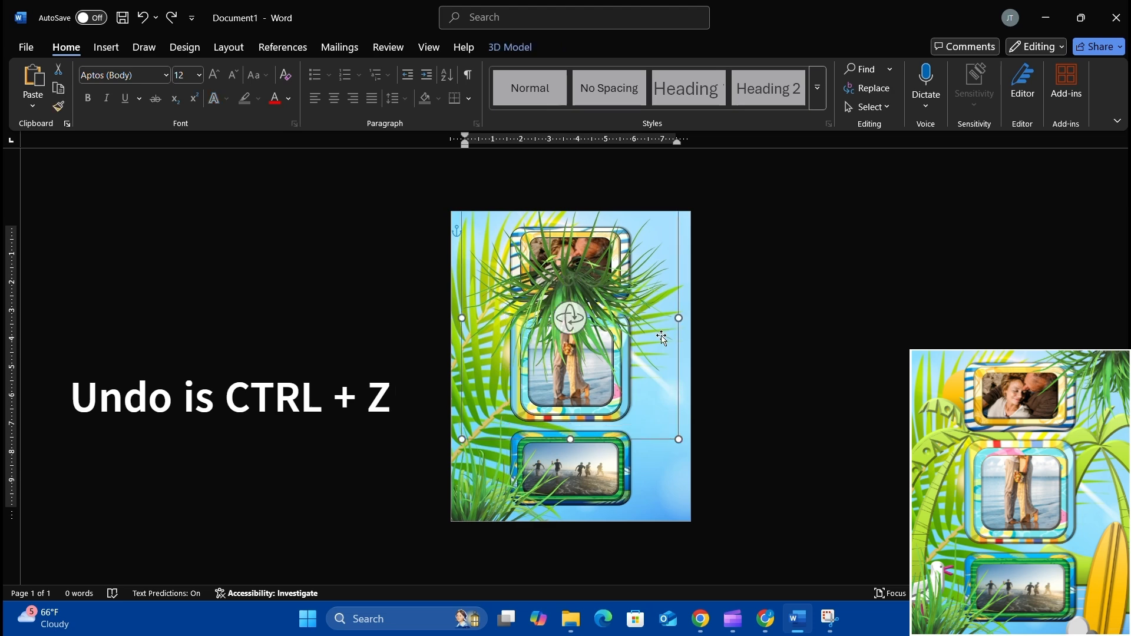
left_click_drag(672, 334, 714, 326)
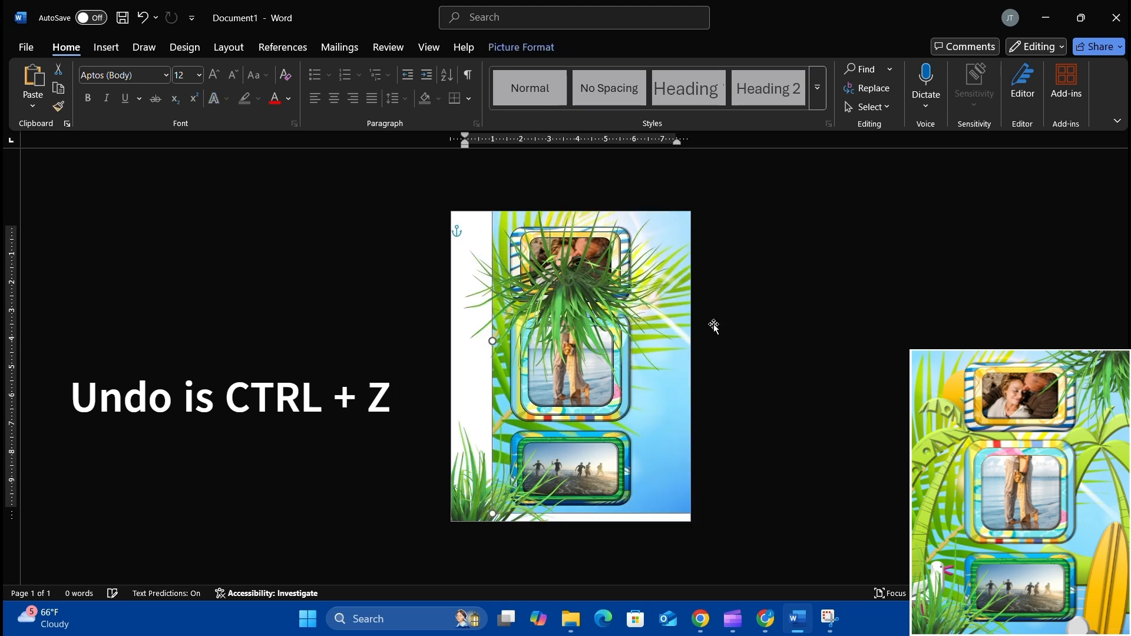
key("ctrl+z")
Move the hanging grass copy to the page's upper-right corner and shrink it slightly to fit there
left_click(568, 291)
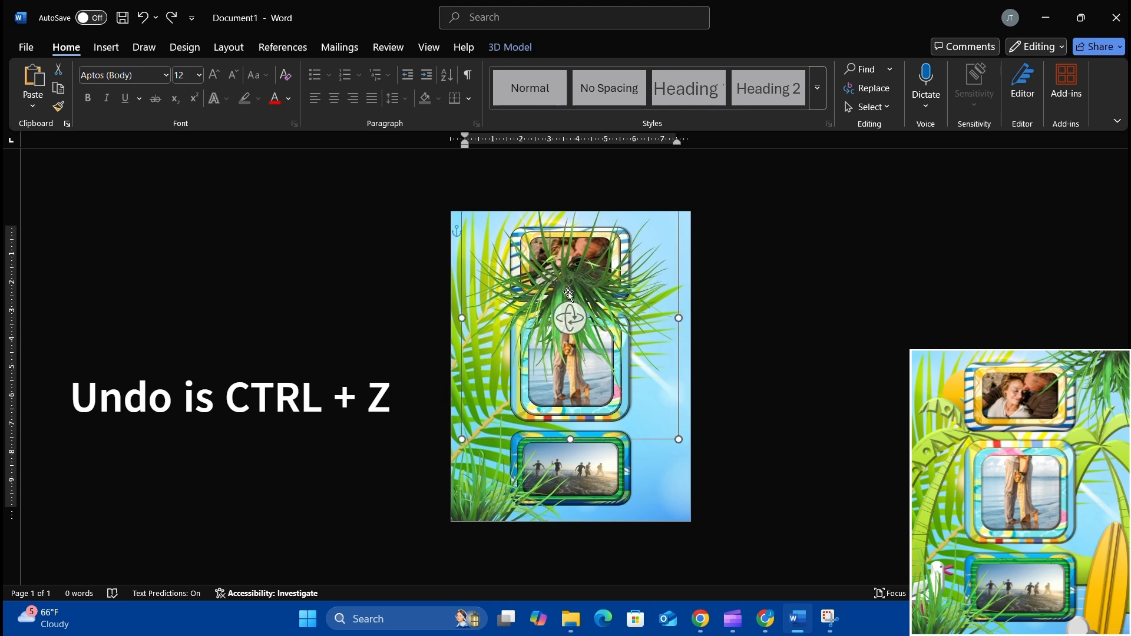
left_click_drag(568, 292, 666, 221)
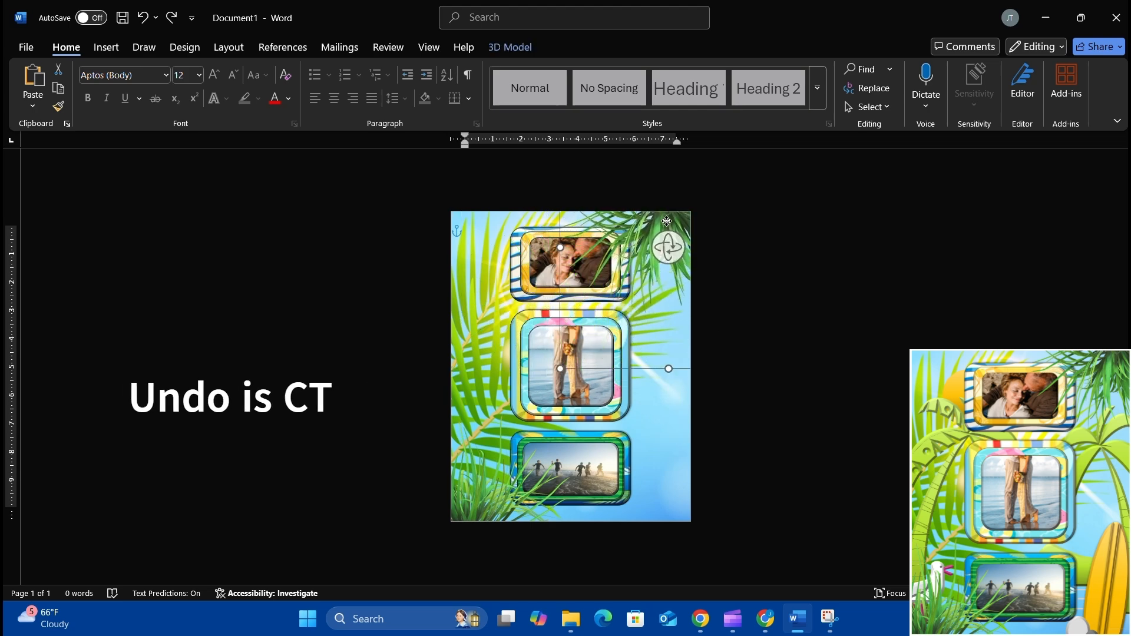
left_click_drag(560, 368, 586, 322)
left_click_drag(661, 230, 656, 233)
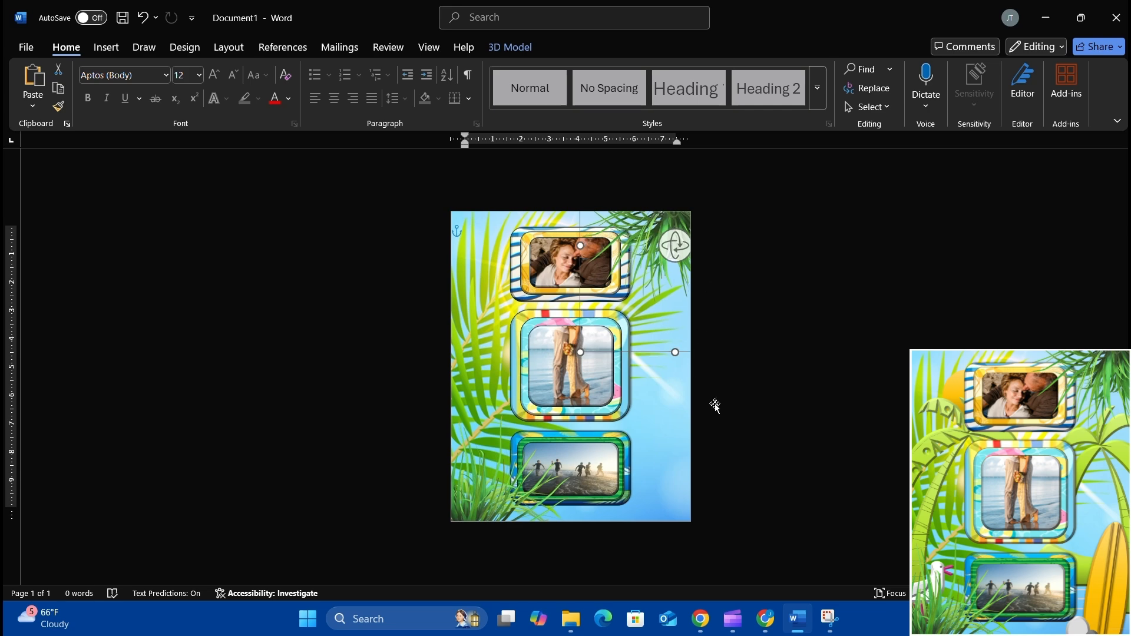
left_click(688, 373)
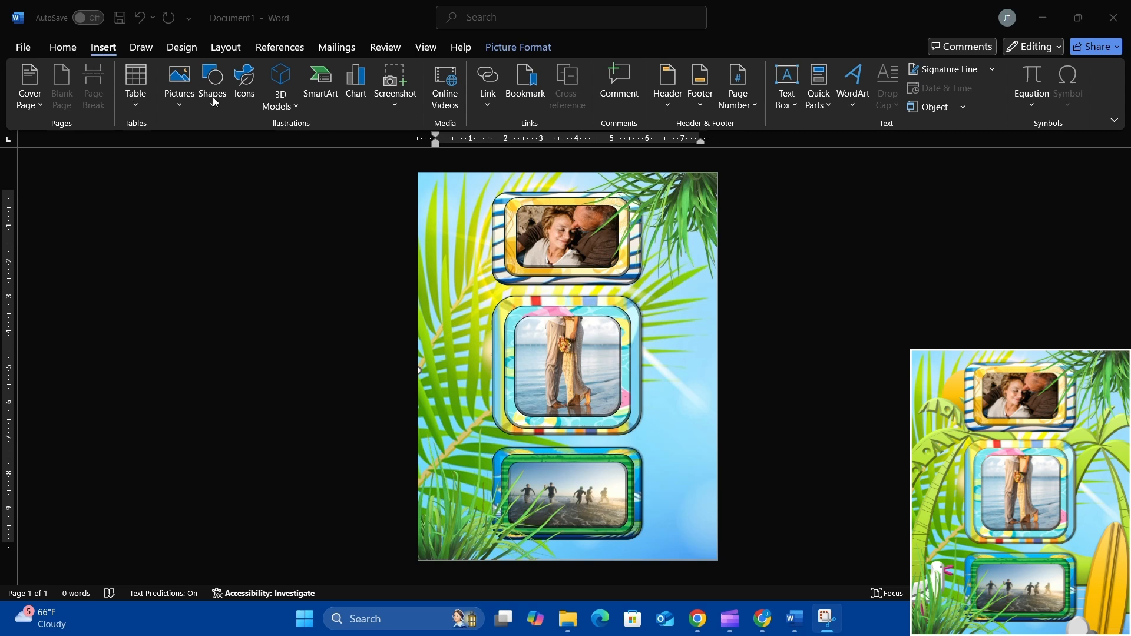
Search the stock illustrations for "summer" and insert the one with palm trees, sun, surfboard and seagull
left_click(247, 94)
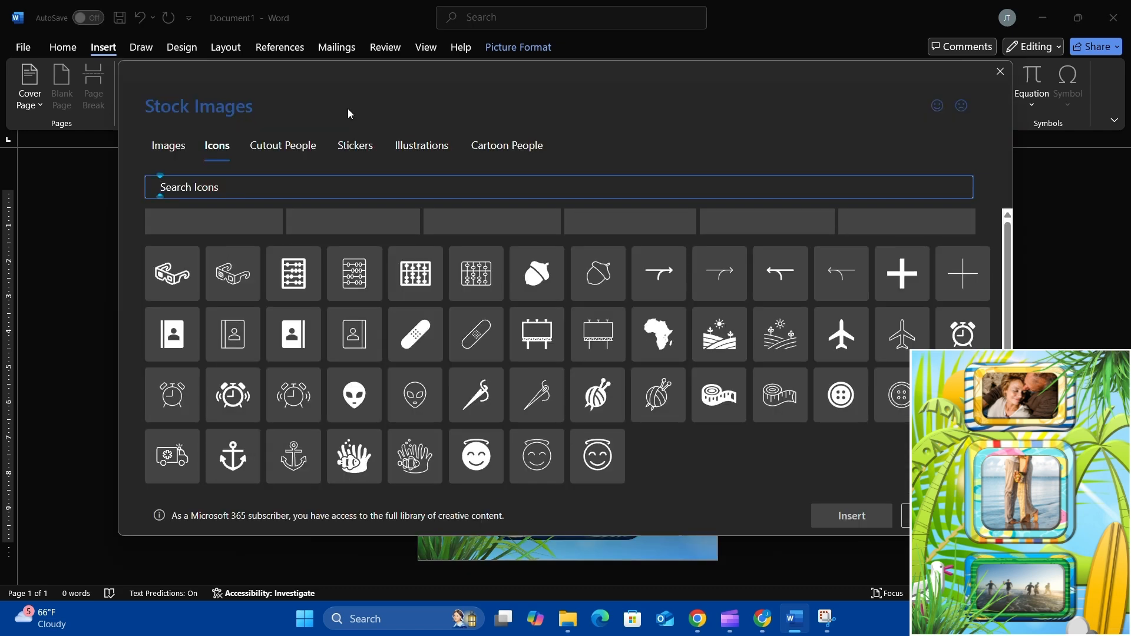
left_click(418, 151)
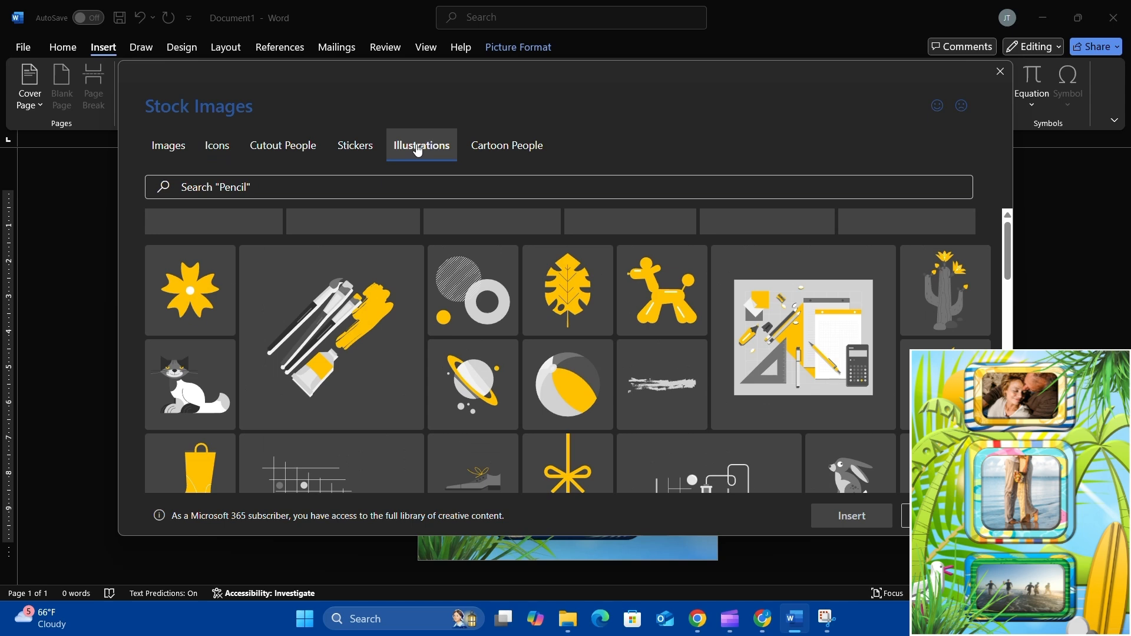
left_click(384, 189)
type("s")
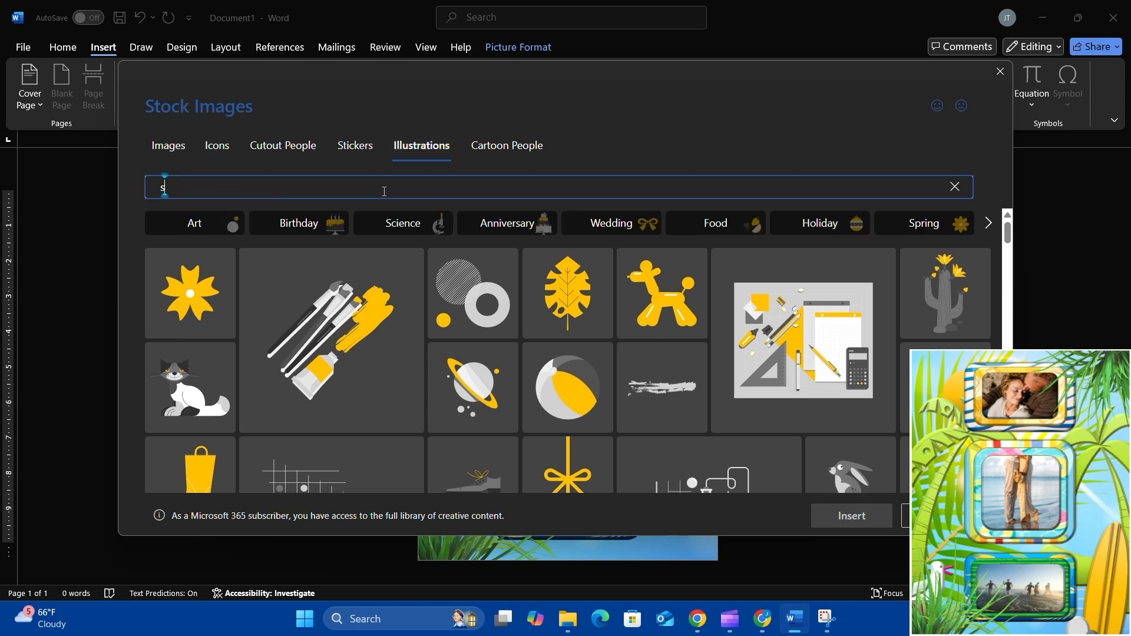
type("ummer")
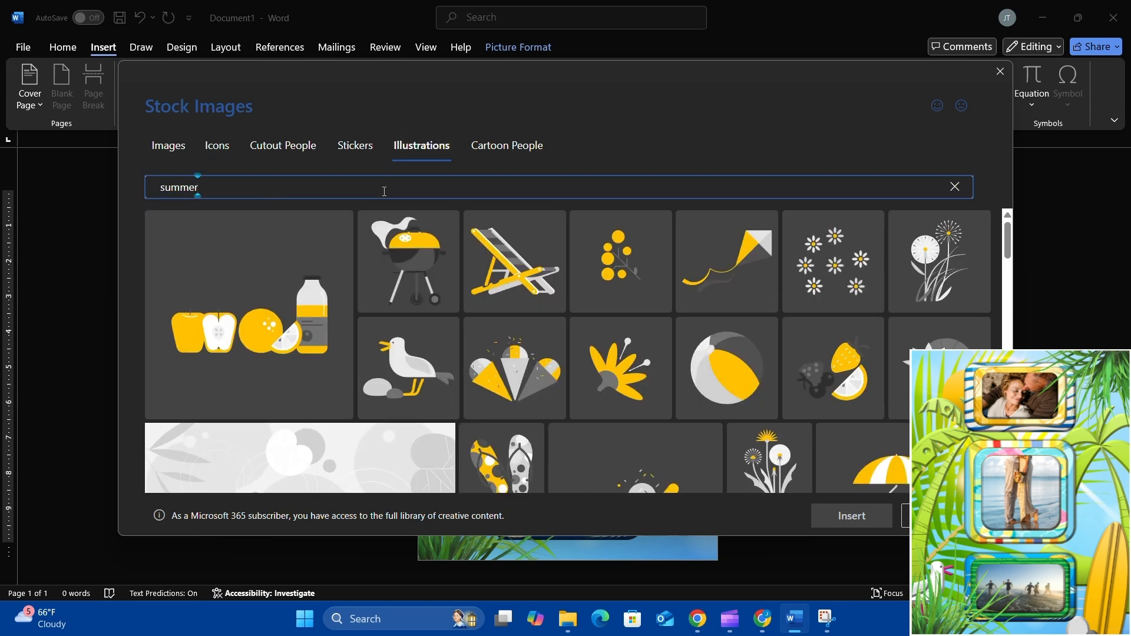
scroll(448, 394, "down", 3)
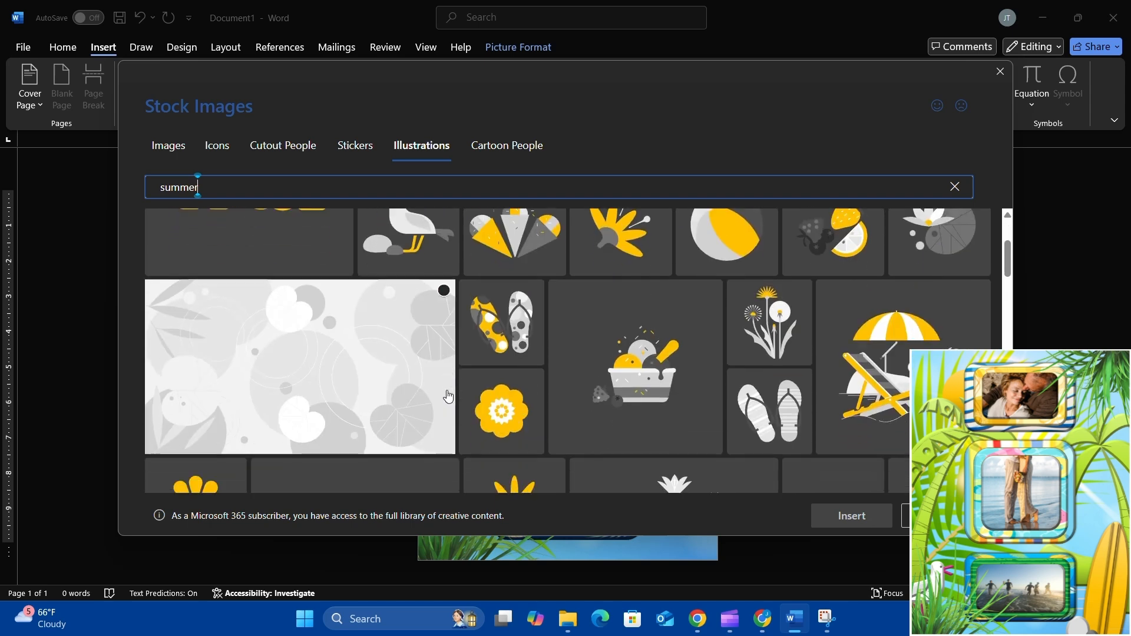
scroll(448, 395, "down", 5)
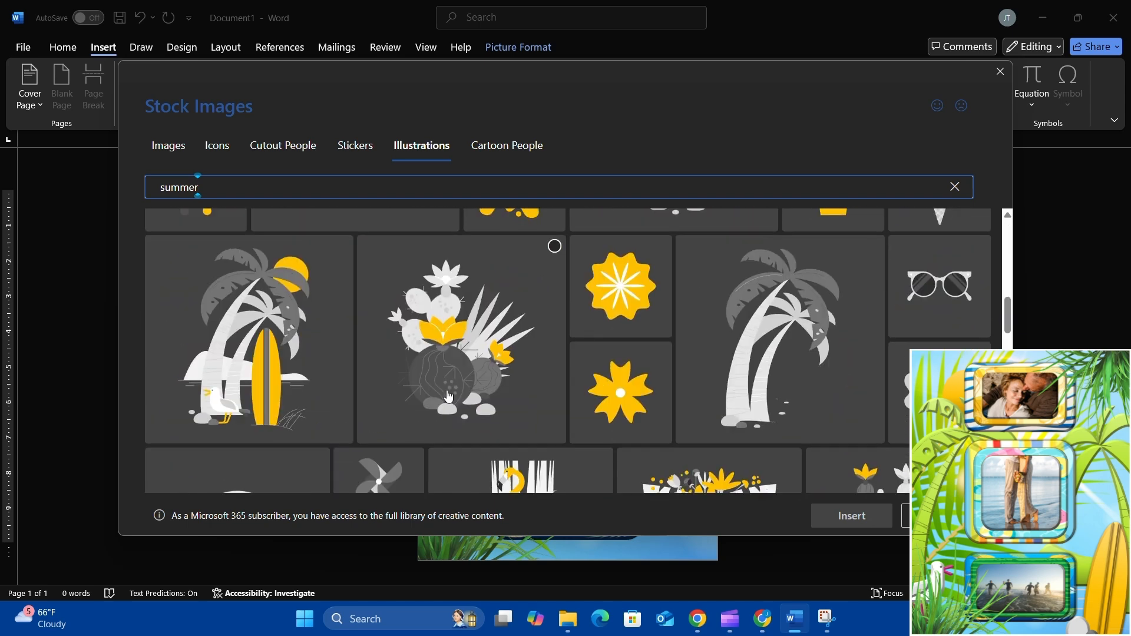
scroll(449, 396, "down", 1)
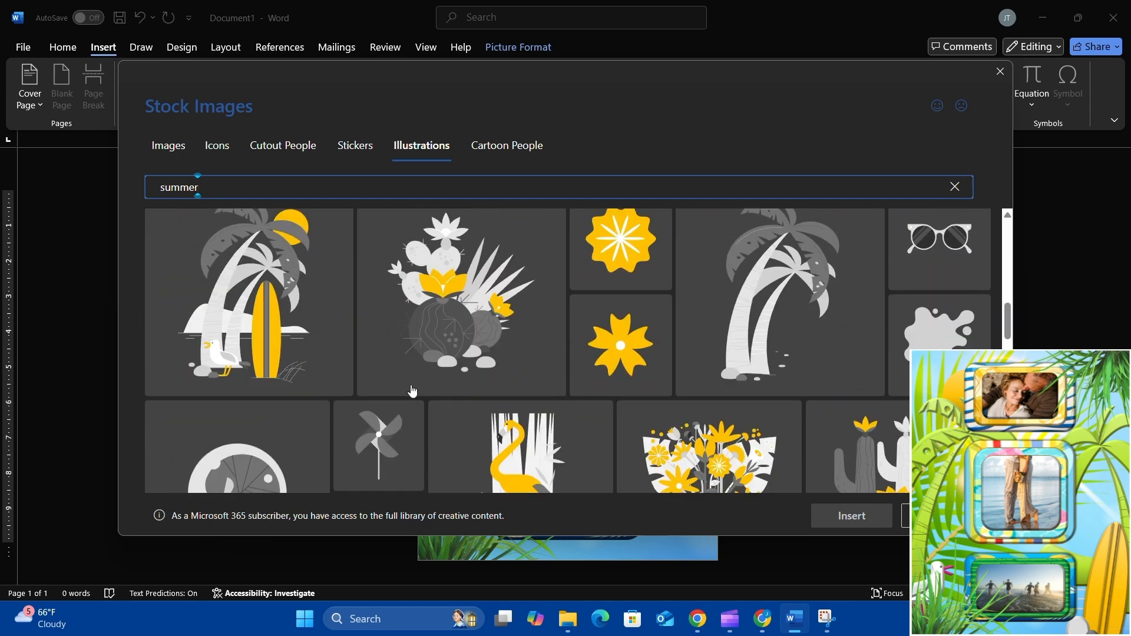
left_click(283, 314)
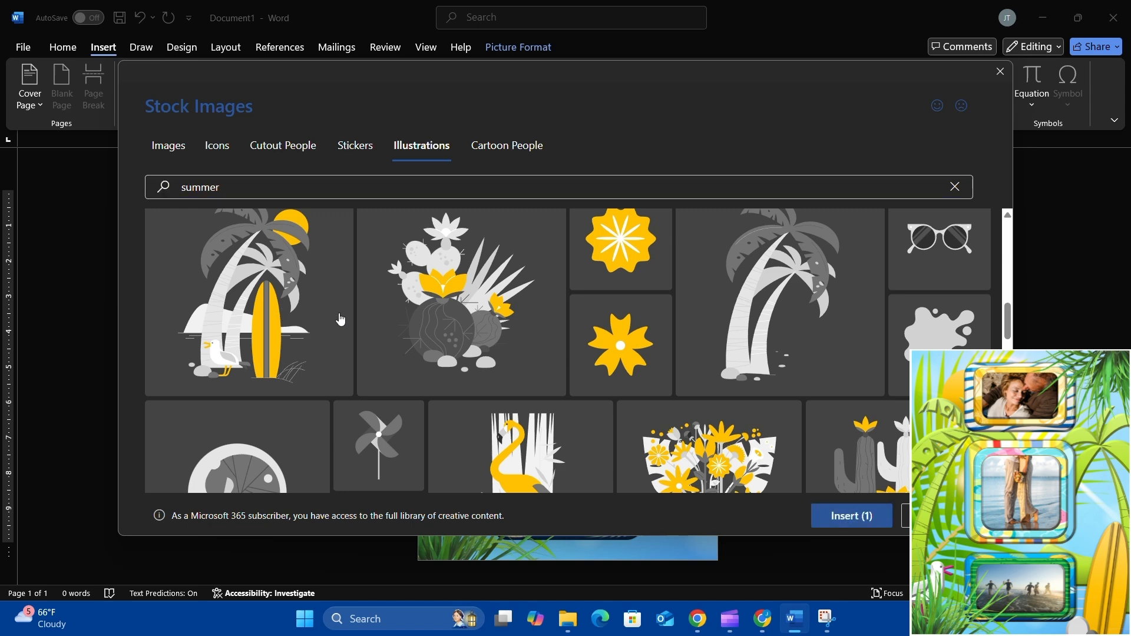
scroll(294, 304, "up", 1)
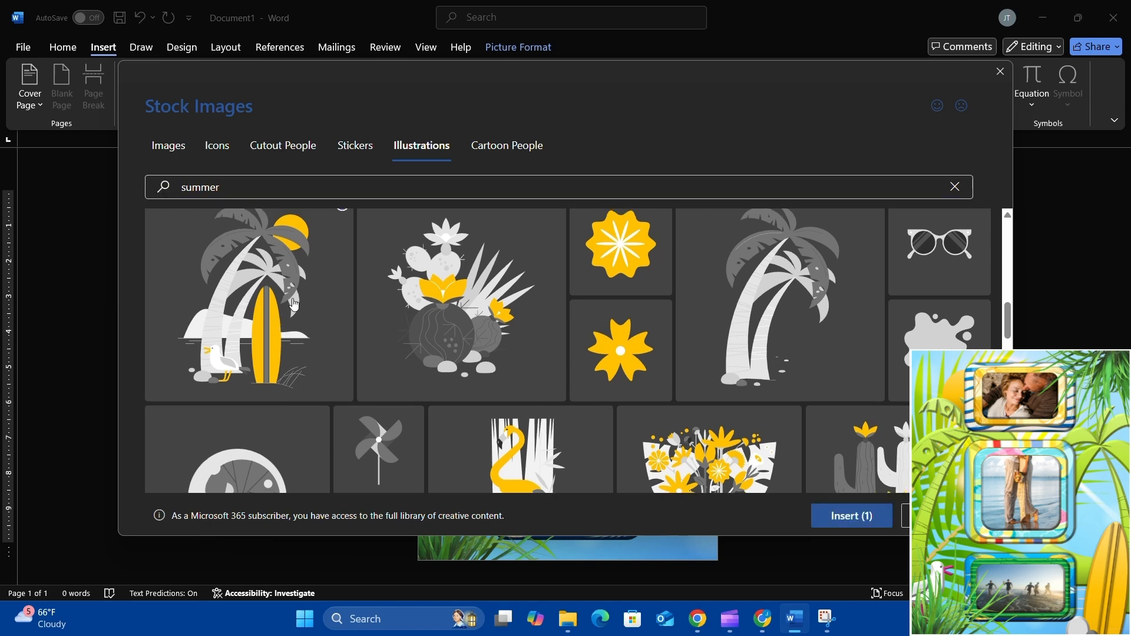
left_click(865, 516)
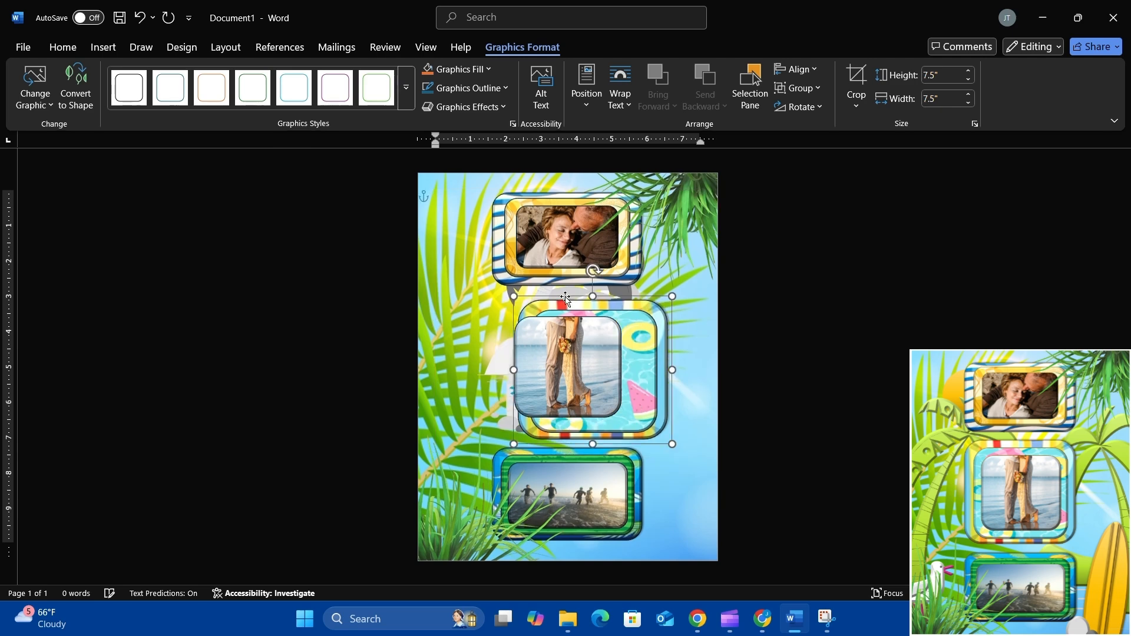
Set the palm tree illustration's text wrapping to Behind Text and move it to the page's lower-right corner
left_click_drag(565, 296, 539, 293)
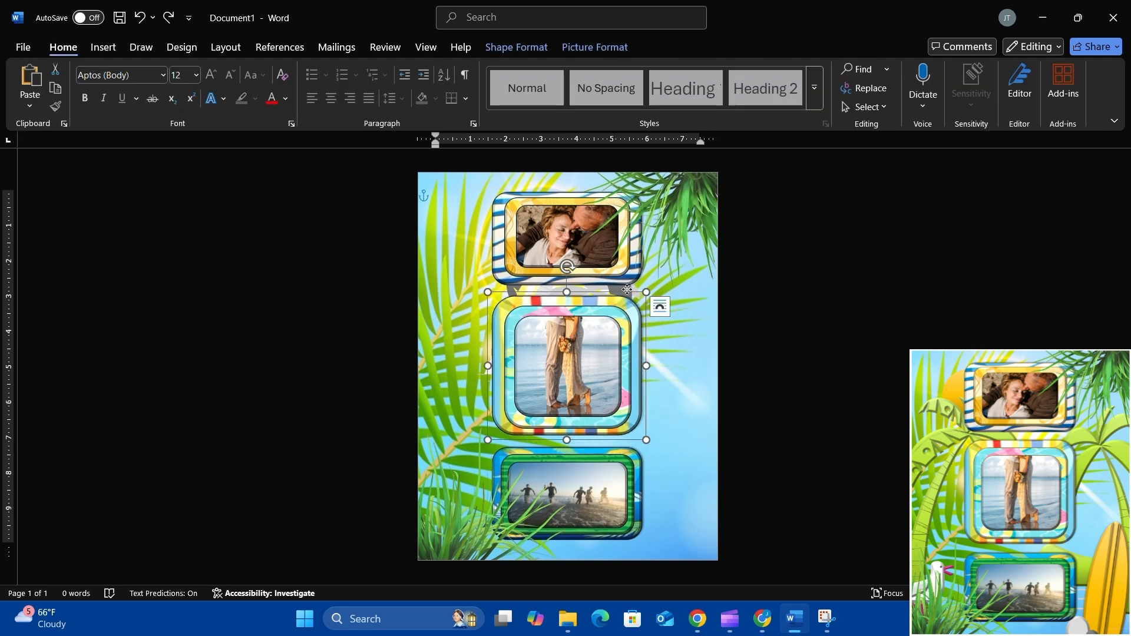
left_click(511, 291)
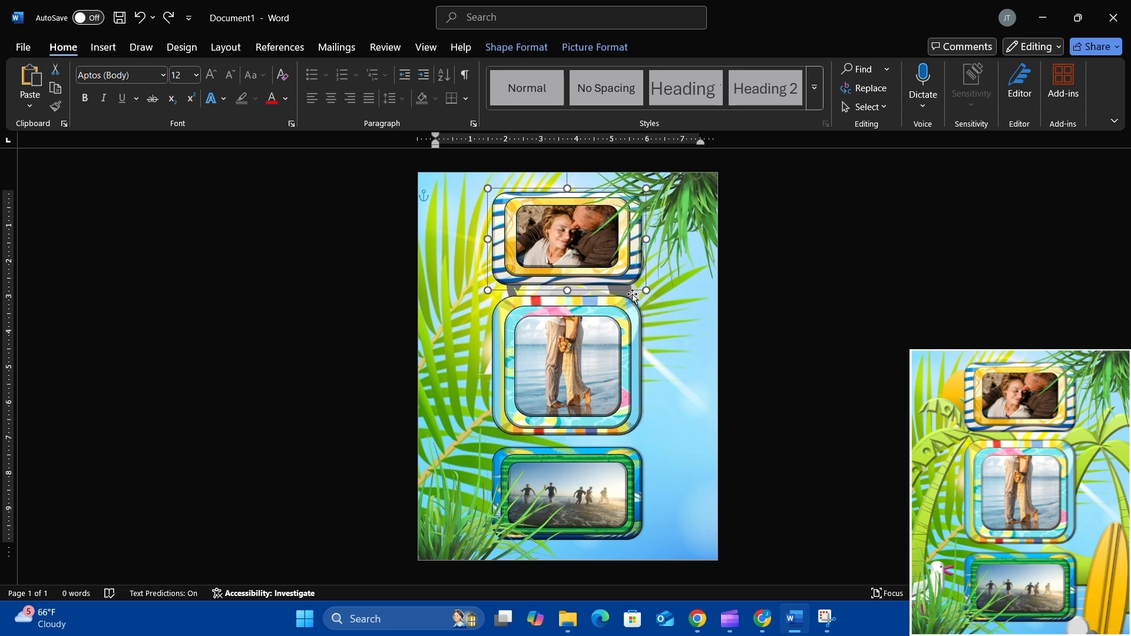
left_click(641, 299)
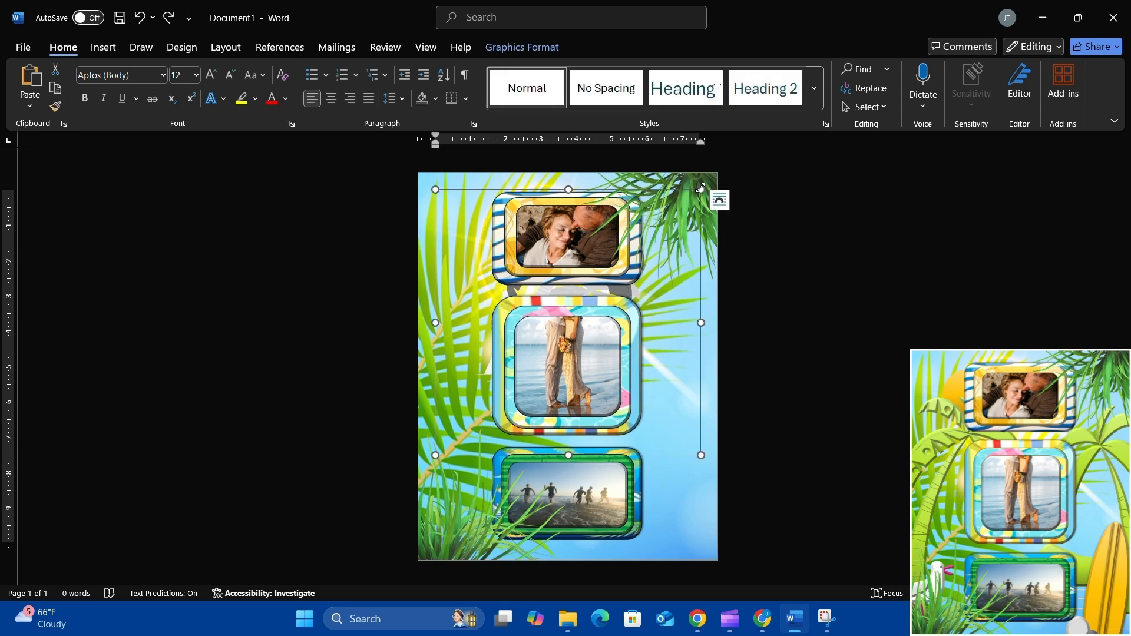
left_click_drag(694, 193, 701, 227)
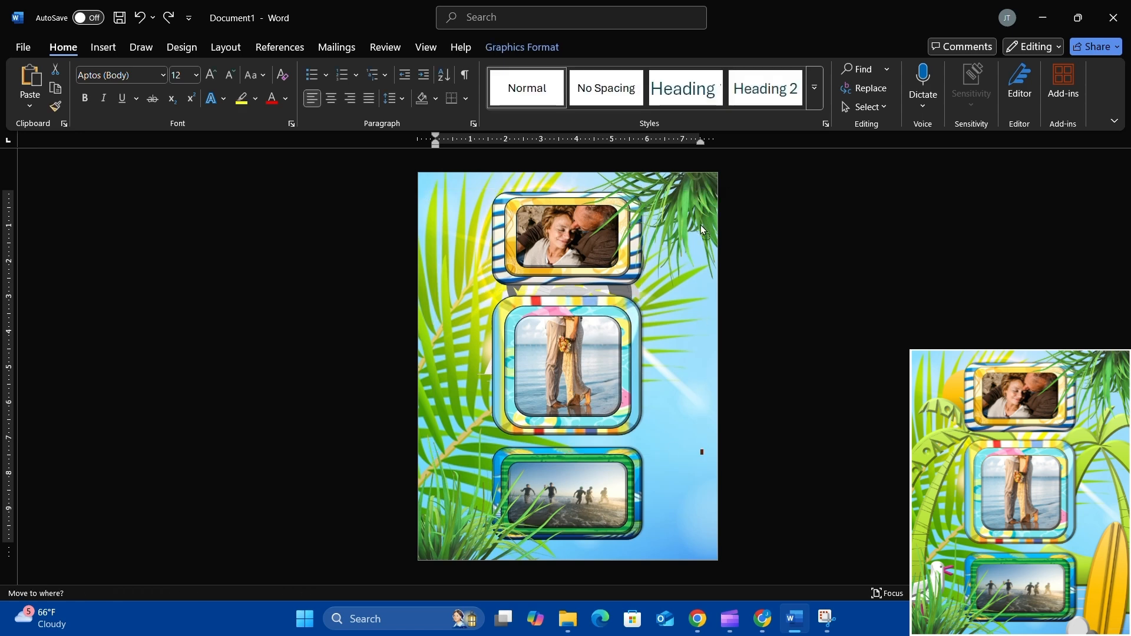
left_click_drag(705, 308, 699, 386)
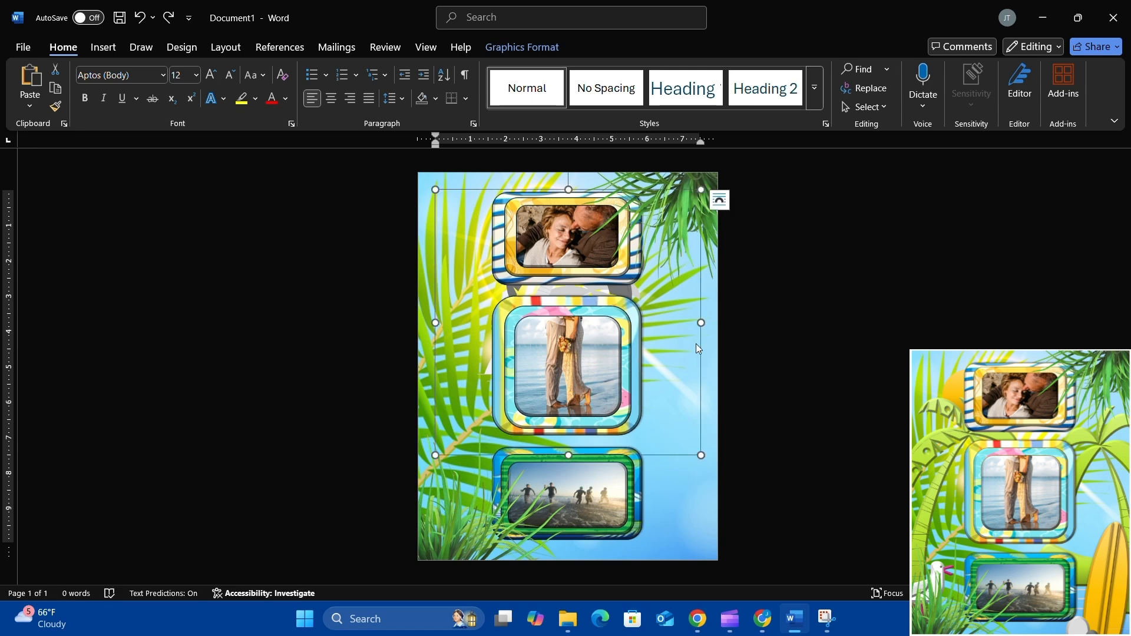
left_click(720, 203)
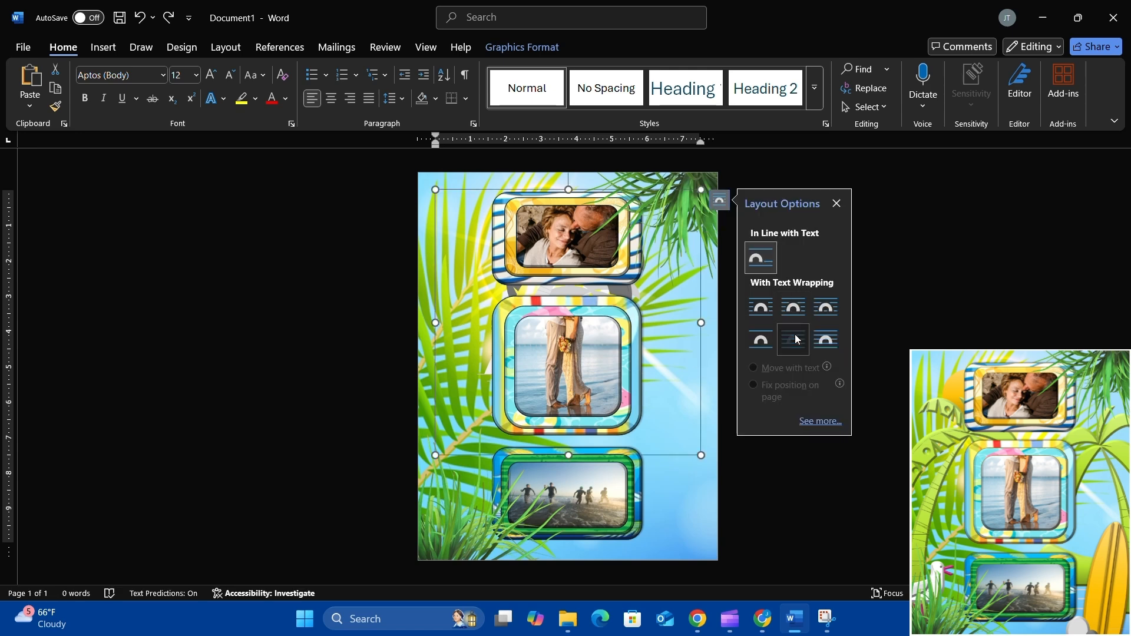
left_click(794, 334)
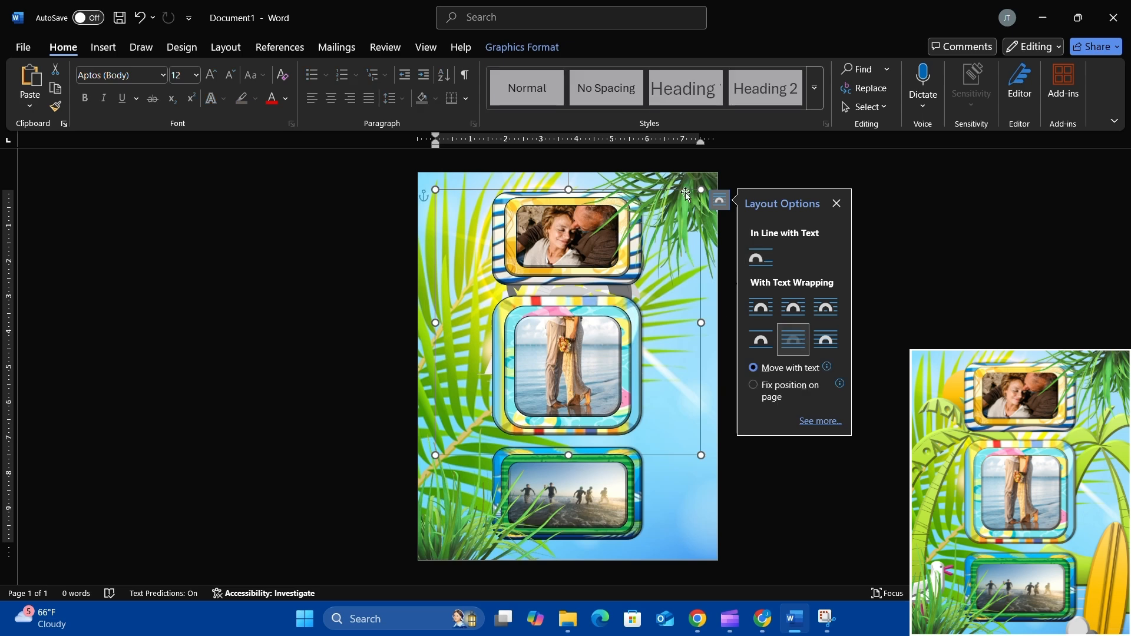
left_click_drag(686, 208, 800, 310)
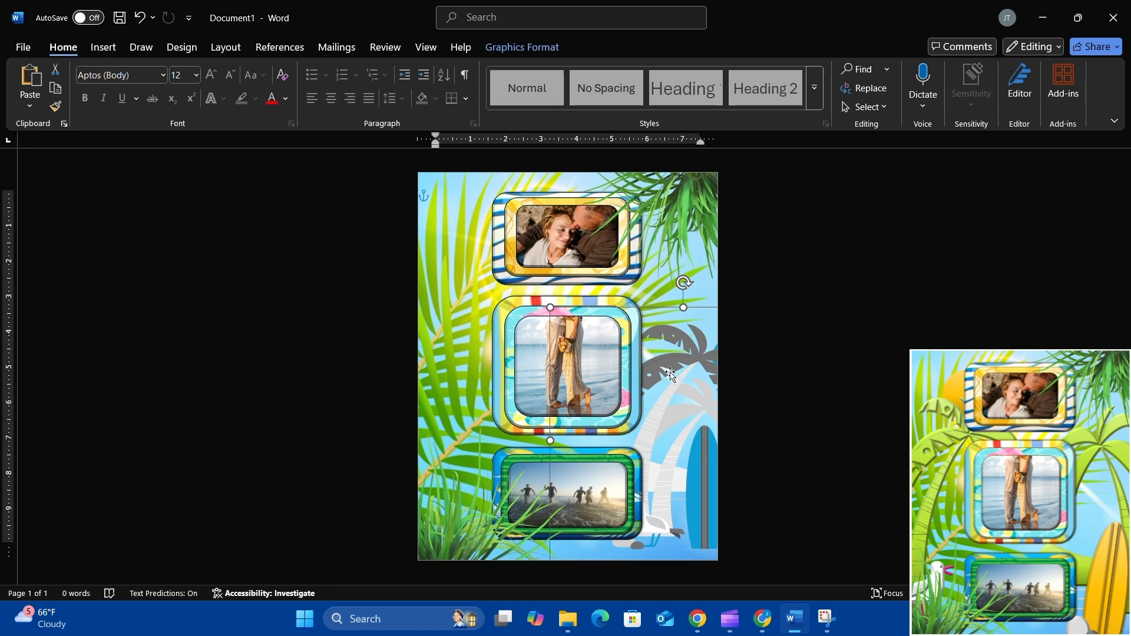
left_click(514, 53)
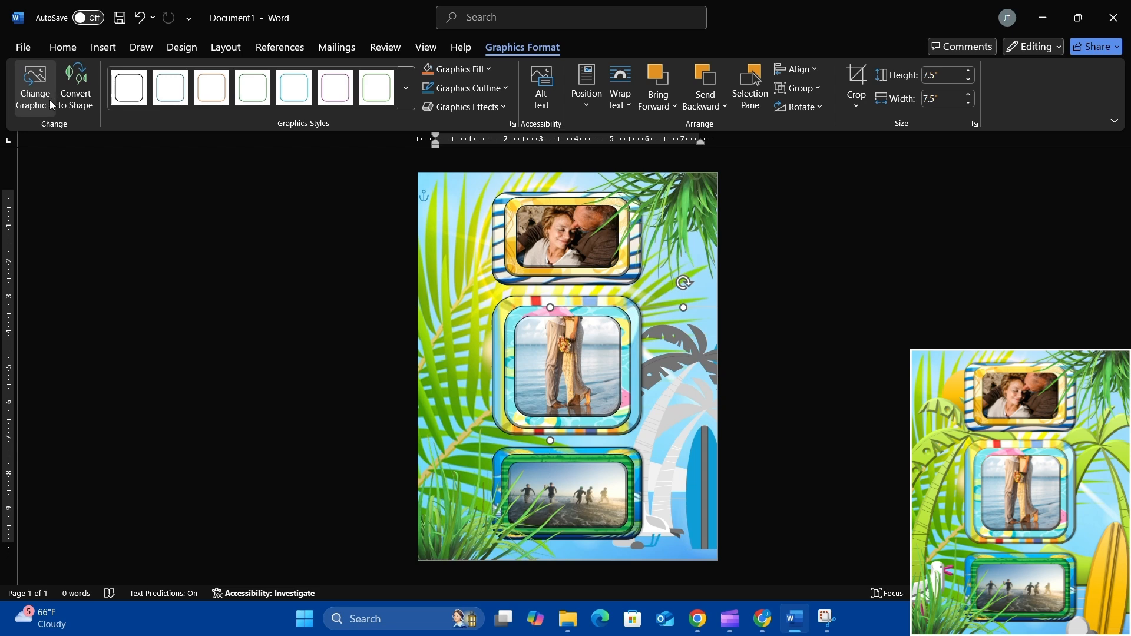
Convert the summer illustration to shapes and place its dark palm tree at the page's left edge, enlarged to about 8.61" high by 4.47" wide
left_click(79, 97)
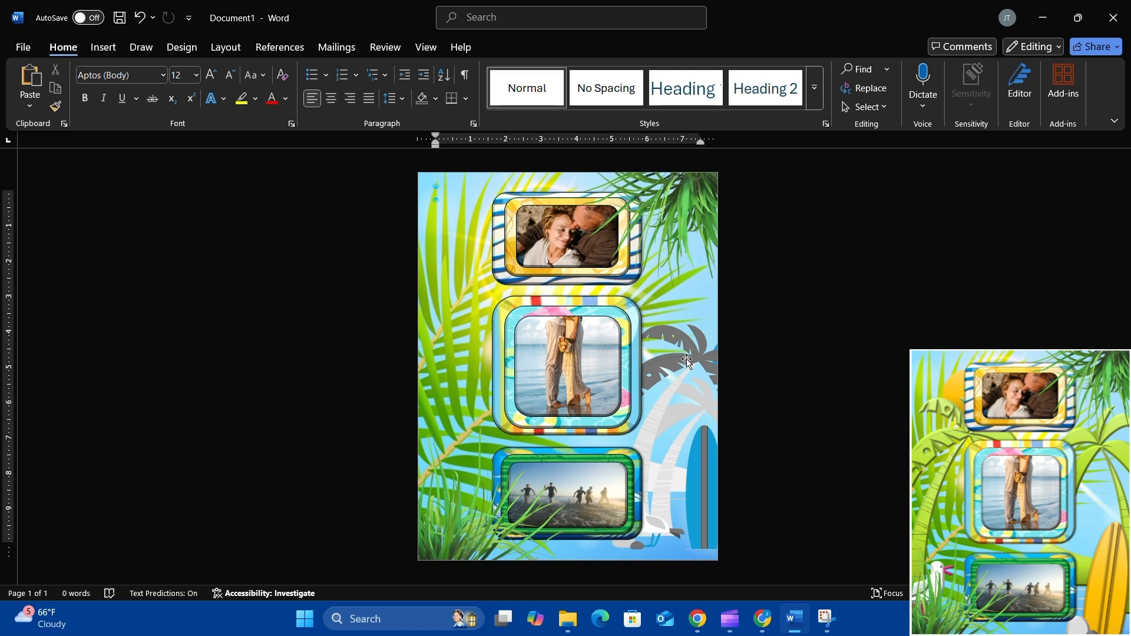
left_click_drag(687, 360, 476, 368)
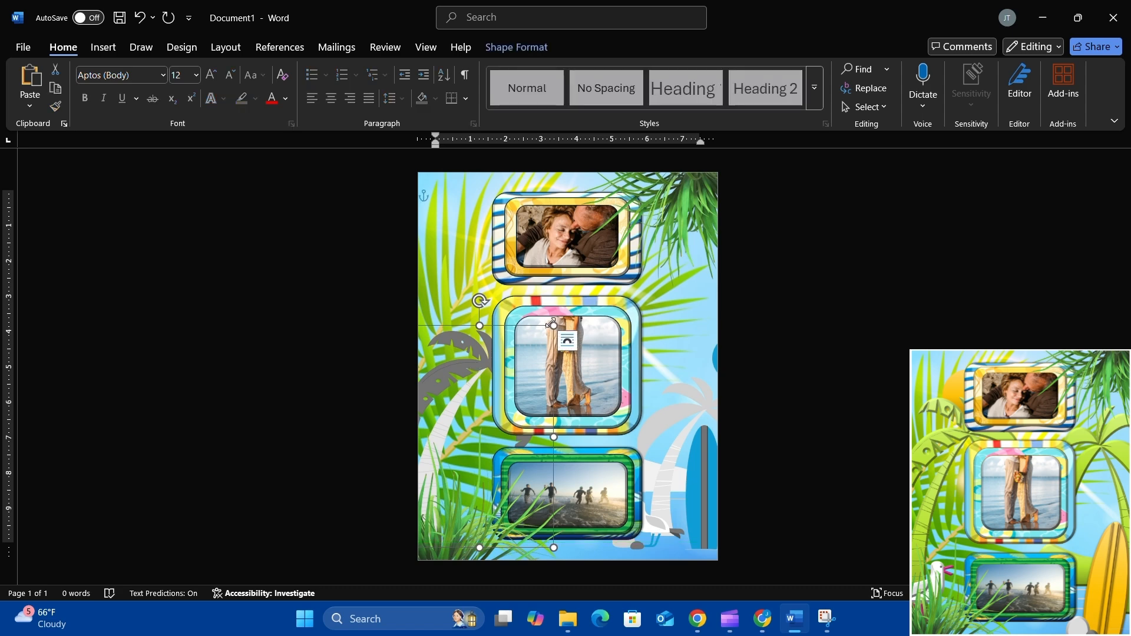
left_click_drag(551, 323, 571, 237)
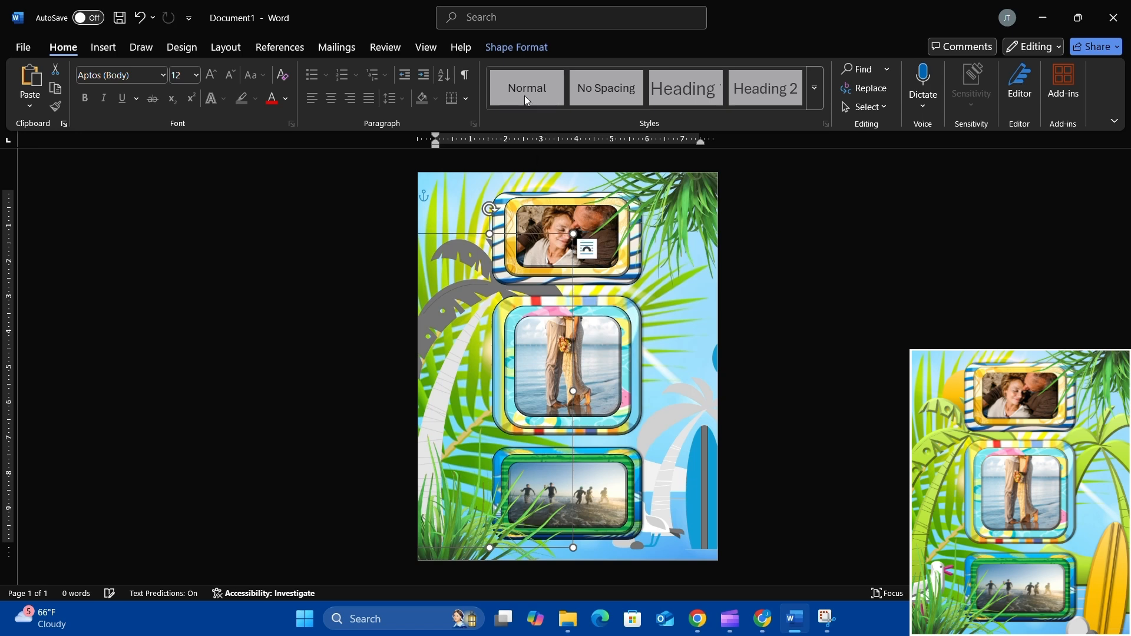
left_click(535, 47)
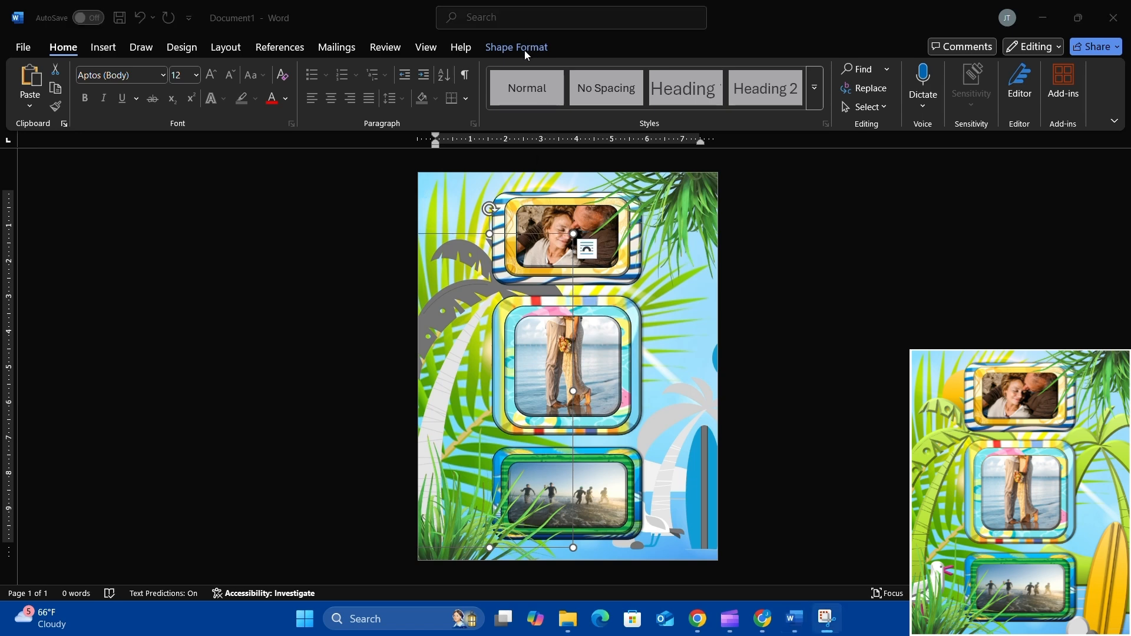
left_click(525, 50)
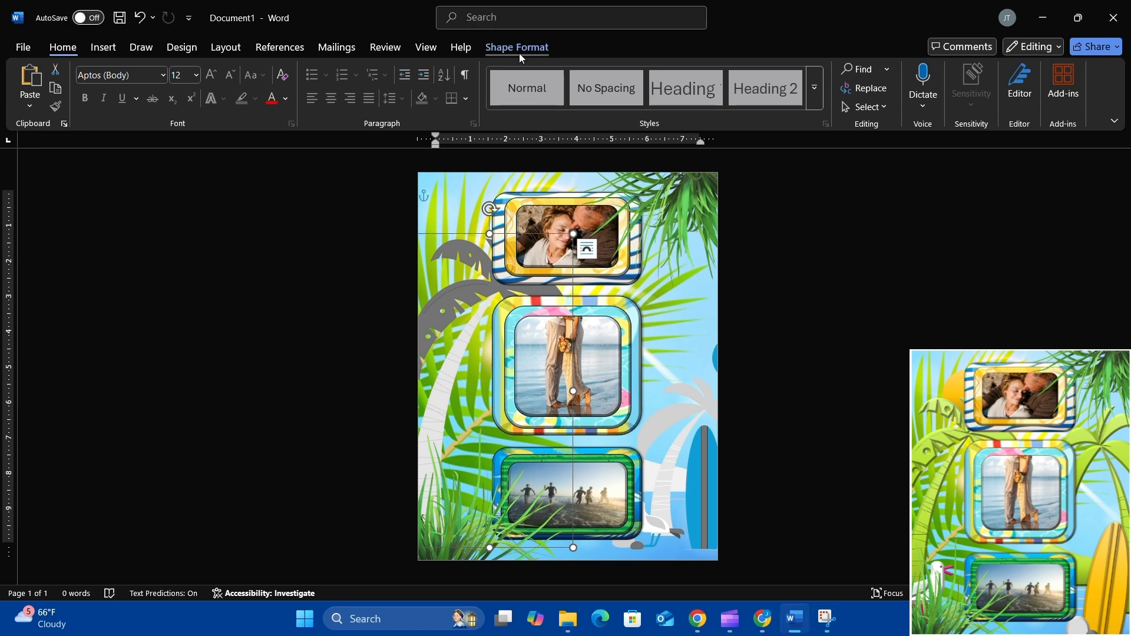
left_click(518, 53)
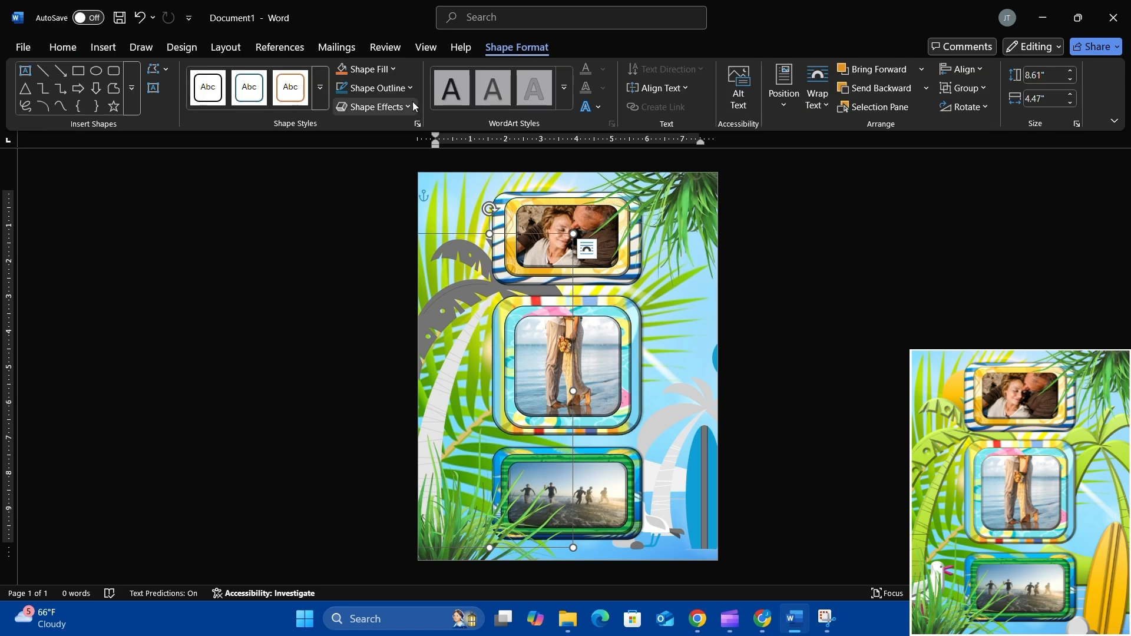
left_click(318, 93)
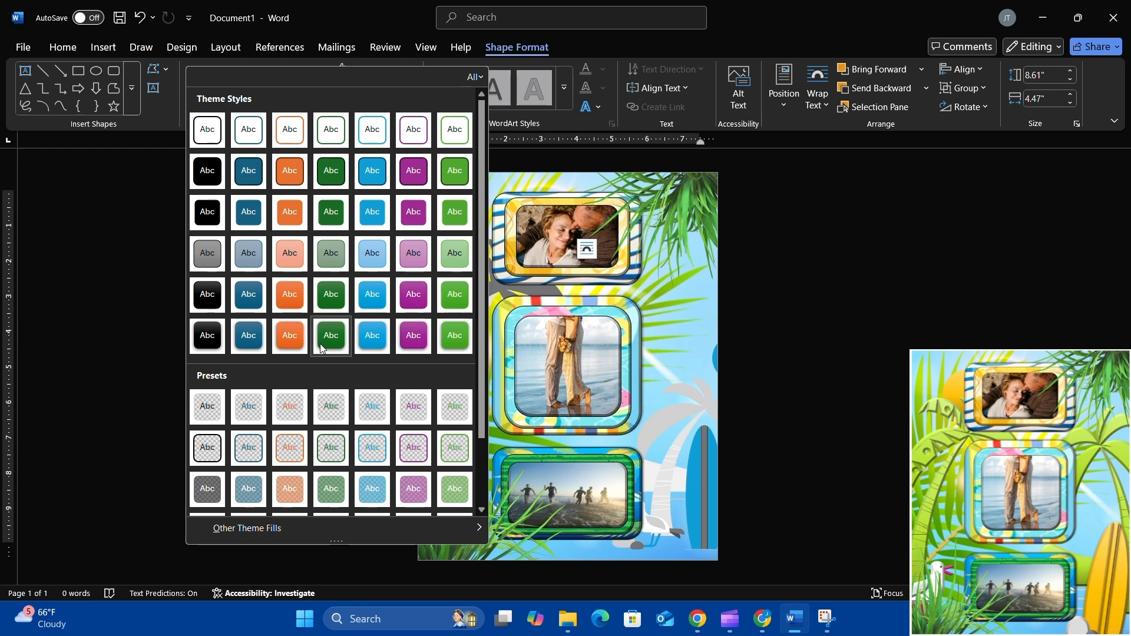
left_click(171, 101)
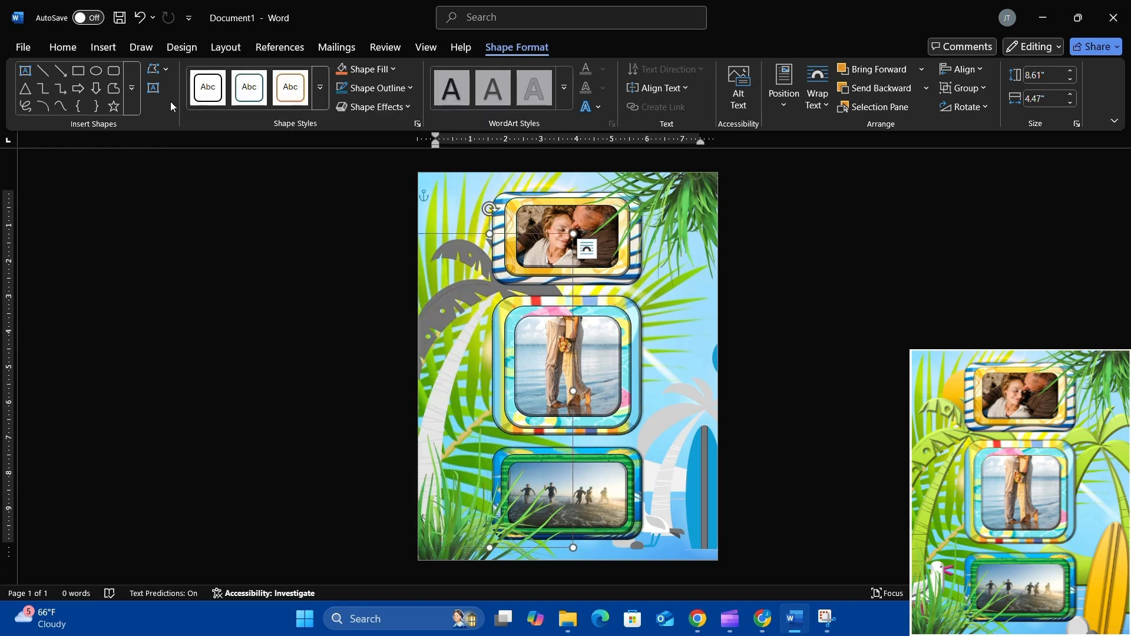
Apply the Banded theme to the document
left_click(178, 49)
left_click(25, 104)
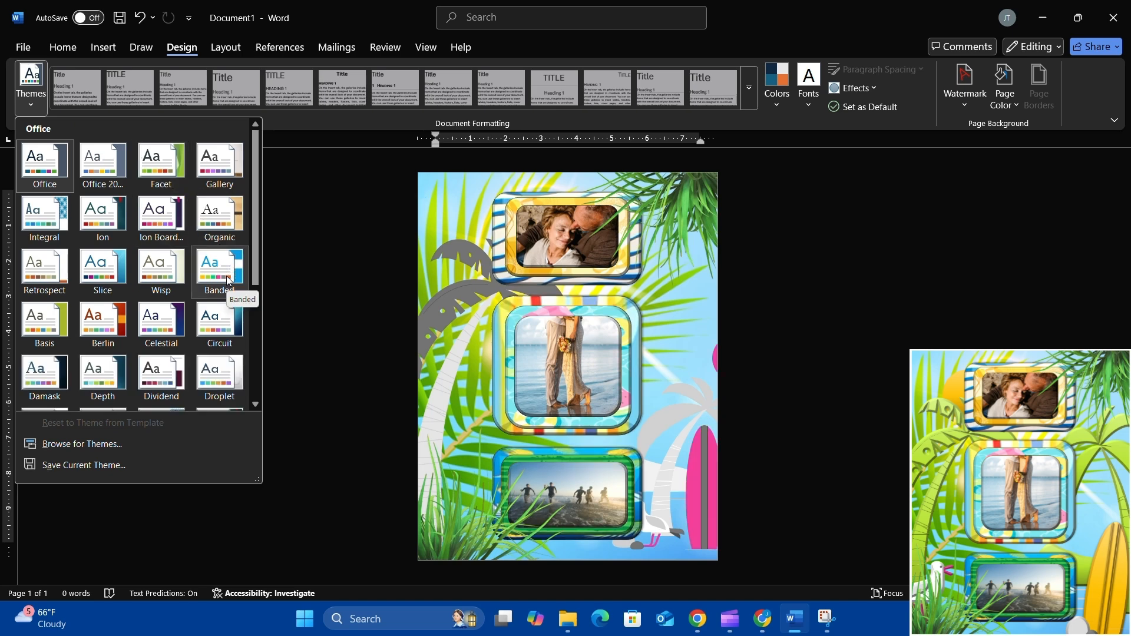
left_click(226, 276)
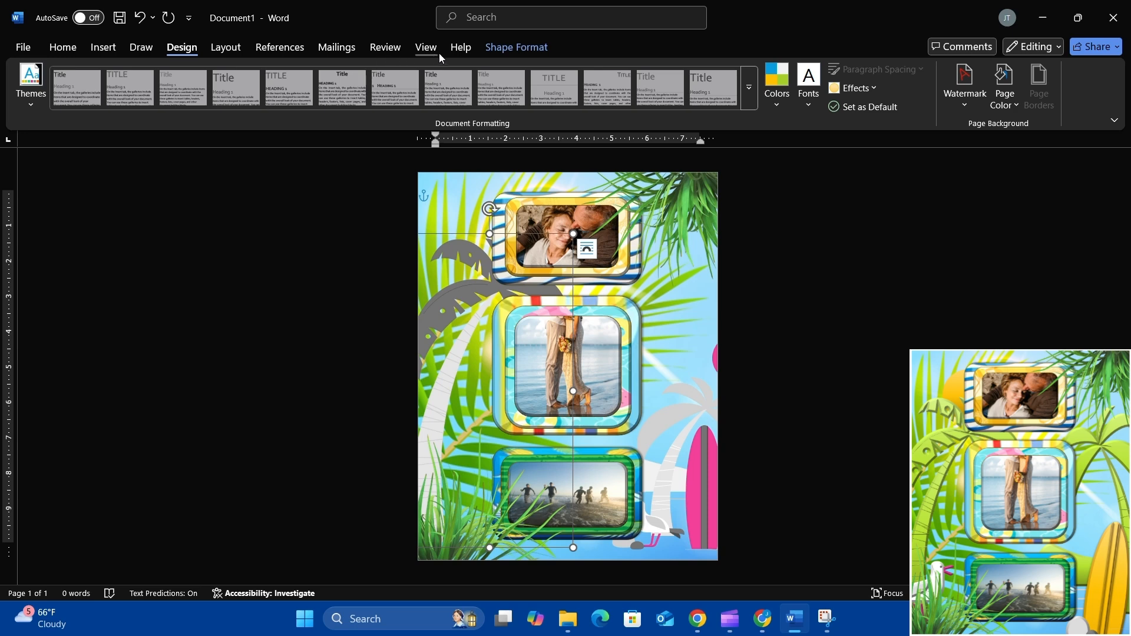
Apply the Gradient Fill - Lime, Accent 2, No Outline preset style to the dark palm tree at the page's left edge
left_click(512, 54)
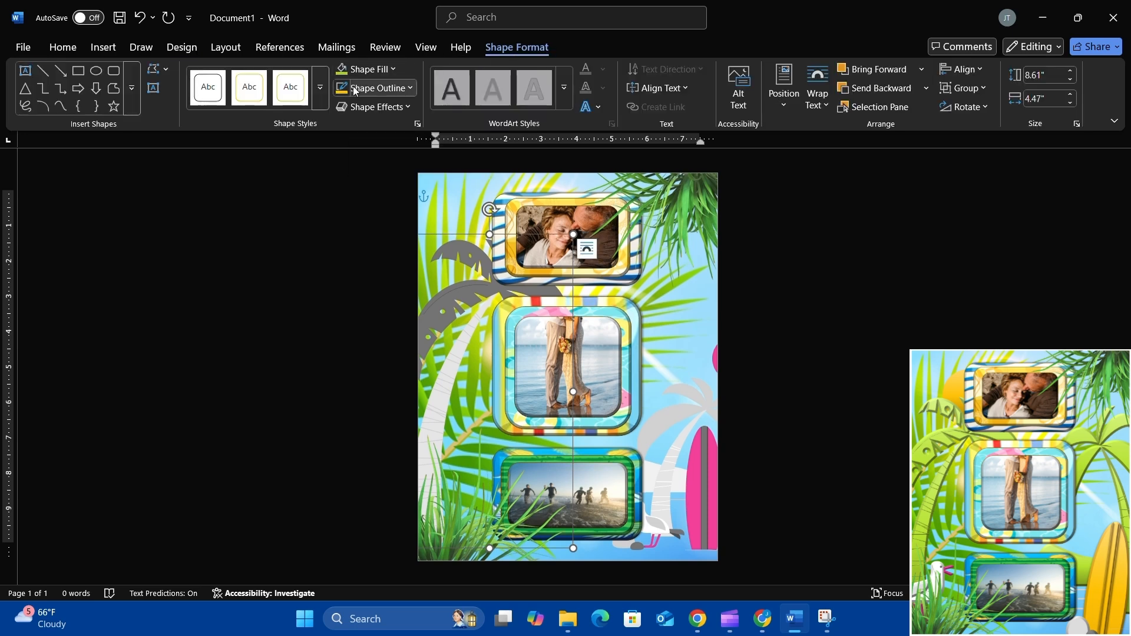
left_click(321, 88)
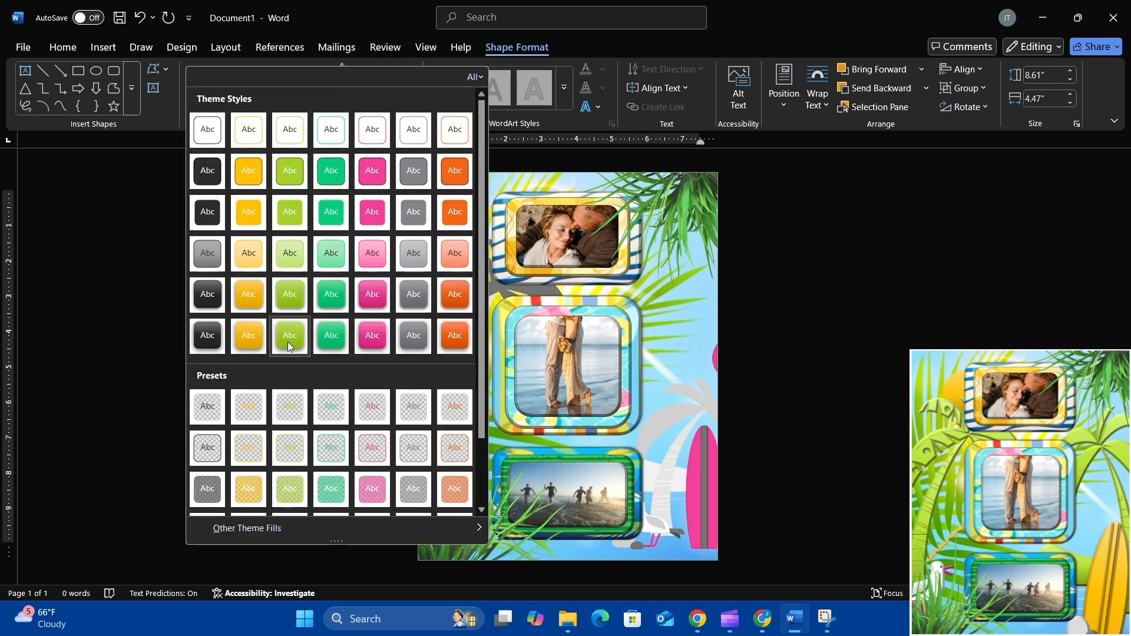
scroll(288, 342, "down", 2)
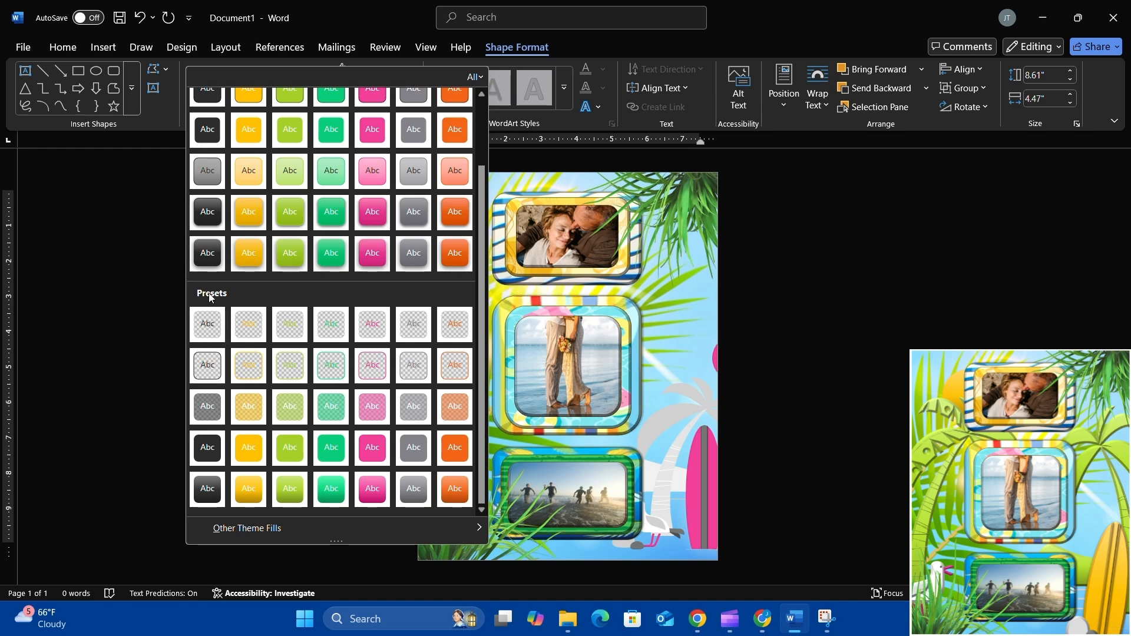
left_click(290, 489)
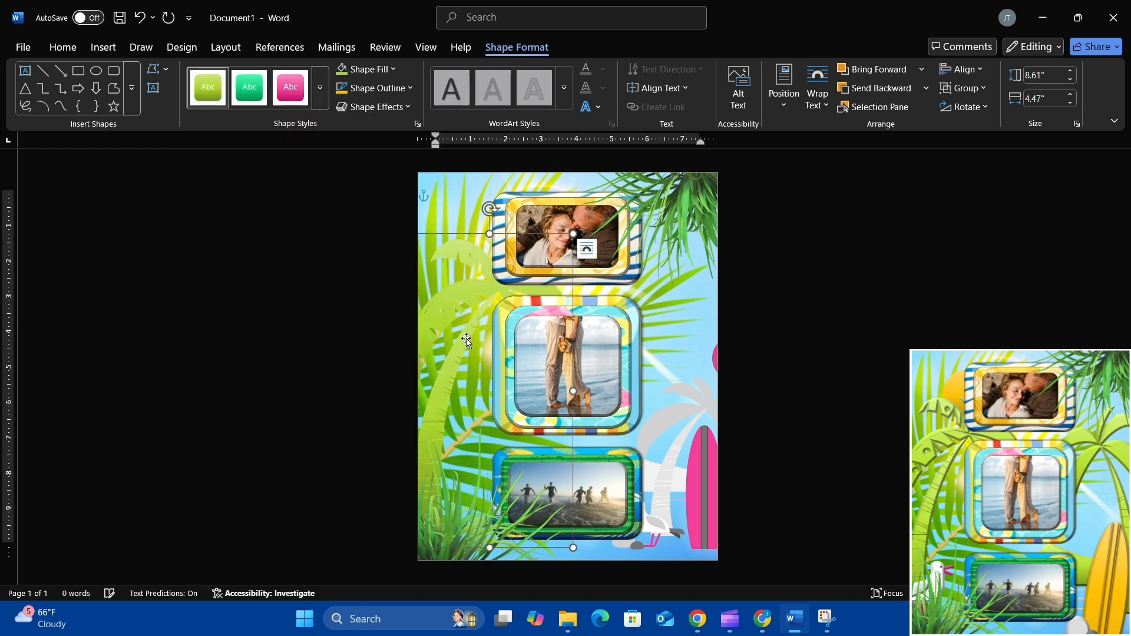
Flip the light grey palm tree horizontally and enlarge it to about 7.59" high by 3.81" wide
left_click(676, 421)
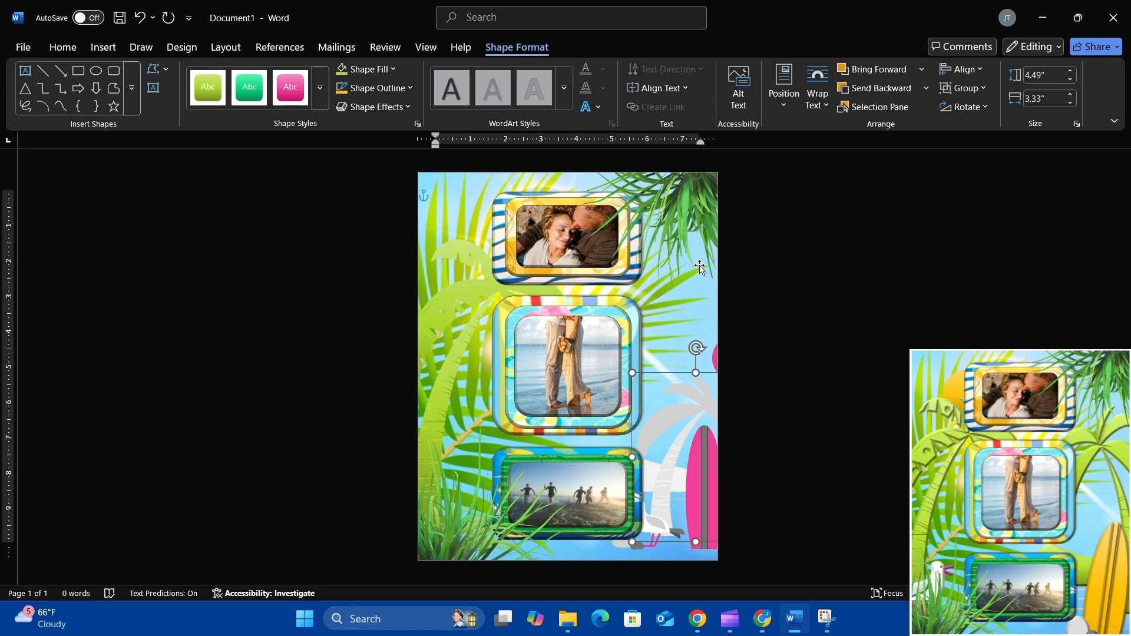
left_click(987, 107)
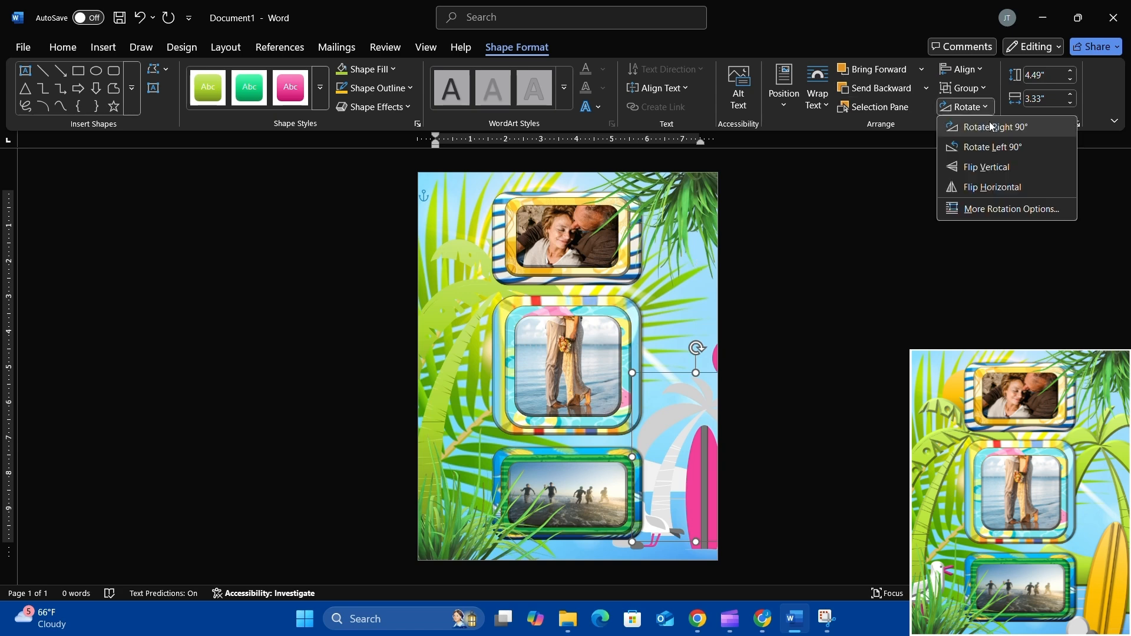
left_click(1014, 186)
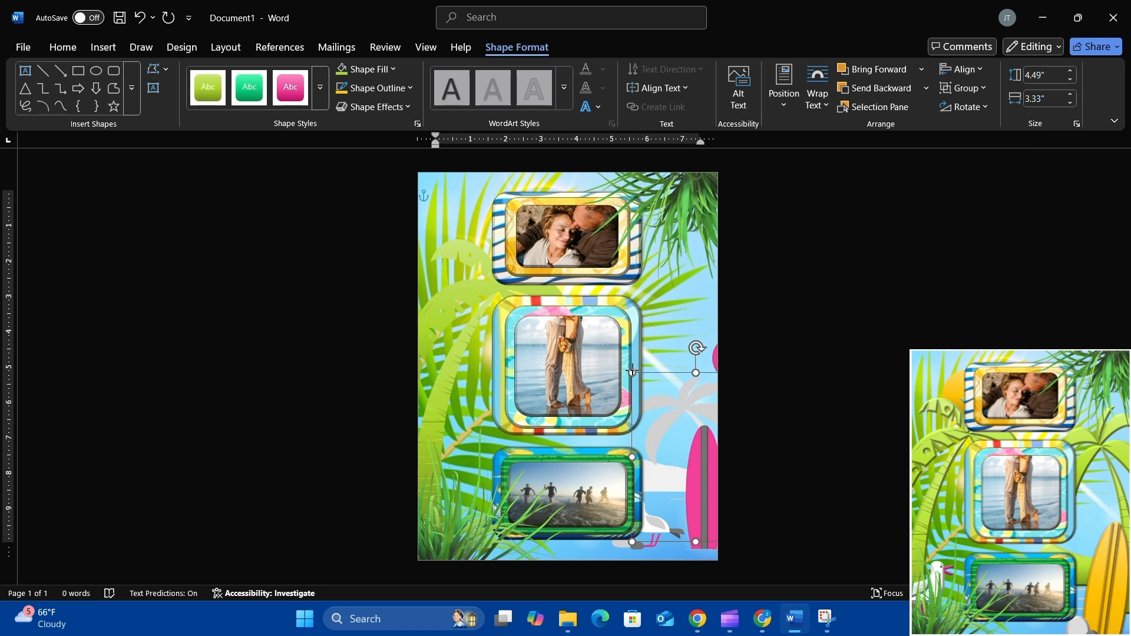
left_click_drag(632, 371, 609, 327)
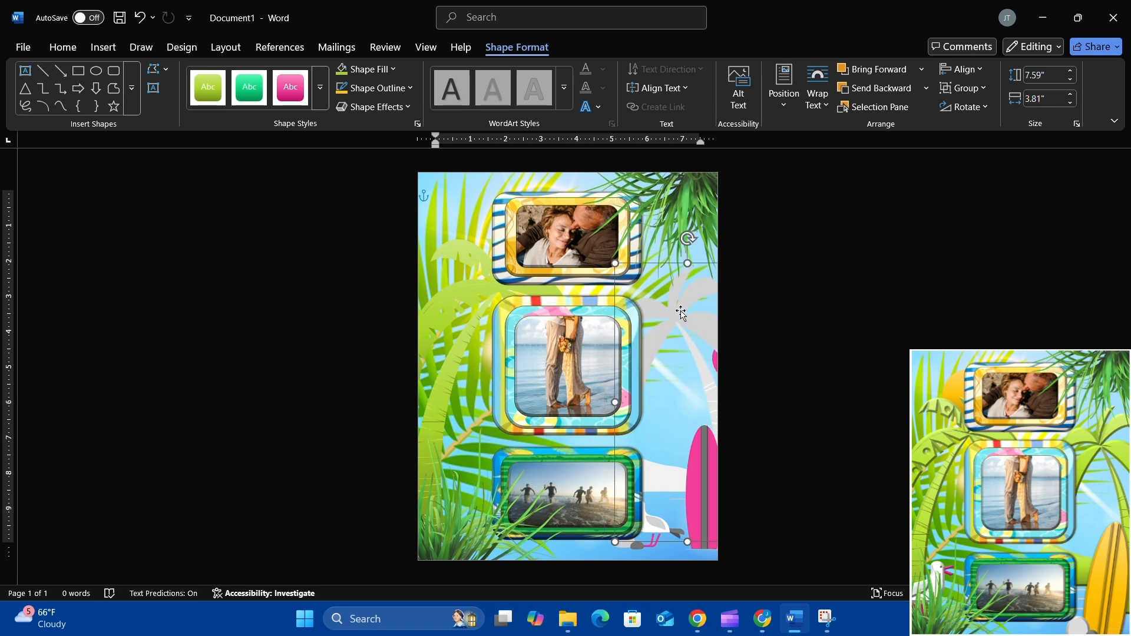
Move the light grey palm tree slightly up and inward from the page's right edge and flip it horizontally again
left_click(682, 344)
left_click_drag(681, 344, 659, 304)
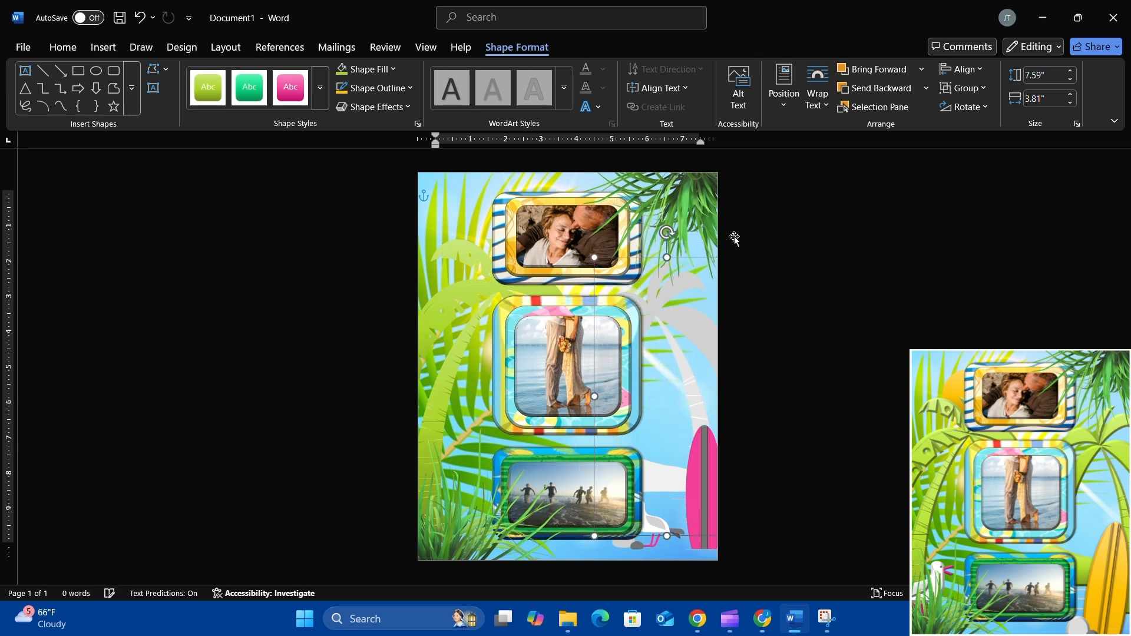
left_click(971, 109)
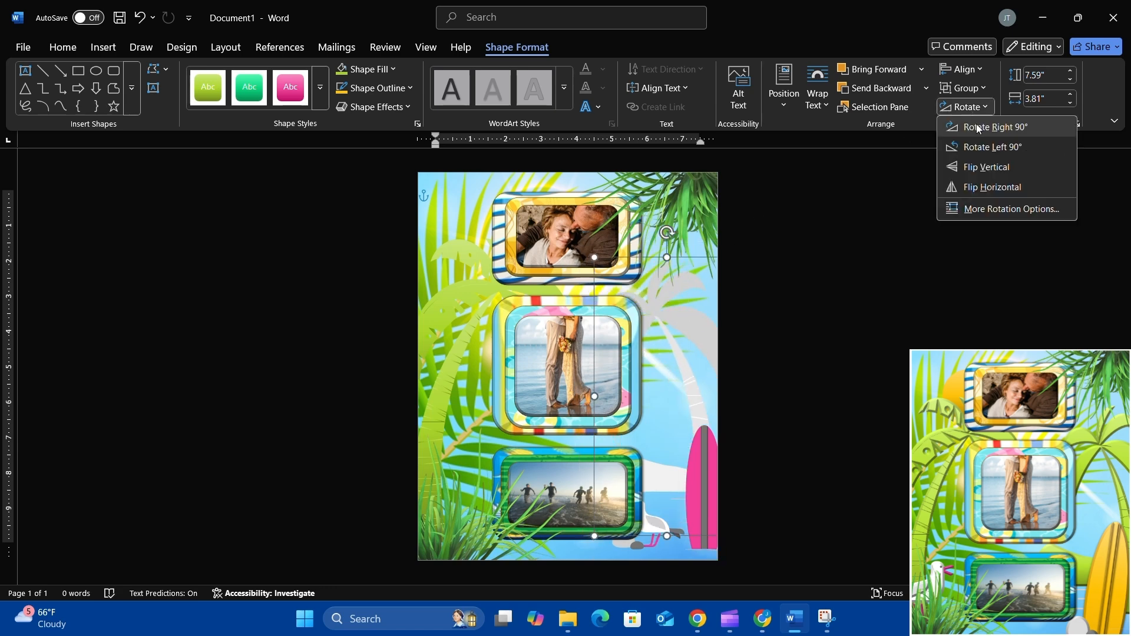
left_click(994, 189)
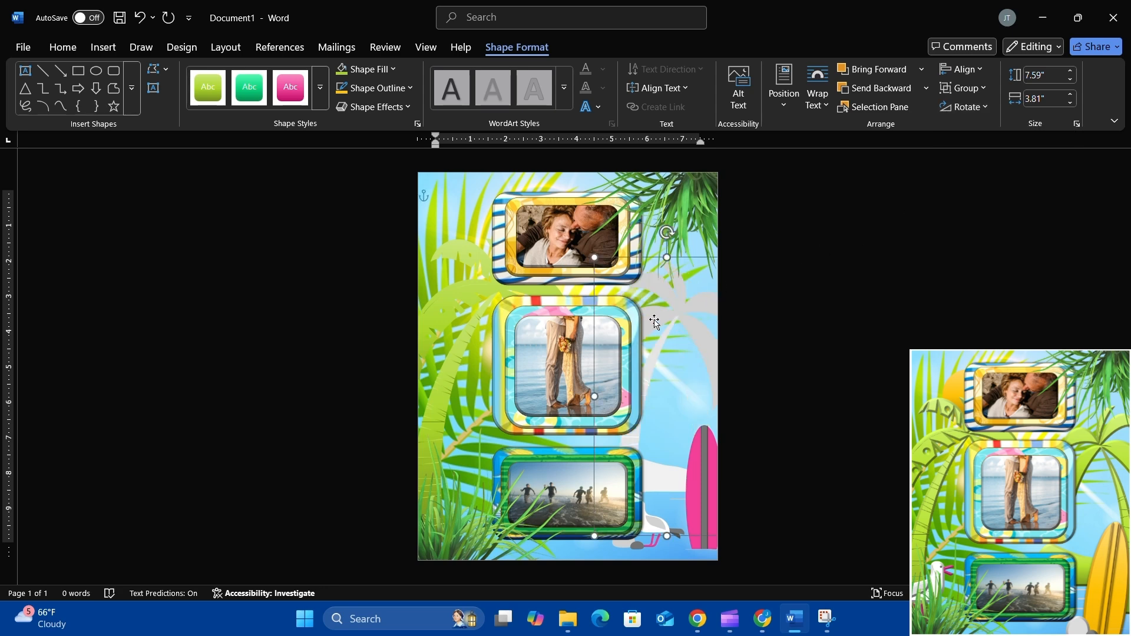
Try the light grey palm tree tilted clockwise on the page's left side, and return it to the right side with less tilt
left_click_drag(592, 304, 467, 257)
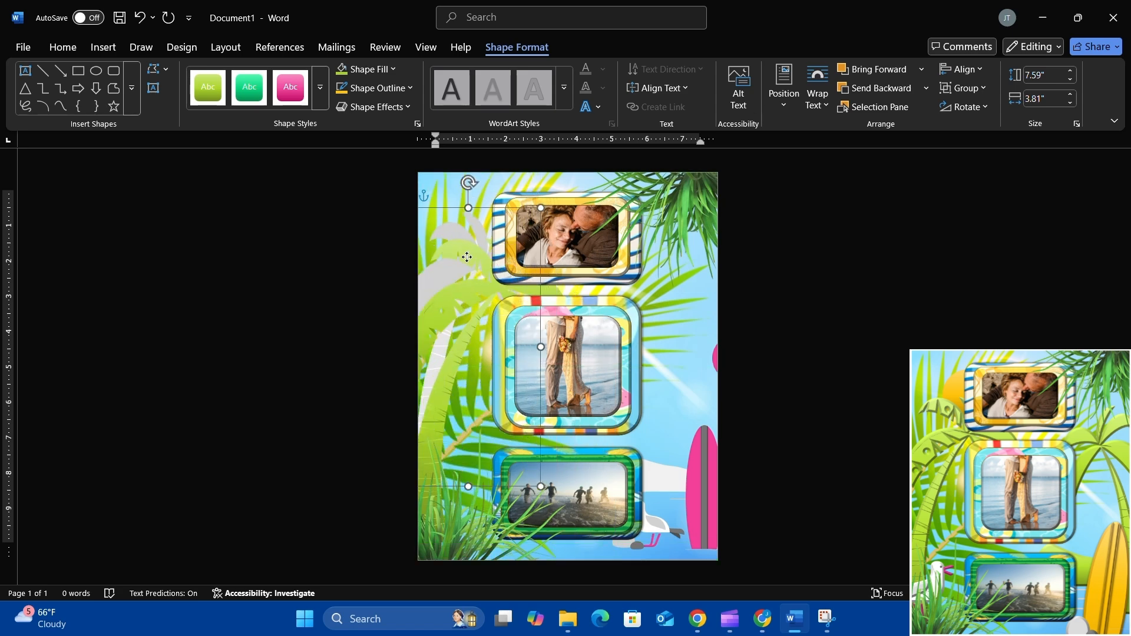
left_click_drag(468, 182, 555, 206)
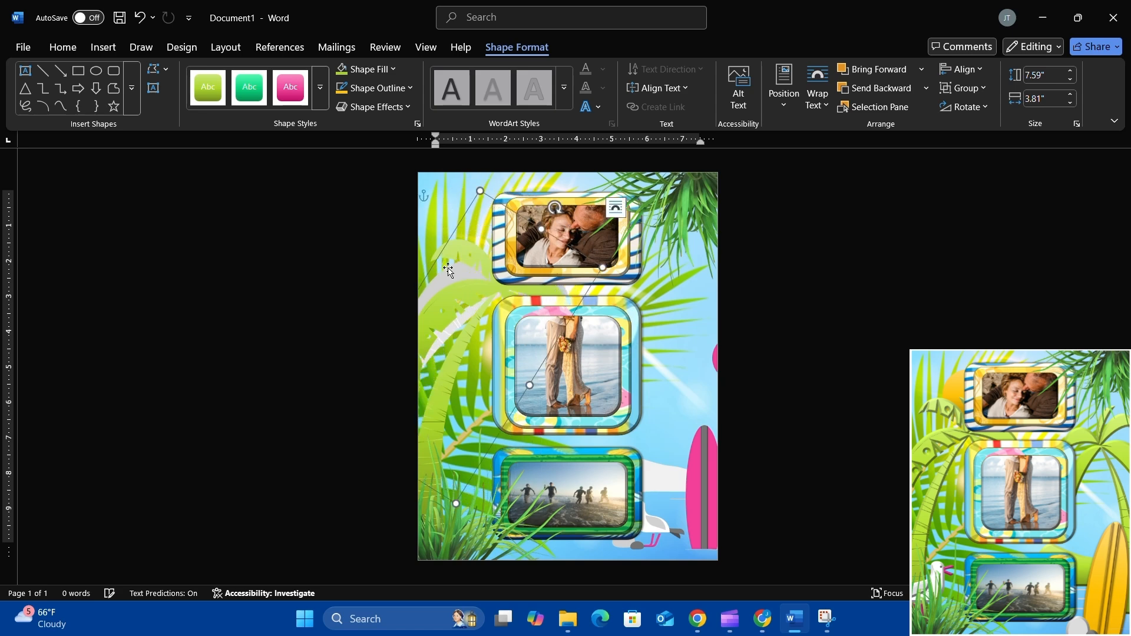
left_click_drag(452, 264, 614, 392)
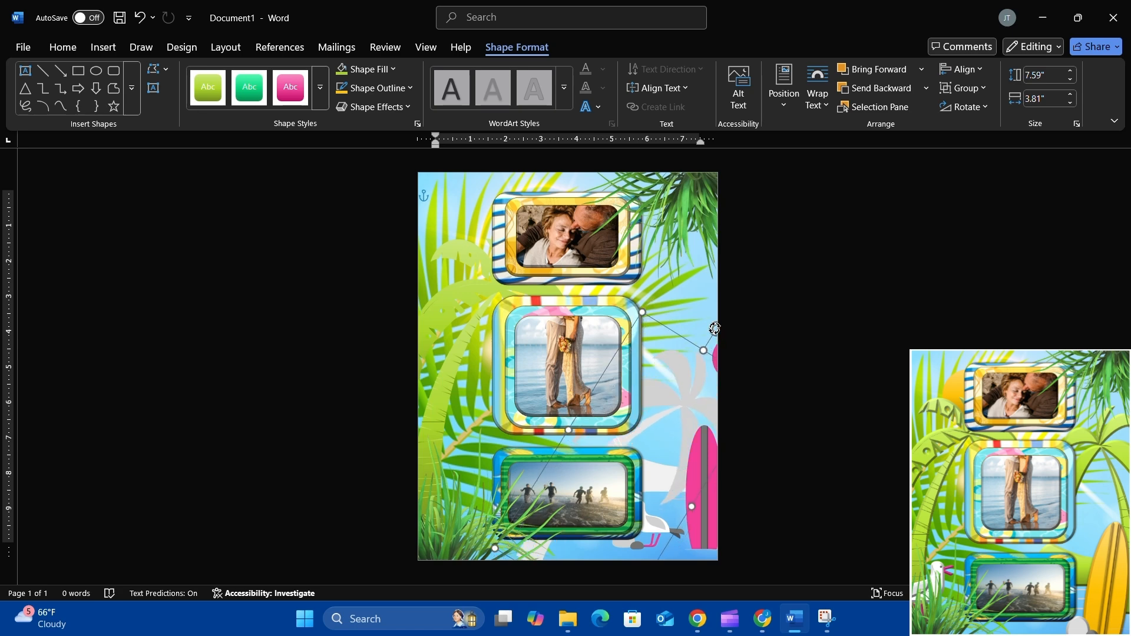
left_click_drag(715, 329, 669, 301)
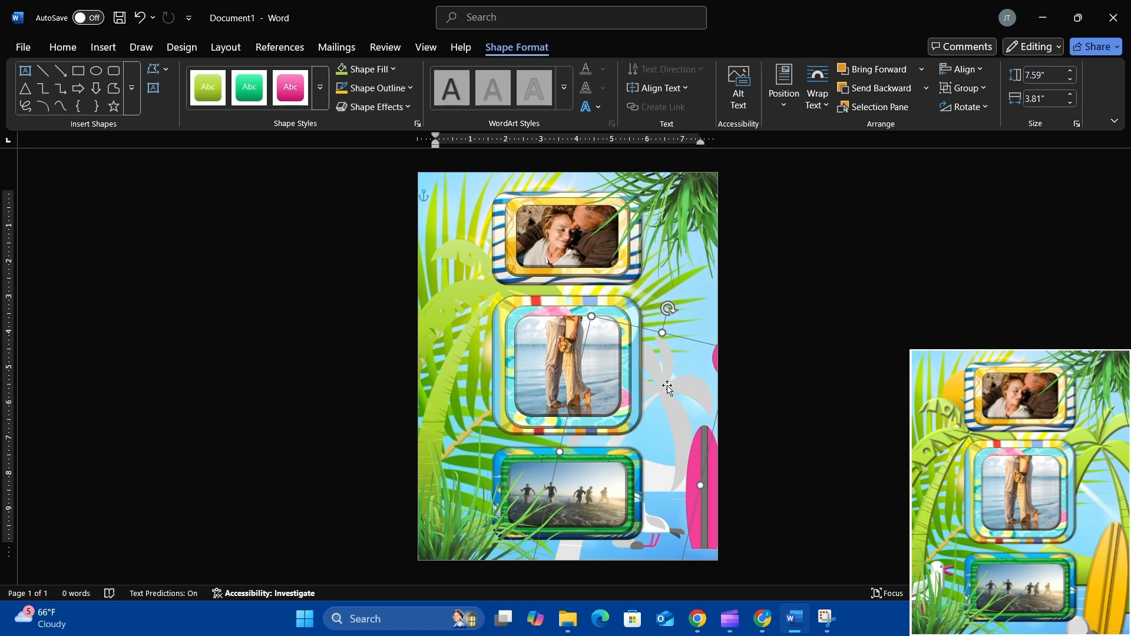
Mirror the tilted grey palm tree horizontally, enlarge it to about 8.99" high by 4.49" wide and move it to the page's right edge
left_click(986, 109)
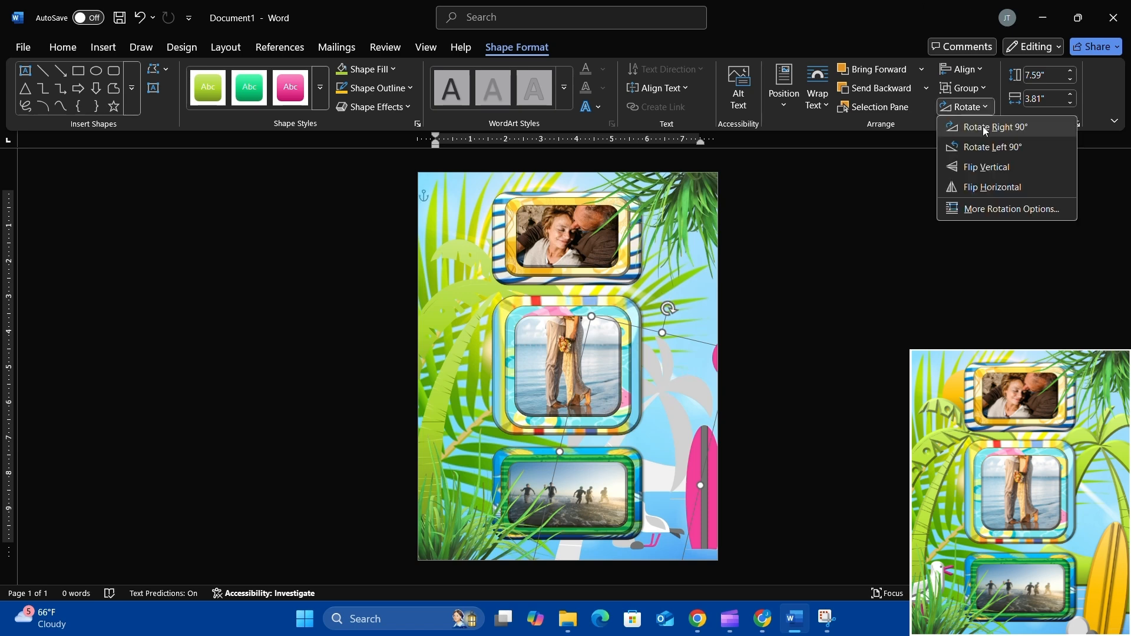
left_click(1003, 188)
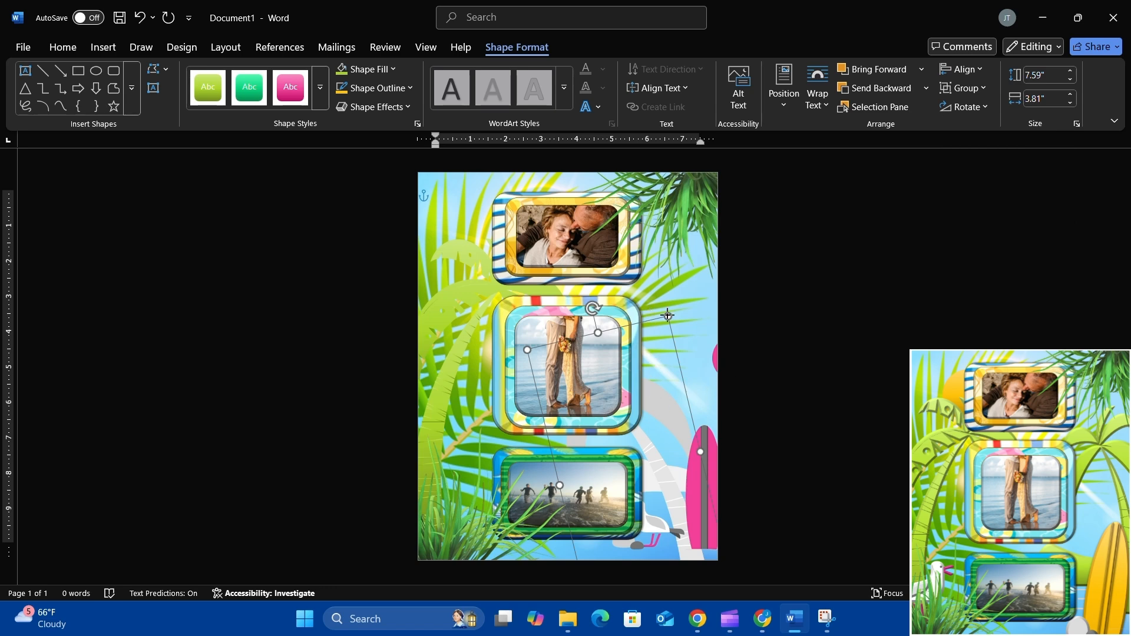
left_click_drag(667, 315, 677, 266)
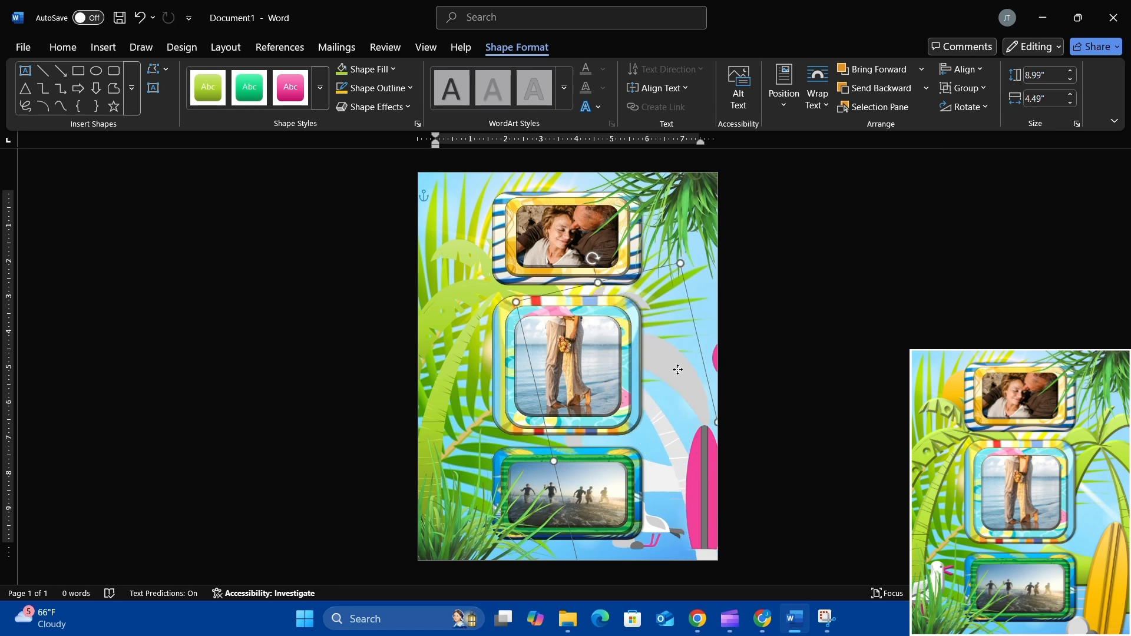
left_click_drag(677, 369, 741, 340)
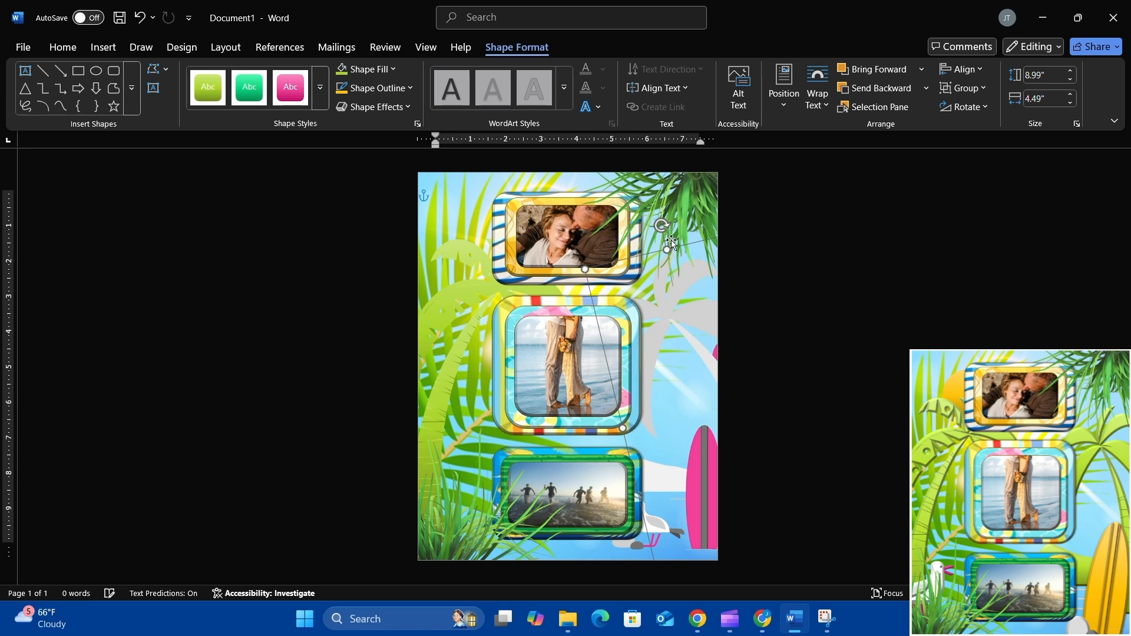
Rotate the grey palm tree nearly upright, shrink it to about 7.86" by 3.54" and position it beside the frames at the page's right edge
left_click_drag(664, 226, 713, 220)
mouse_move(694, 316)
left_mouse_down()
mouse_move(659, 295)
mouse_move(675, 319)
left_mouse_up()
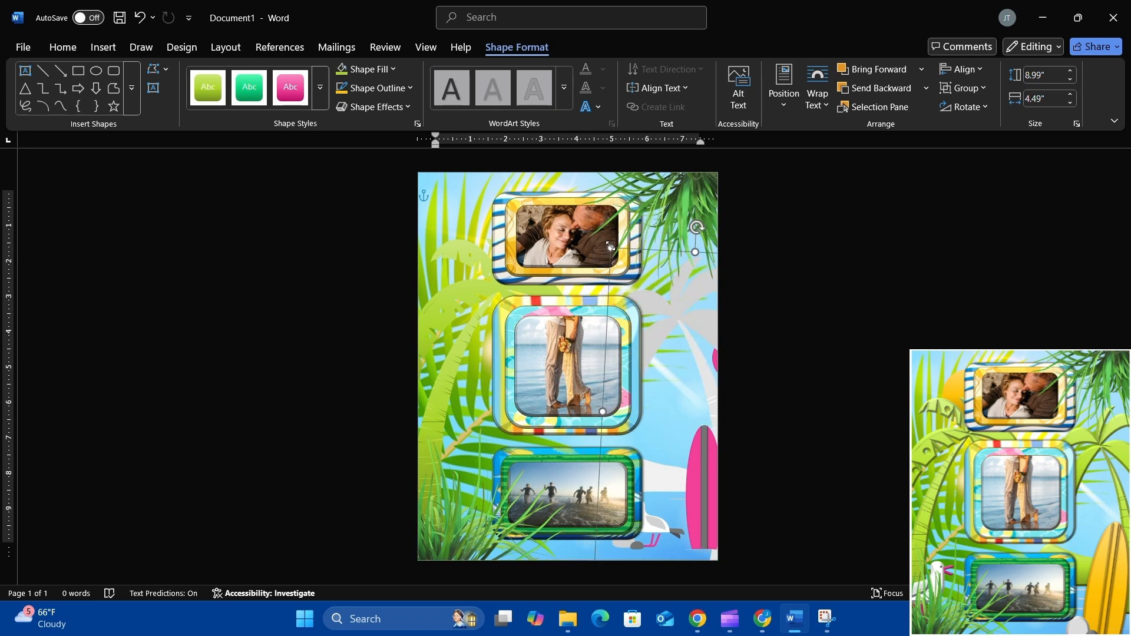
left_click_drag(615, 249, 646, 293)
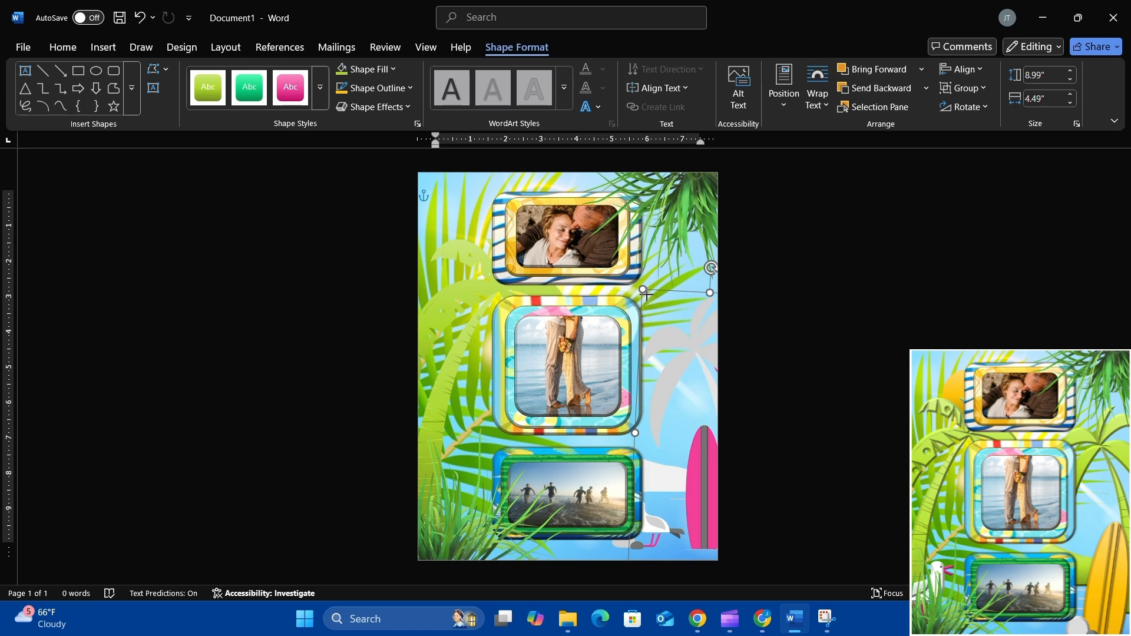
left_click_drag(688, 352, 669, 306)
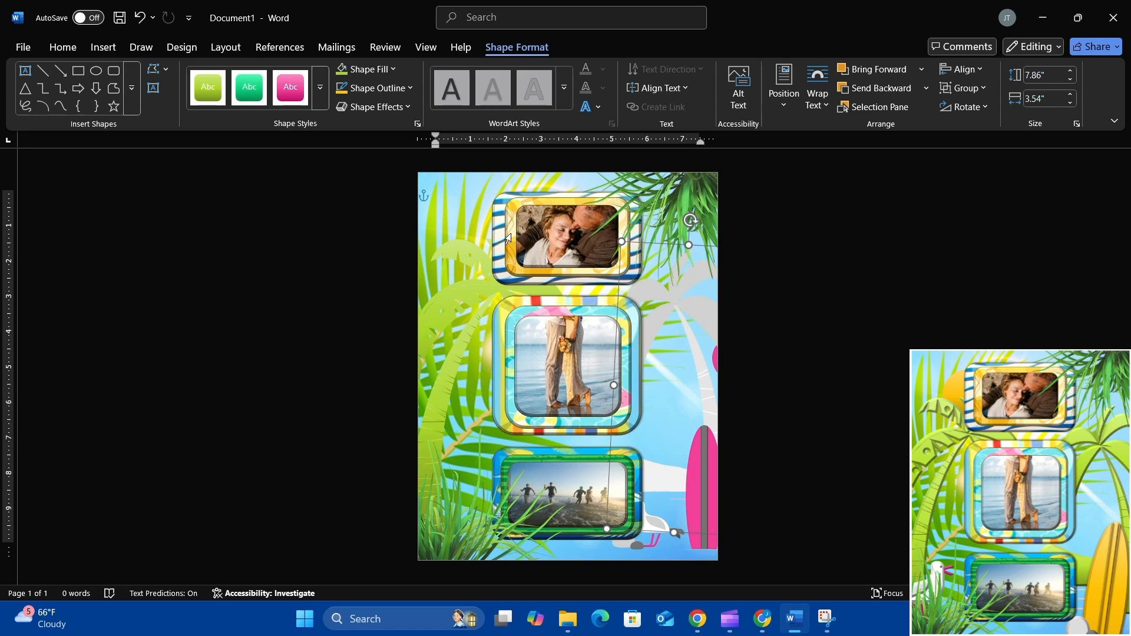
Apply the Gradient Fill - Lime, Accent 2, No Outline preset style to the grey palm tree on the page's right side
left_click(320, 100)
scroll(297, 475, "down", 2)
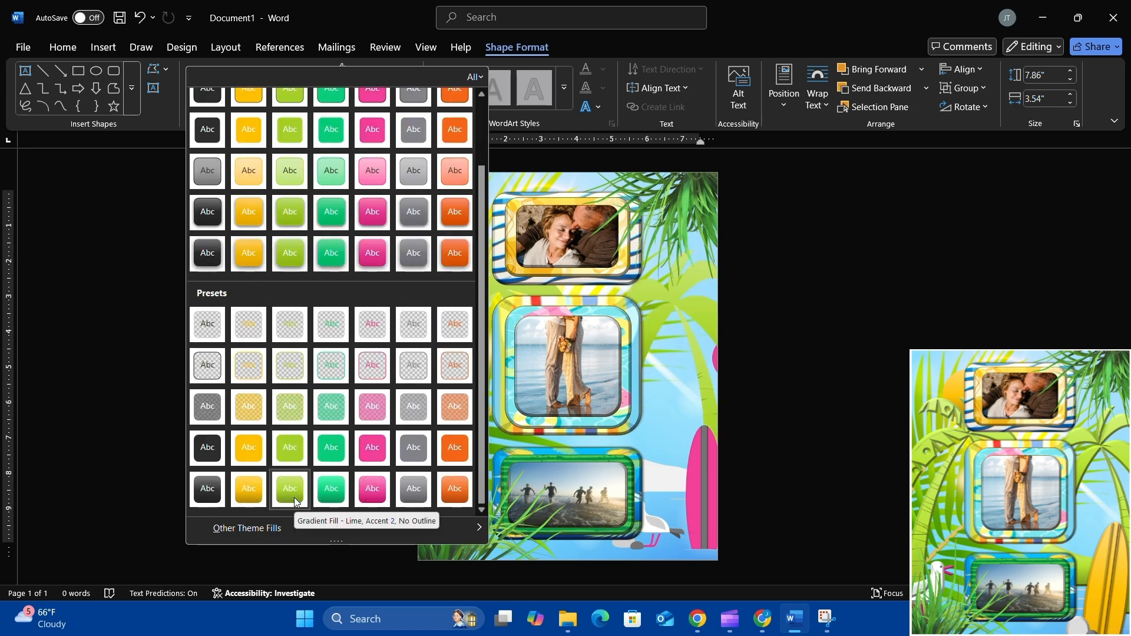
left_click(295, 497)
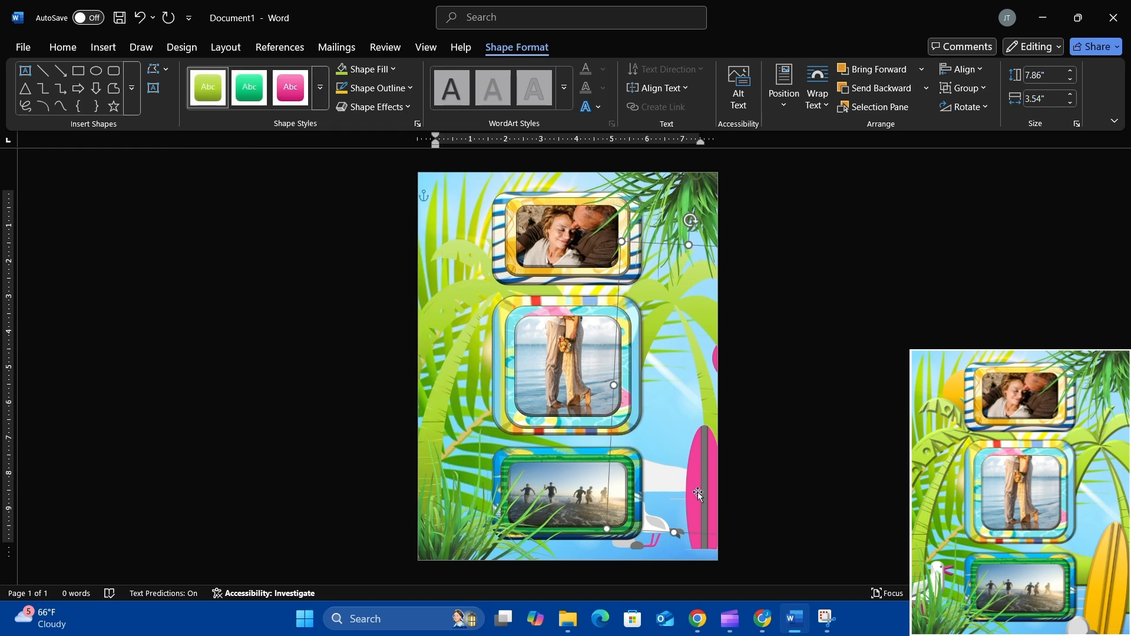
Move the pink sun to the page's upper left, enlarge it to about 1.94" by 1.96" and tuck it partly behind the top frame
left_click(714, 355)
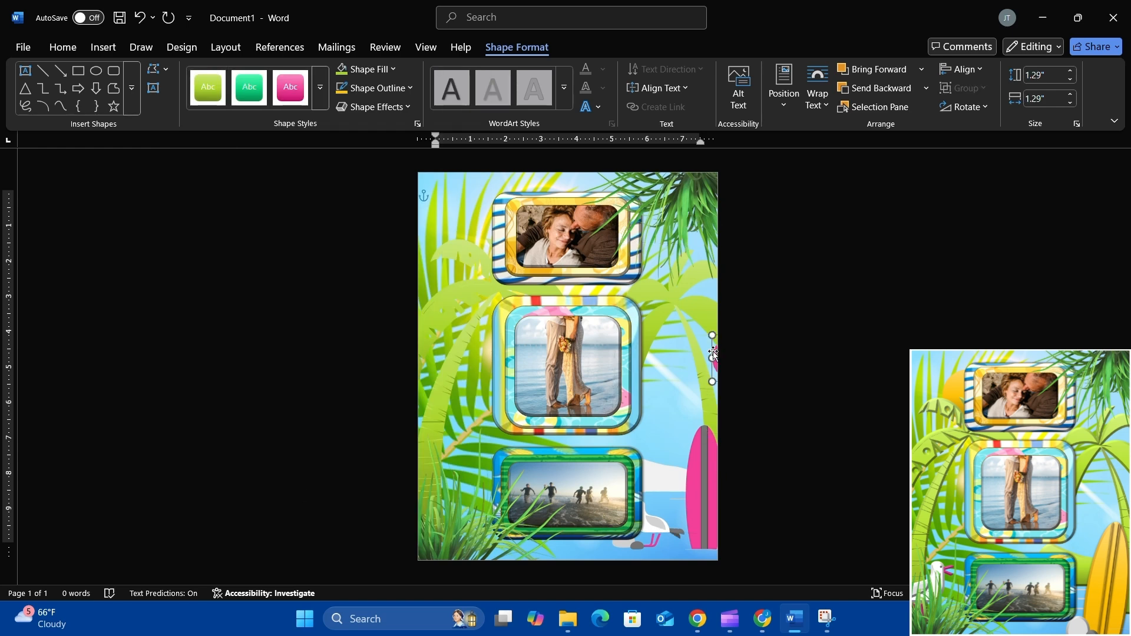
left_click_drag(713, 355, 431, 194)
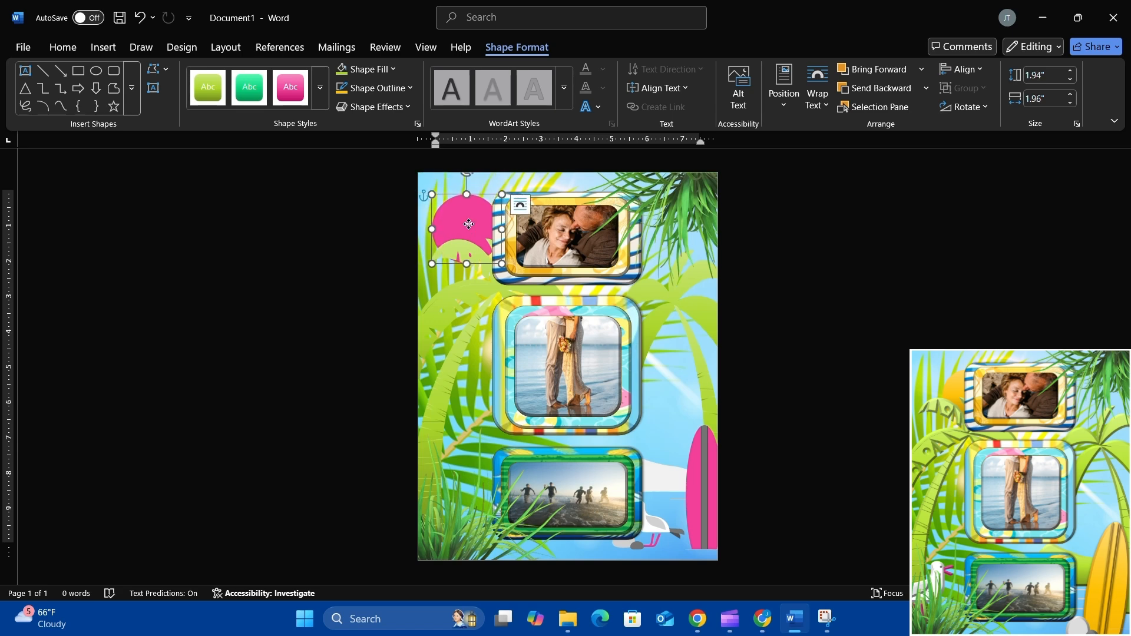
left_click_drag(469, 224, 500, 230)
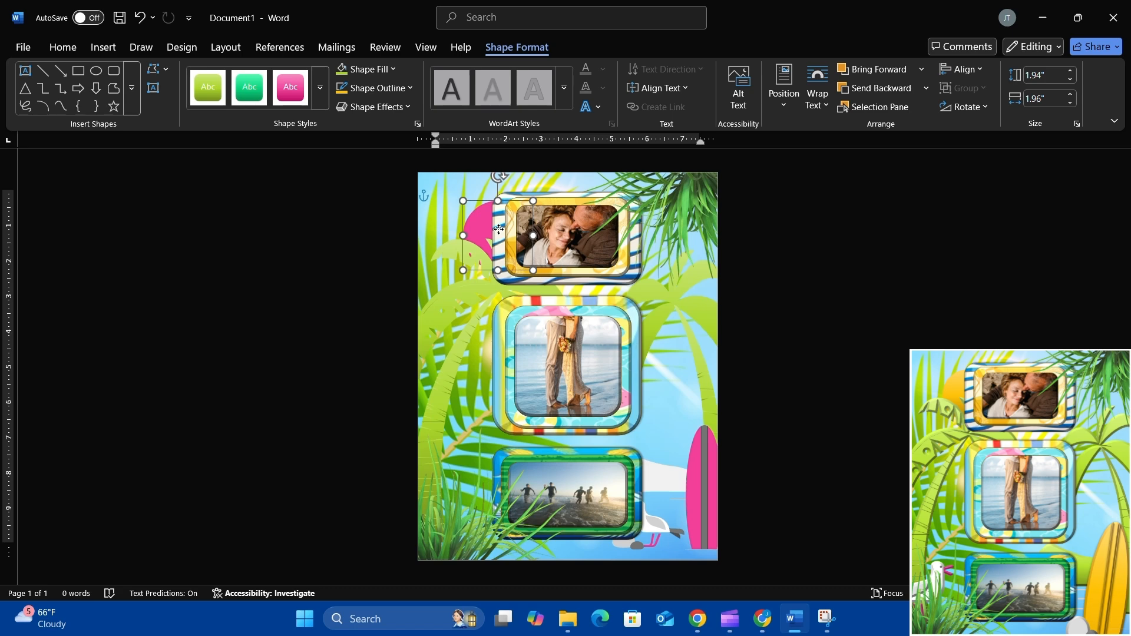
Apply the gold gradient-fill preset style without outline to the sun behind the top photo frame
left_click(319, 94)
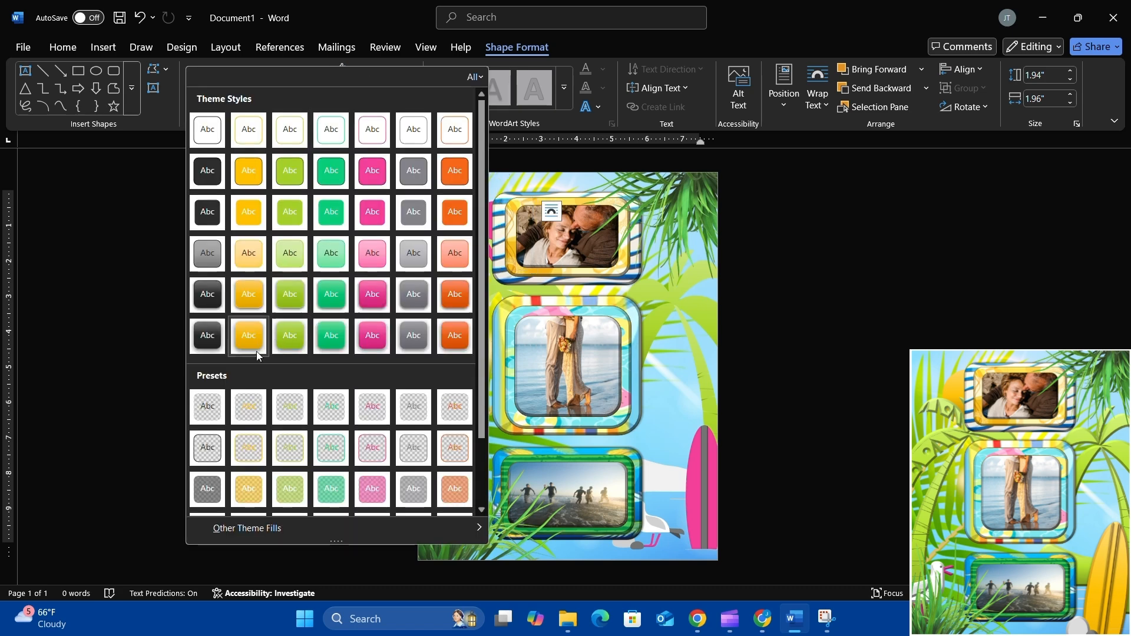
scroll(255, 360, "down", 2)
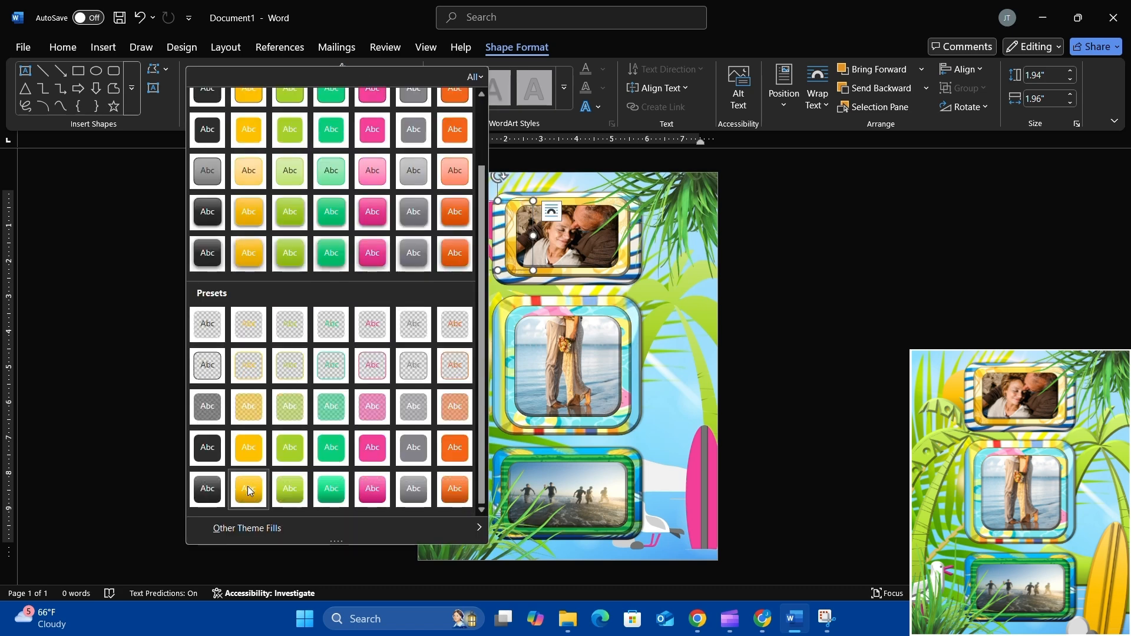
left_click(249, 491)
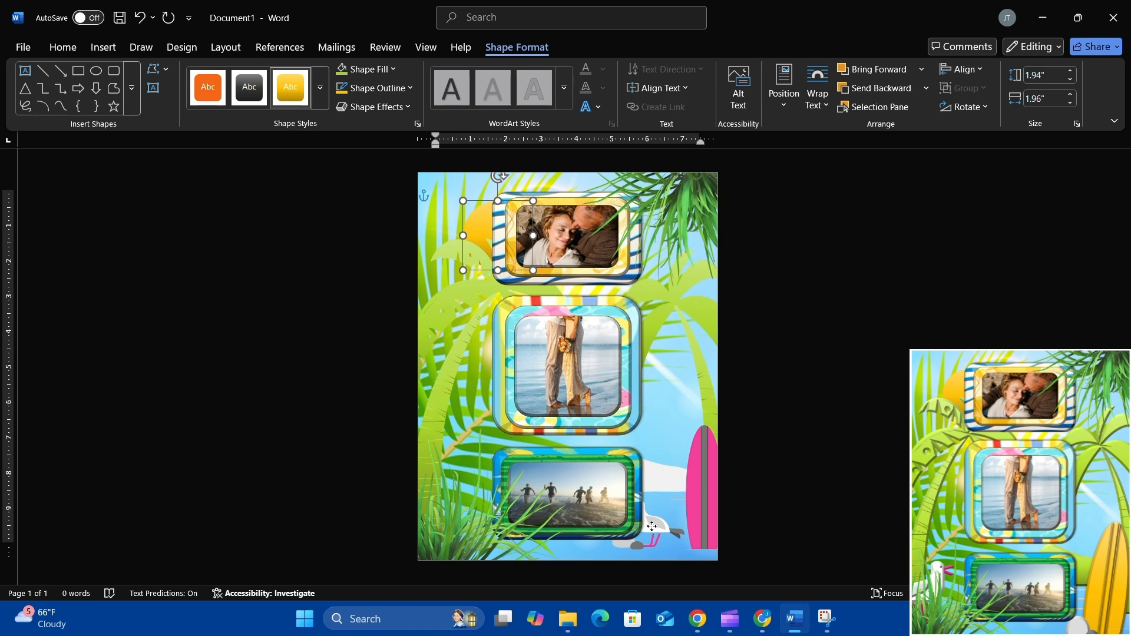
Flip the seagull horizontally, enlarge it to about 2.14" by 2.13" and move it to the left of the bottom photo frame
left_click(652, 526)
left_click(970, 109)
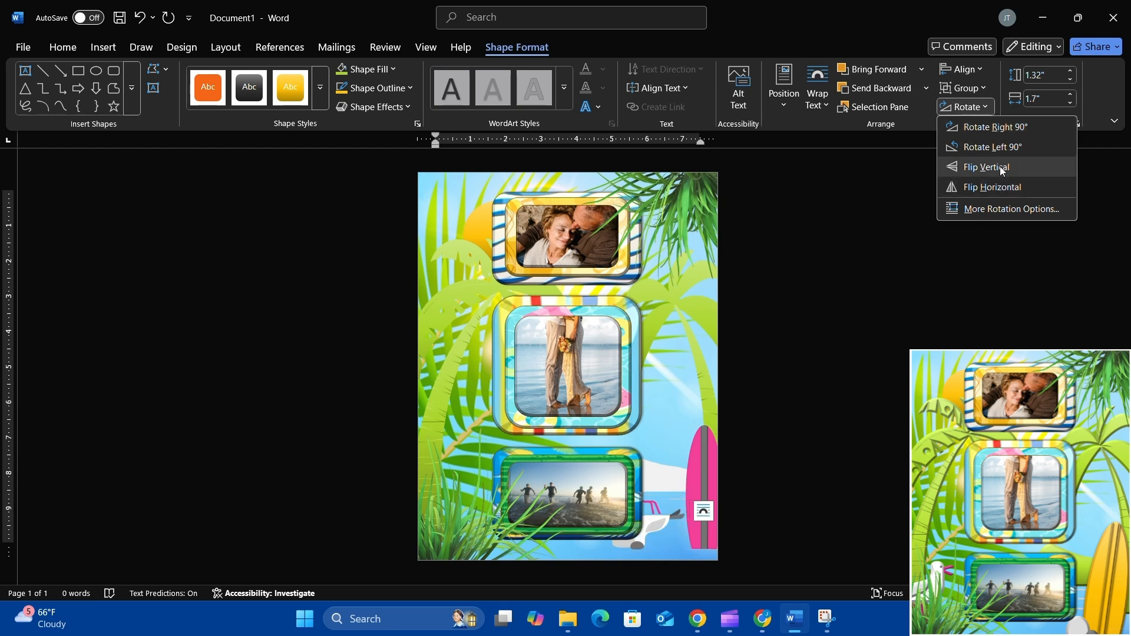
left_click(1009, 188)
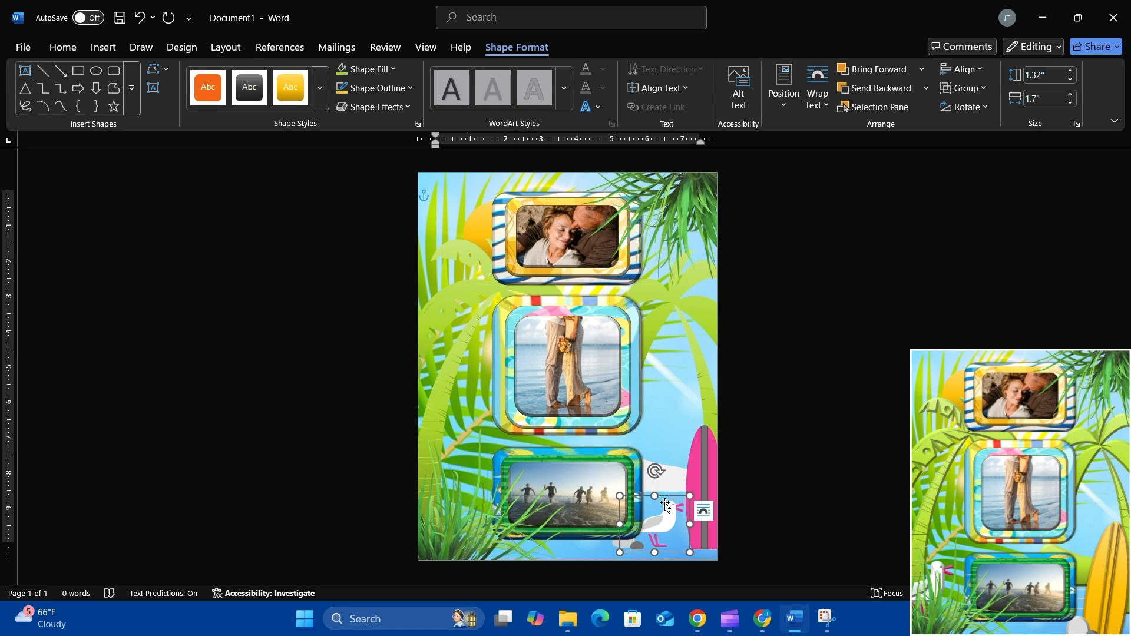
left_click_drag(691, 494, 710, 470)
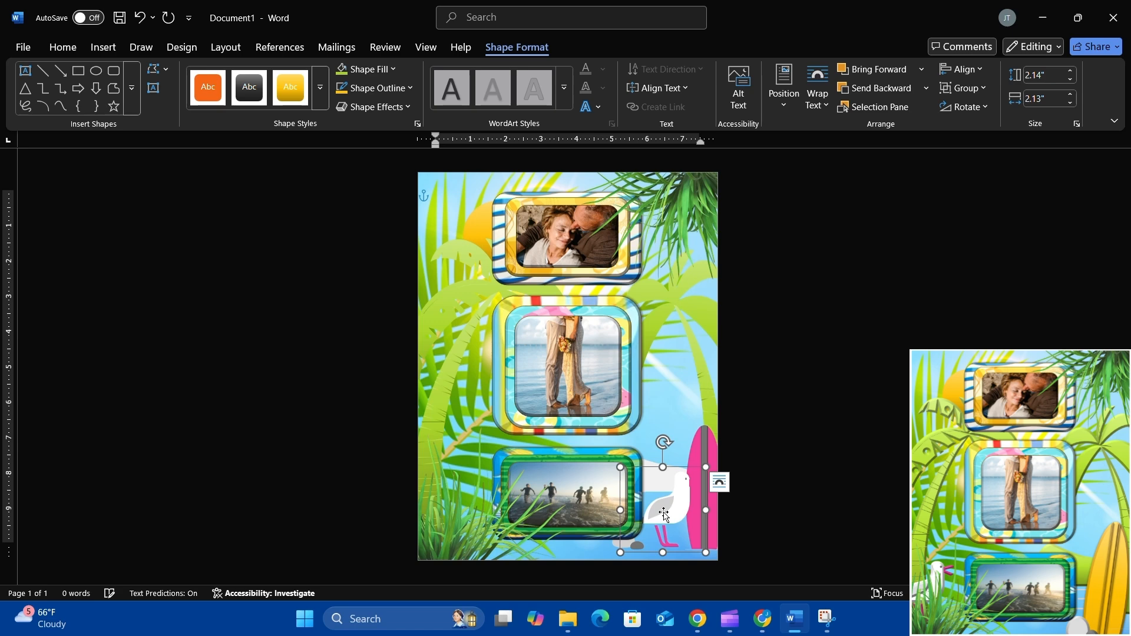
left_click_drag(644, 495, 455, 489)
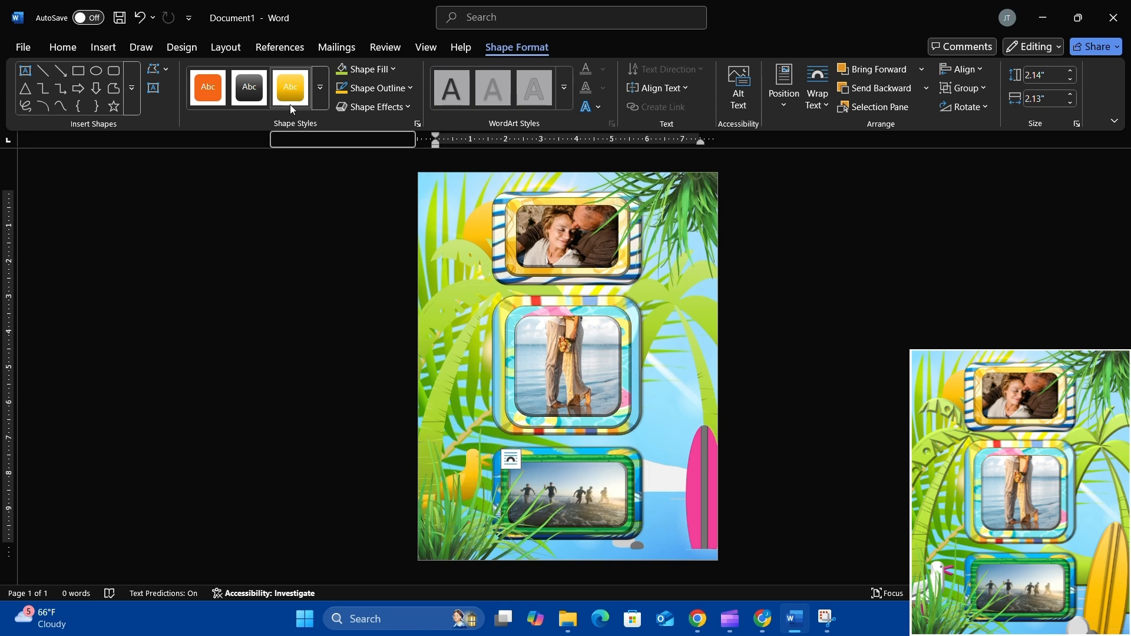
left_click(320, 88)
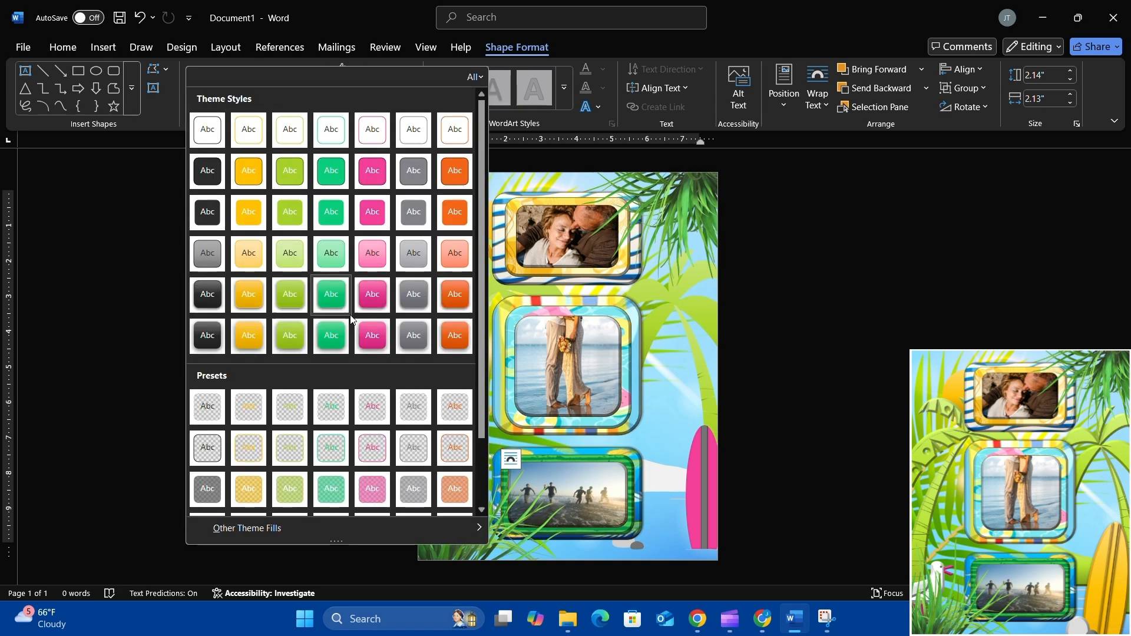
scroll(275, 491, "down", 2)
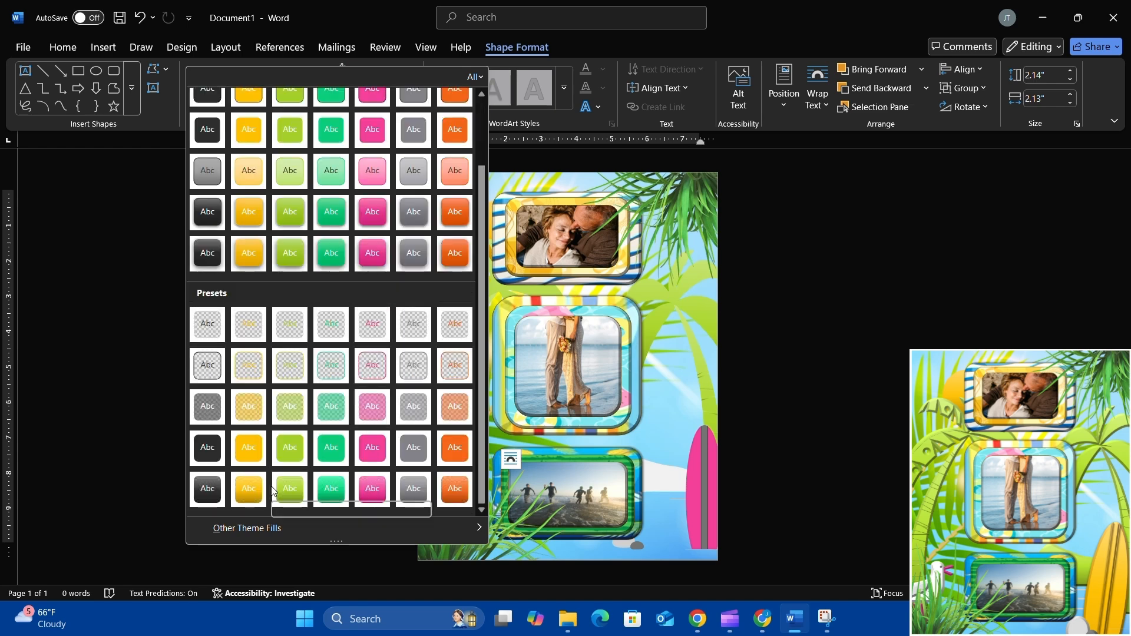
left_click(154, 447)
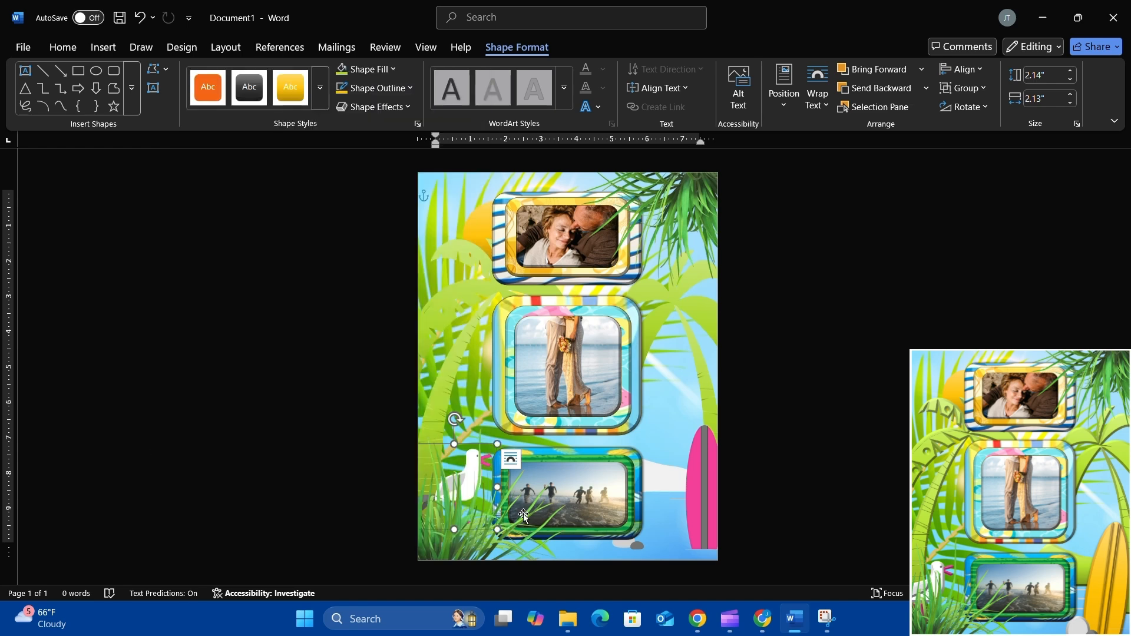
Enlarge the pink surfboard to about 5.23" high by 1.61" wide and position it fully on the page beside the bottom frame
left_click(692, 498)
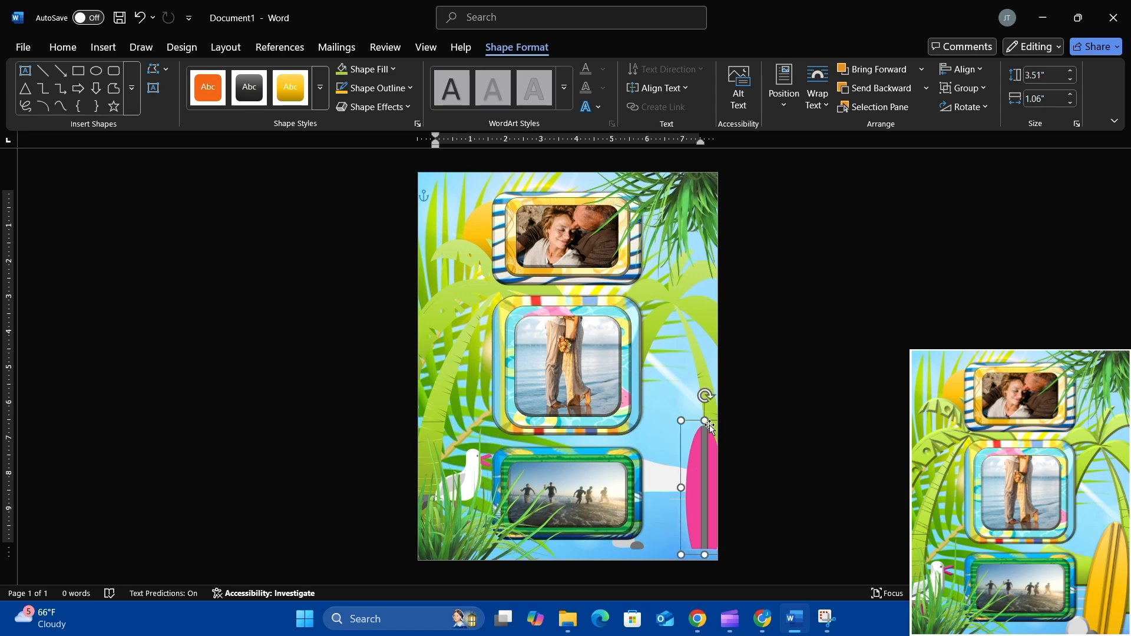
left_click_drag(681, 419, 666, 365)
mouse_move(691, 434)
left_mouse_down()
mouse_move(692, 466)
mouse_move(660, 446)
mouse_move(679, 444)
left_mouse_up()
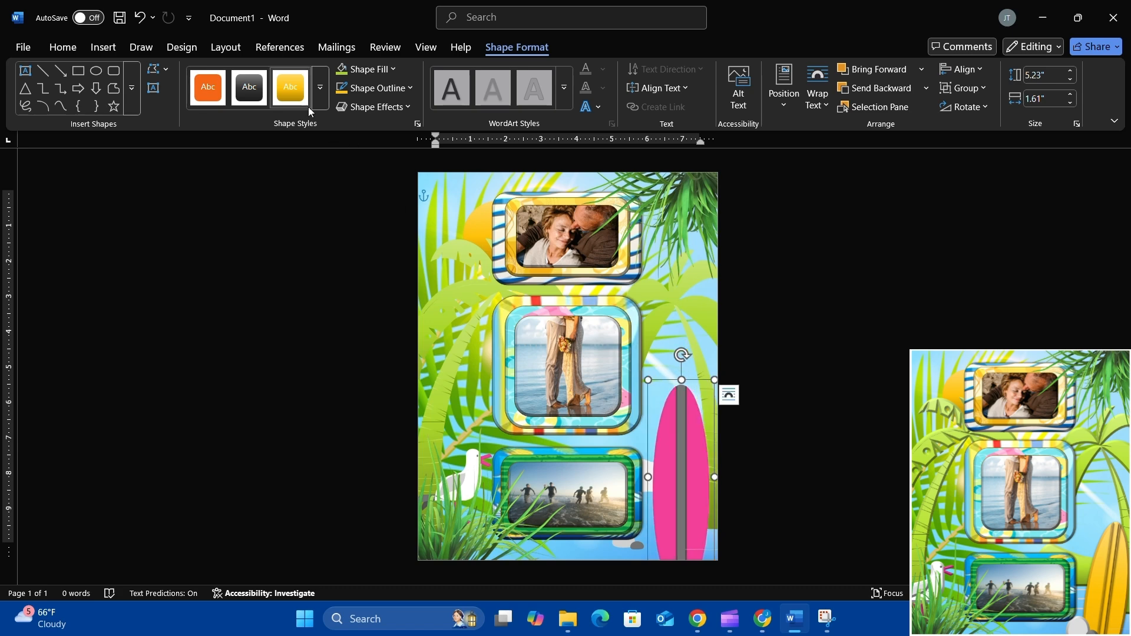
Try the gold gradient-fill preset style on the surfboard and undo it
left_click(319, 87)
scroll(292, 405, "down", 2)
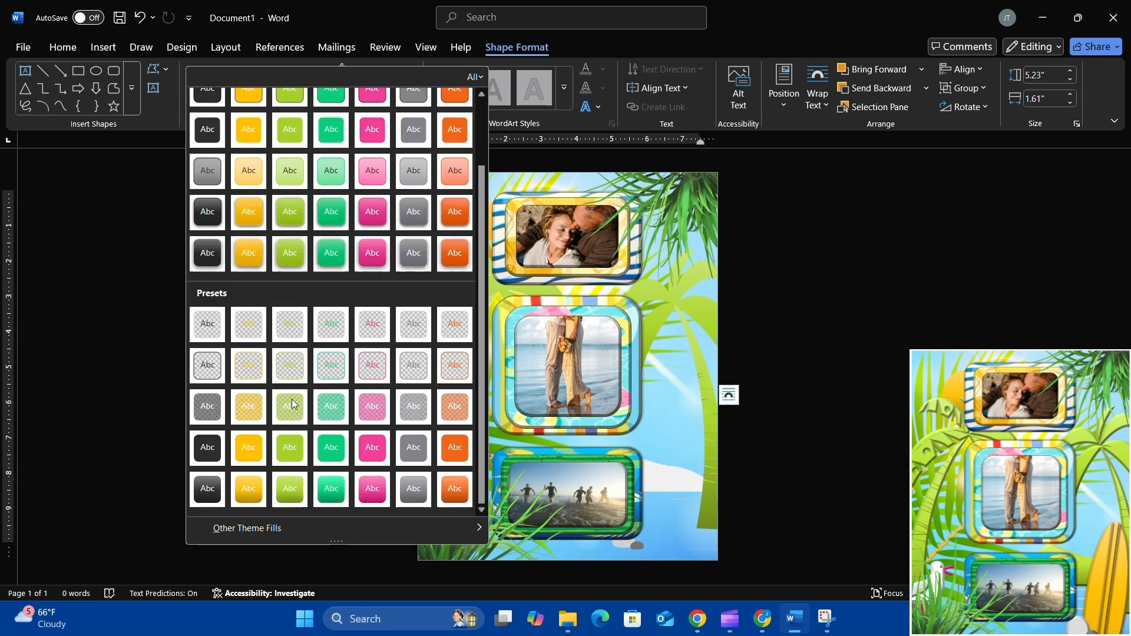
left_click(248, 490)
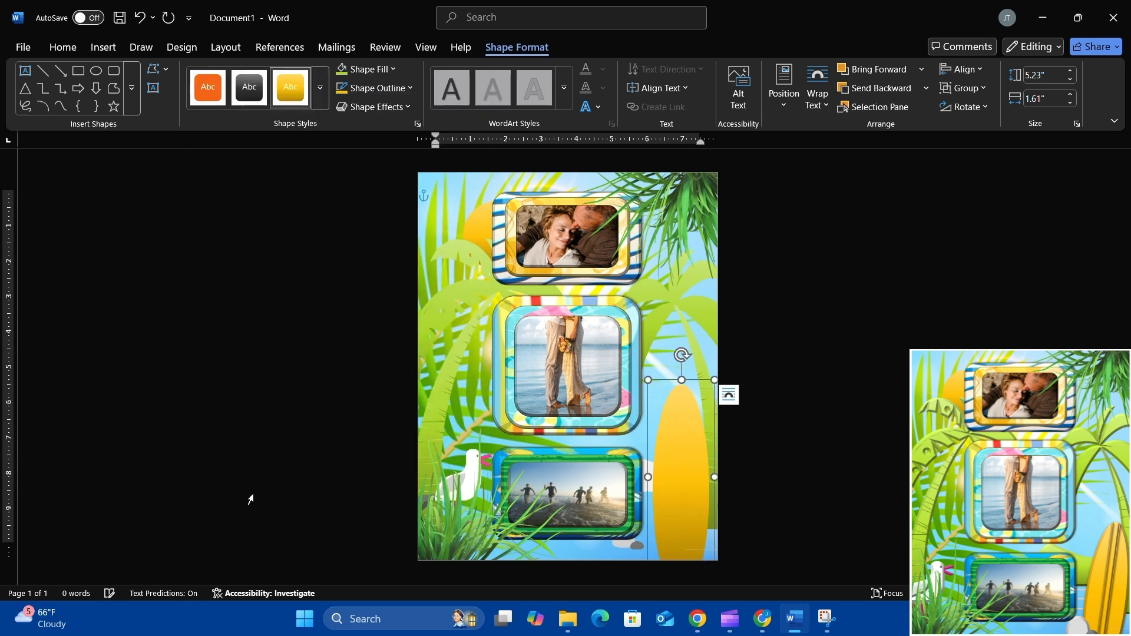
left_click(321, 89)
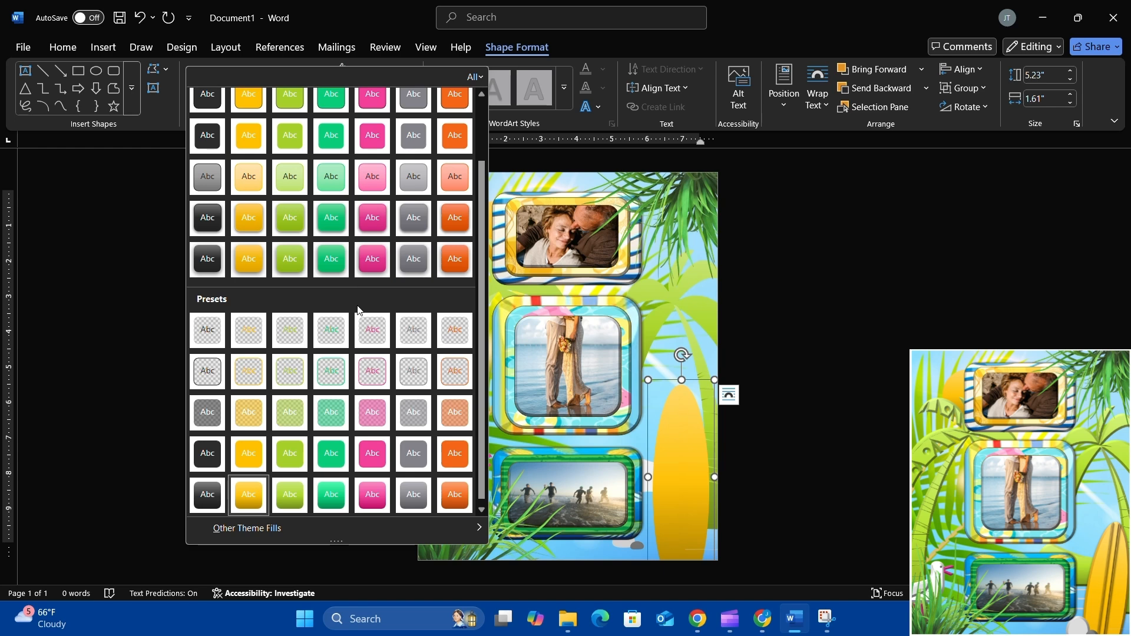
left_click(153, 370)
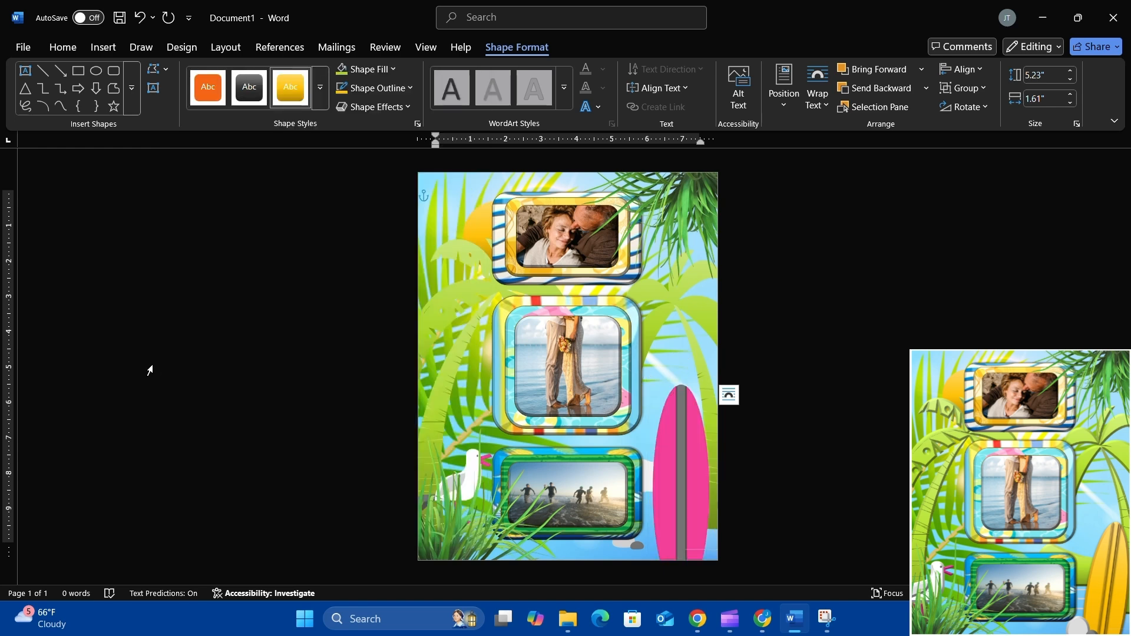
Apply the gold intense theme style from the last row of theme styles to the surfboard
left_click(320, 88)
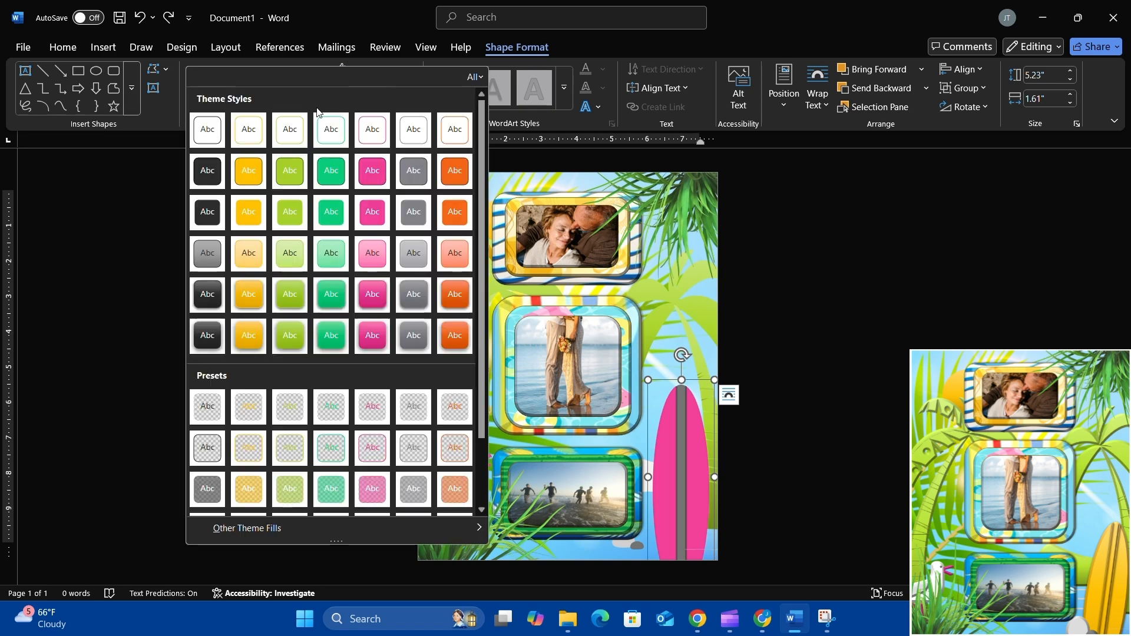
left_click(254, 342)
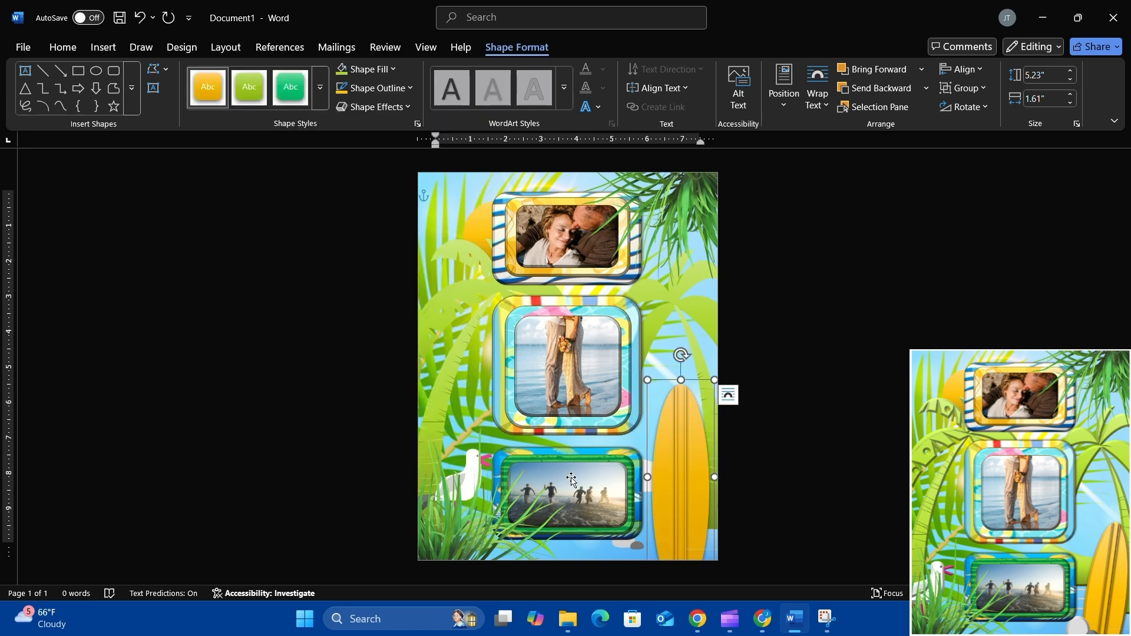
Move the grey rocks to the surfboard's base at the page's bottom edge and enlarge them to about 1.25" by 1.49"
left_click(631, 545)
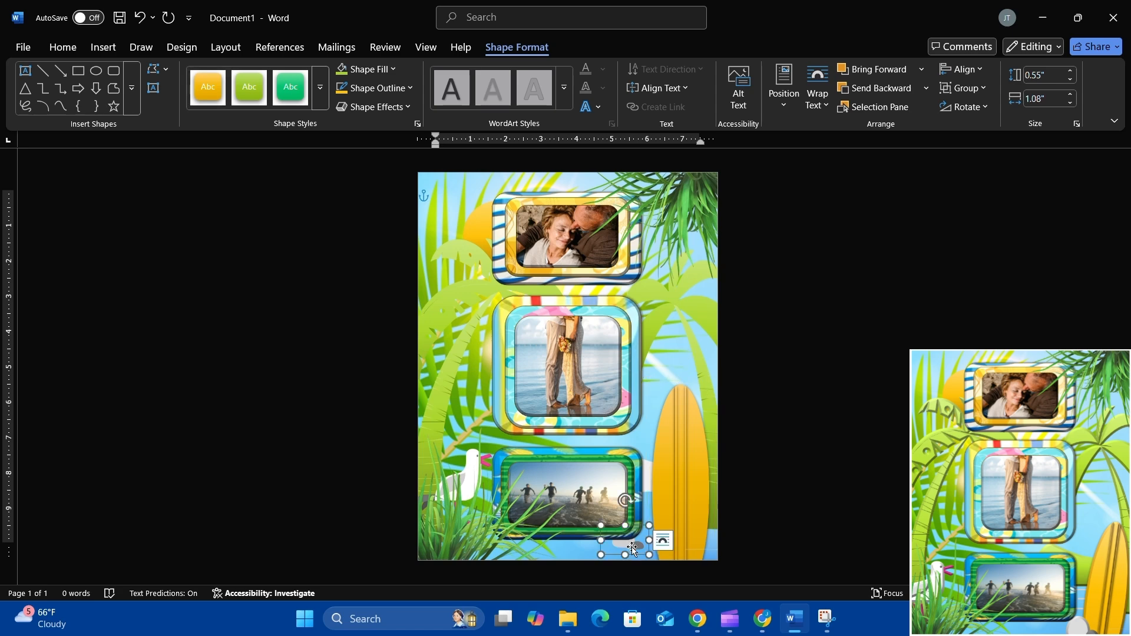
left_click_drag(632, 548, 659, 560)
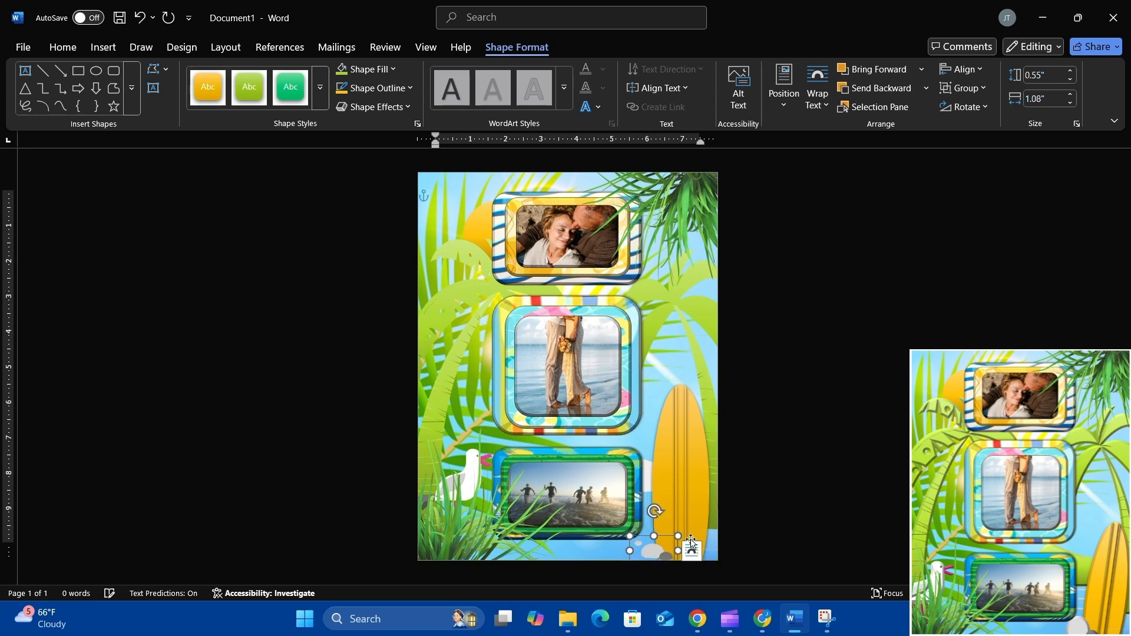
left_click_drag(678, 532, 648, 544)
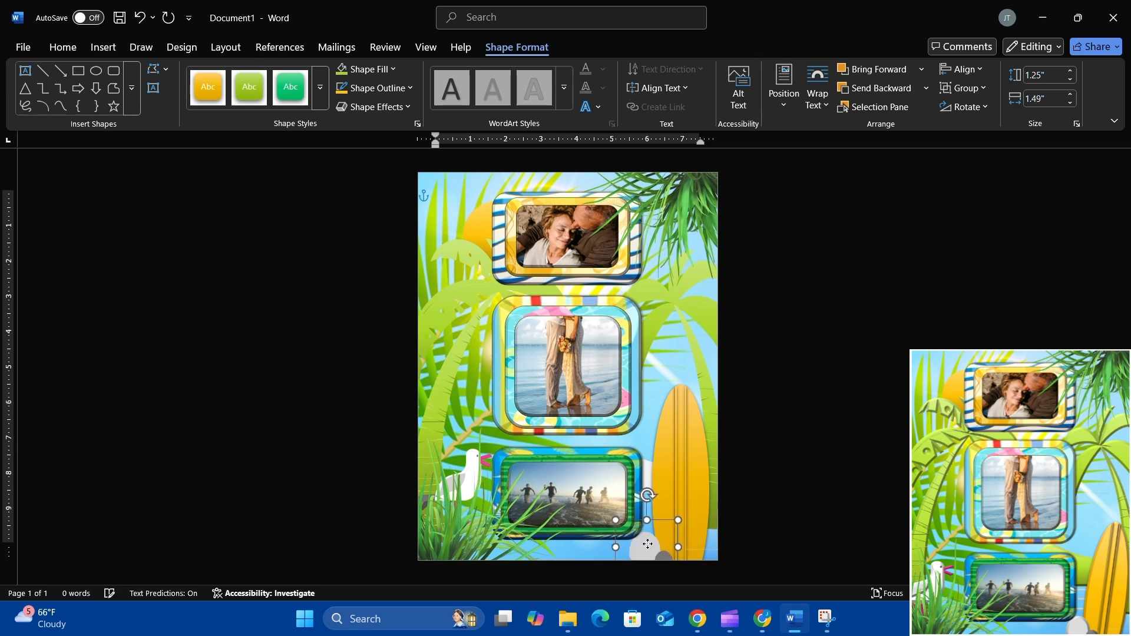
Apply the Angle bevel effect to the grey rocks at the surfboard's base
left_click(403, 112)
mouse_move(409, 169)
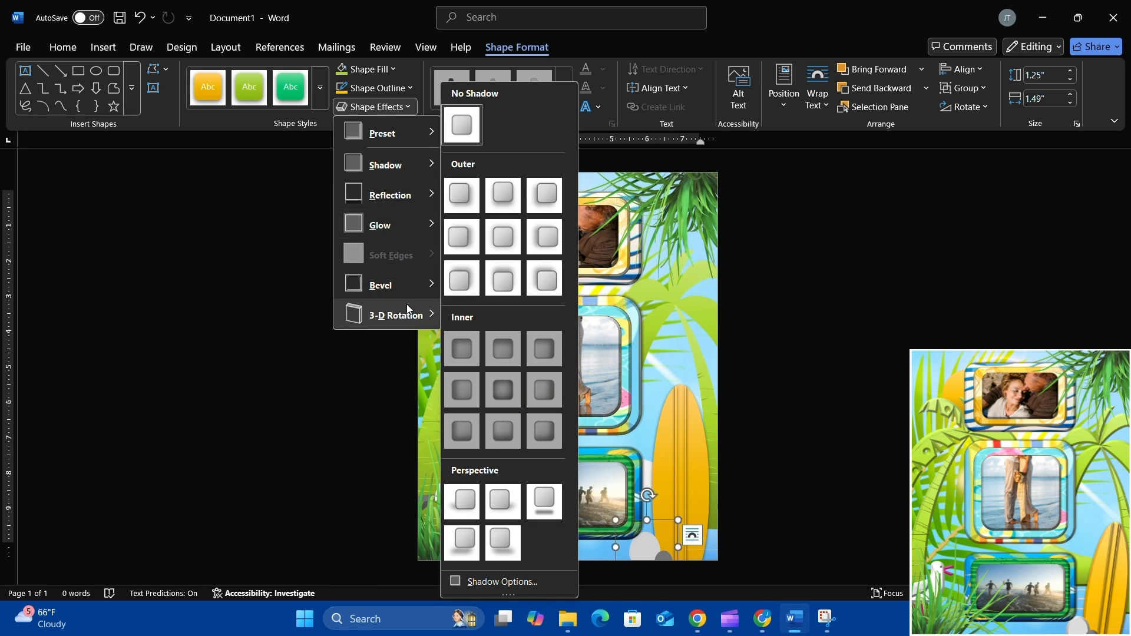
mouse_move(415, 287)
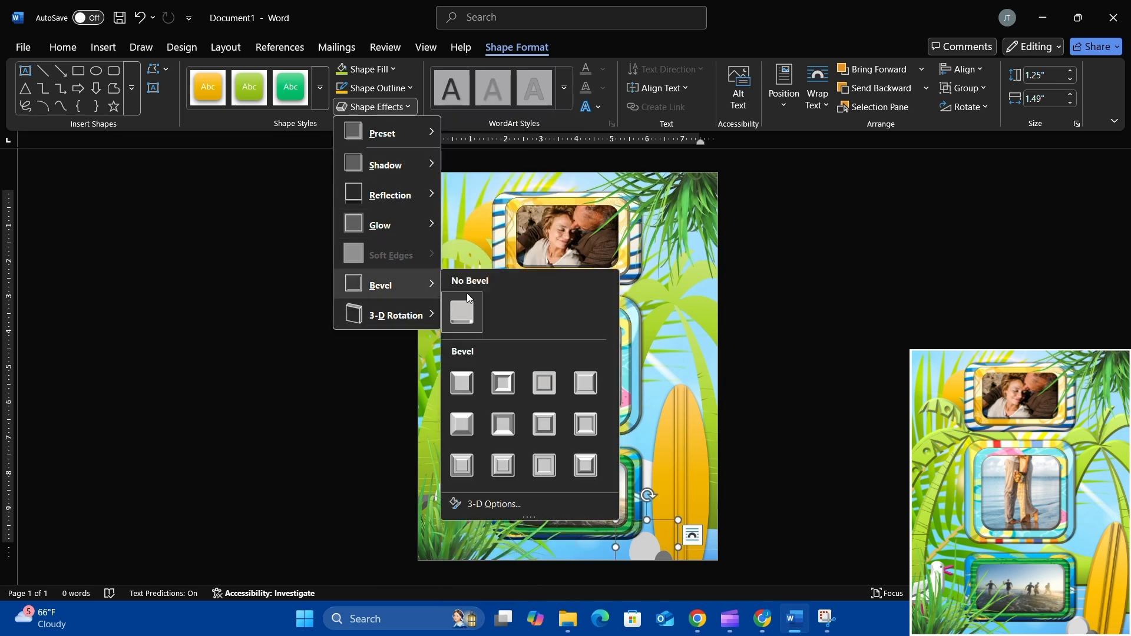
left_click(463, 439)
Apply the Angle bevel effect to the gold surfboard
left_click(657, 448)
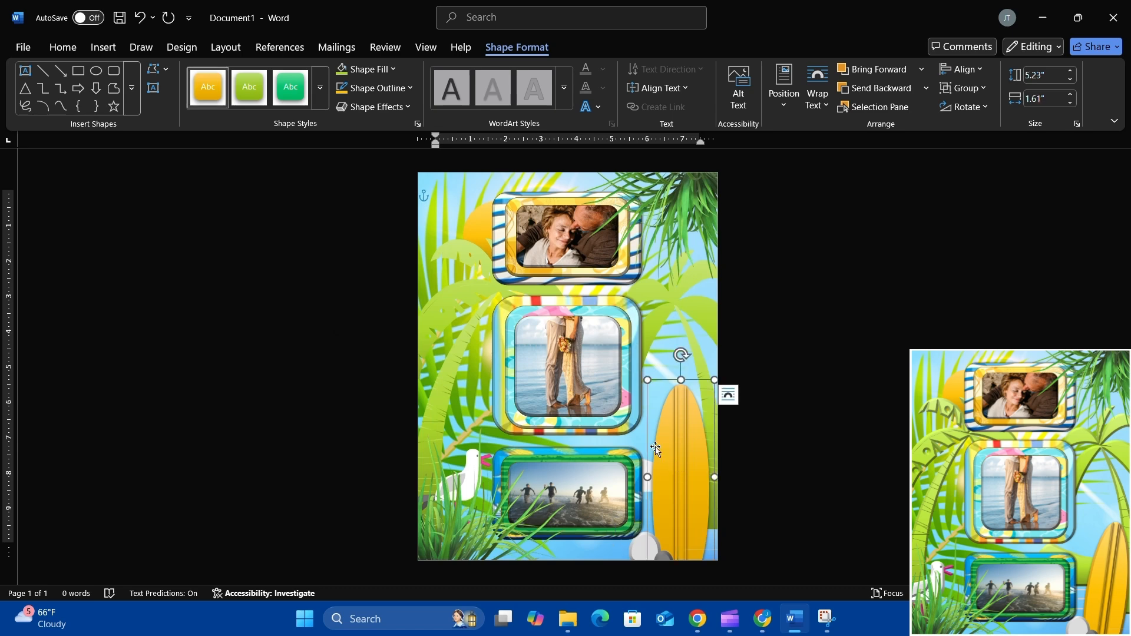
left_click(403, 108)
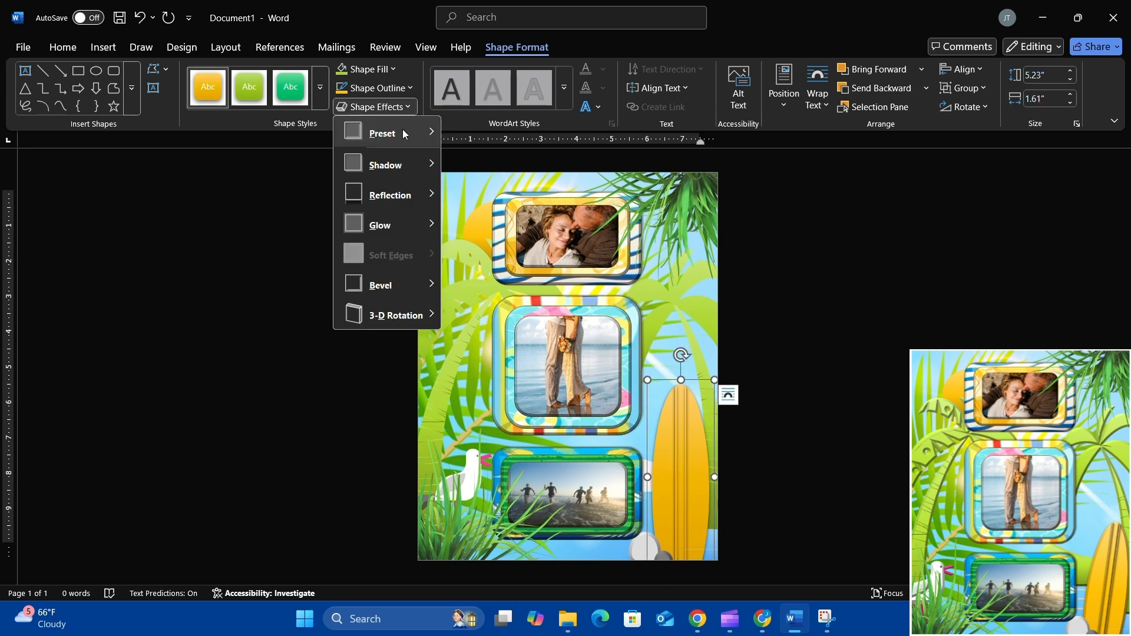
mouse_move(416, 282)
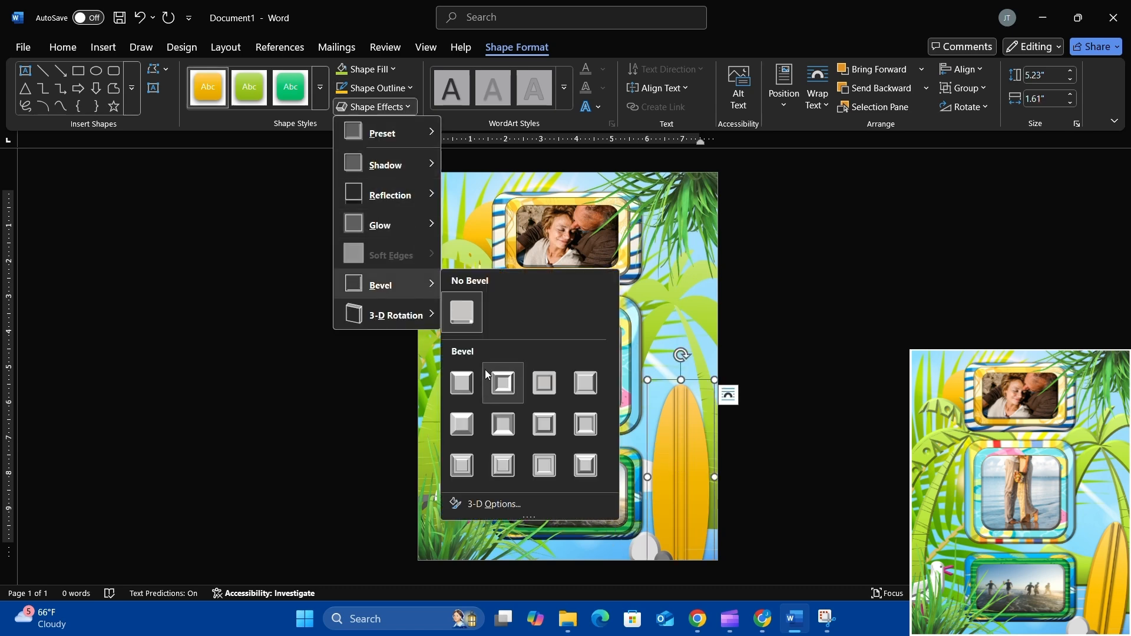
left_click(462, 423)
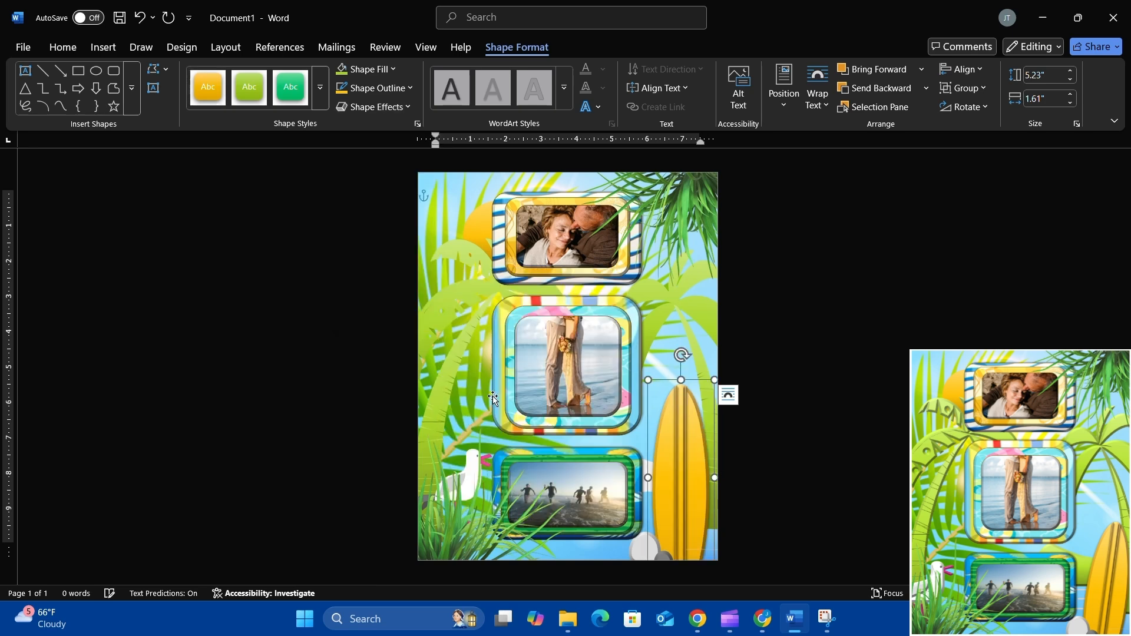
Apply the Angle bevel effect to the large lime palm tree on the page's left side
left_click(457, 342)
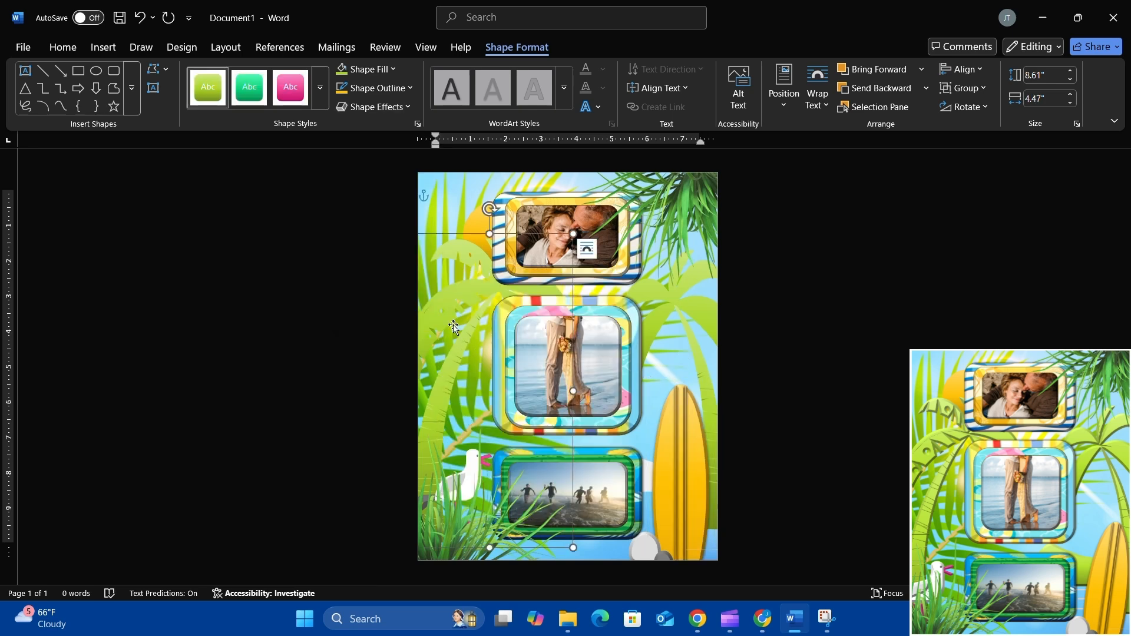
left_click(391, 107)
mouse_move(397, 288)
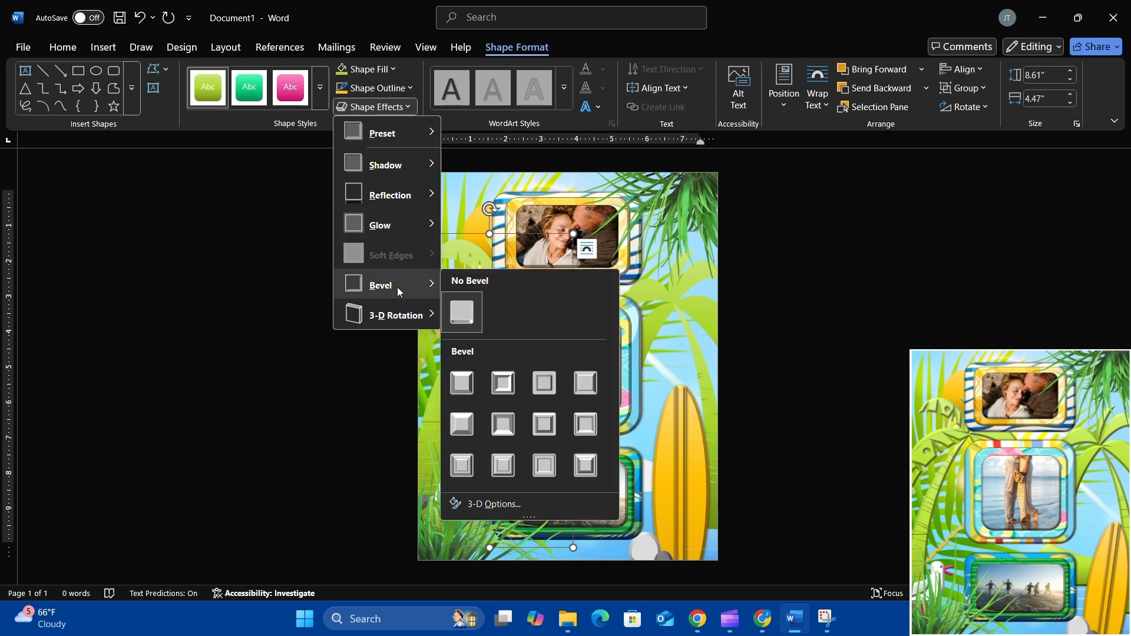
left_click(463, 424)
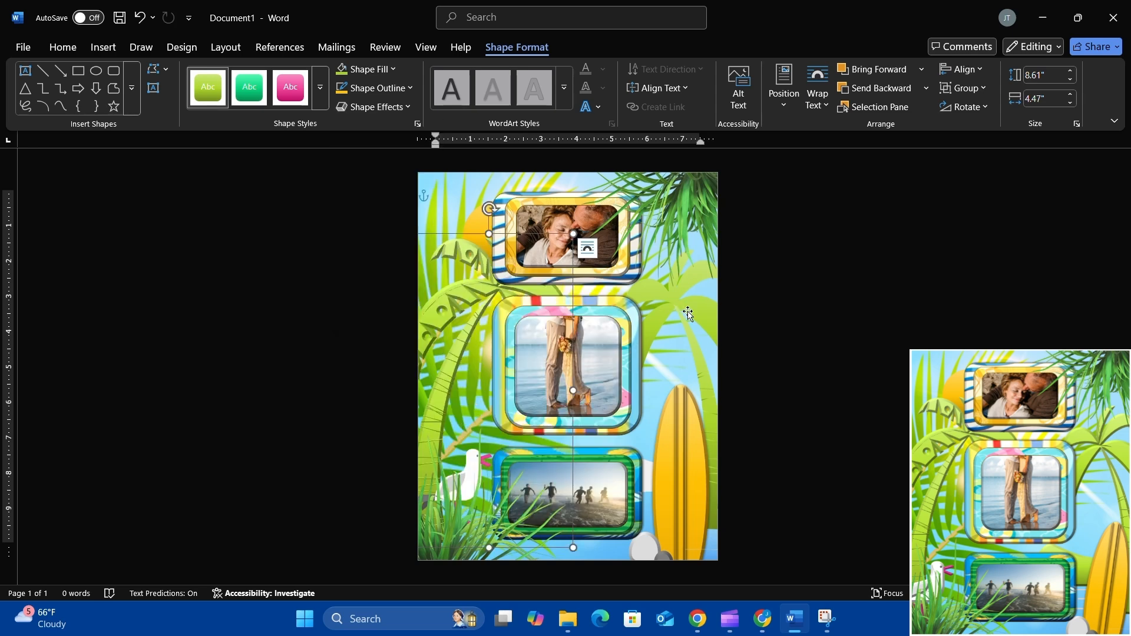
Apply the Angle bevel effect to the lime palm tree on the page's right side
left_click(616, 289)
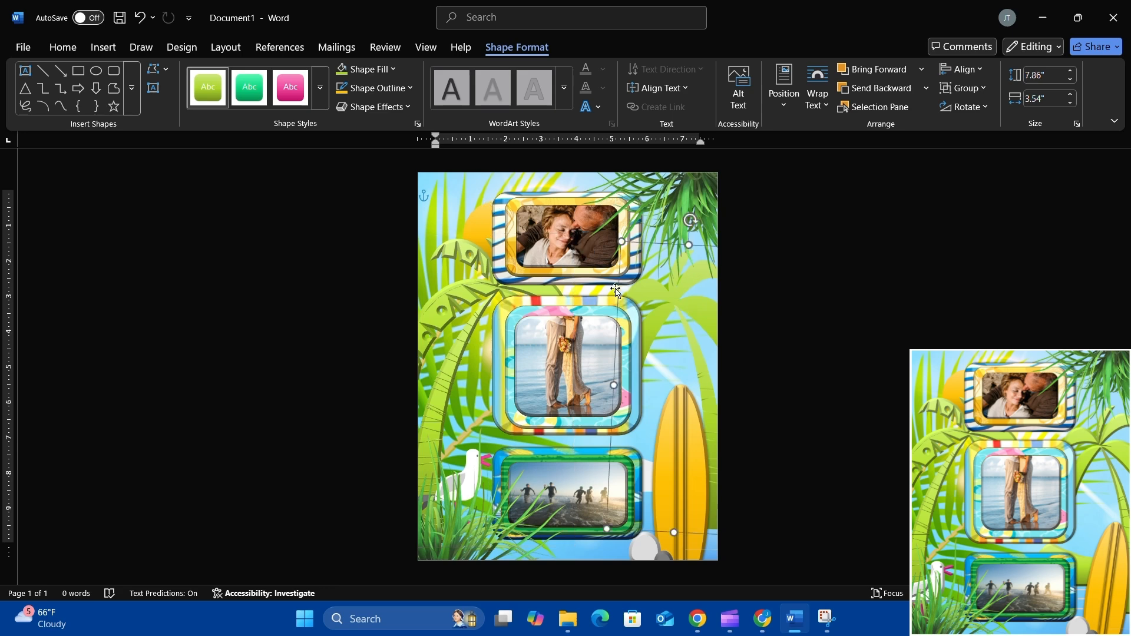
left_click(374, 107)
mouse_move(422, 283)
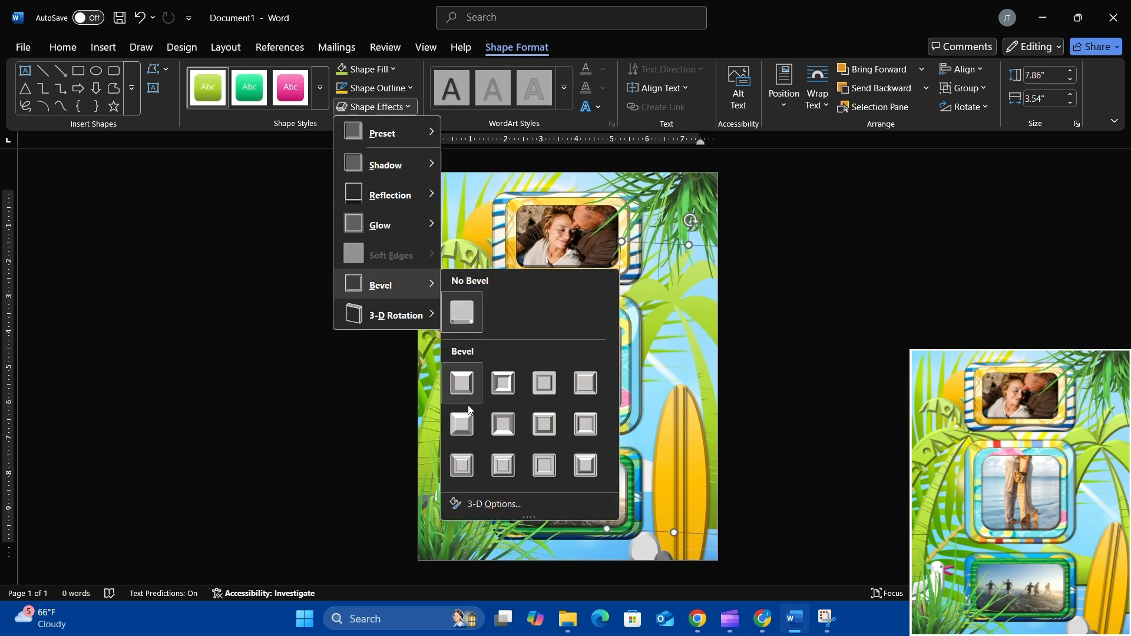
left_click(469, 428)
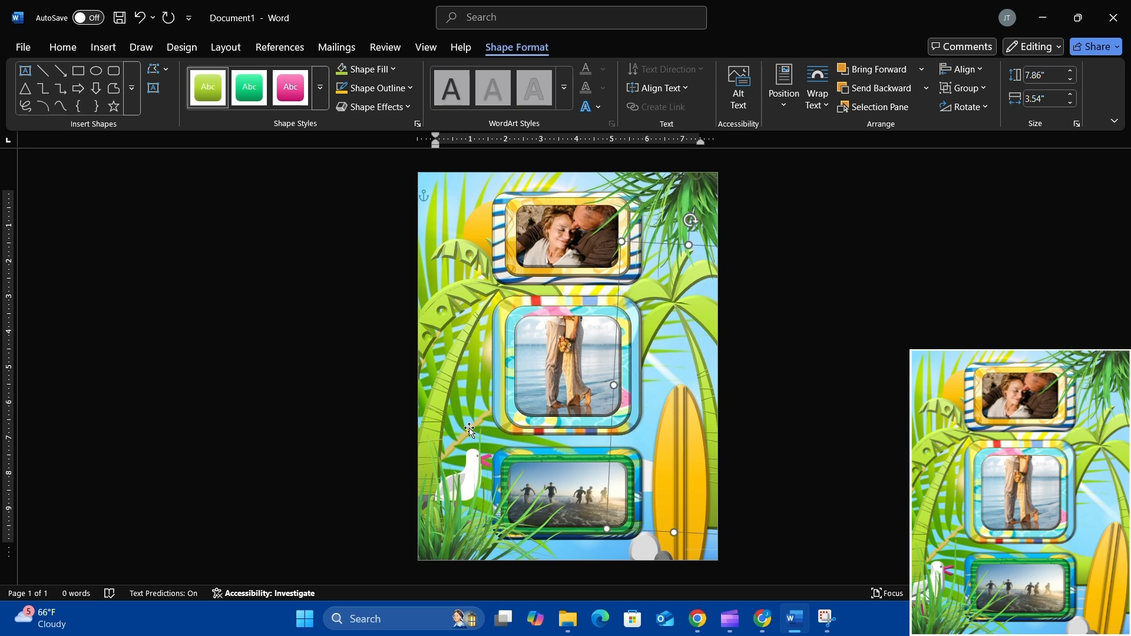
Apply the Angle bevel effect to the white seagull beside the lowest photo frame
left_click(472, 479)
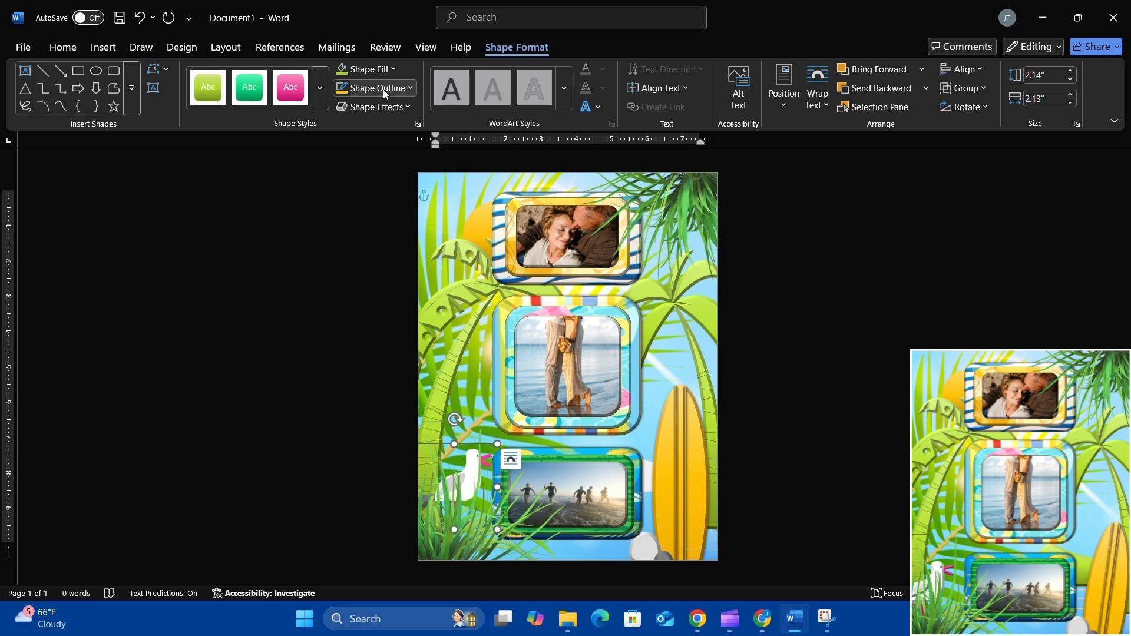
left_click(390, 111)
mouse_move(406, 292)
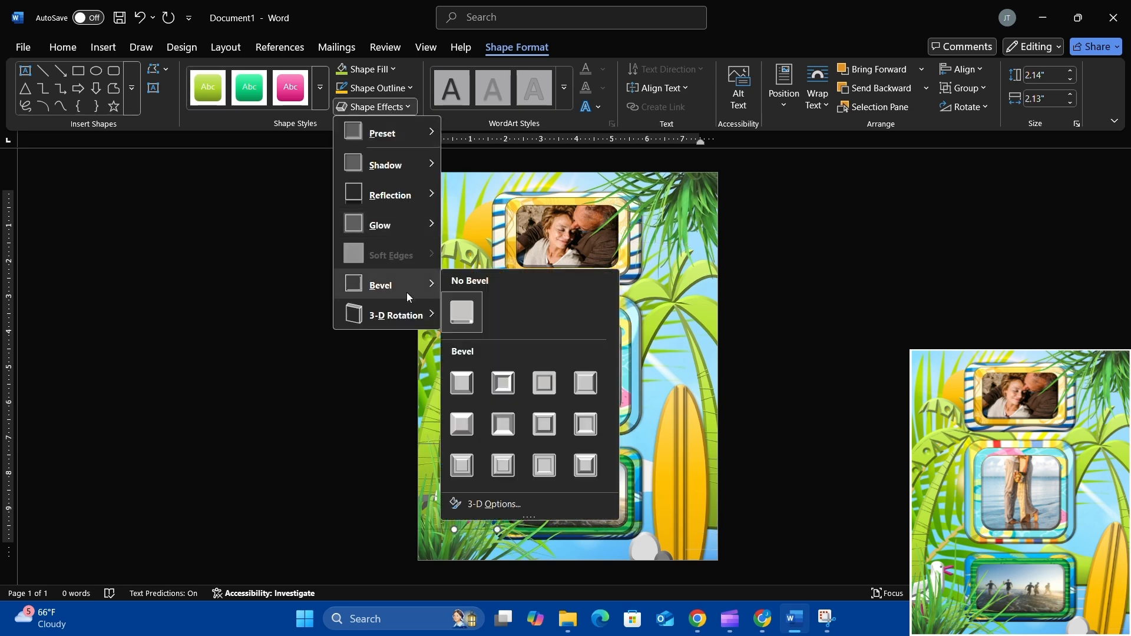
left_click(462, 422)
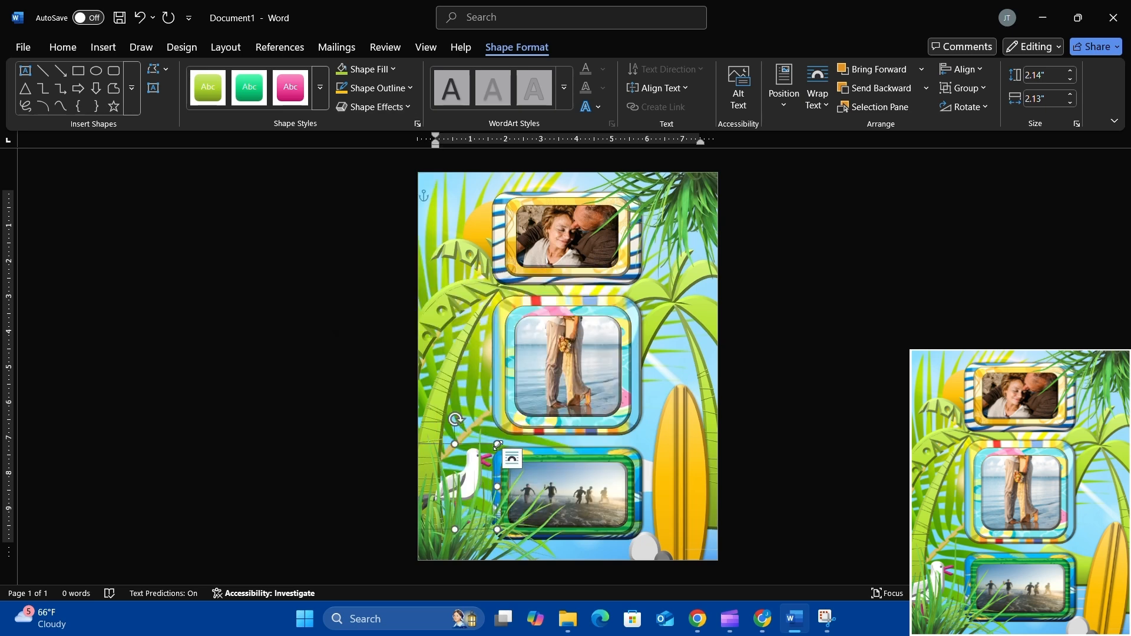
Resize the seagull to about 2.27" by 2.55" and place it behind the grass near the page's lower-left edge
left_click_drag(498, 443, 519, 423)
mouse_move(469, 465)
left_mouse_down()
mouse_move(445, 461)
mouse_move(462, 465)
mouse_move(450, 471)
left_mouse_up()
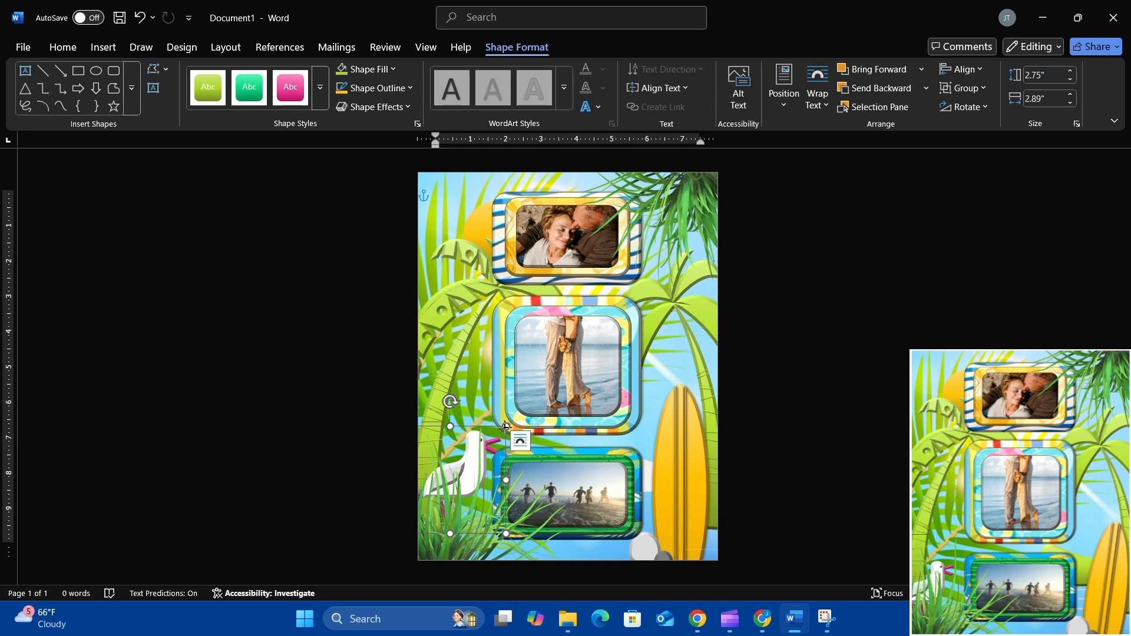
left_click_drag(506, 426, 462, 476)
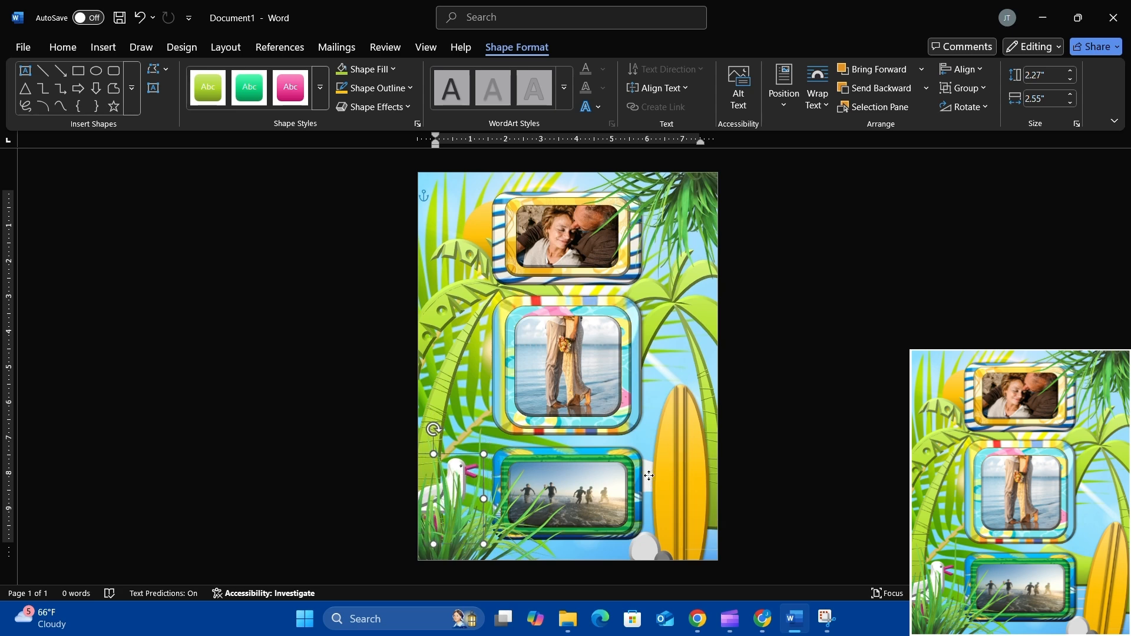
Enlarge the hill shape behind the surfboard to about 1.61" by 5.18" and apply the lime gradient preset style
left_click(651, 477)
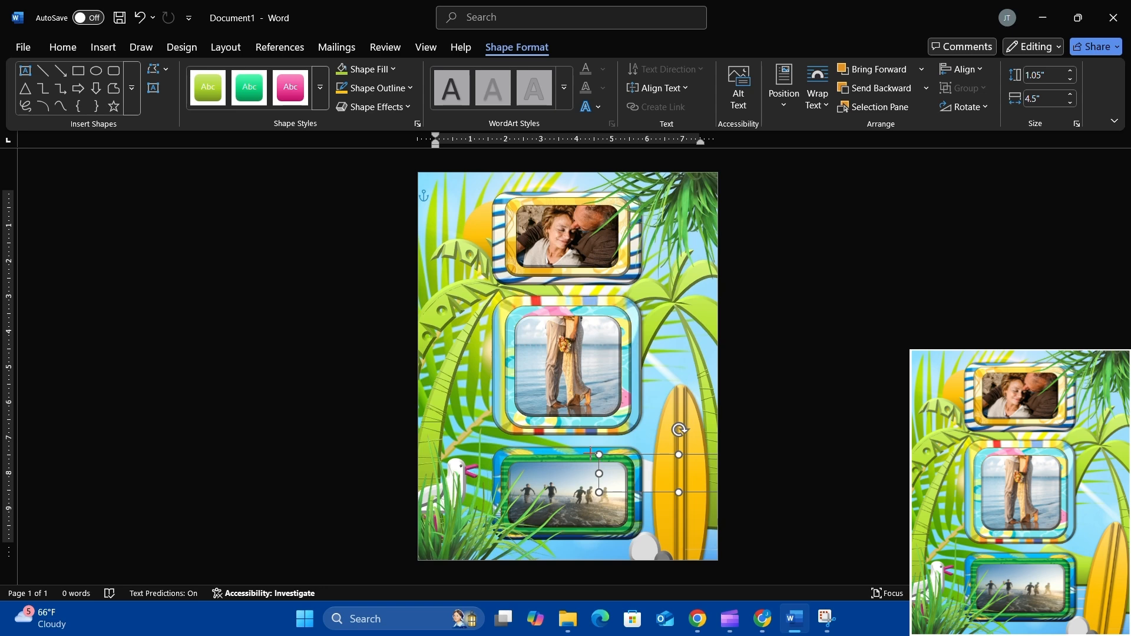
left_click_drag(598, 454, 575, 435)
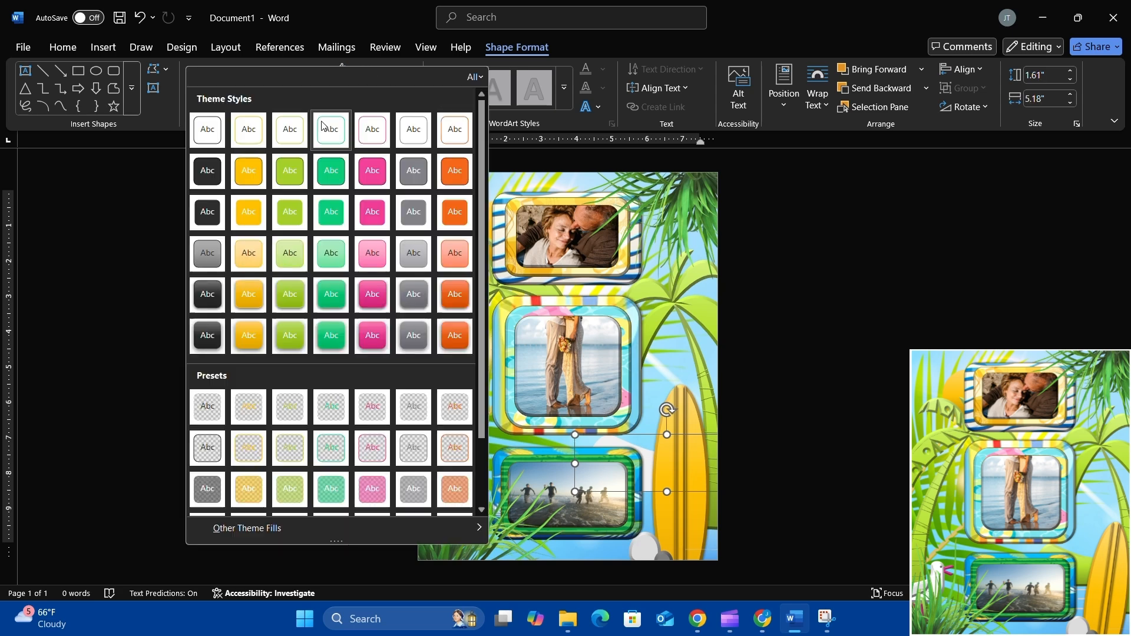
left_click(321, 94)
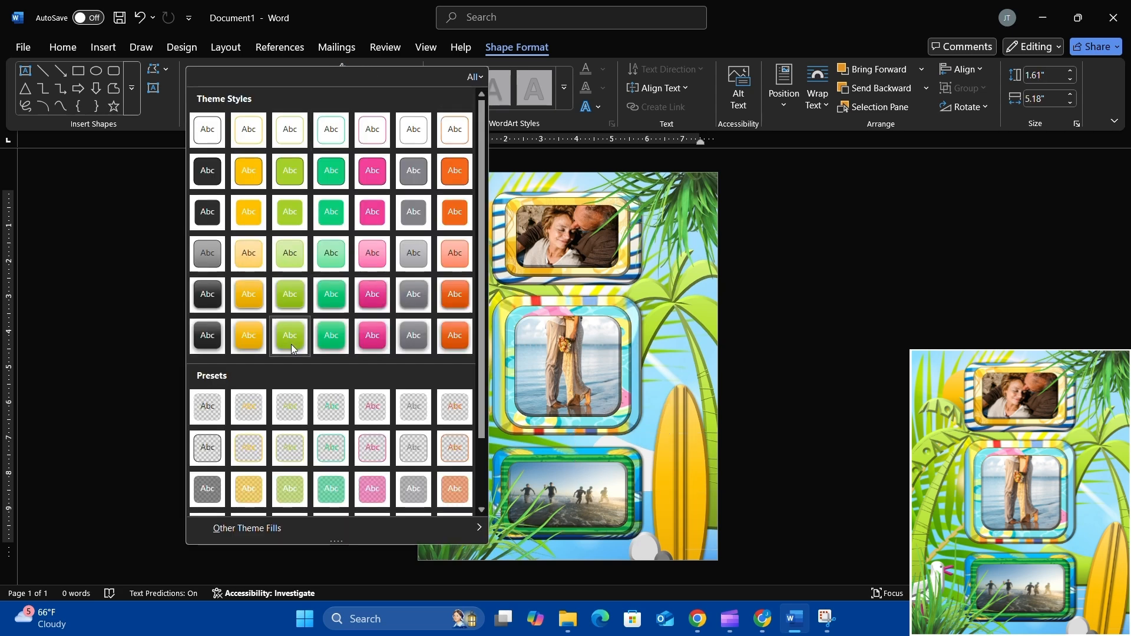
scroll(294, 348, "down", 2)
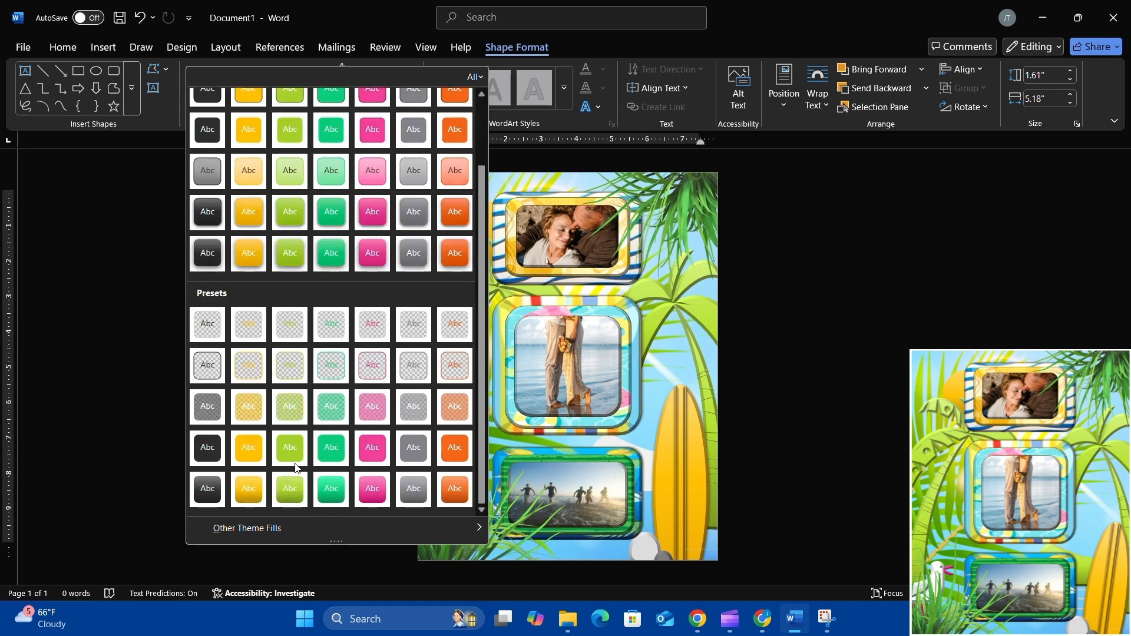
left_click(290, 489)
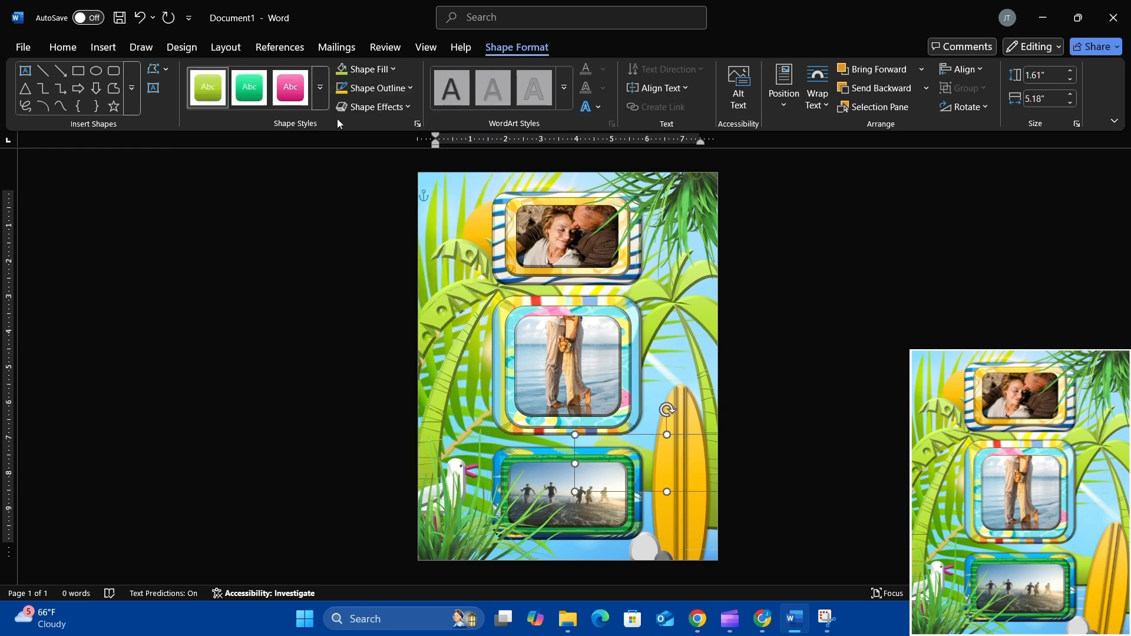
Apply the Angle bevel effect to the lime hill behind the surfboard
left_click(382, 104)
mouse_move(412, 283)
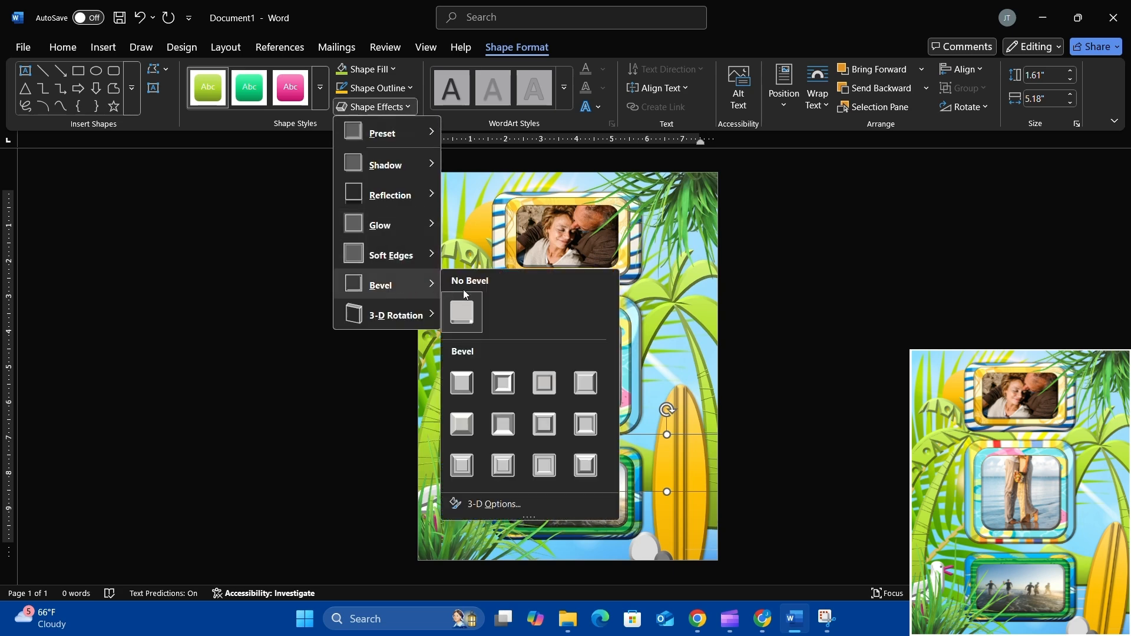
left_click(461, 424)
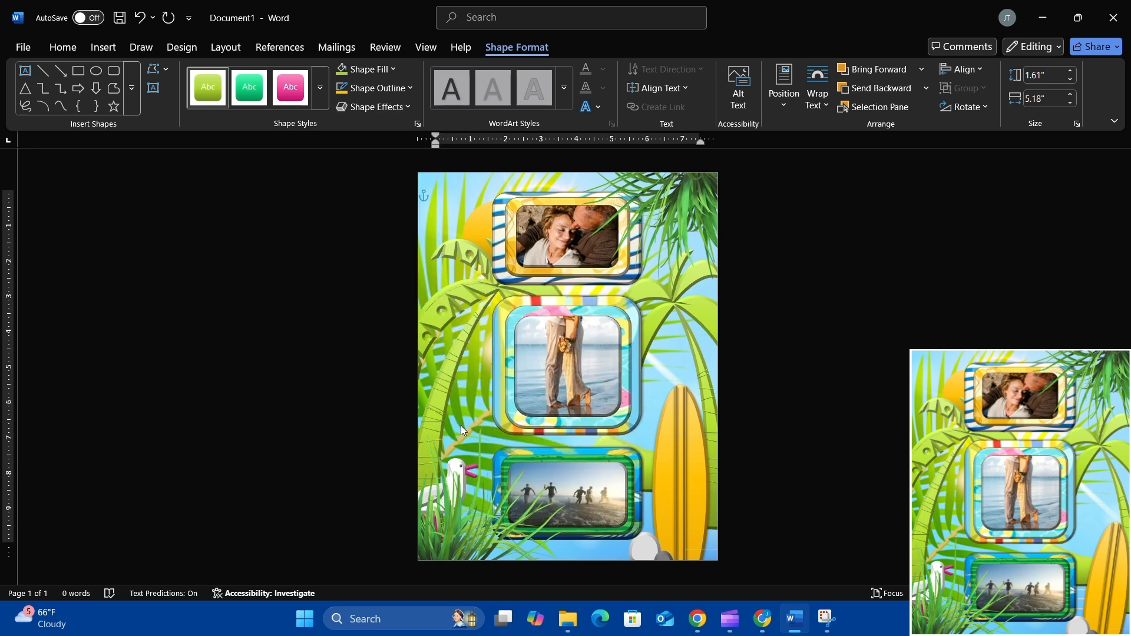
left_click(633, 446)
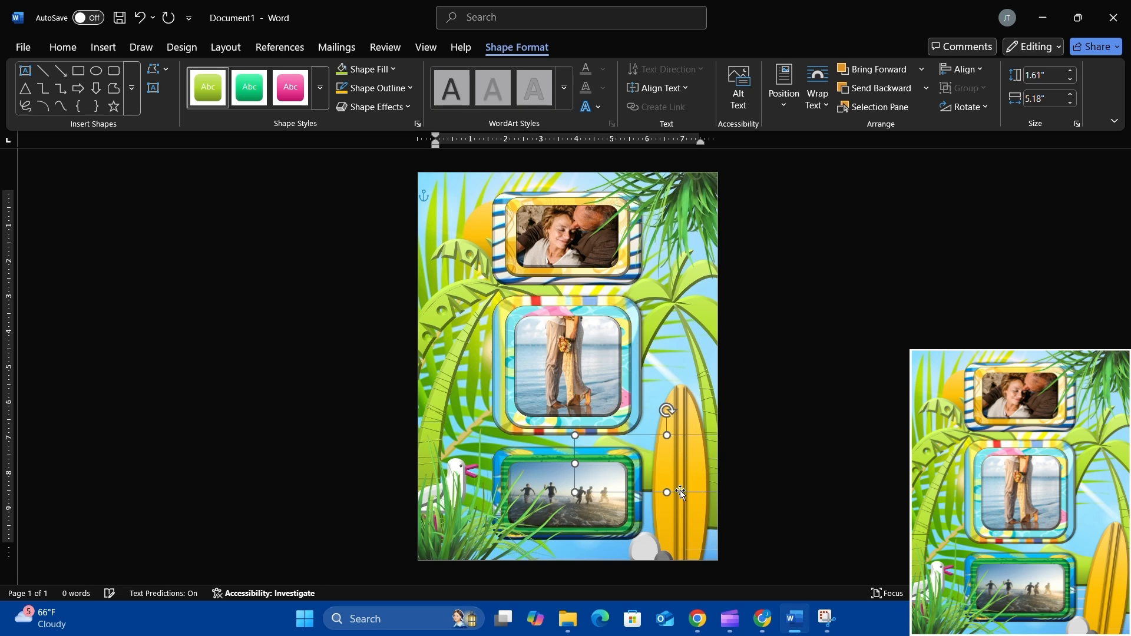
left_click(646, 504)
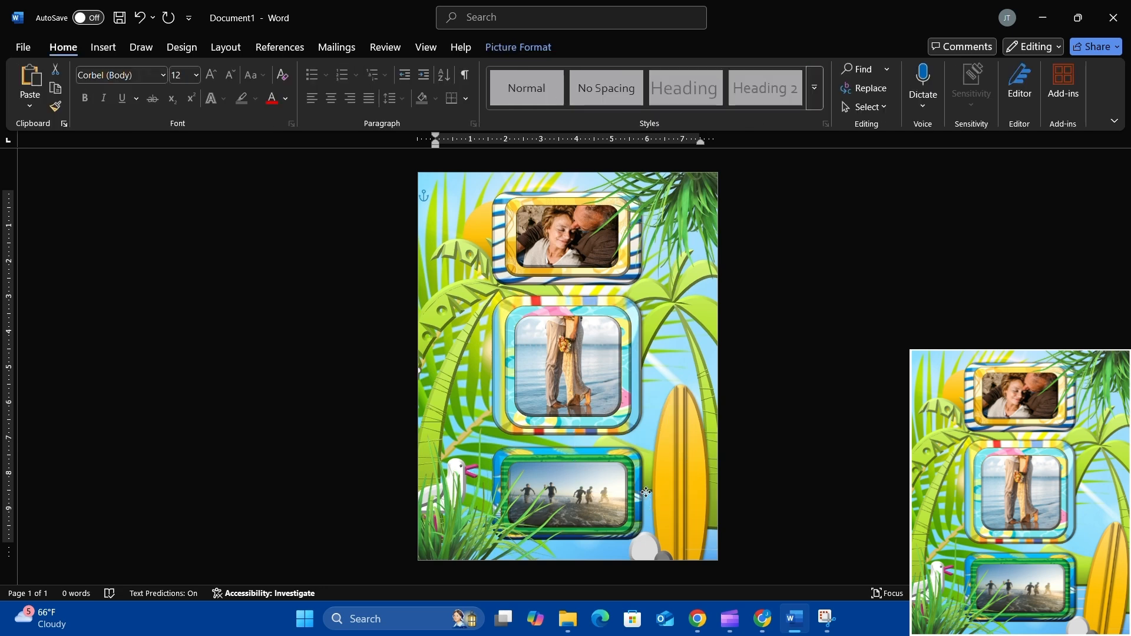
left_click(646, 493)
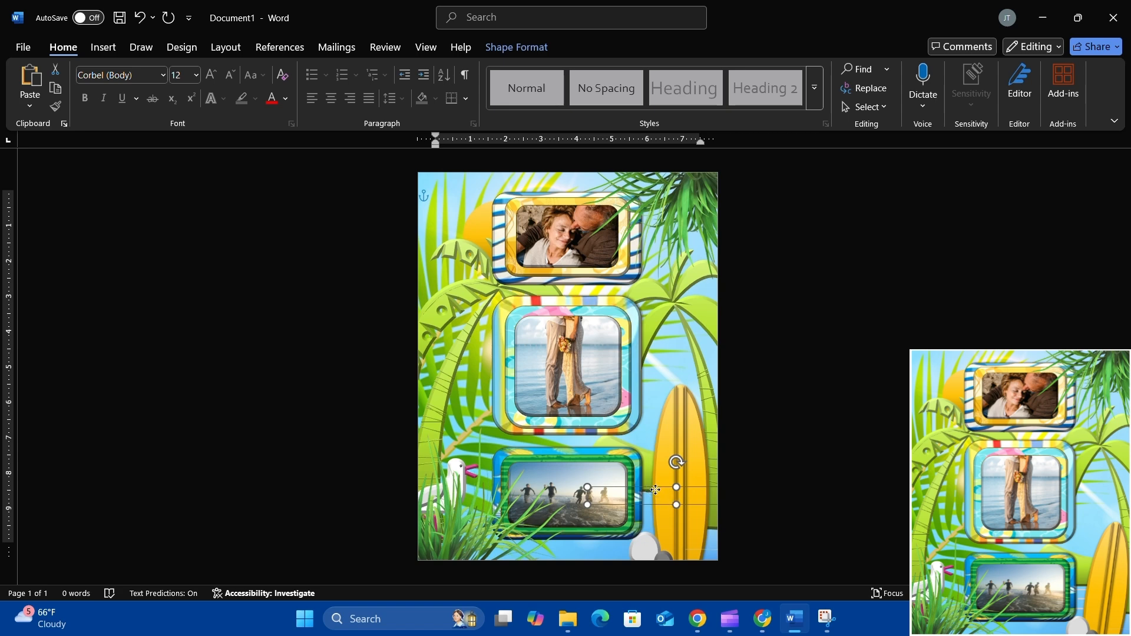
mouse_move(656, 490)
left_mouse_down()
mouse_move(700, 494)
mouse_move(605, 475)
mouse_move(668, 507)
left_mouse_up()
key("ctrl+z")
key("ctrl+z")
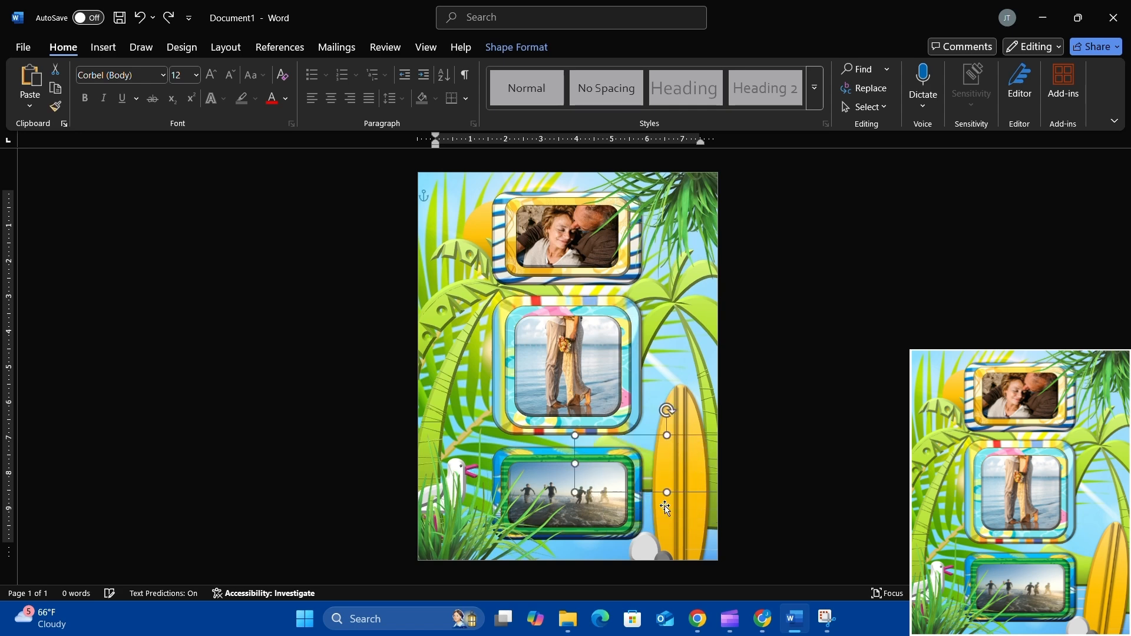
Move the surfboard aside to the page's right edge and shift the water ripple lines to just below the hill
left_click(649, 480)
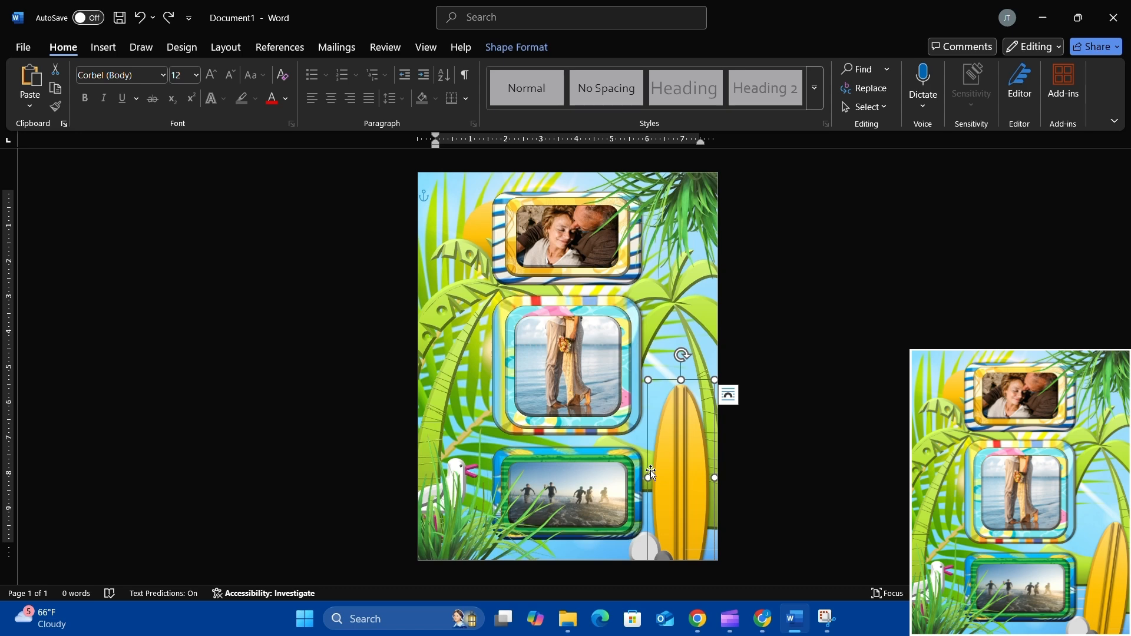
left_click_drag(652, 473, 690, 472)
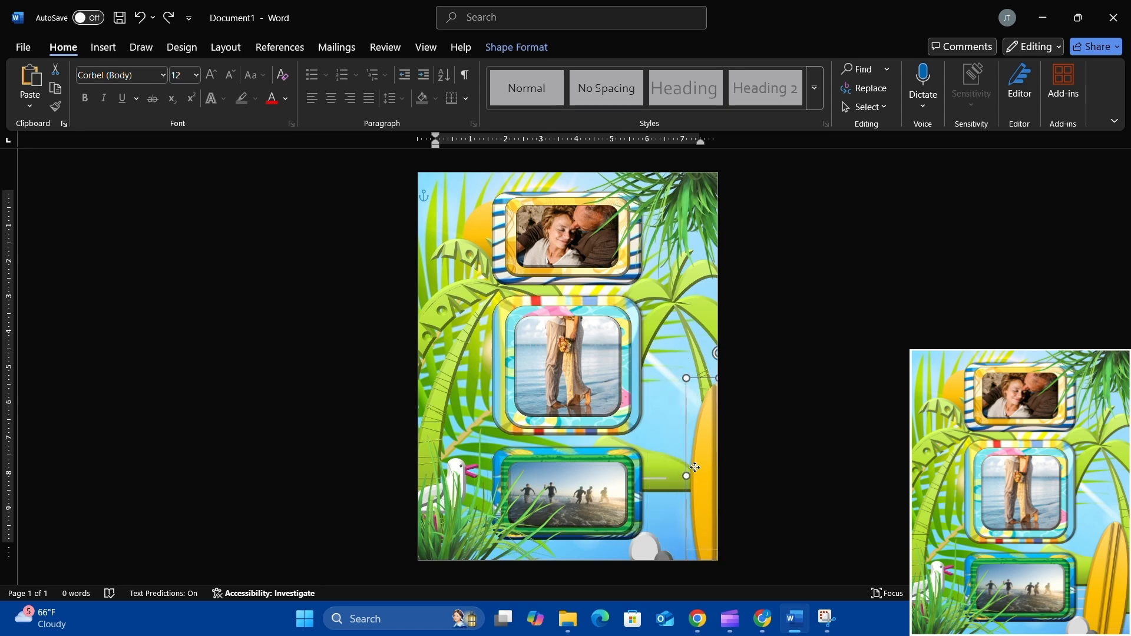
left_click(657, 480)
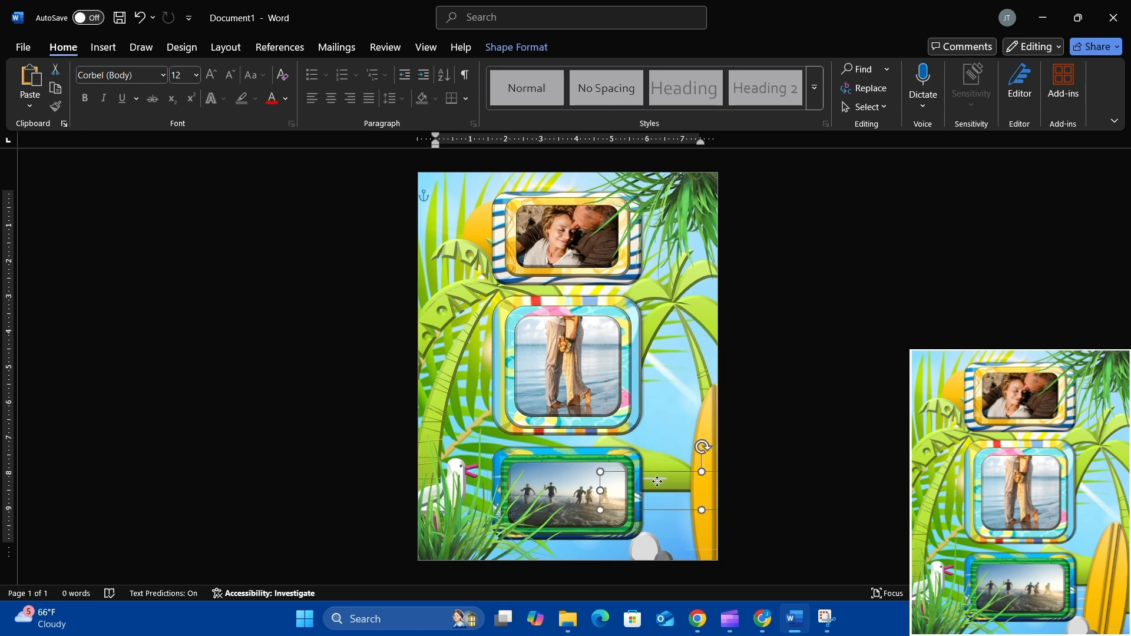
left_click_drag(658, 481, 679, 497)
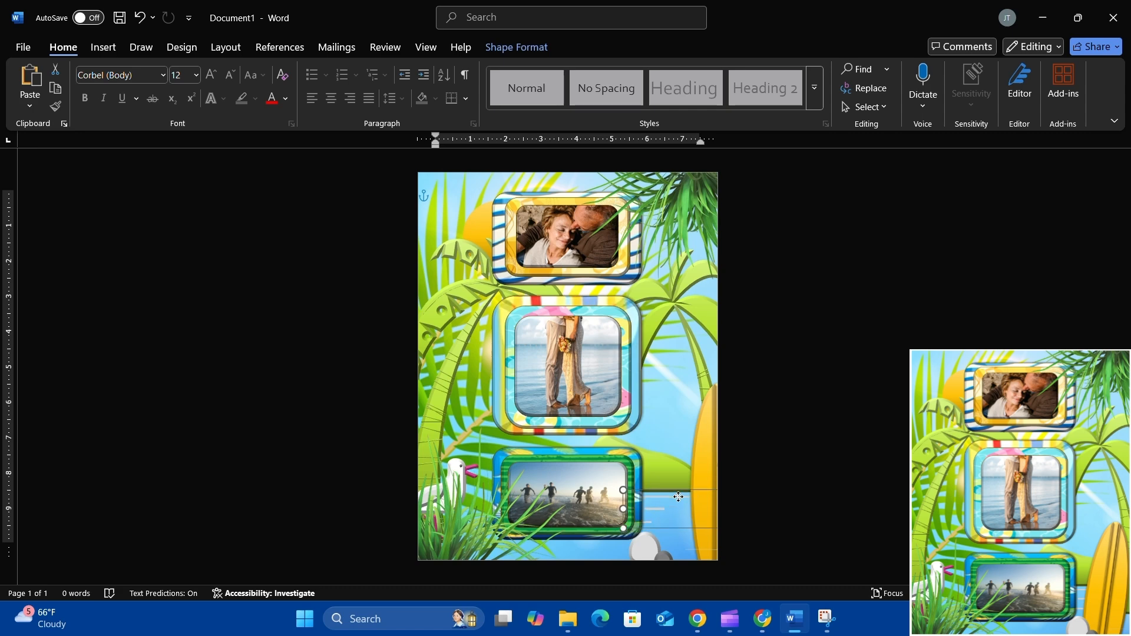
Move the surfboard back behind the rocks, slightly lower on the page, and tilt it slightly clockwise
left_click_drag(698, 472, 665, 494)
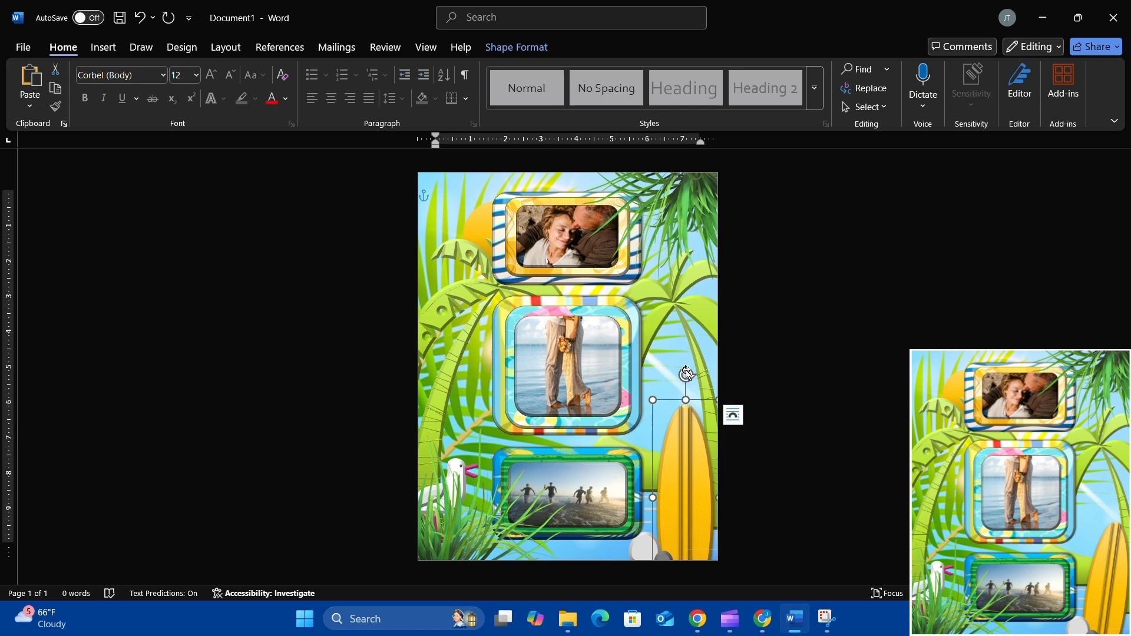
left_click_drag(686, 375, 702, 375)
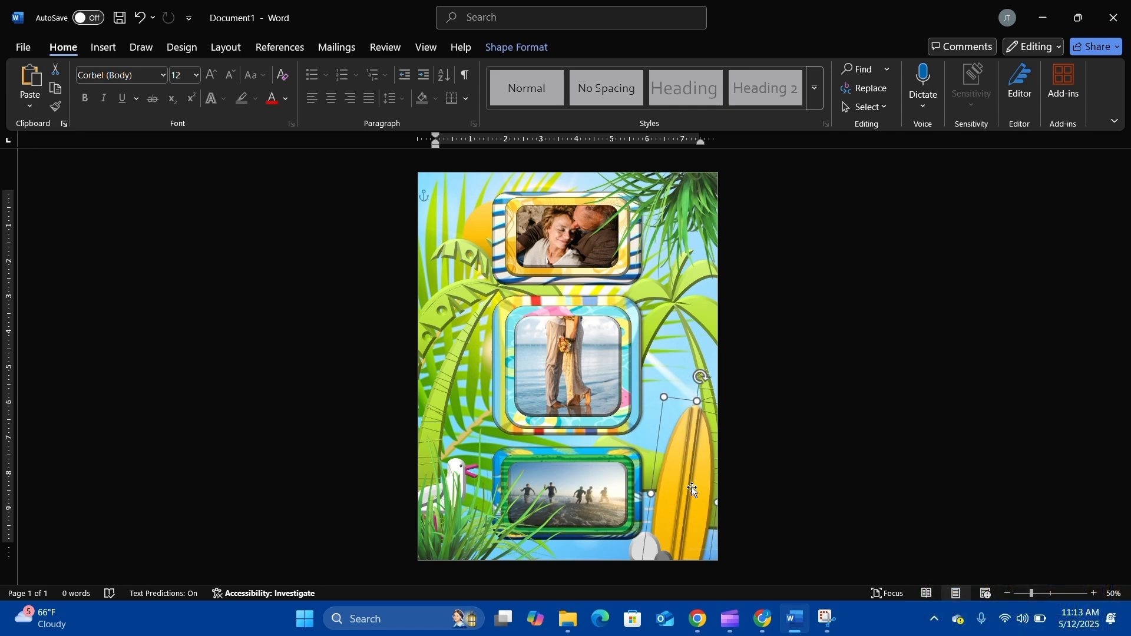
left_click_drag(694, 486, 693, 487)
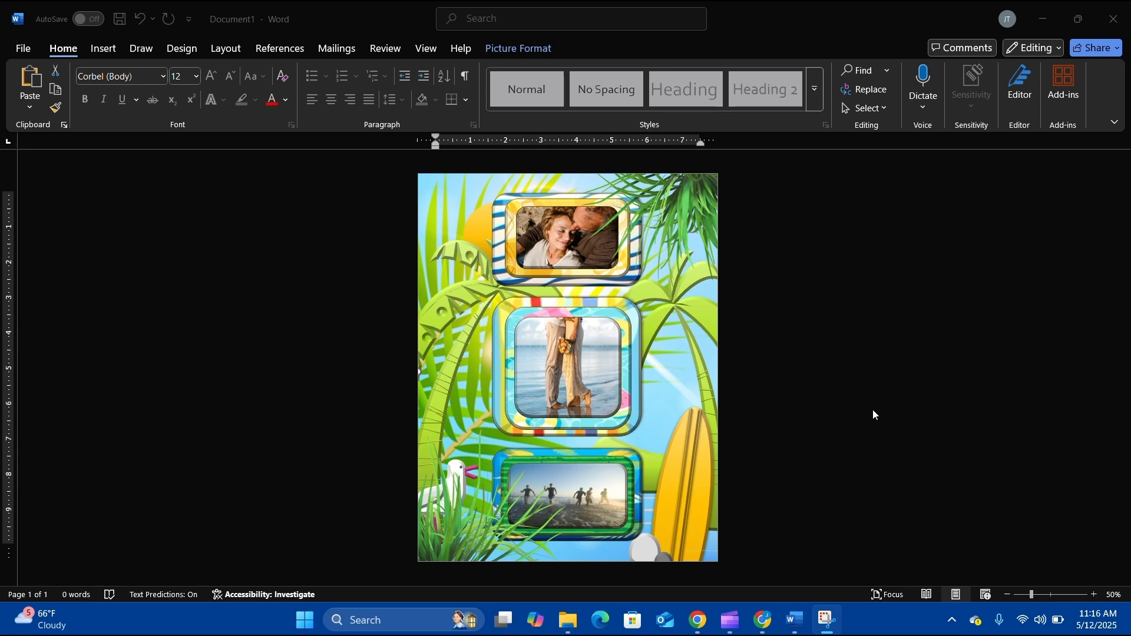
Examine the finished collage from the top to the bottom of the page at 120% zoom
left_click(1093, 591)
left_click(1093, 591)
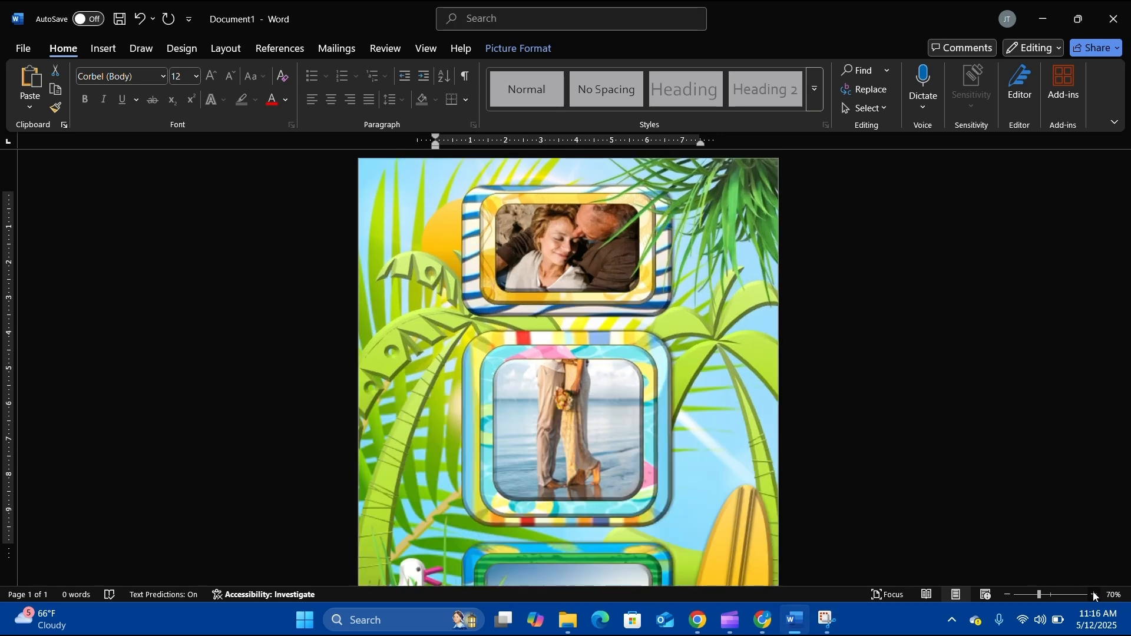
left_click(1094, 591)
left_click(1093, 592)
left_click(1093, 591)
left_click(1093, 591)
left_click(1093, 591)
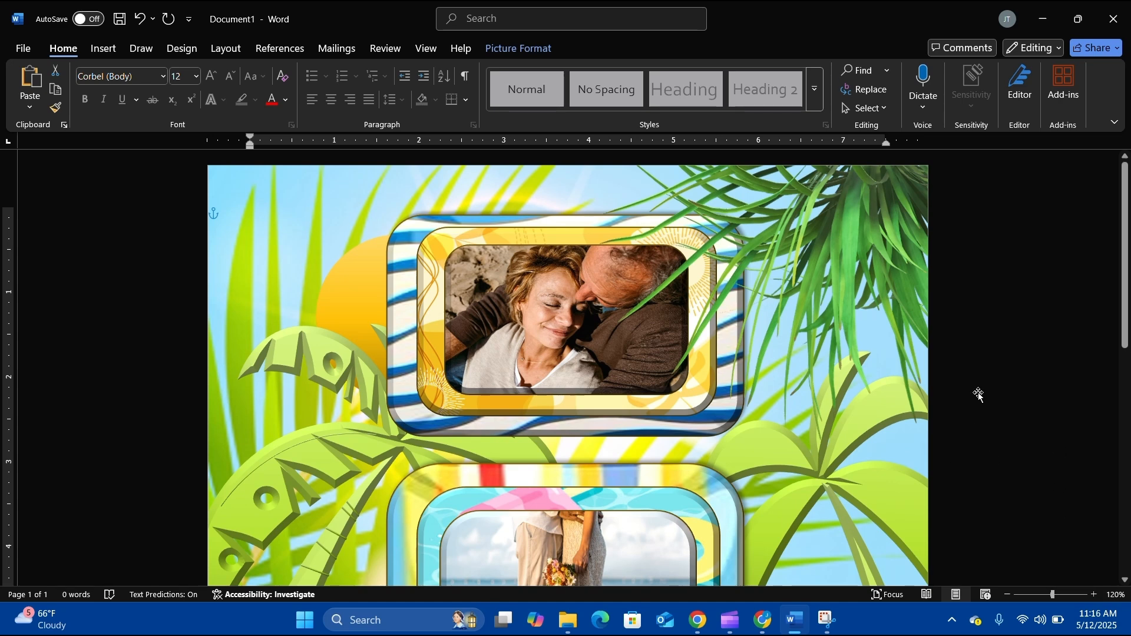
scroll(979, 394, "down", 1)
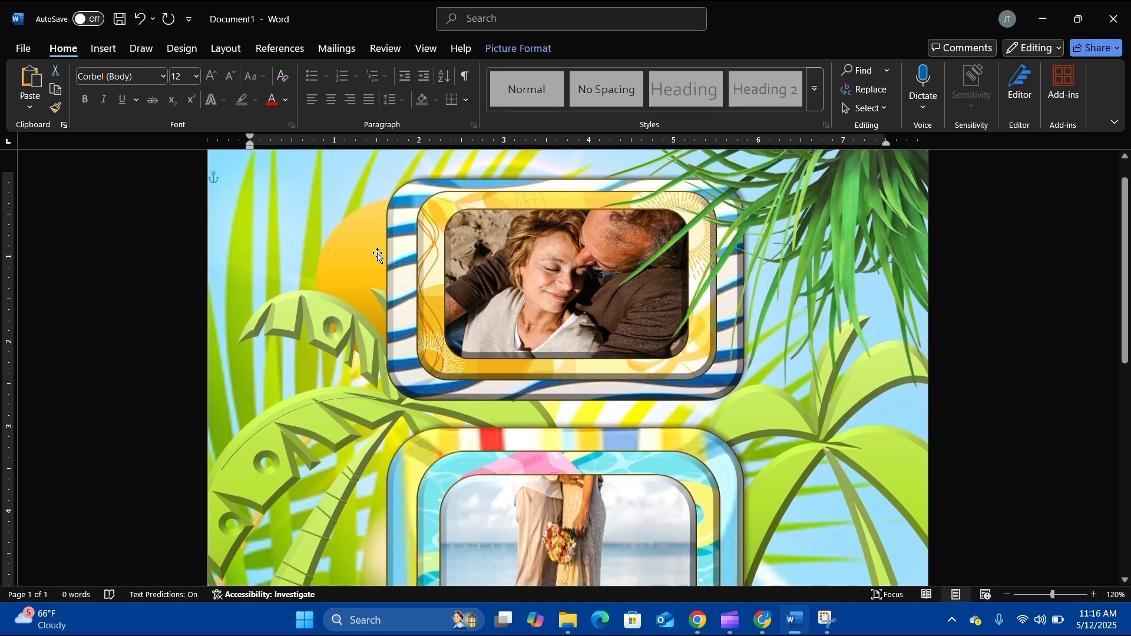
mouse_move(214, 178)
scroll(971, 341, "down", 1)
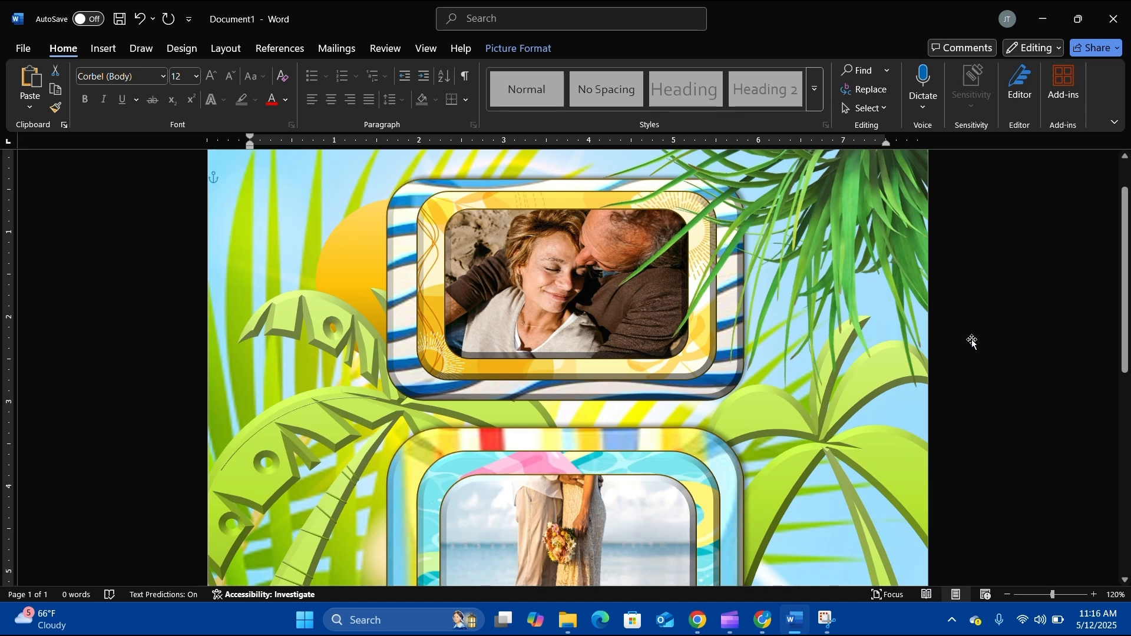
scroll(971, 341, "down", 3)
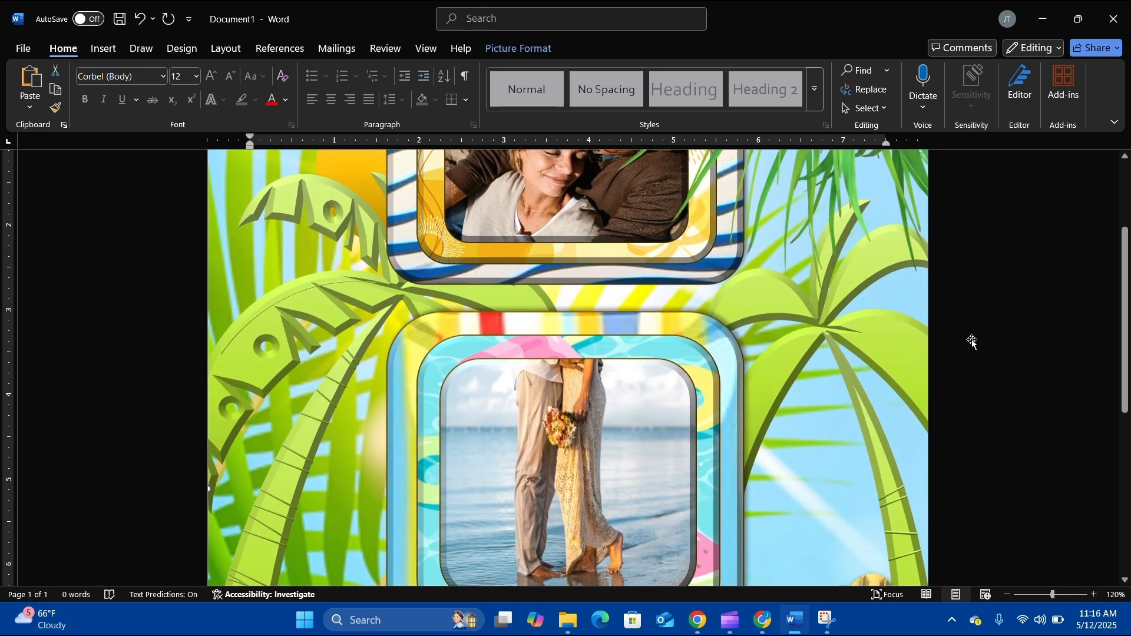
scroll(971, 341, "down", 5)
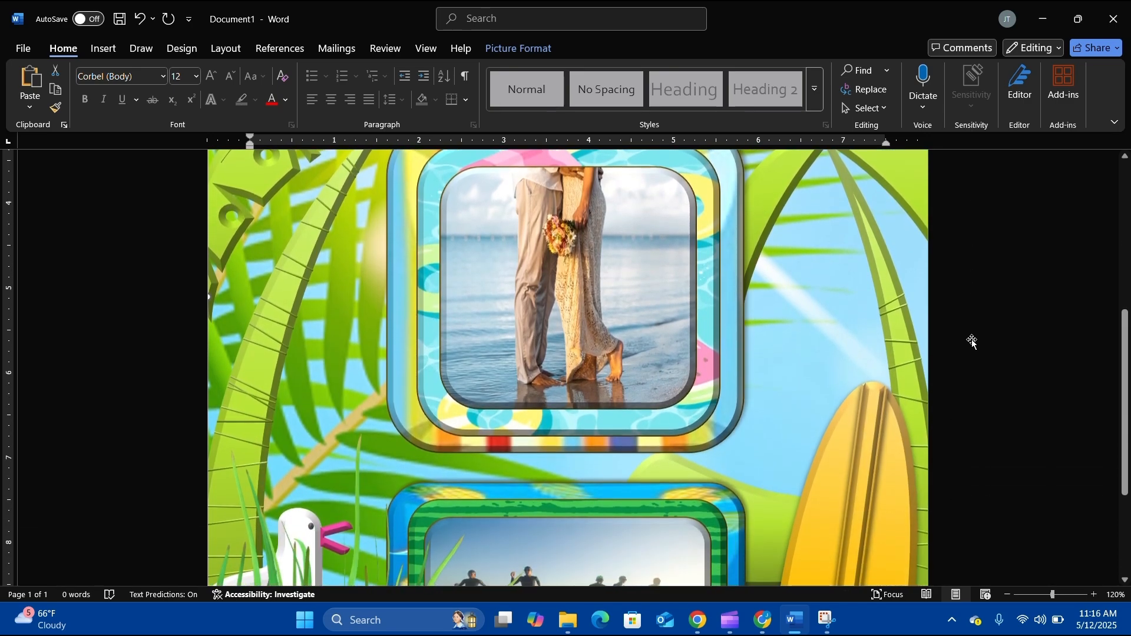
scroll(972, 341, "down", 4)
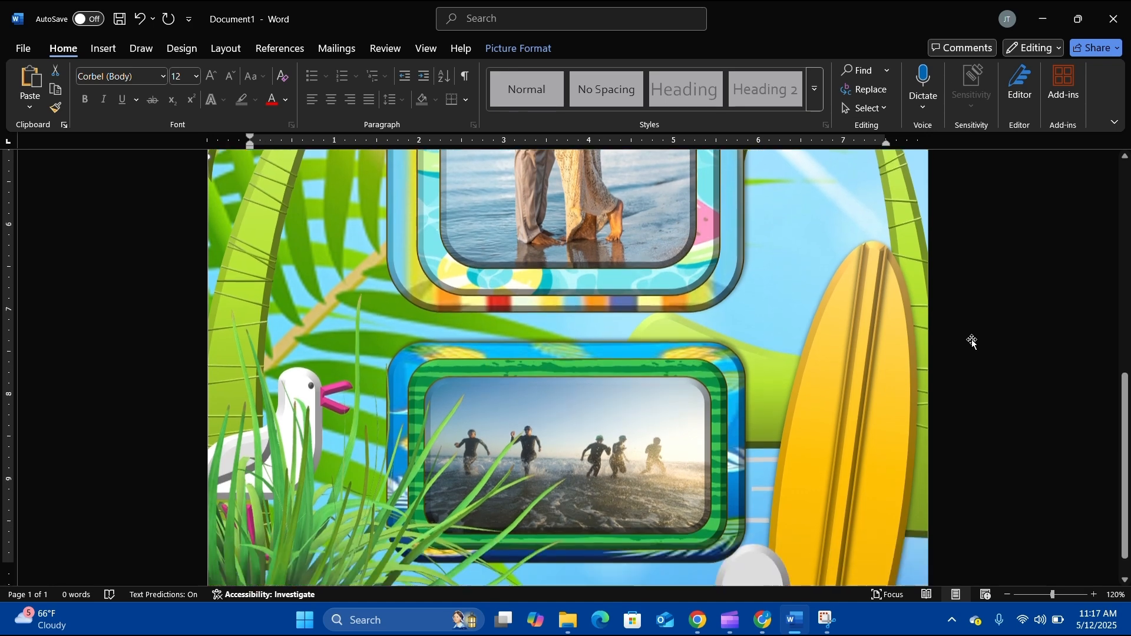
scroll(972, 341, "down", 1)
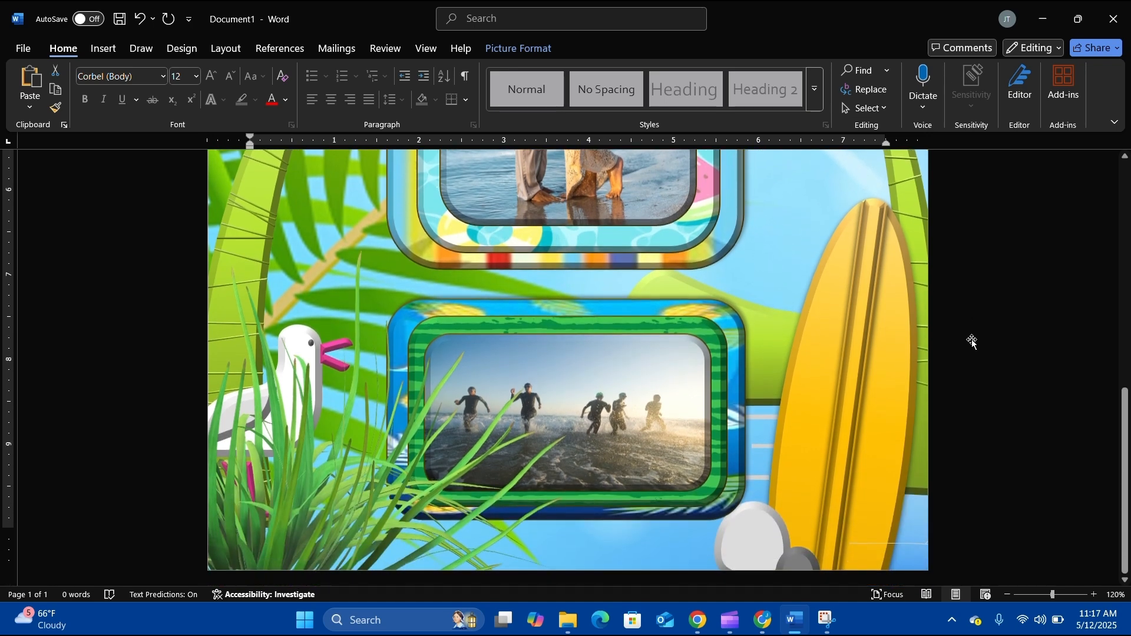
scroll(971, 339, "up", 10)
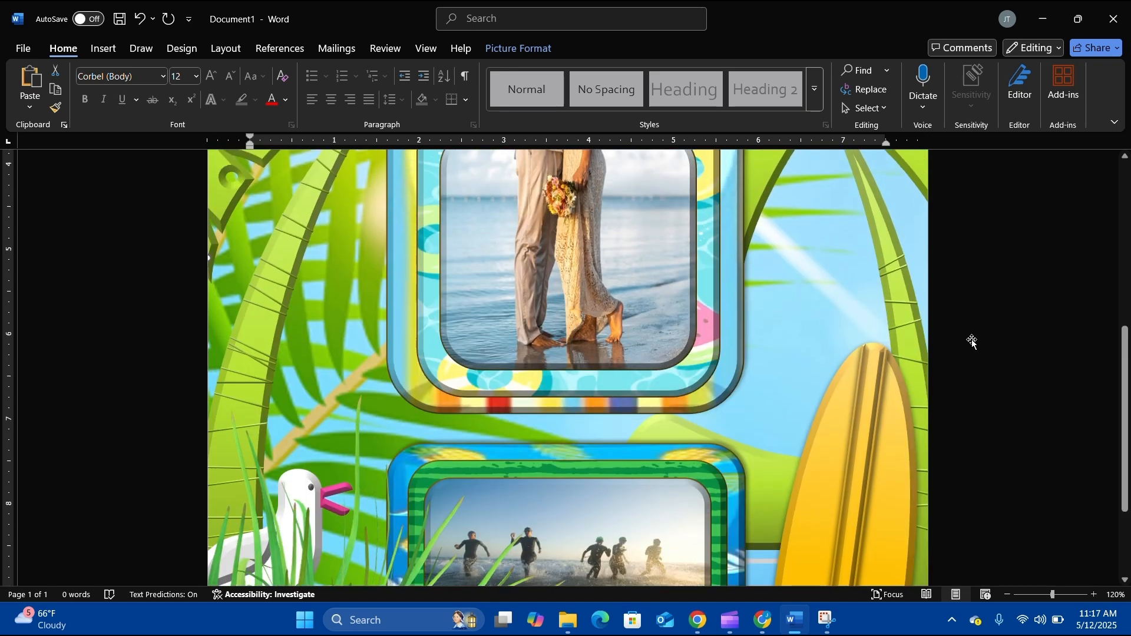
Examine the upper part of the collage and then the whole page at 50% zoom
scroll(971, 339, "up", 2)
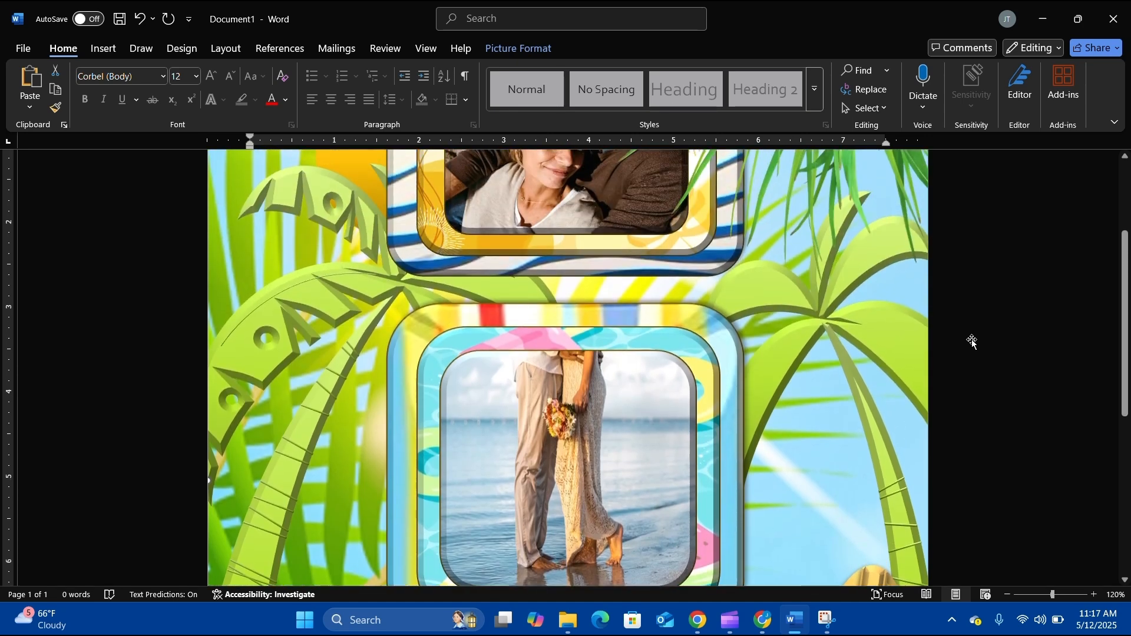
scroll(970, 339, "up", 5)
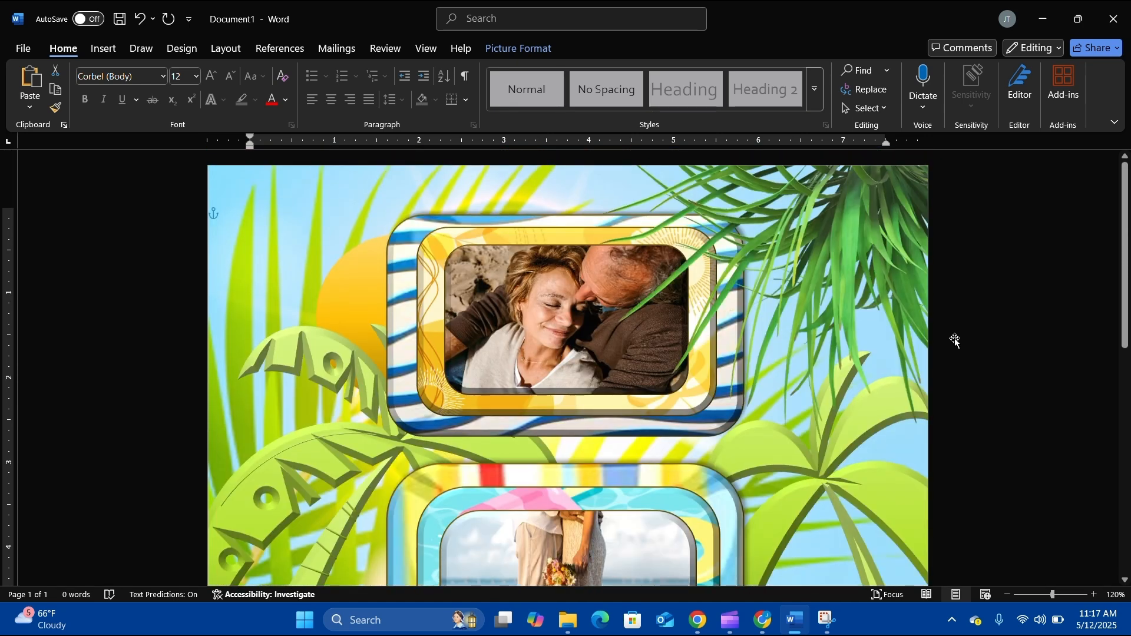
left_click(1005, 595)
left_click(1005, 595)
left_click(1006, 595)
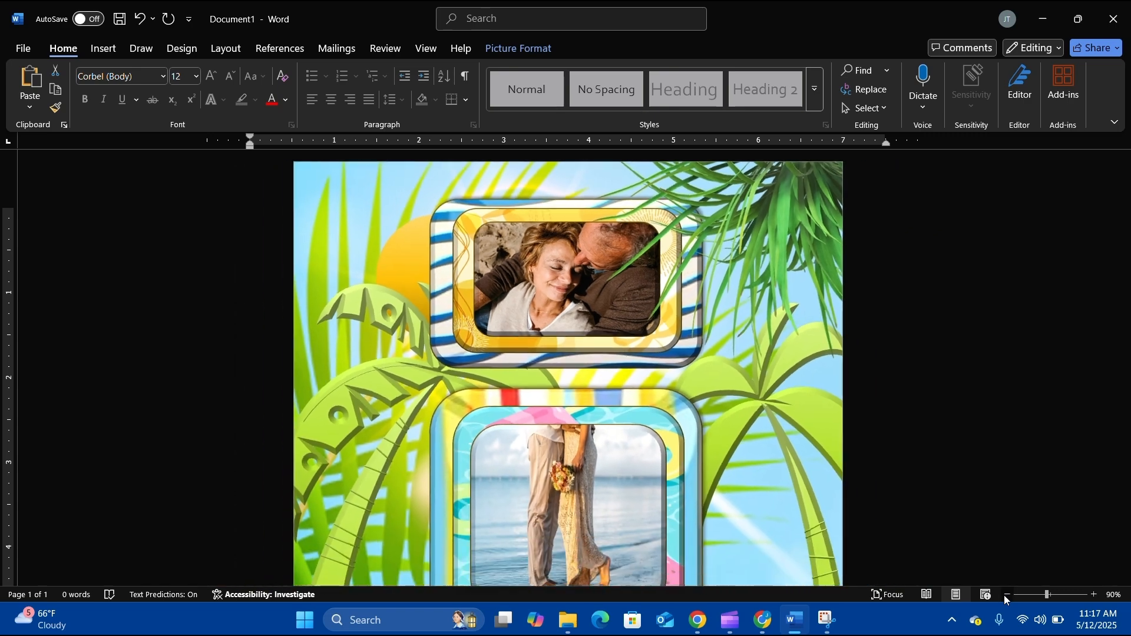
left_click(1005, 596)
left_click(1005, 596)
left_click(1007, 596)
left_click(1006, 596)
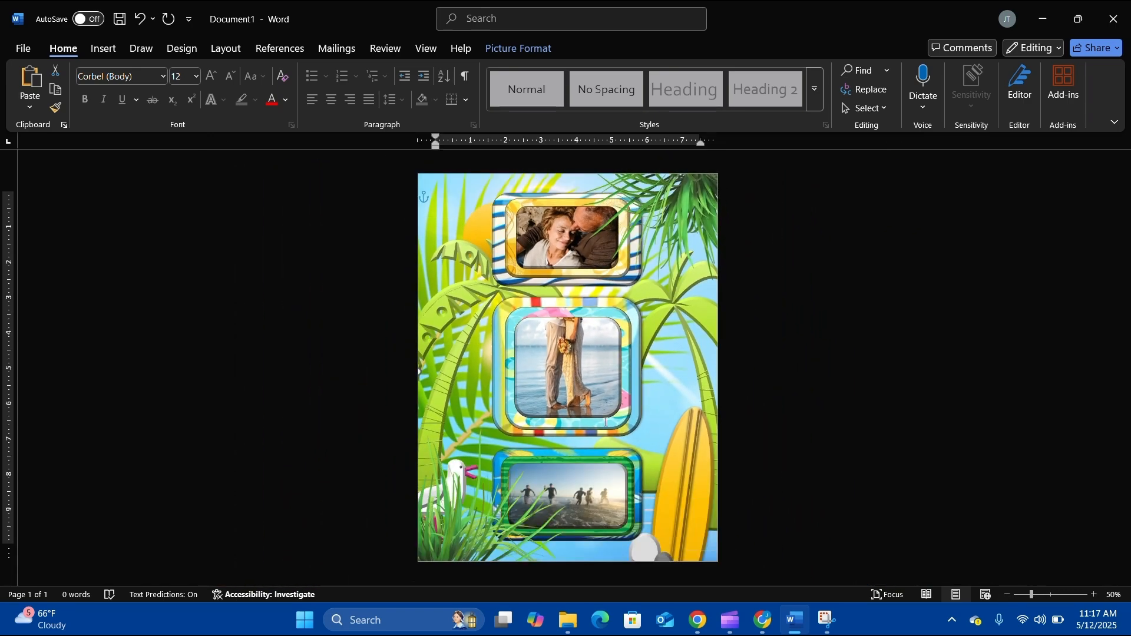
Save the collage in the OneDrive Documents folder as a Word document named Scrapbook1.1
left_click(22, 48)
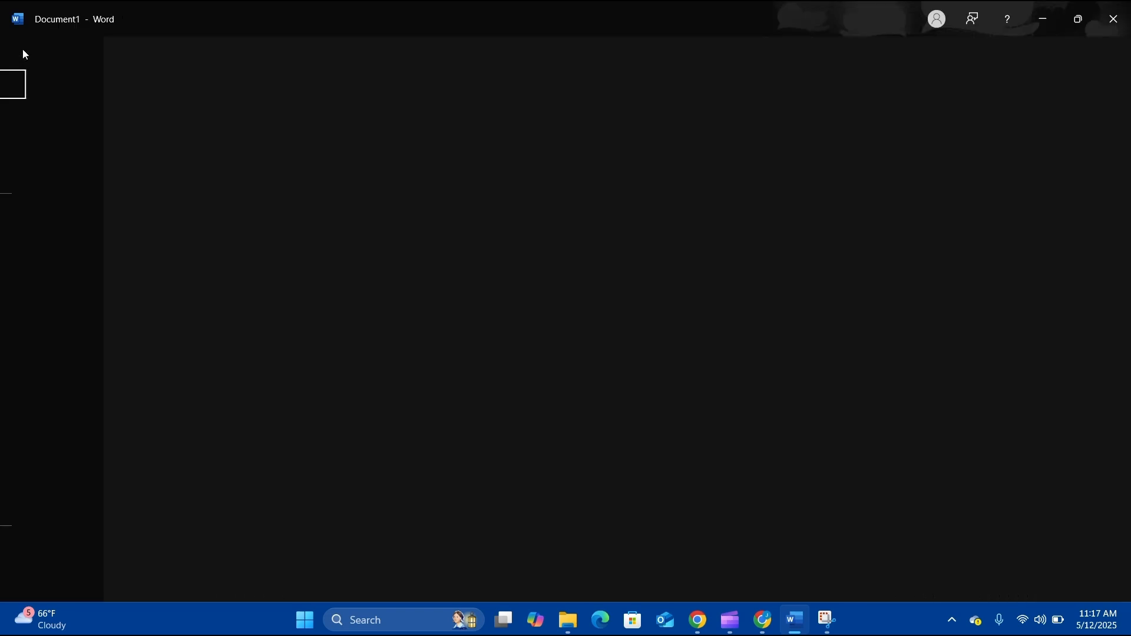
left_click(57, 246)
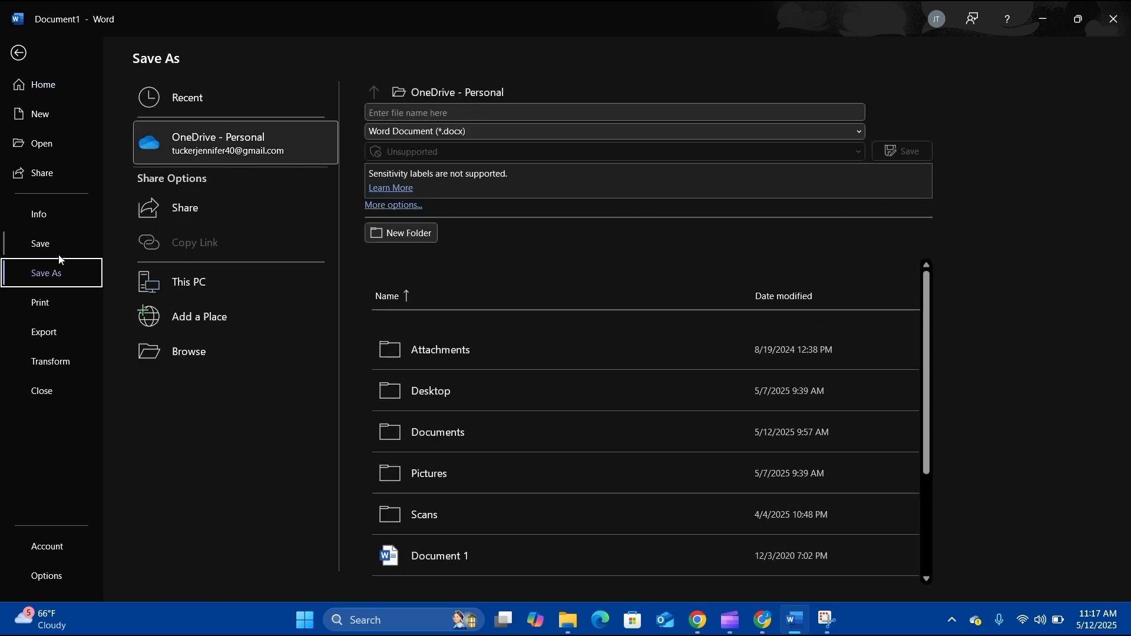
left_click(181, 348)
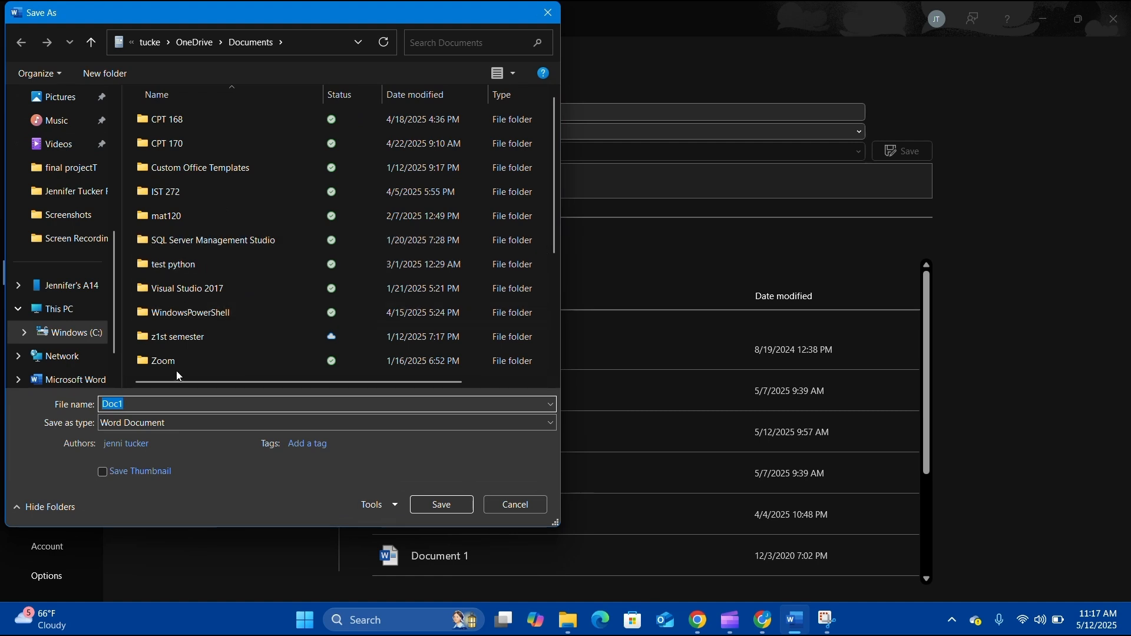
type("Scrrap")
key("BackSpace")
key("BackSpace")
key("BackSpace")
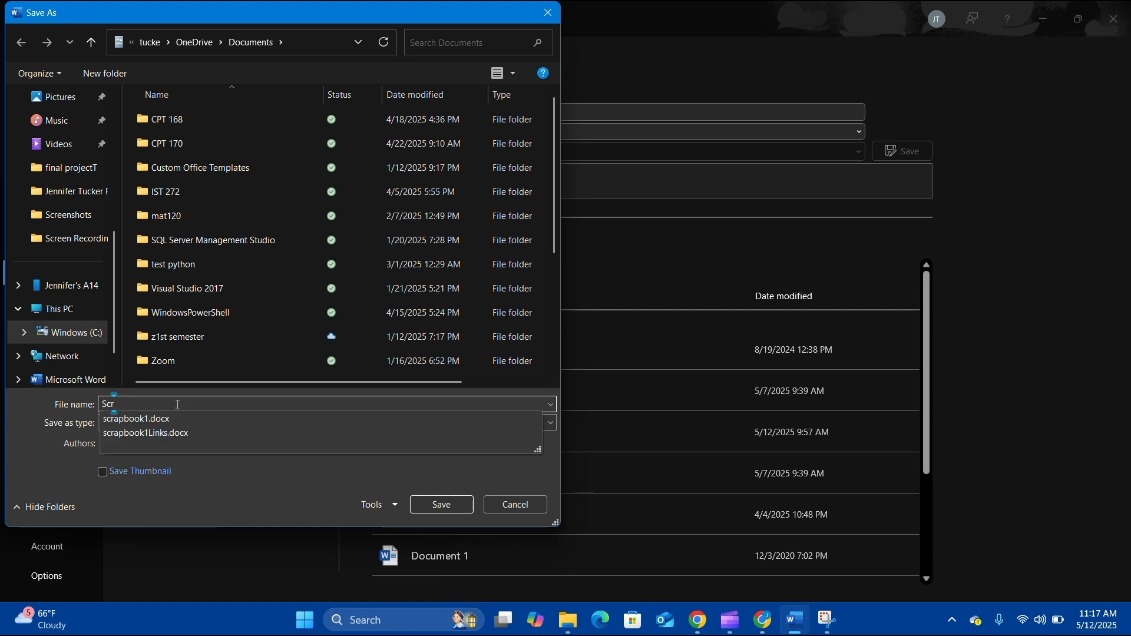
type("apbook1.1")
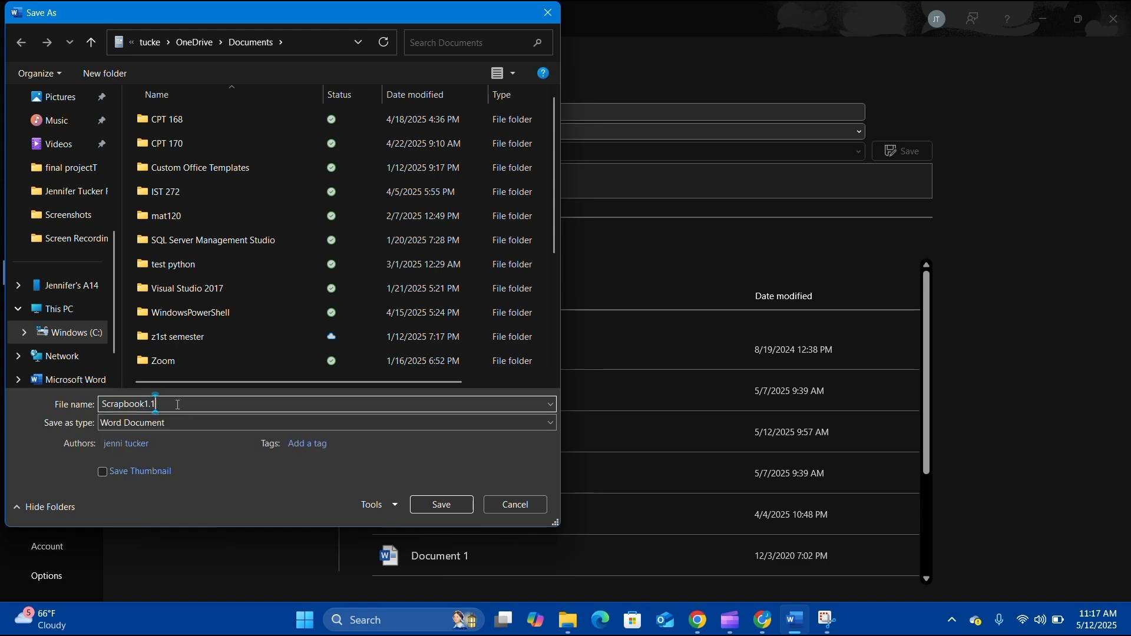
key("Return")
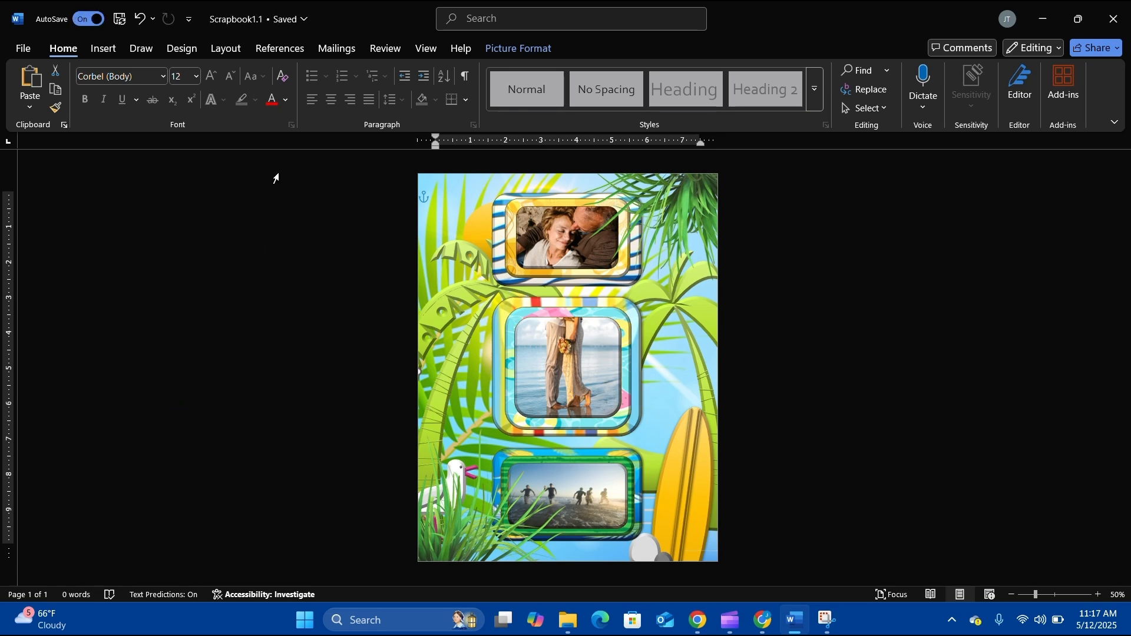
Preview the page for printing and check the paper and color properties of the Brother MFC-J480DW printer
left_click(25, 49)
left_click(62, 274)
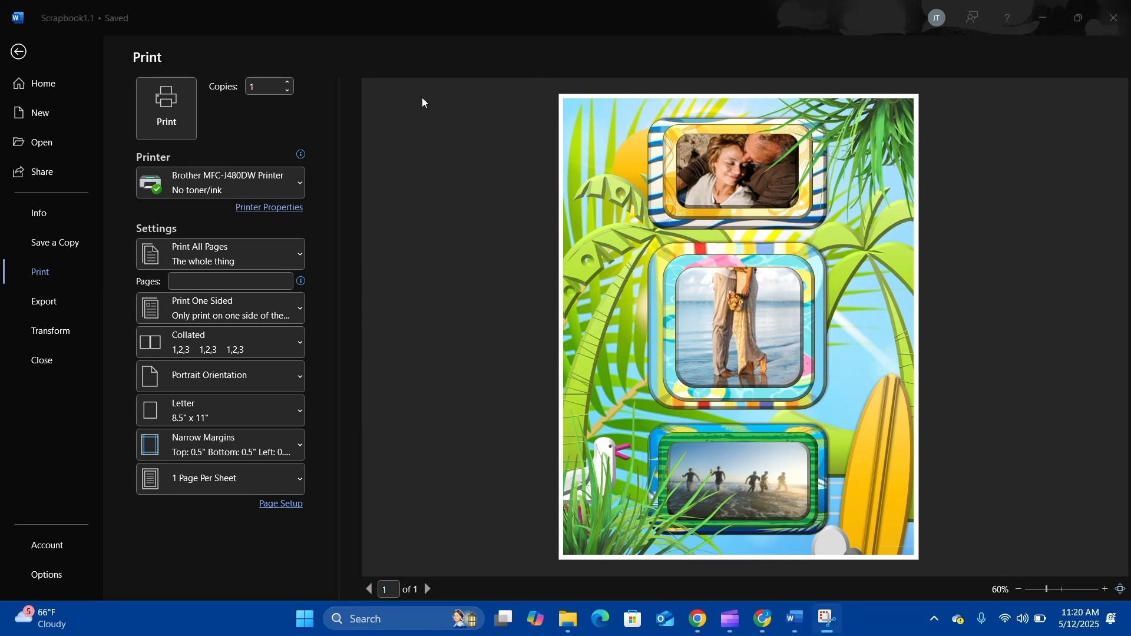
left_click(275, 210)
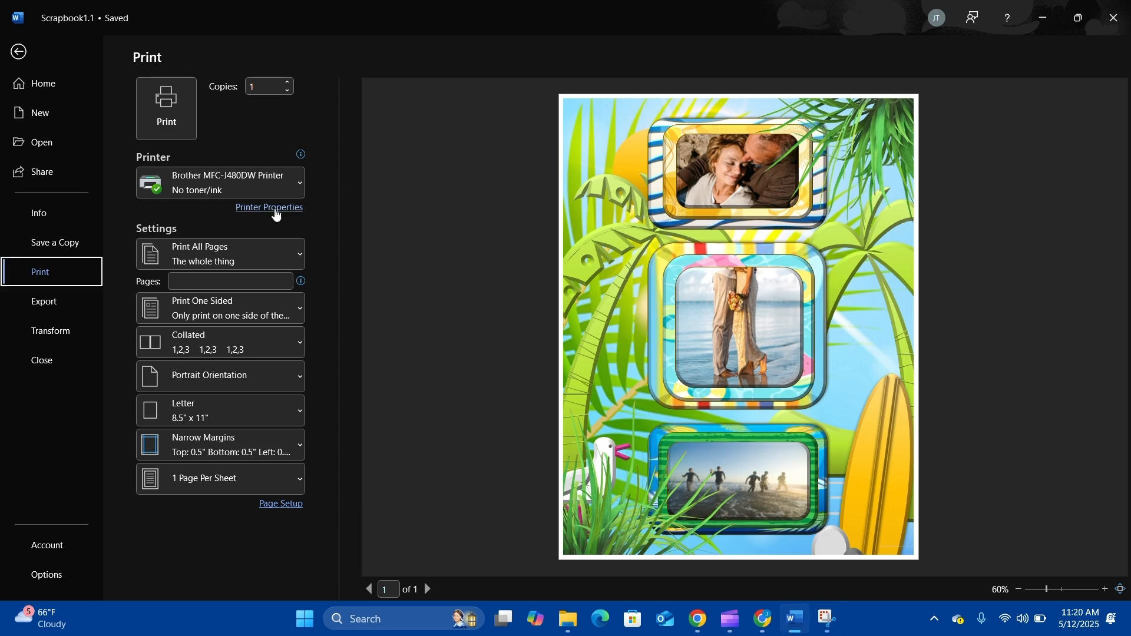
left_click(276, 211)
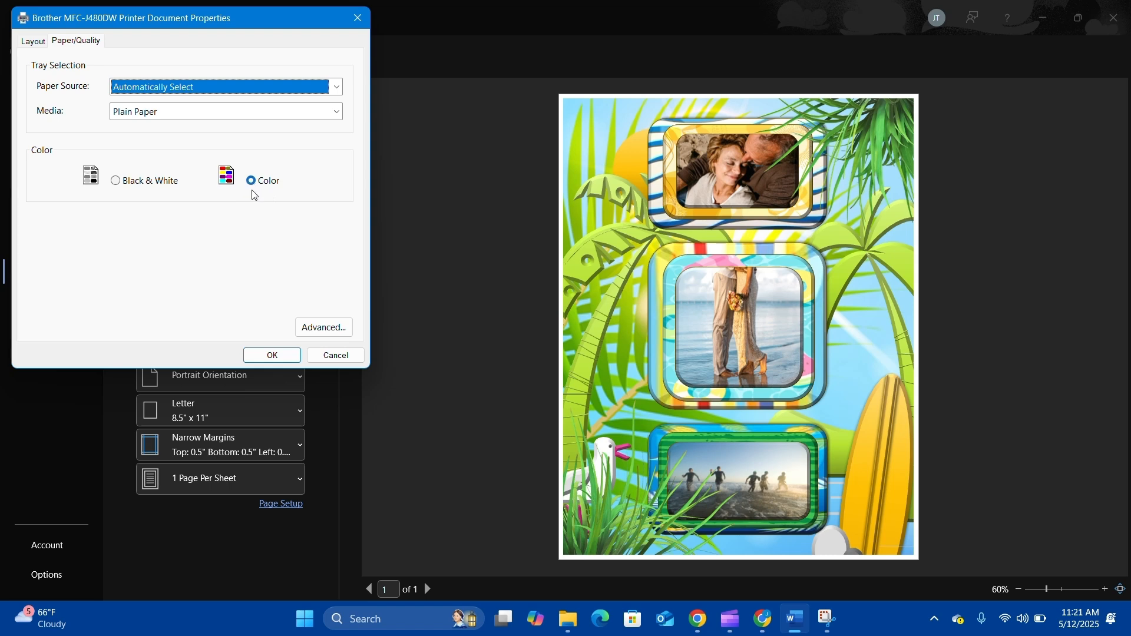
left_click(288, 365)
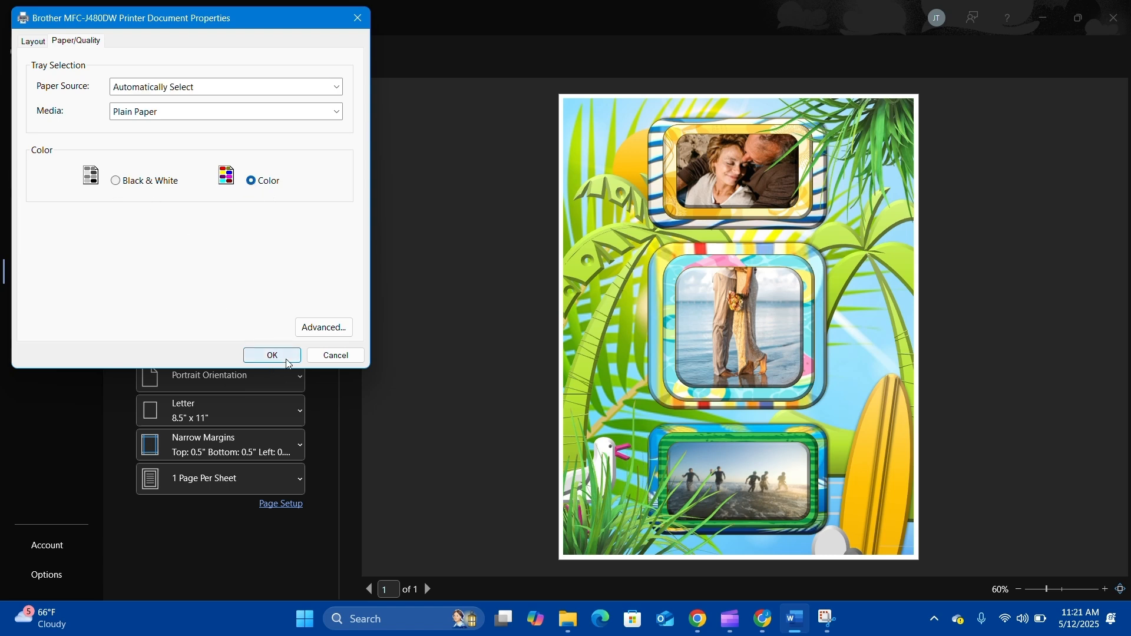